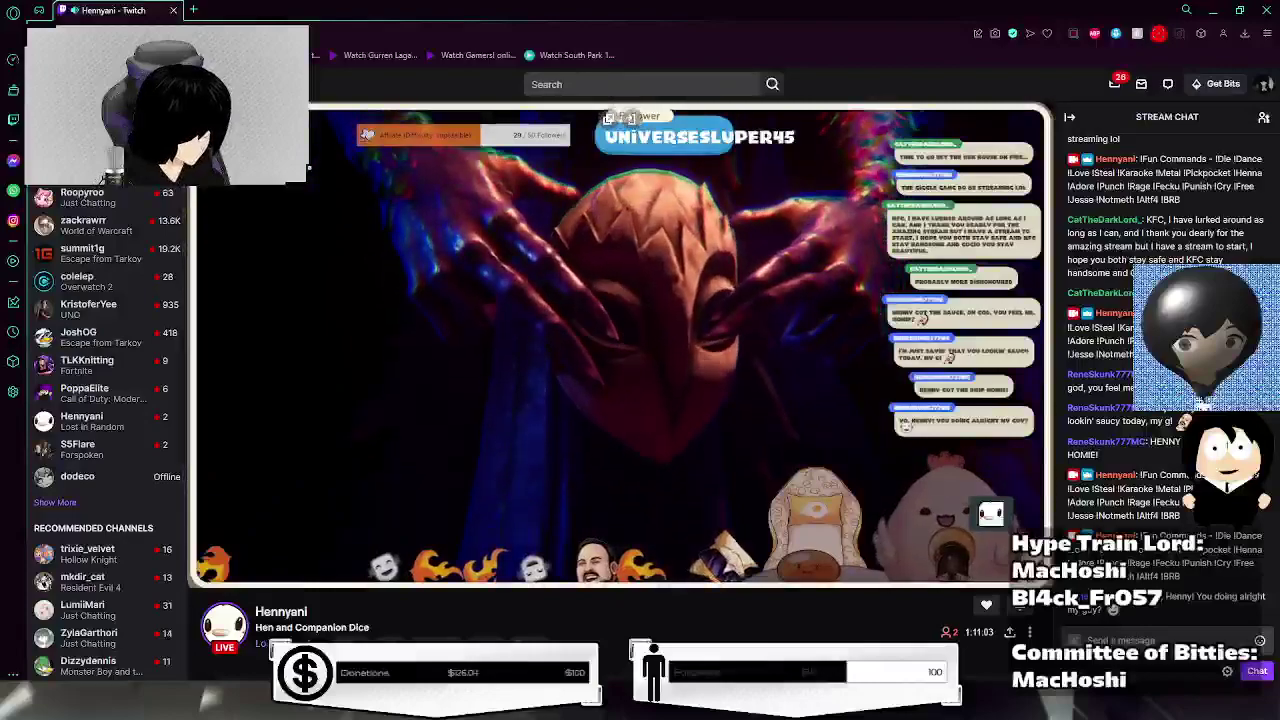
Restore the browser window to a smaller size and send "Yeah im doing fine" in the stream chat.
double_click(567, 24)
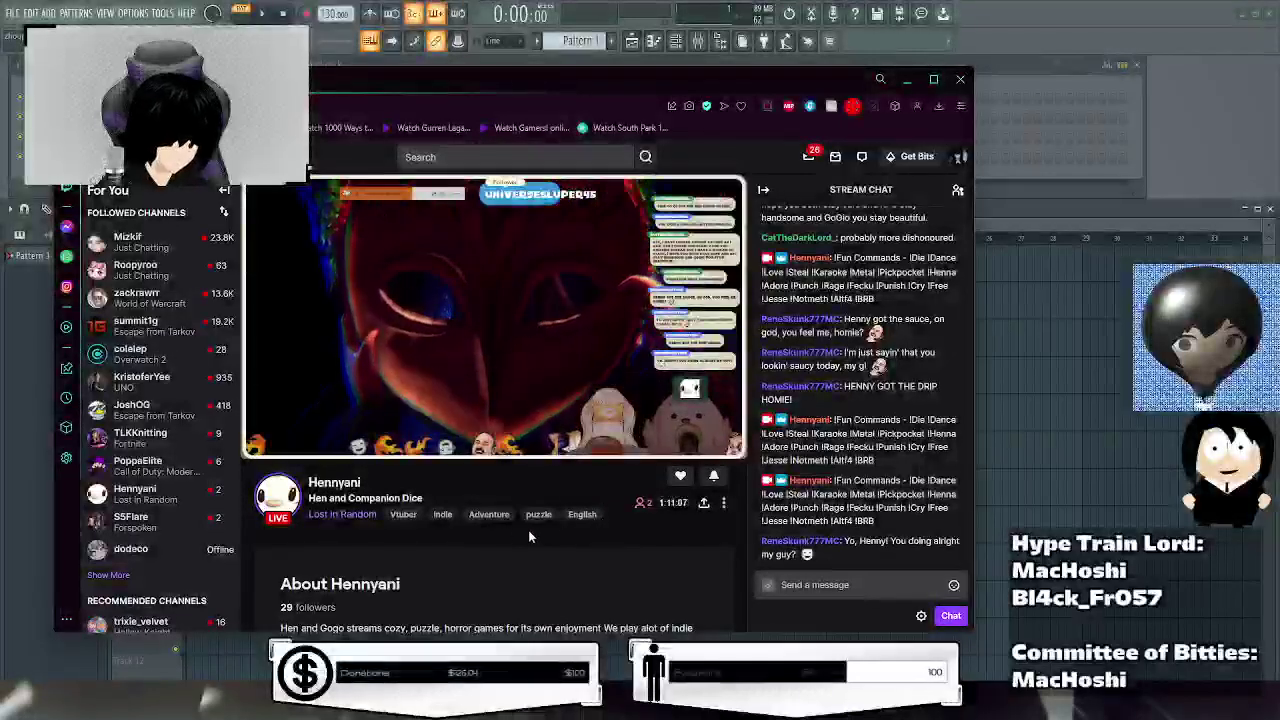
left_click(830, 585)
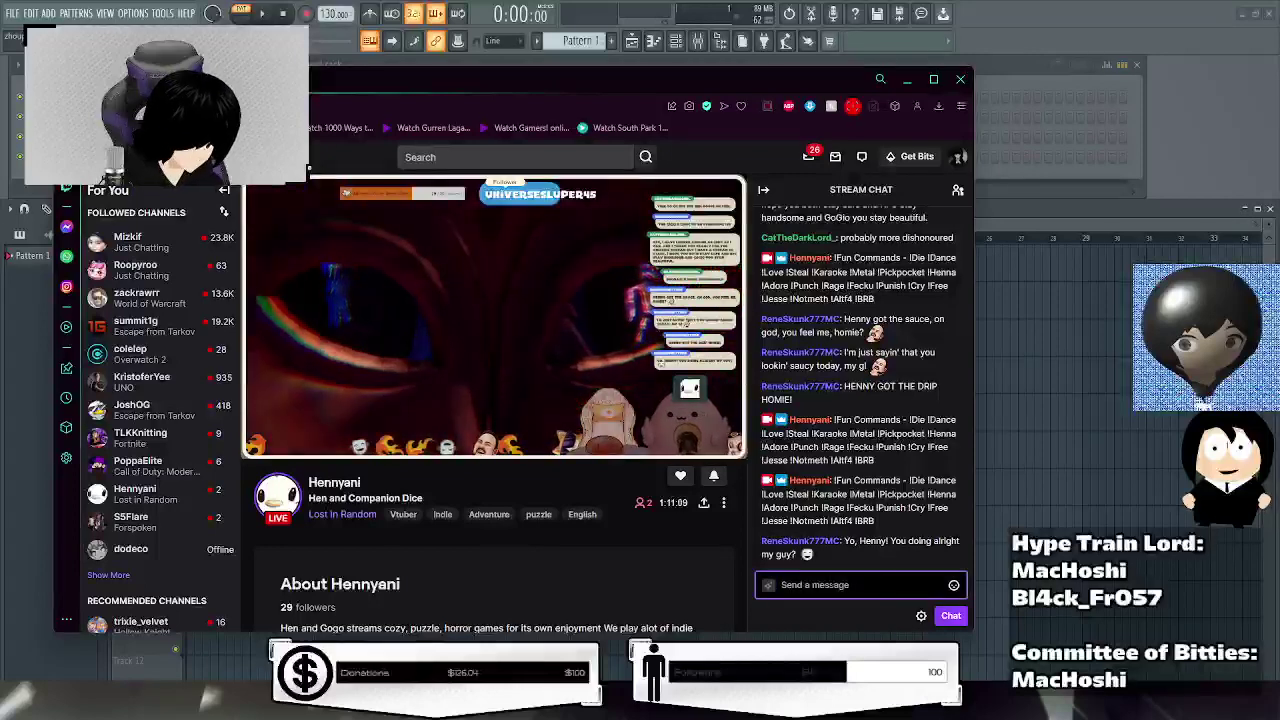
type("Henn")
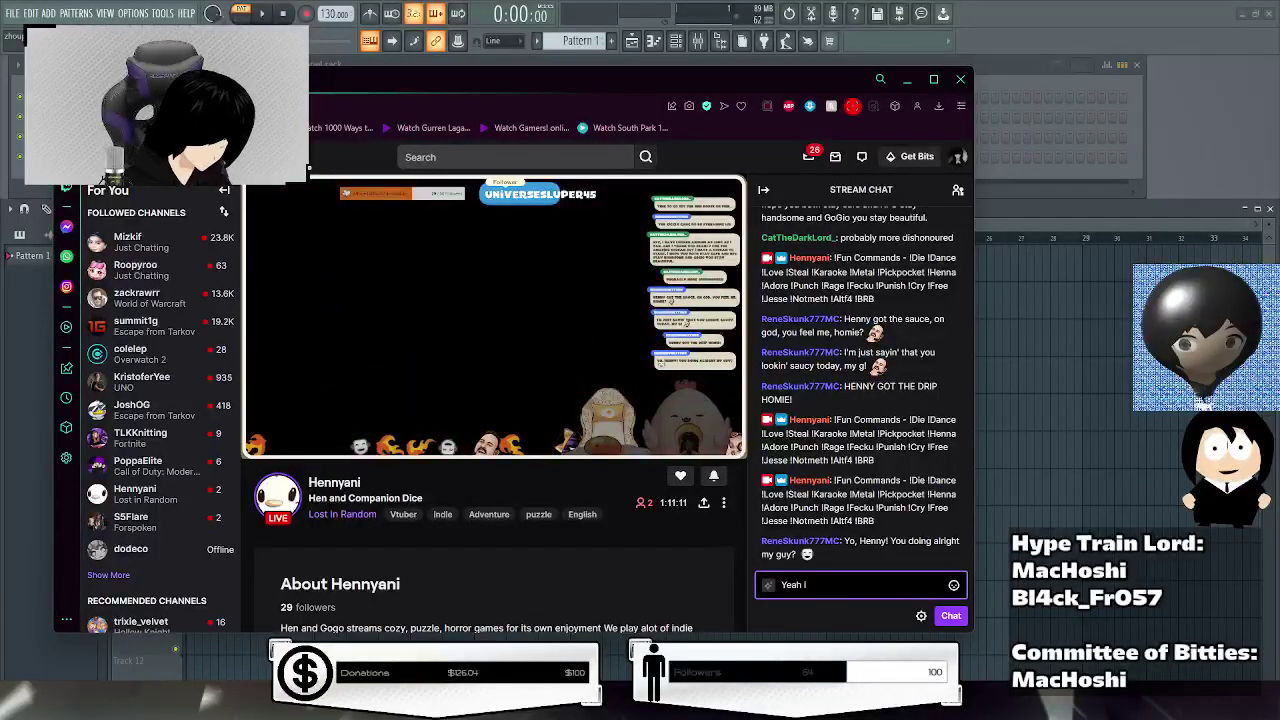
type(",")
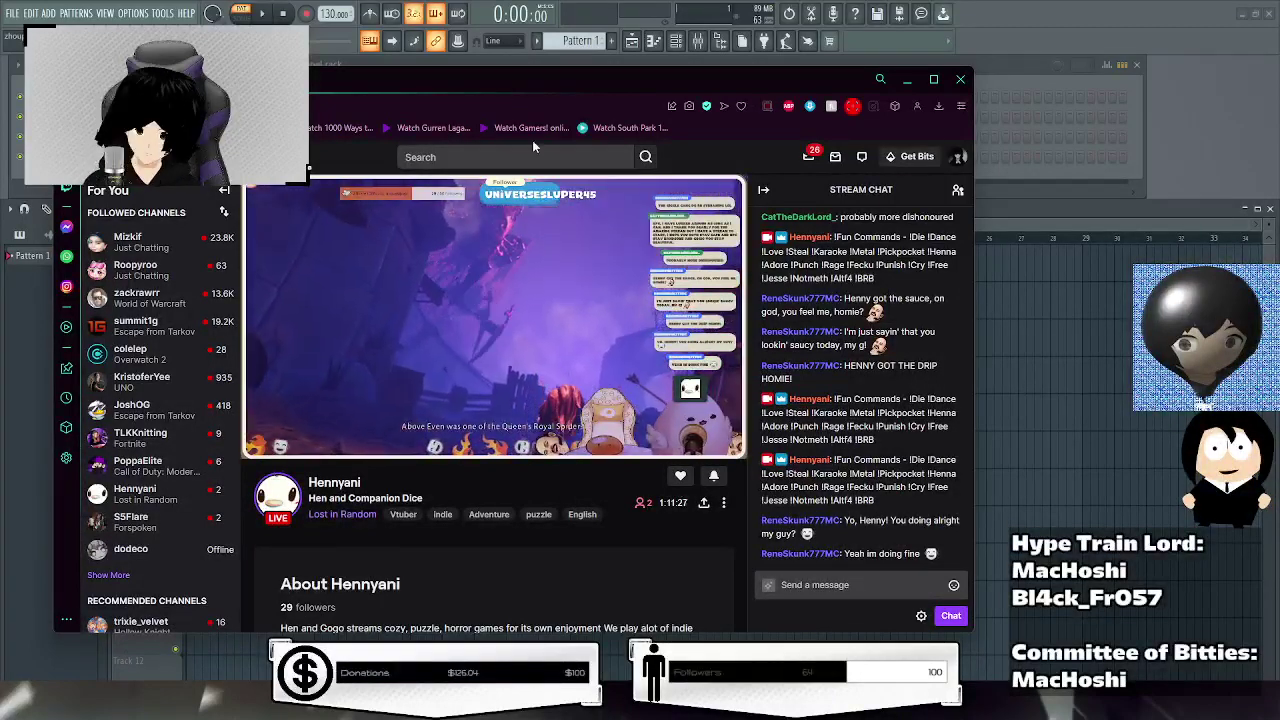
Look through the channel's community list of moderators and viewers, and return to the stream chat.
left_click(957, 189)
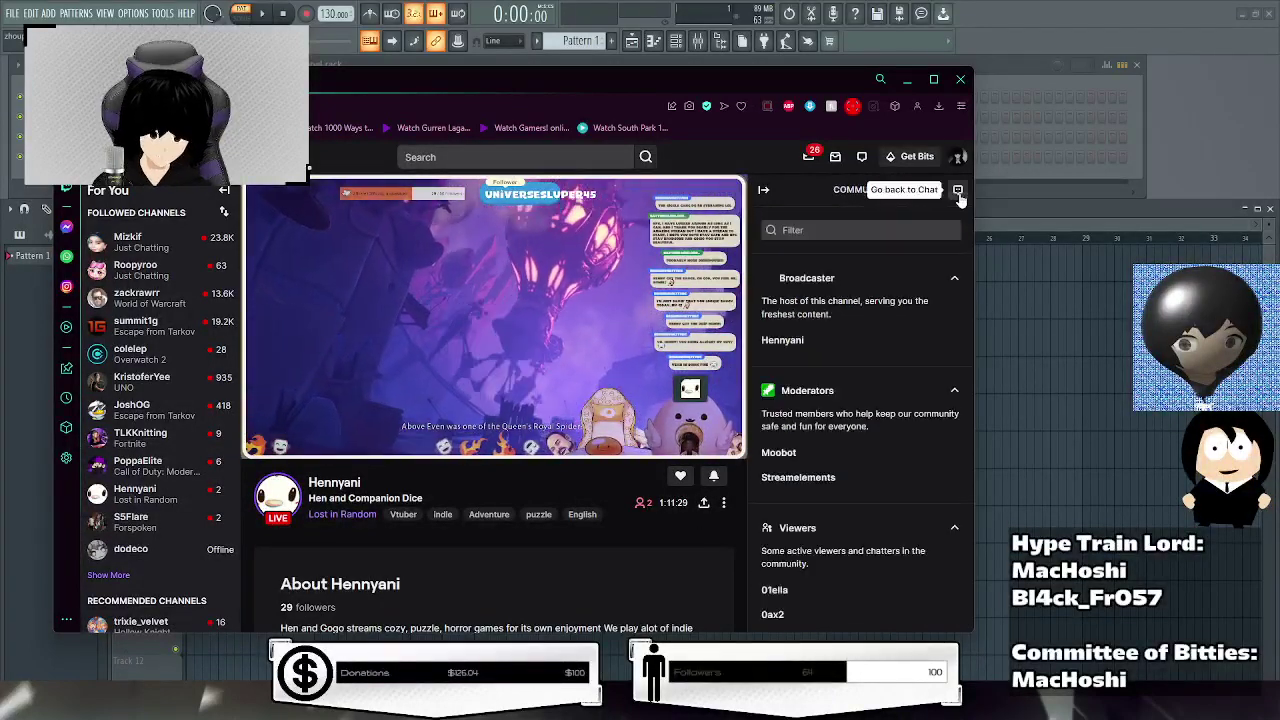
scroll(875, 411, "down", 2)
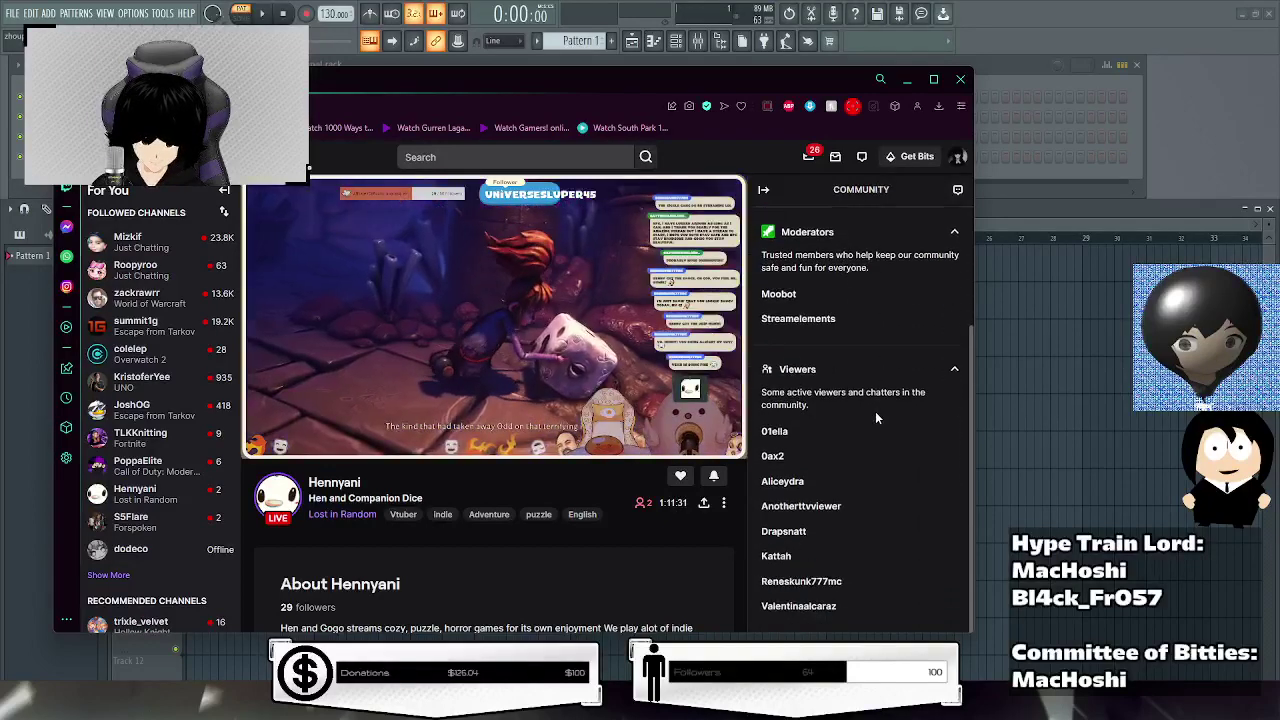
scroll(860, 400, "up", 2)
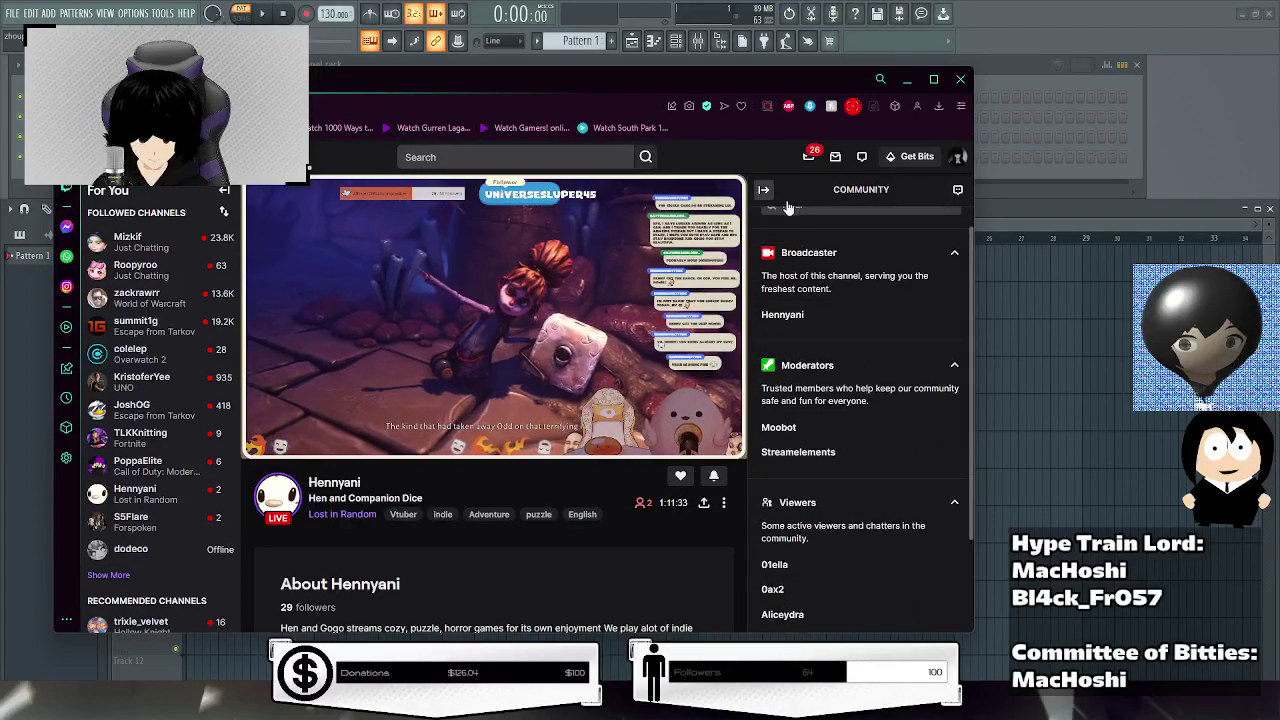
left_click(763, 189)
left_click(960, 189)
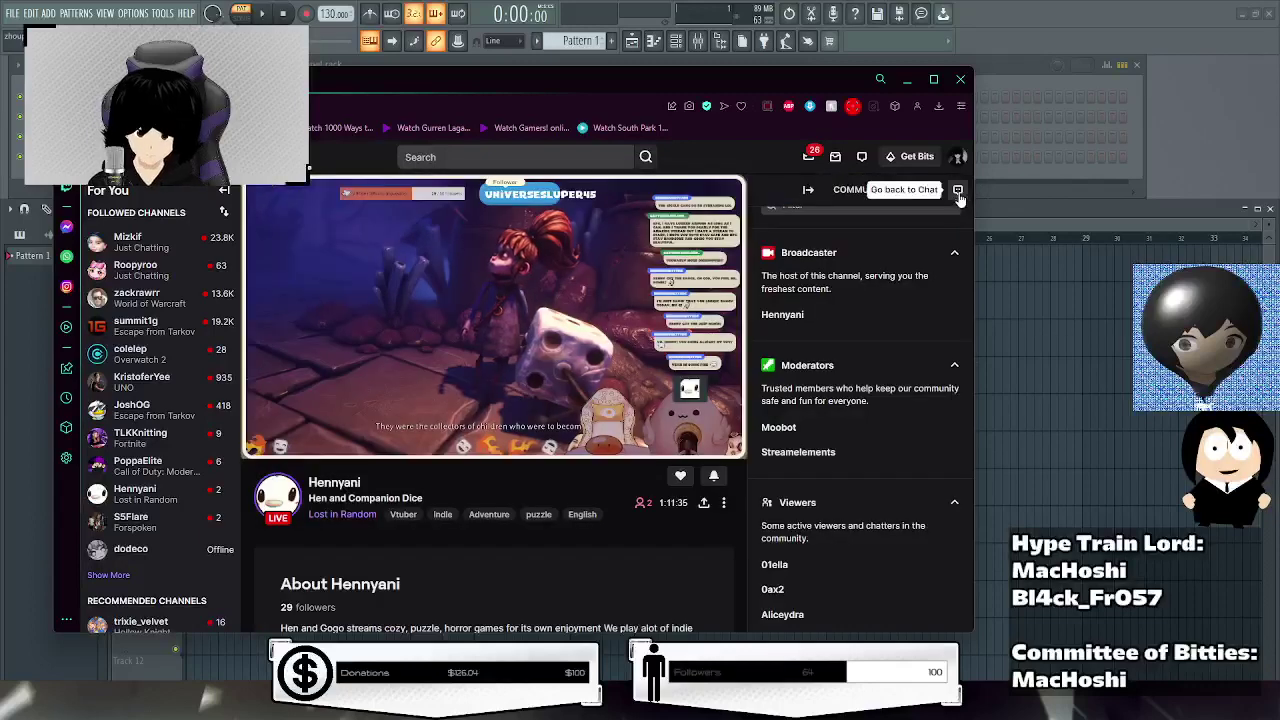
left_click(957, 189)
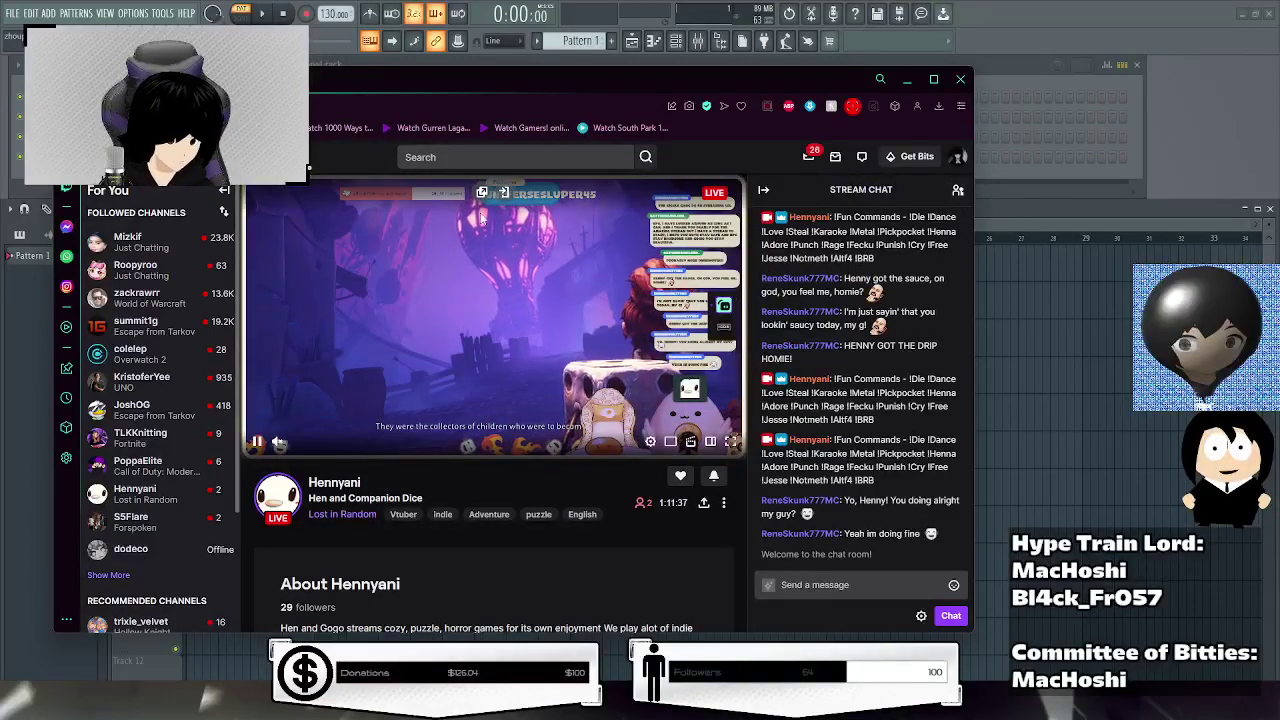
Switch to FL Studio, place the Sentimental Trip Trap Remix 2023 audio at the start of Track 1 and play the song.
key("alt+Tab")
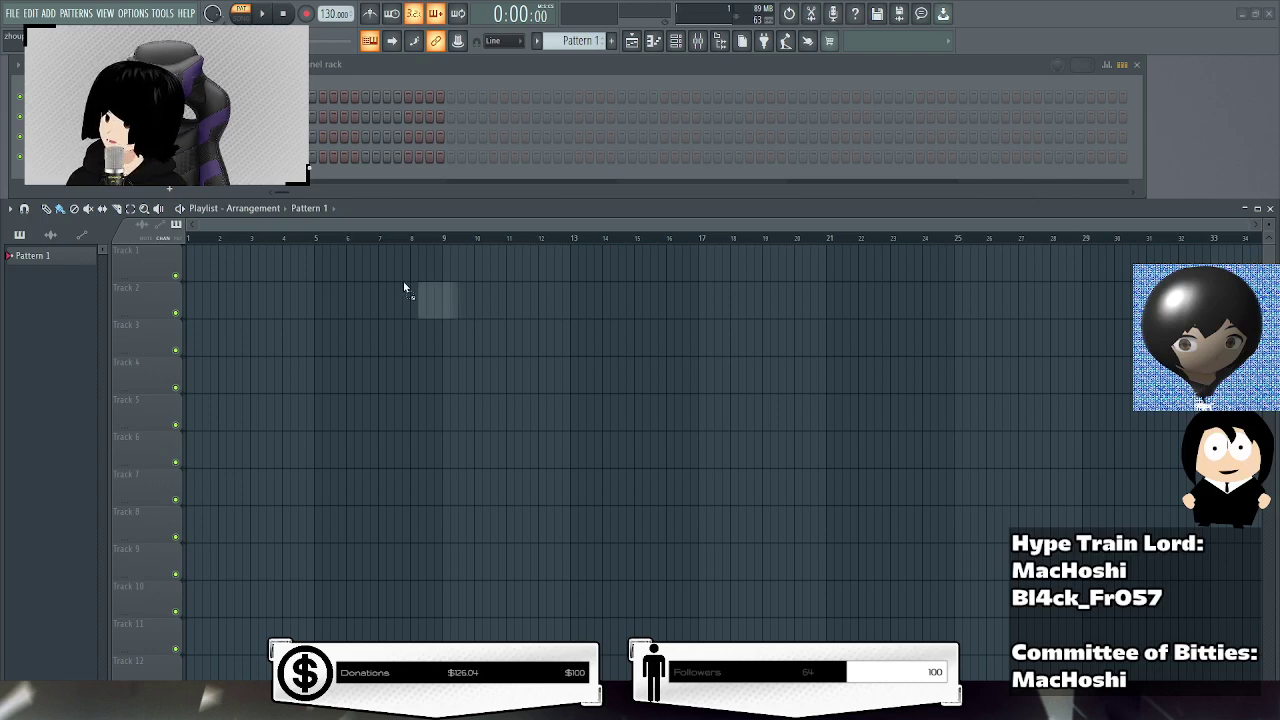
left_click_drag(333, 266, 340, 268)
key("space")
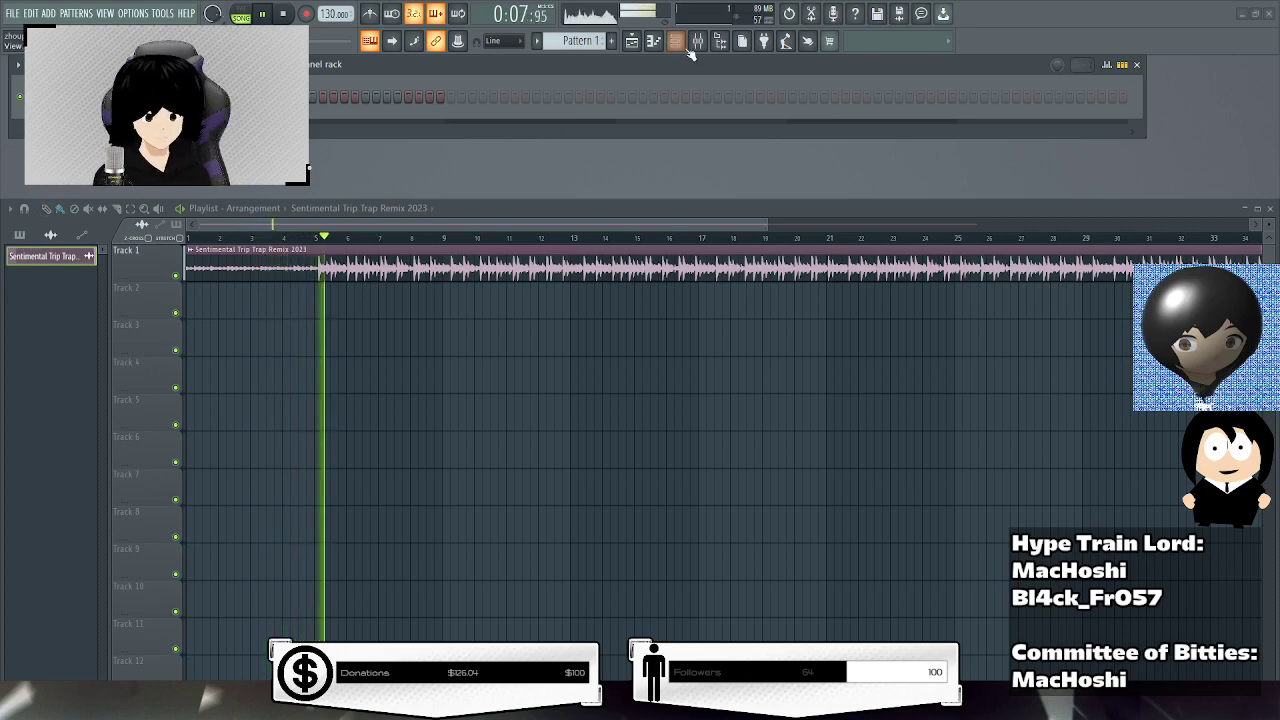
Set the FL Studio ASIO input to Chat Mic (2- TC-HELICON GoXLR) in the audio settings and close them.
left_click(77, 14)
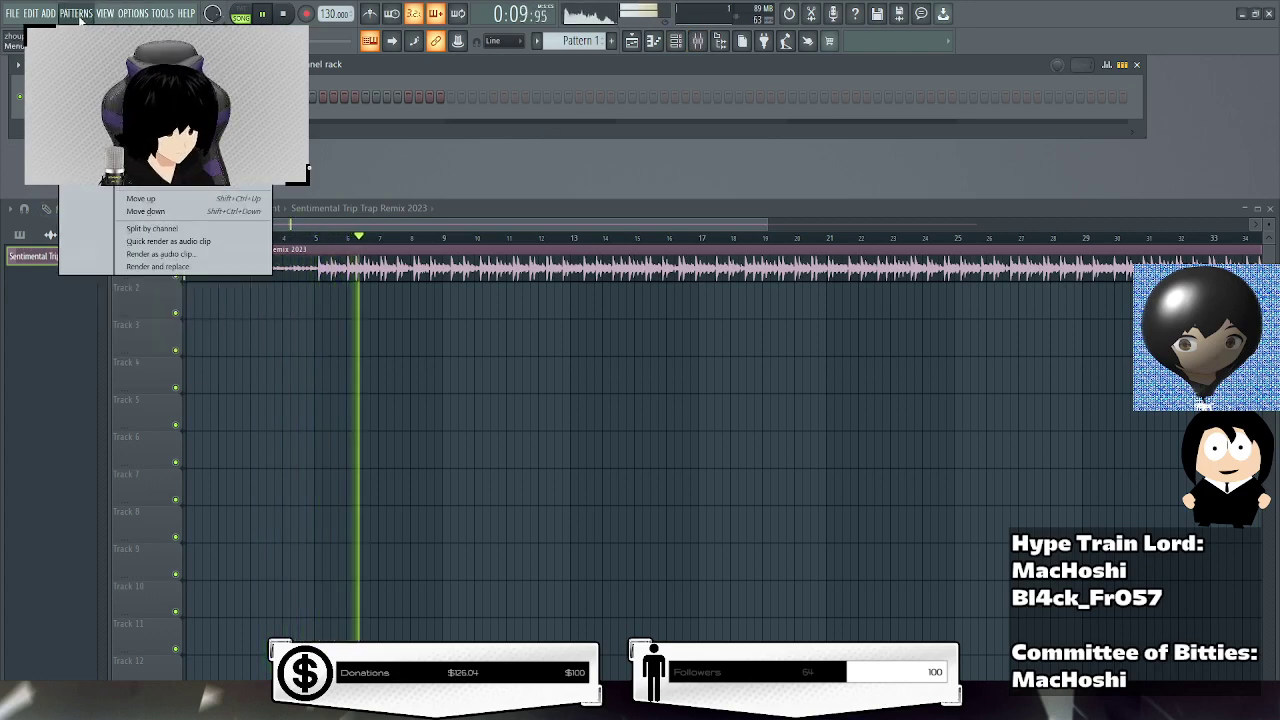
mouse_move(133, 14)
left_click(160, 211)
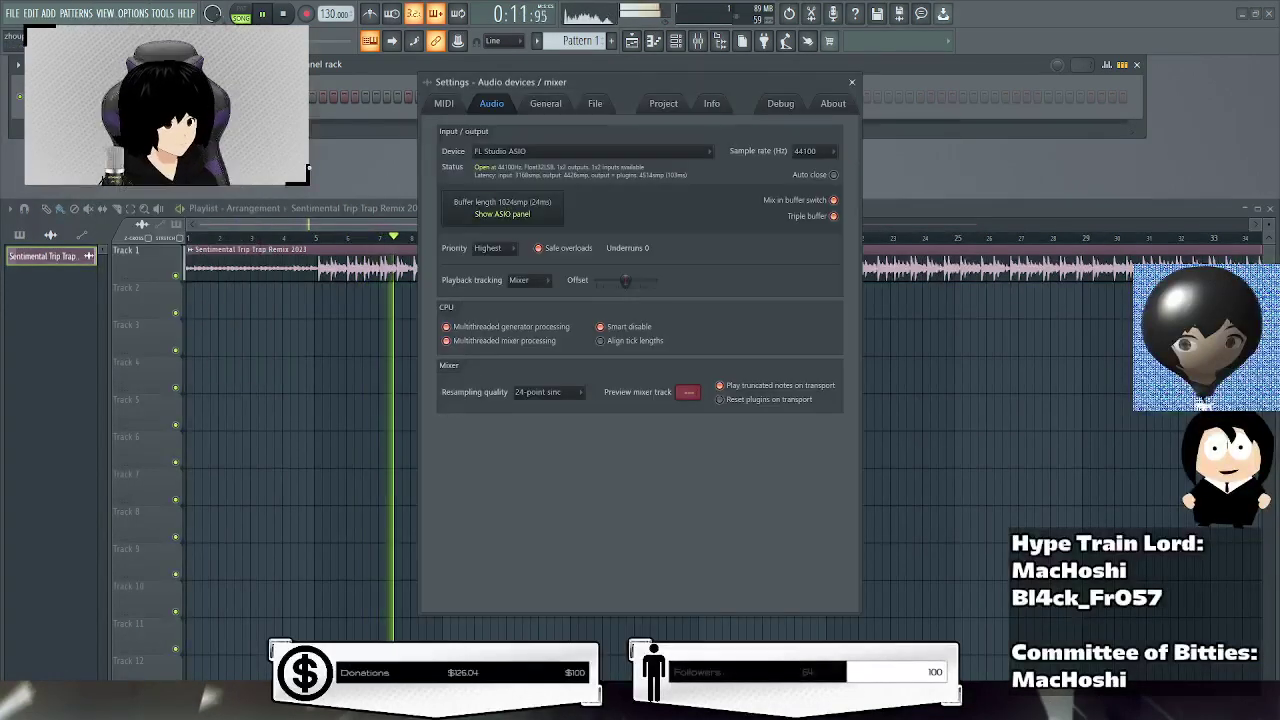
left_click(502, 214)
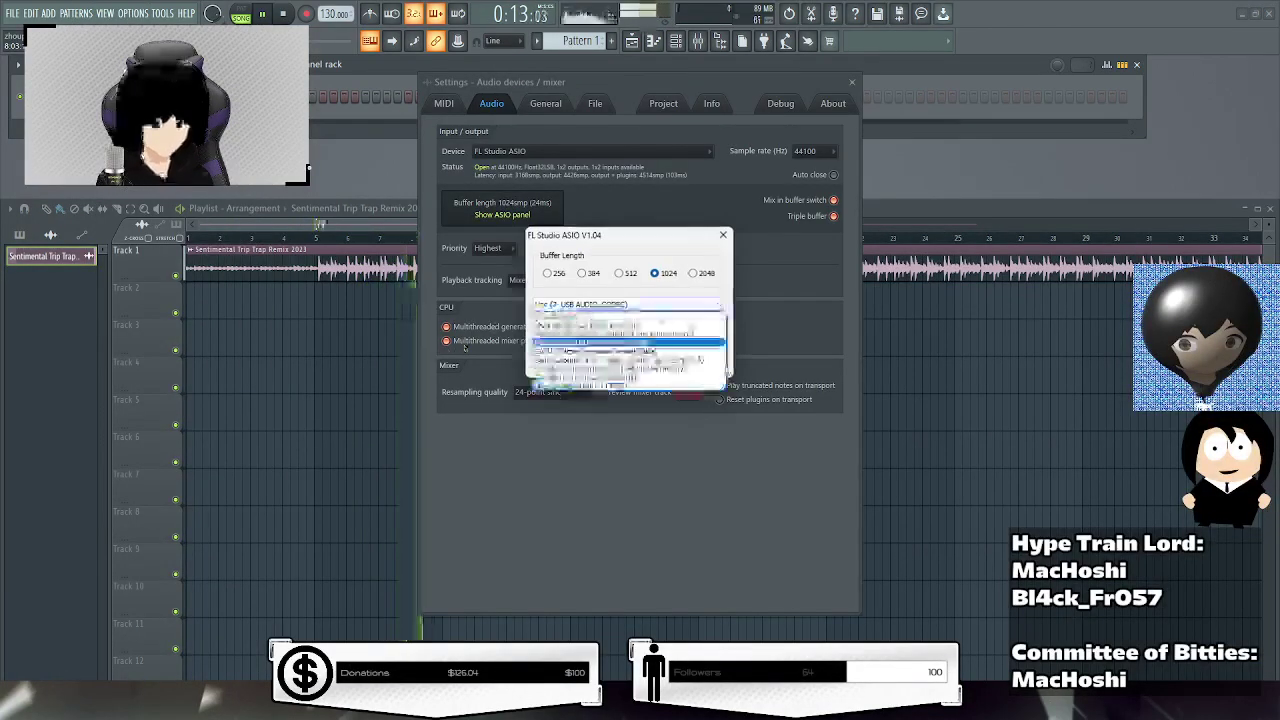
left_click(592, 333)
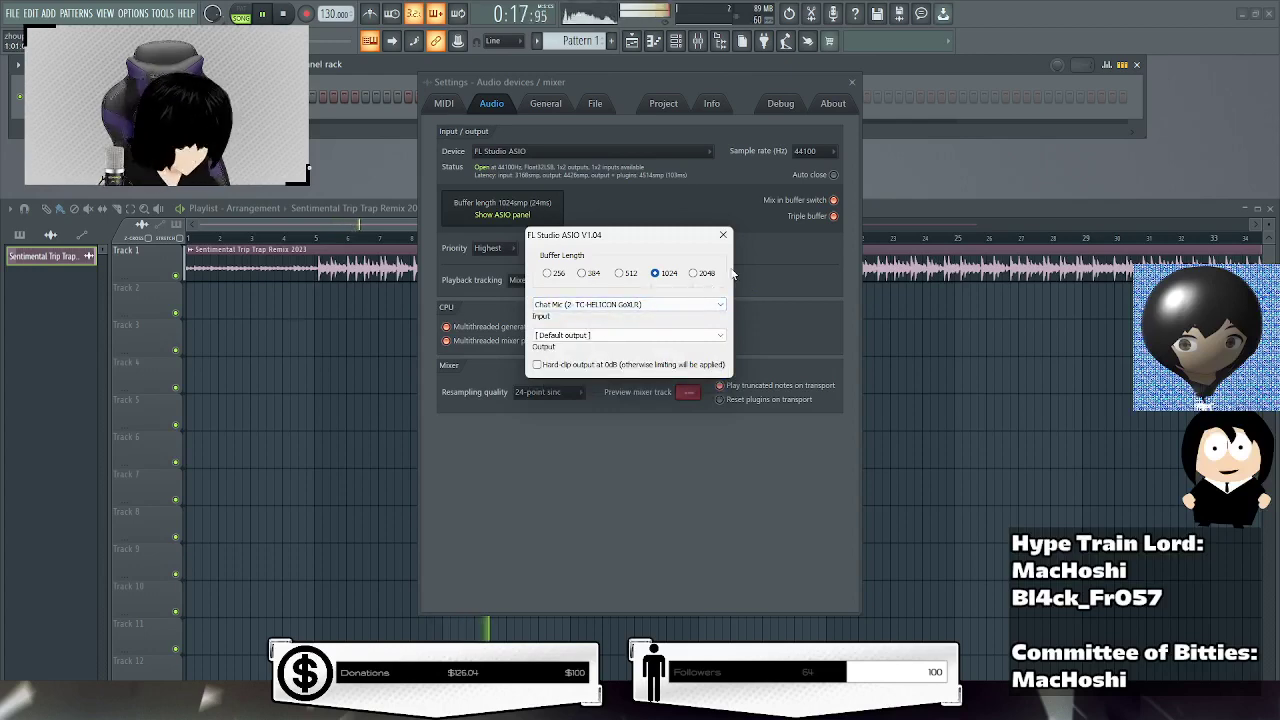
left_click(723, 234)
key("Escape")
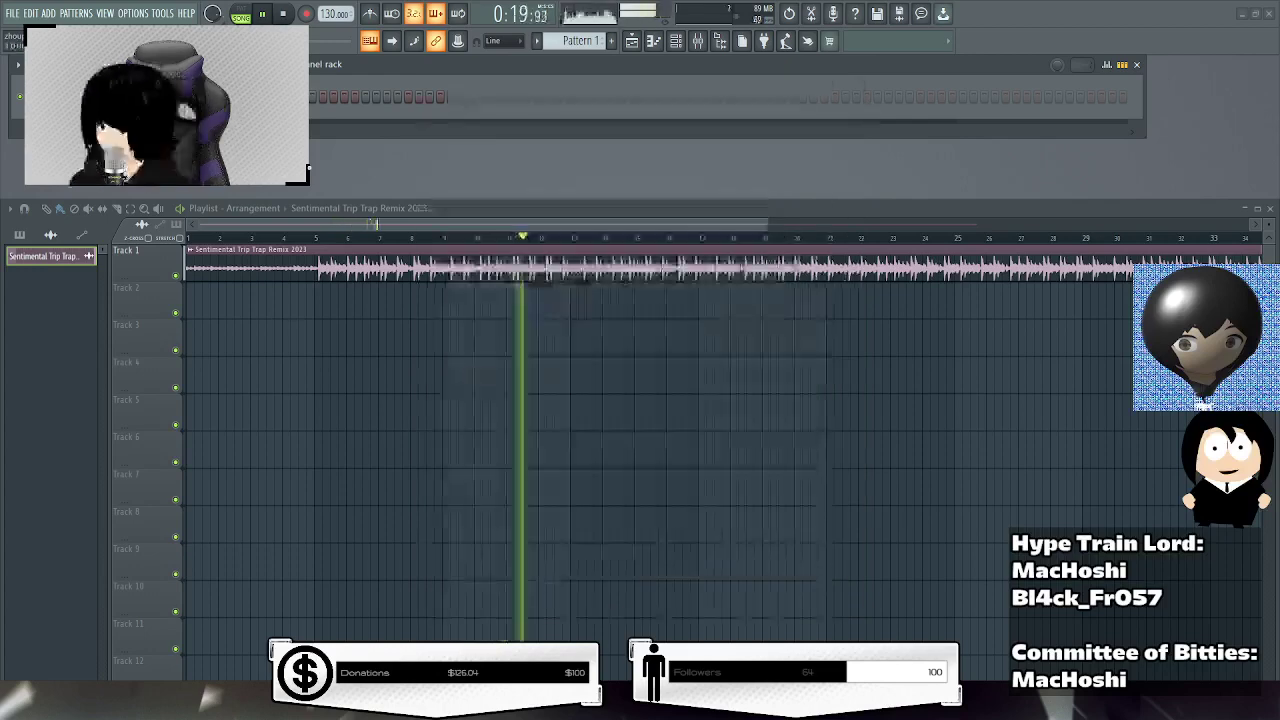
Show the mixer, reposition it over the playlist and set the audio input of Insert 1 to mono In 1.
scroll(337, 243, "down", 3)
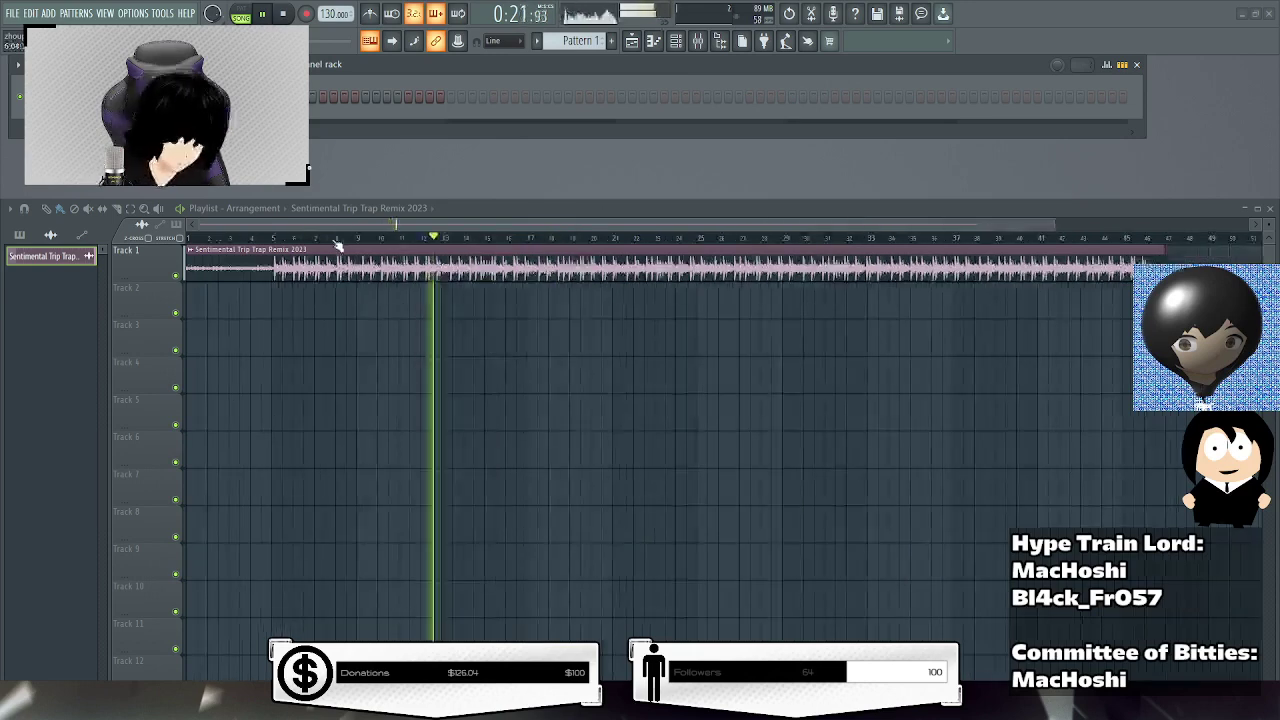
left_click(698, 41)
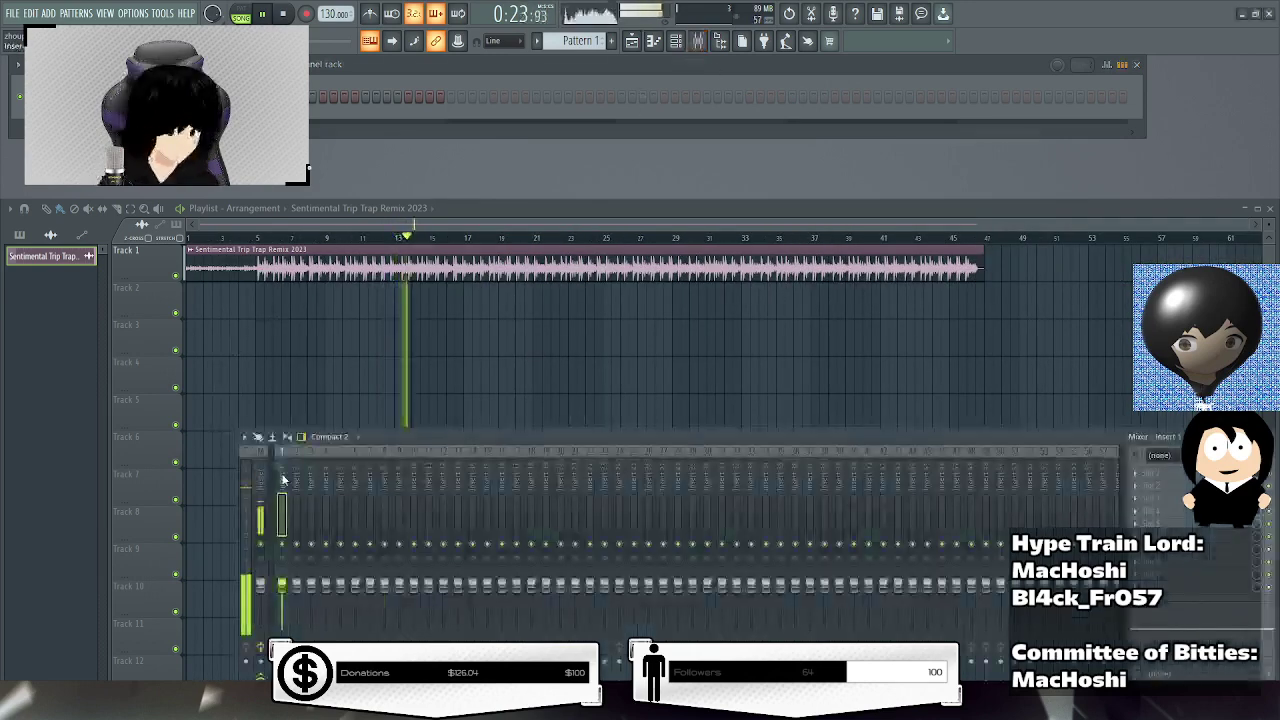
left_click_drag(392, 442, 330, 412)
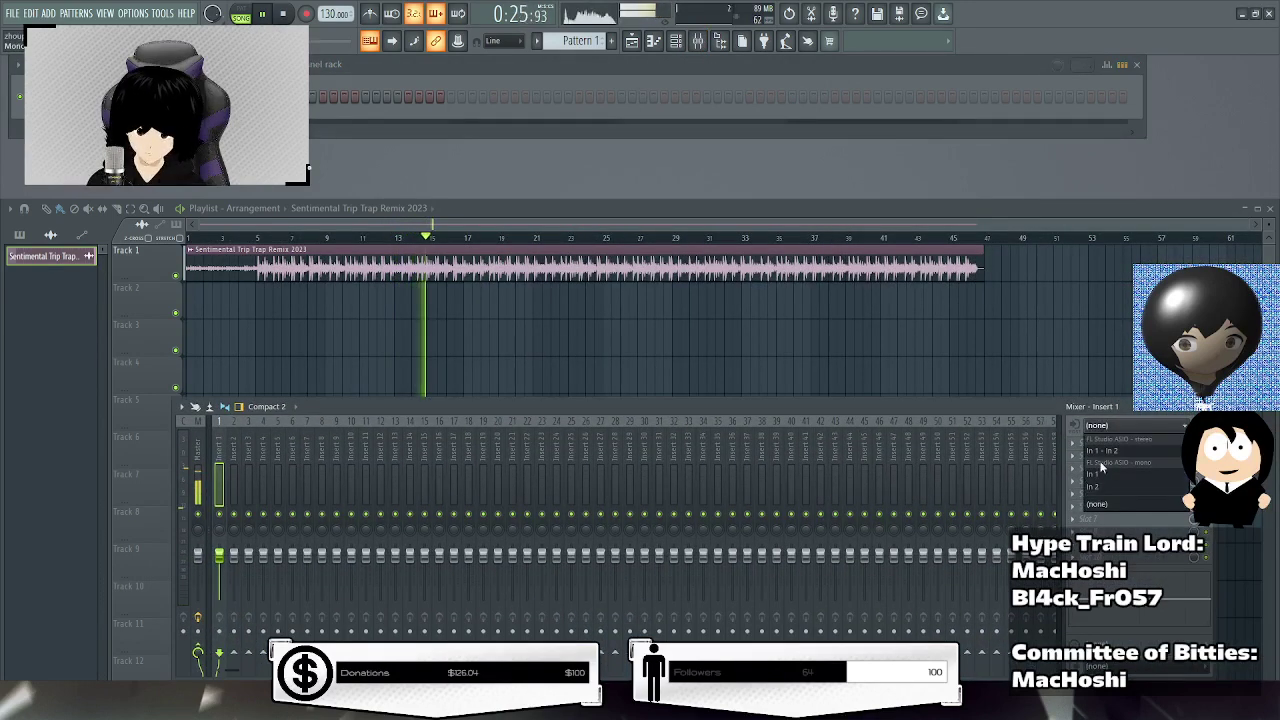
left_click(1081, 444)
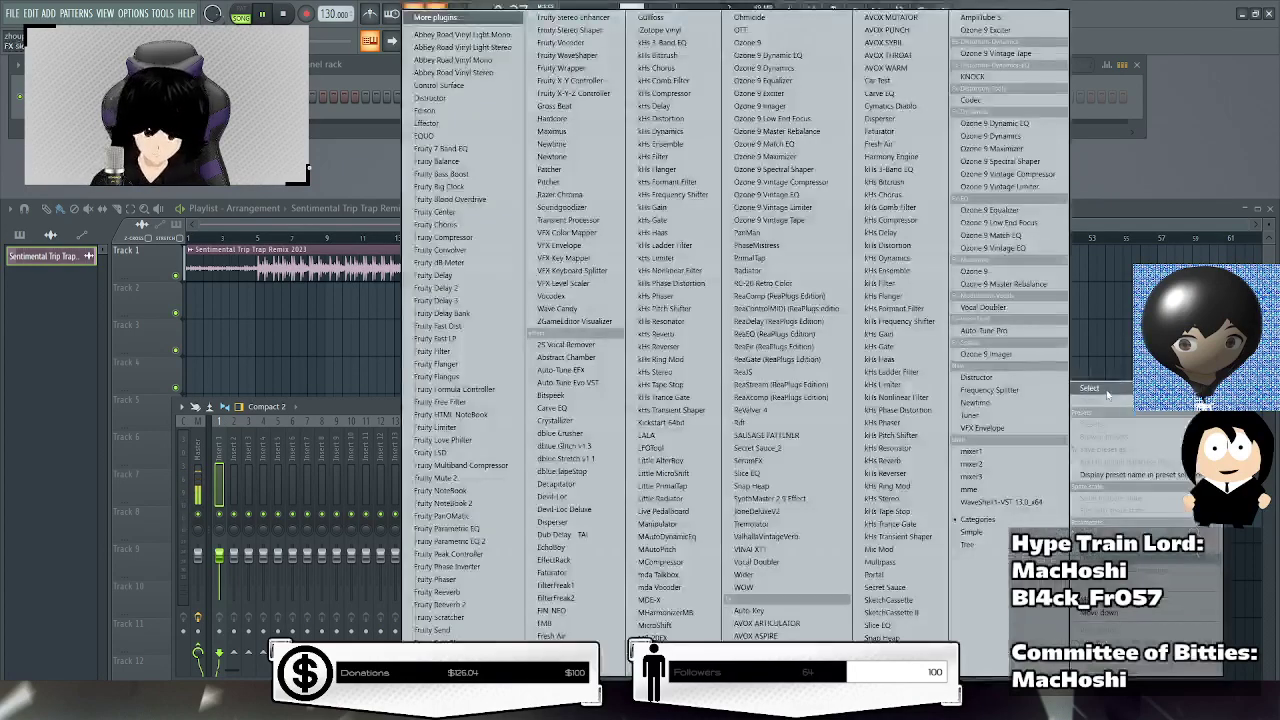
key("Escape")
left_click(1105, 425)
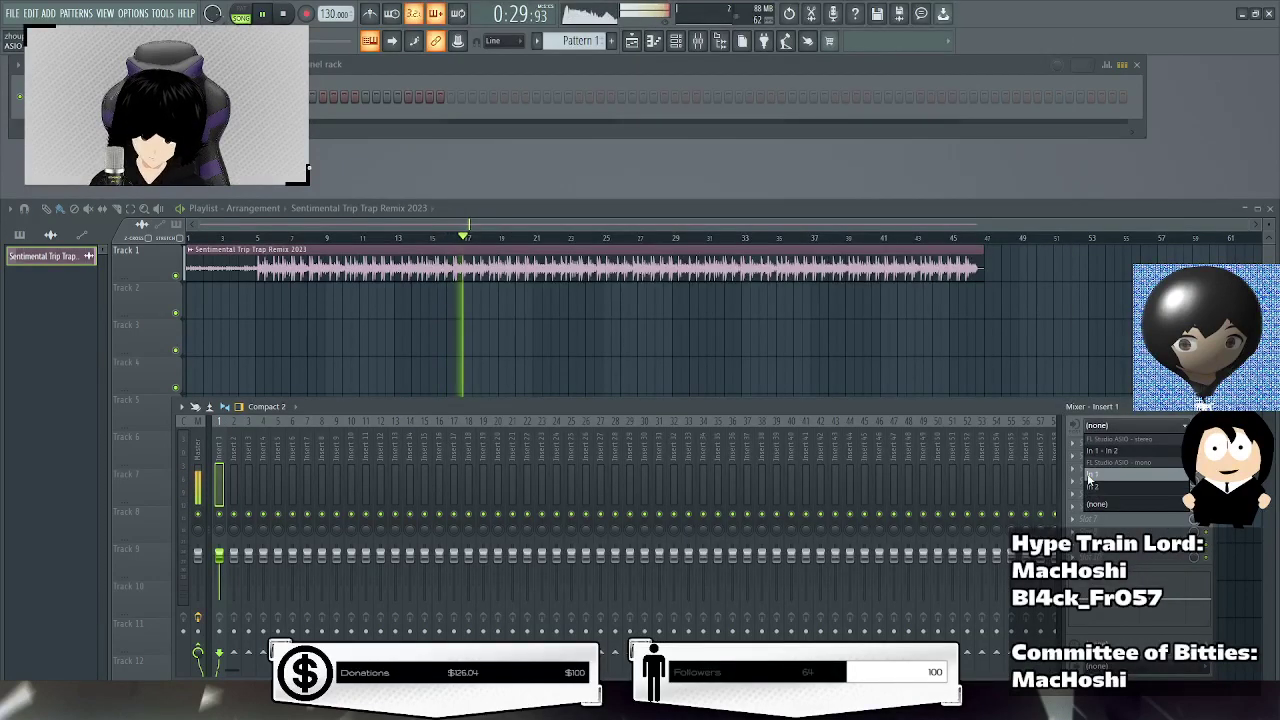
left_click(1100, 474)
Try Auto-Tune Evo VST in the first effect slot of Insert 1 and delete it from the slot.
left_click(1090, 449)
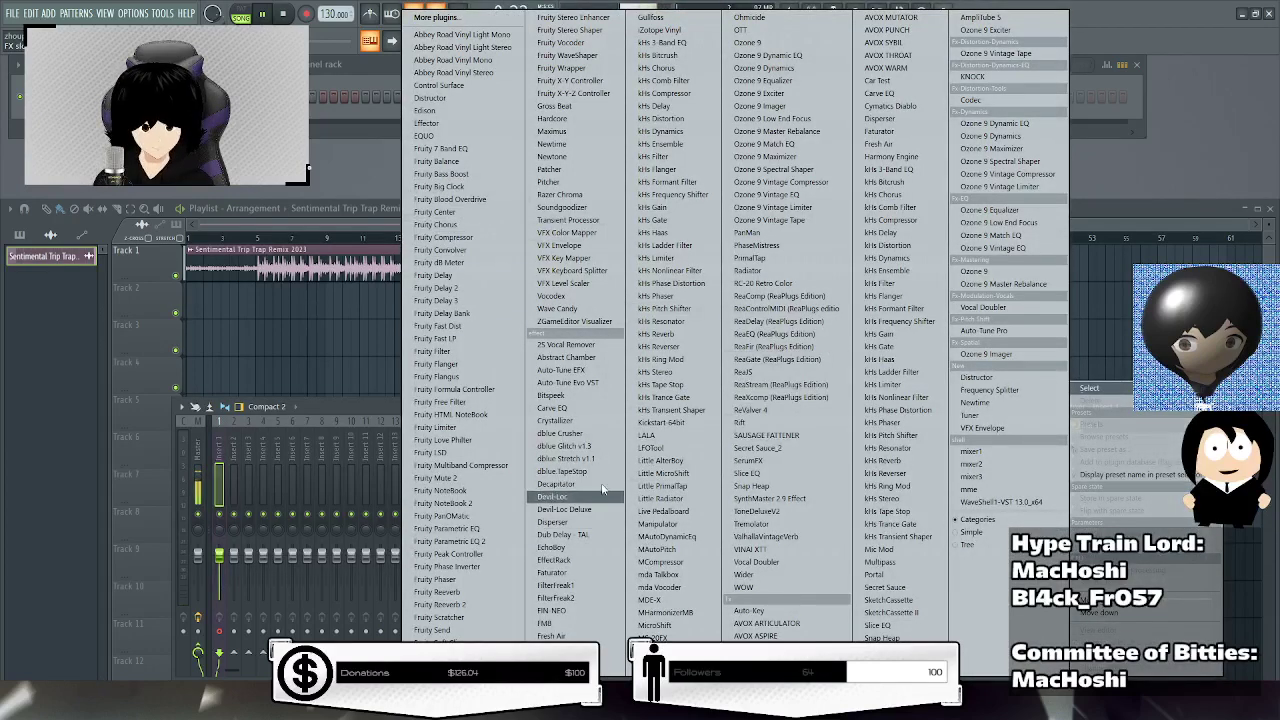
left_click(580, 384)
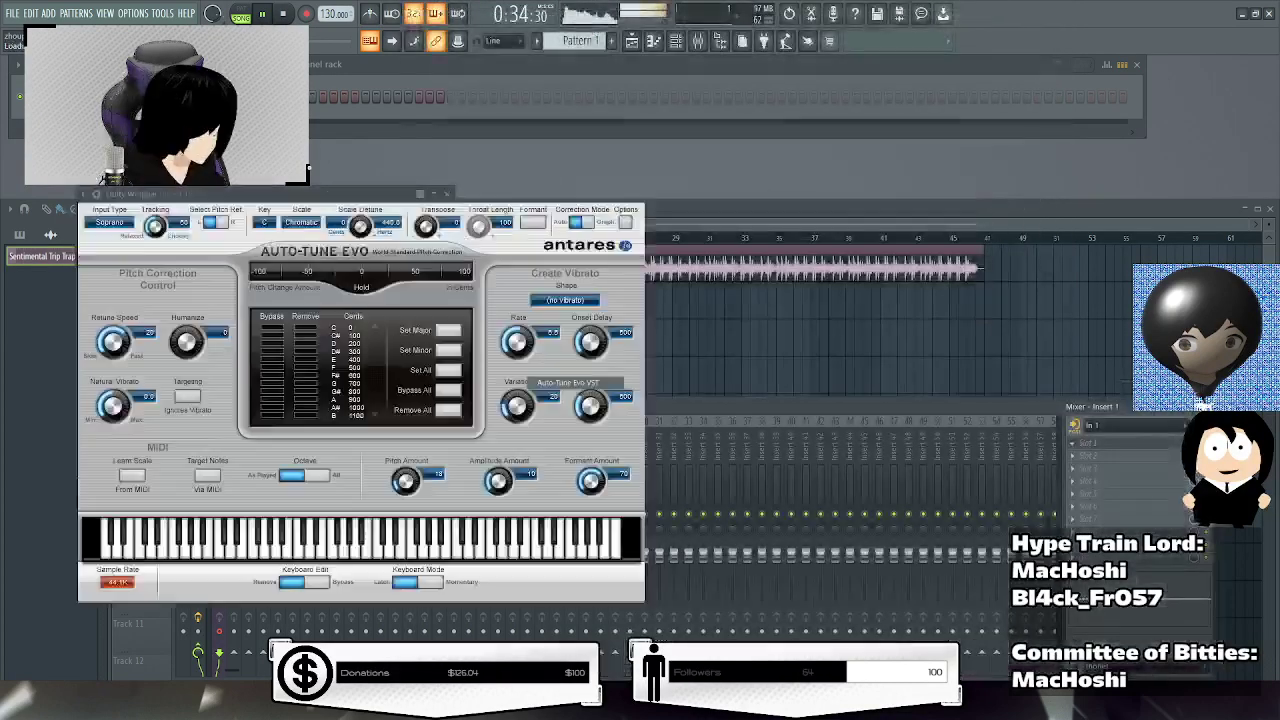
left_click(1076, 450)
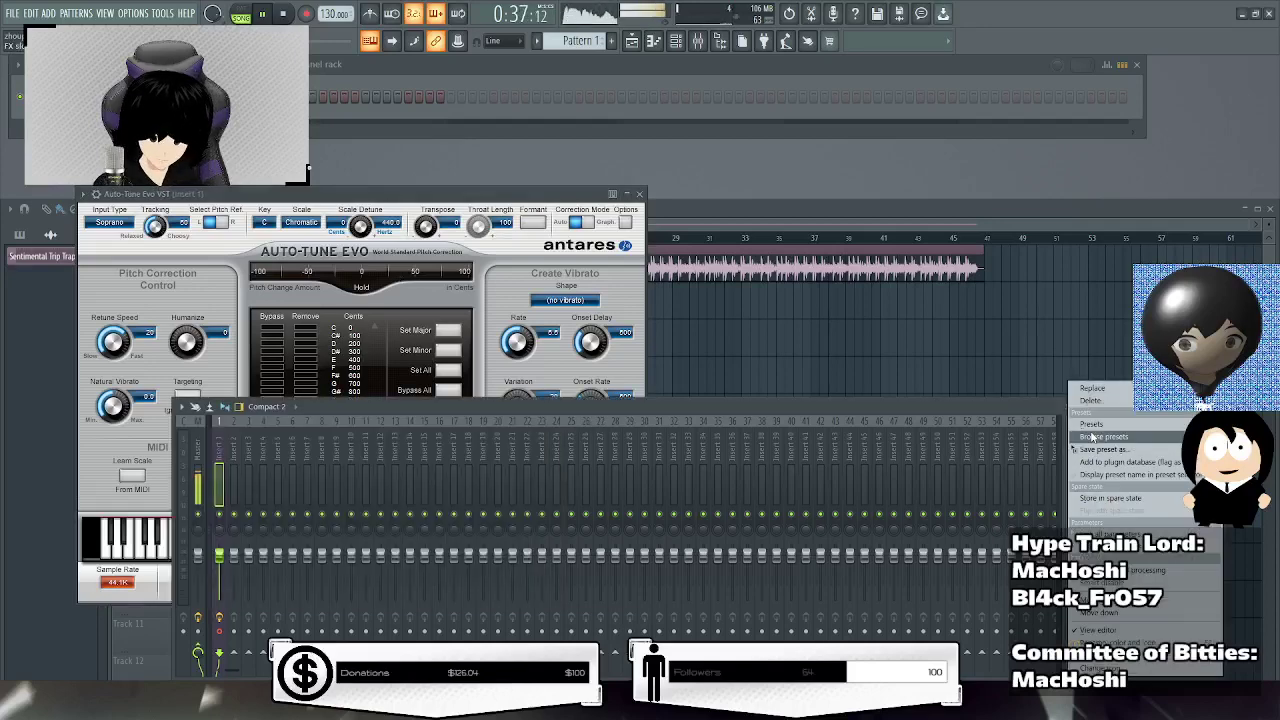
left_click(1090, 401)
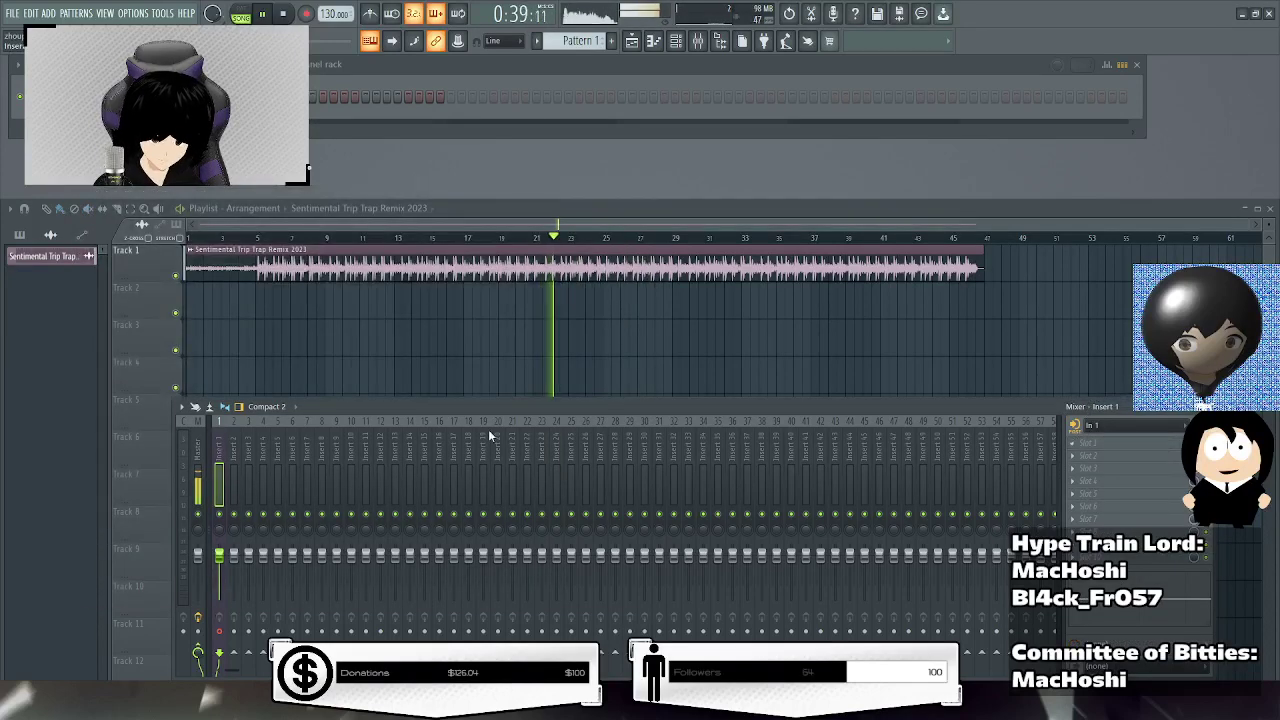
right_click(224, 472)
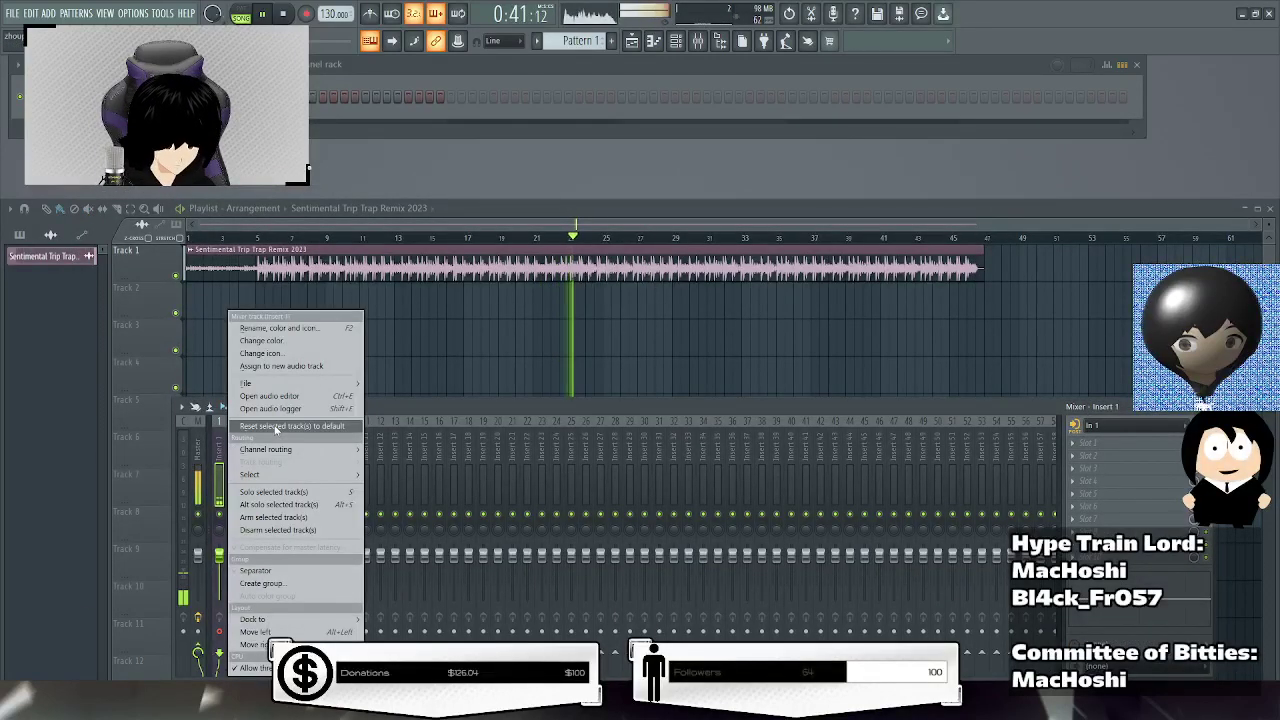
mouse_move(323, 388)
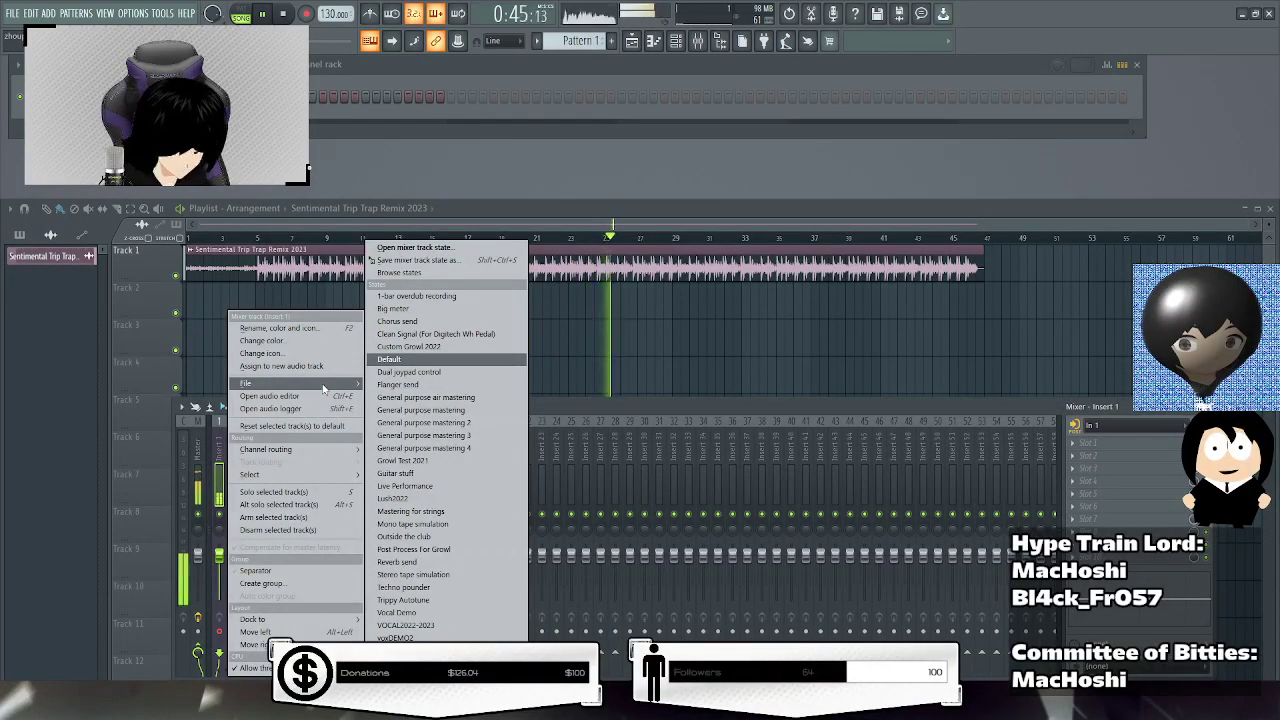
left_click(389, 359)
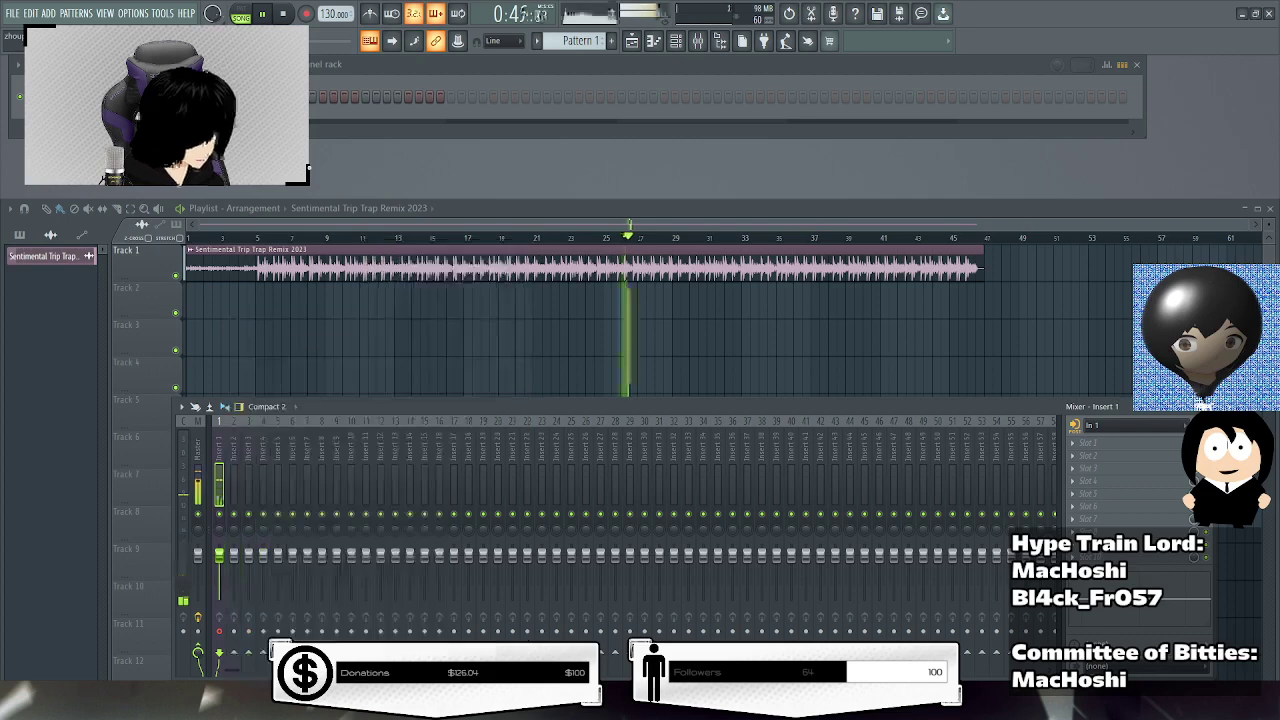
left_click(1080, 445)
left_click(340, 420)
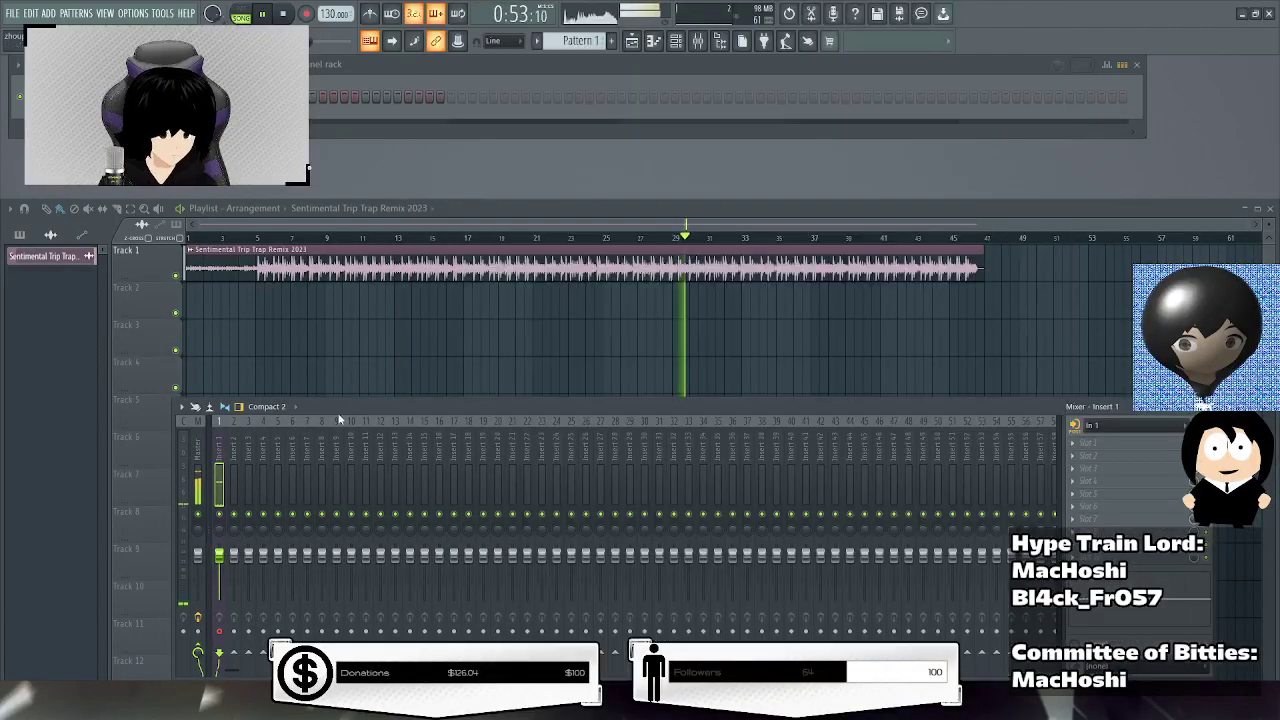
Load the saved mixer track state VOCAL2022-2023 onto Insert 1.
right_click(230, 478)
mouse_move(314, 387)
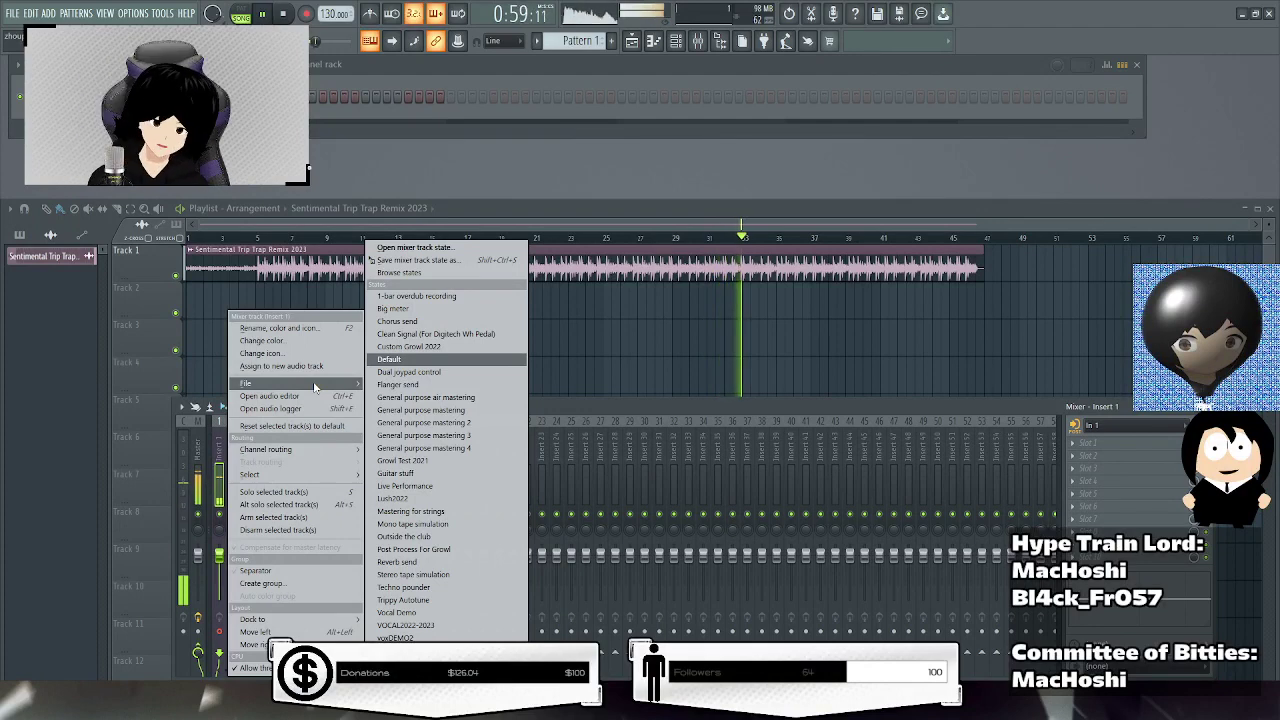
left_click(425, 626)
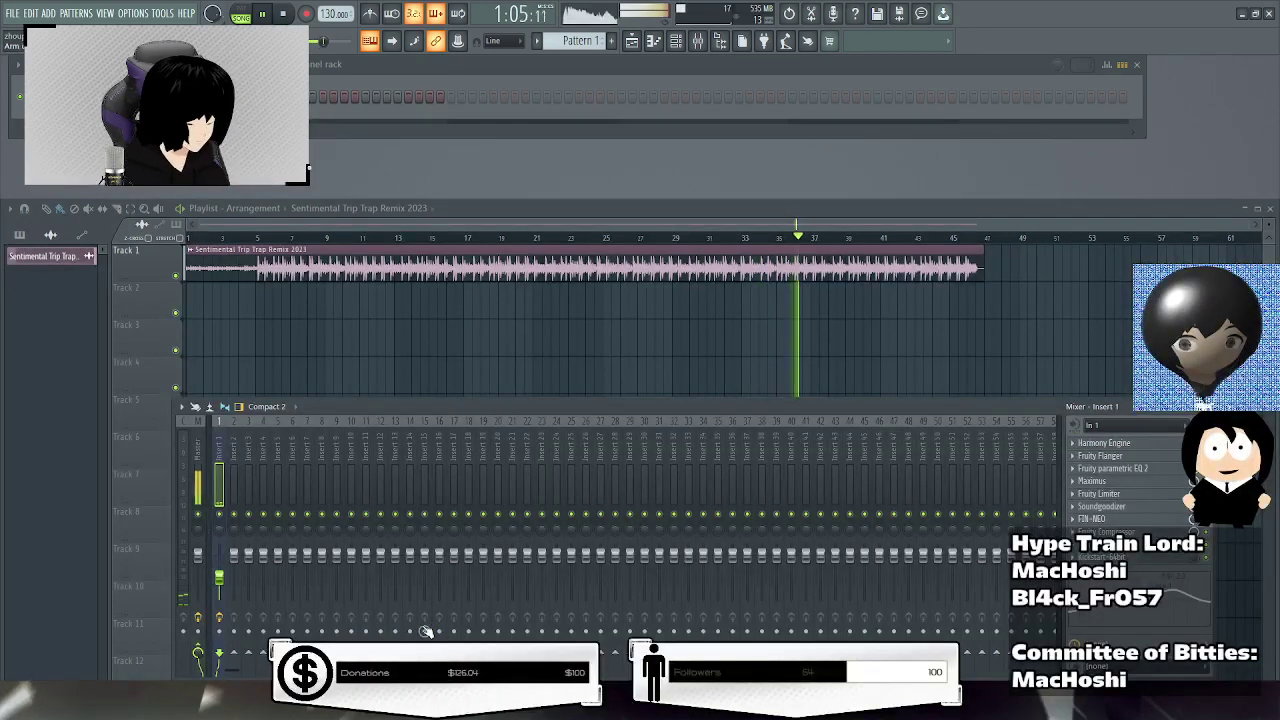
Route the Sentimental Trip Trap Remix 2023 audio clip to mixer Insert 3 and return to the mixer.
left_click(235, 487)
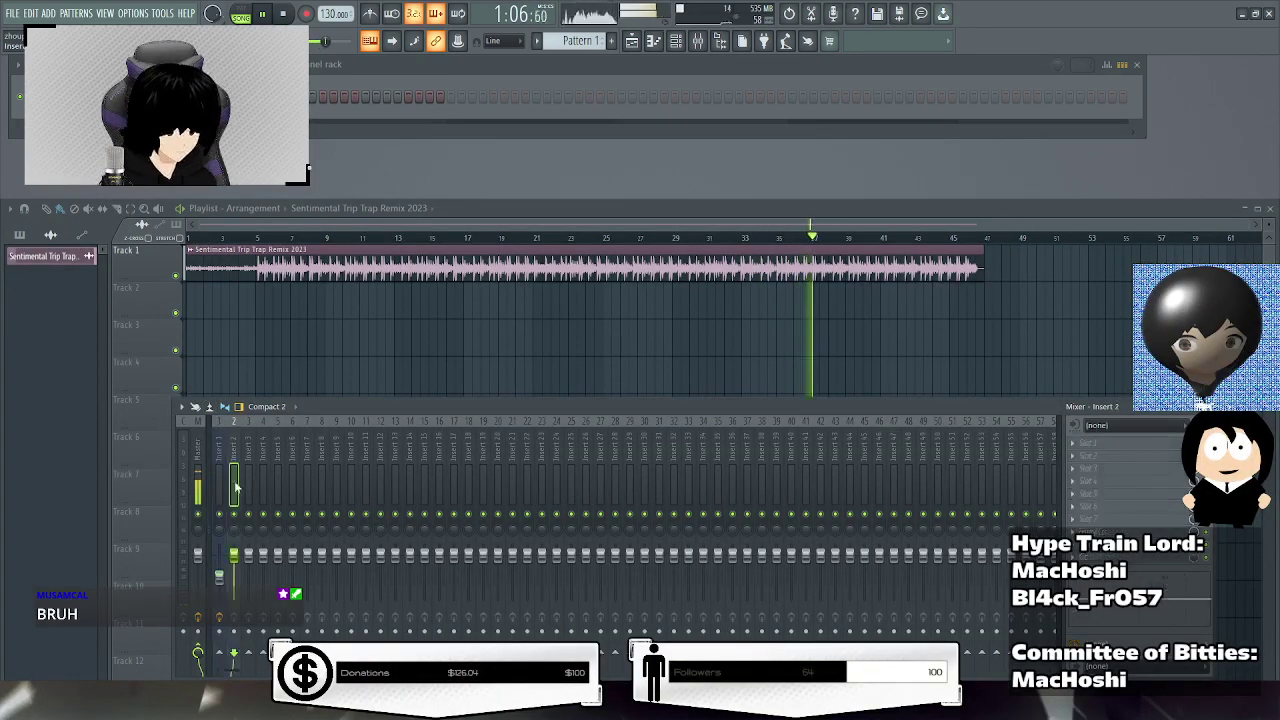
double_click(327, 267)
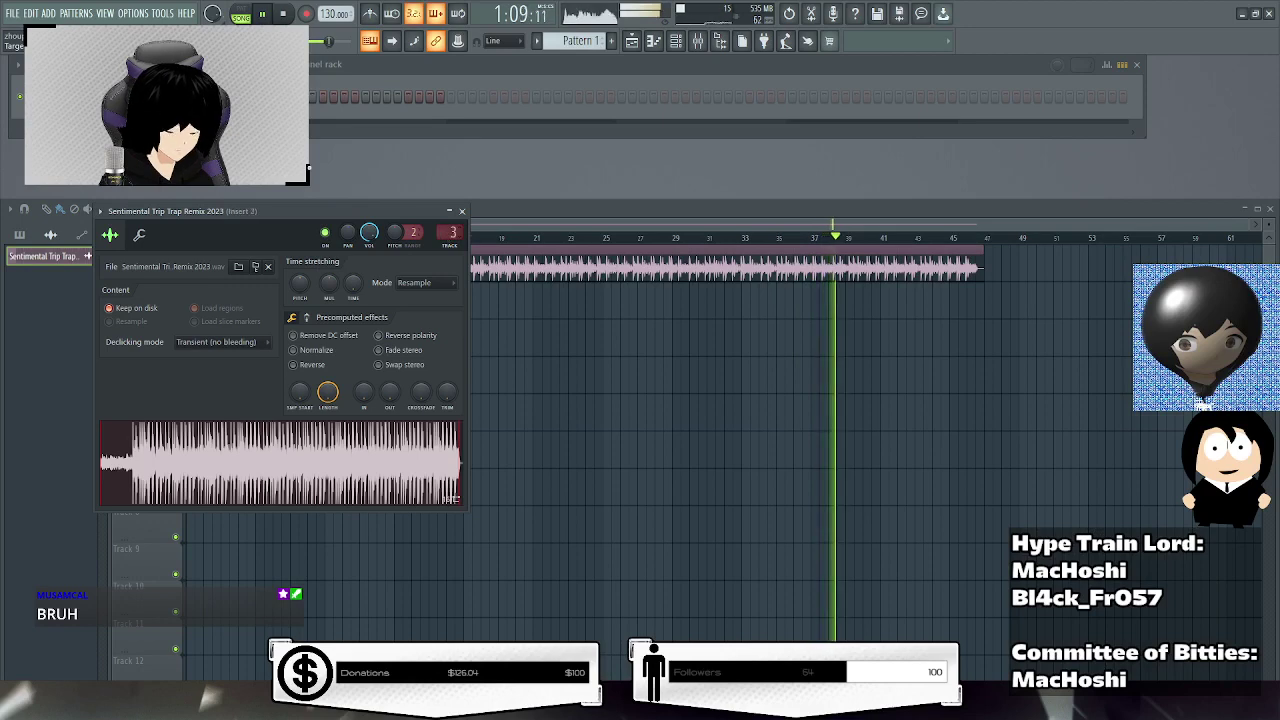
left_click(461, 211)
key("F9")
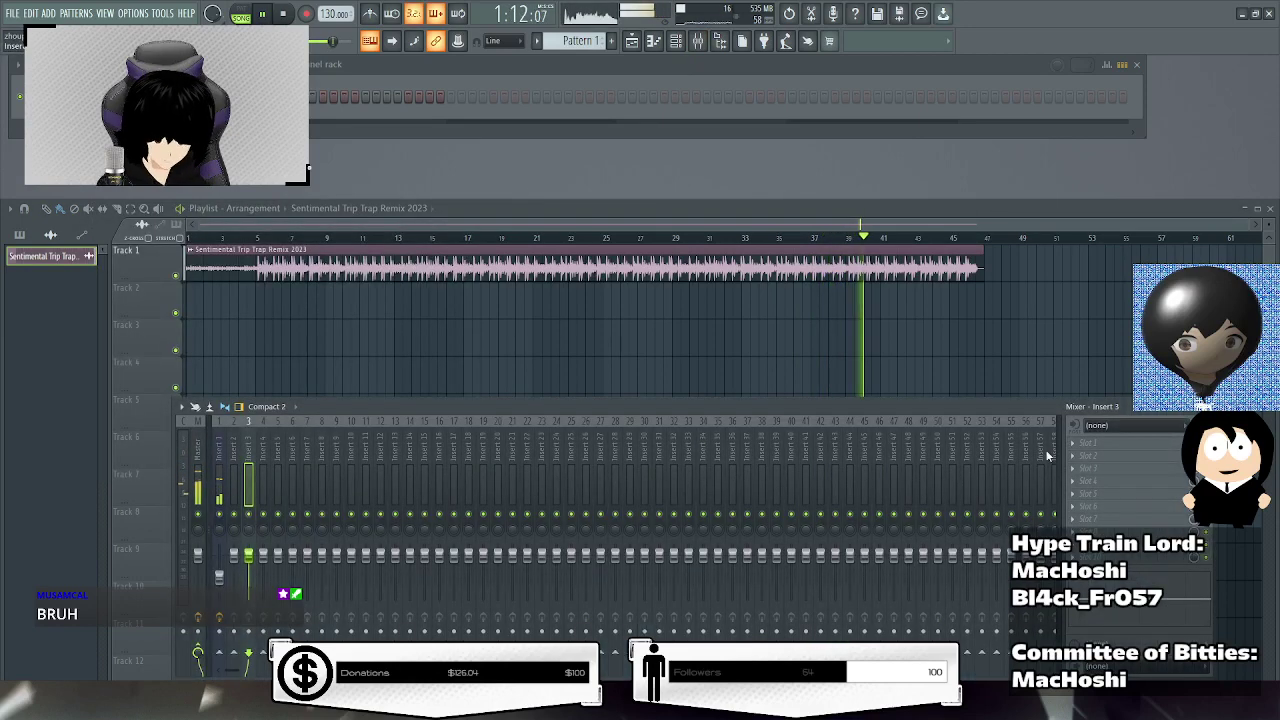
Move the song position back to bar 5, pause playback and show the mixer.
left_click(259, 238)
left_click(262, 13)
left_click(700, 42)
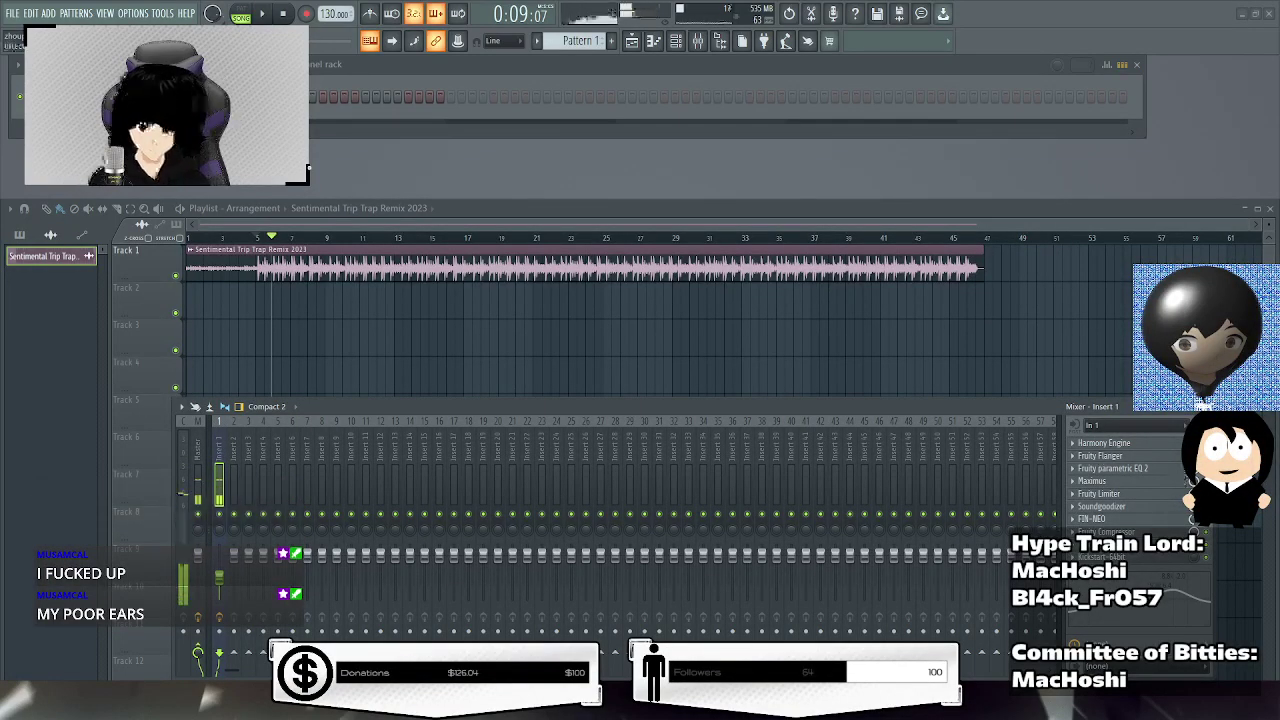
Delete Harmony Engine from the first effect slot of Insert 1.
right_click(1107, 445)
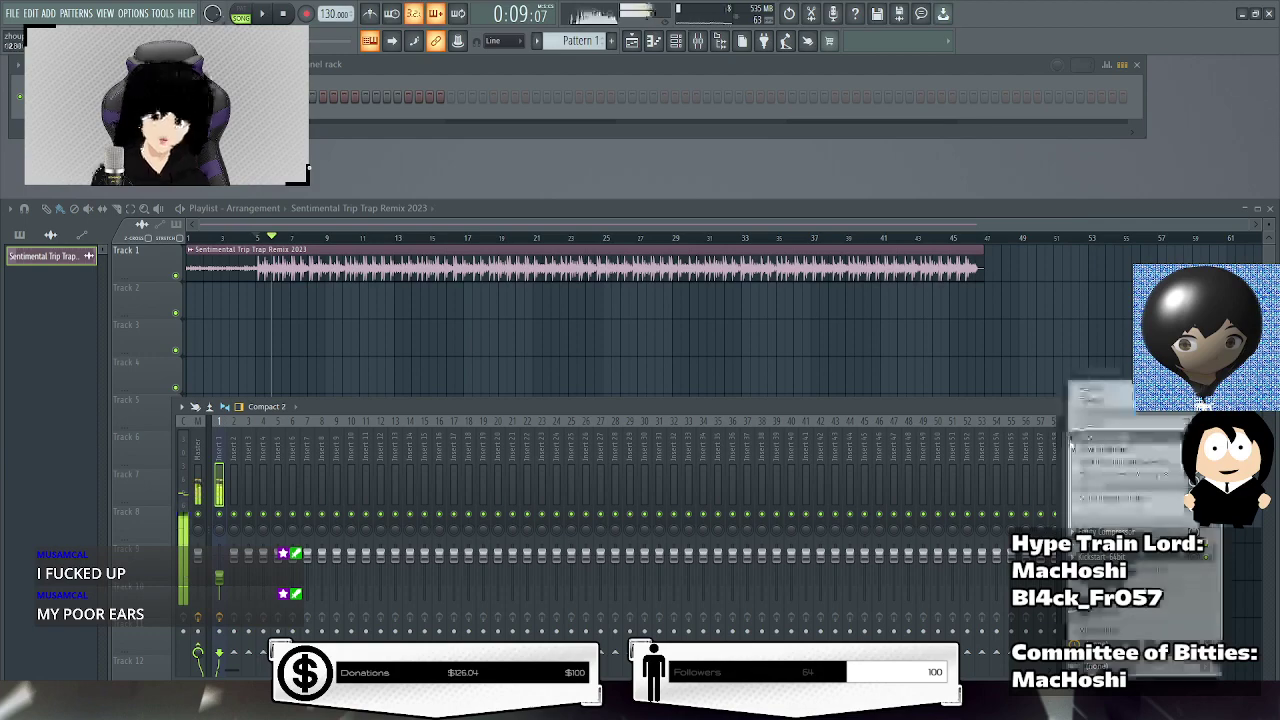
left_click(1080, 450)
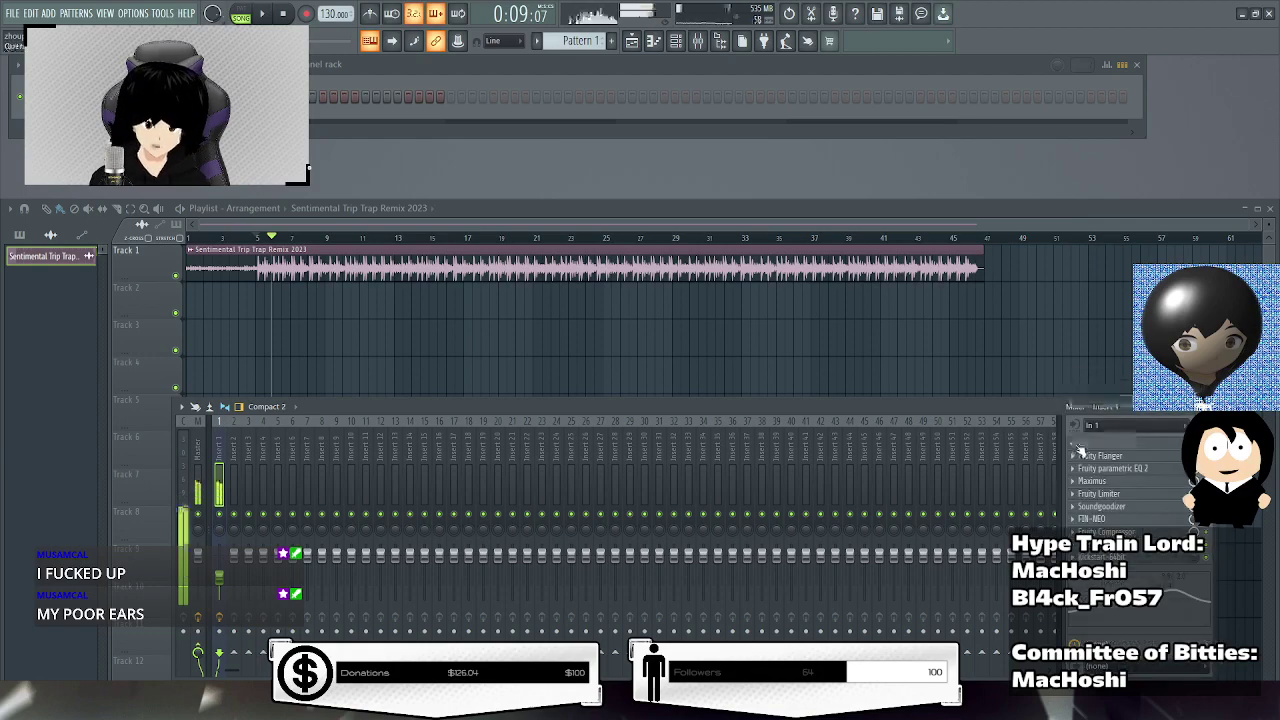
left_click(1080, 452)
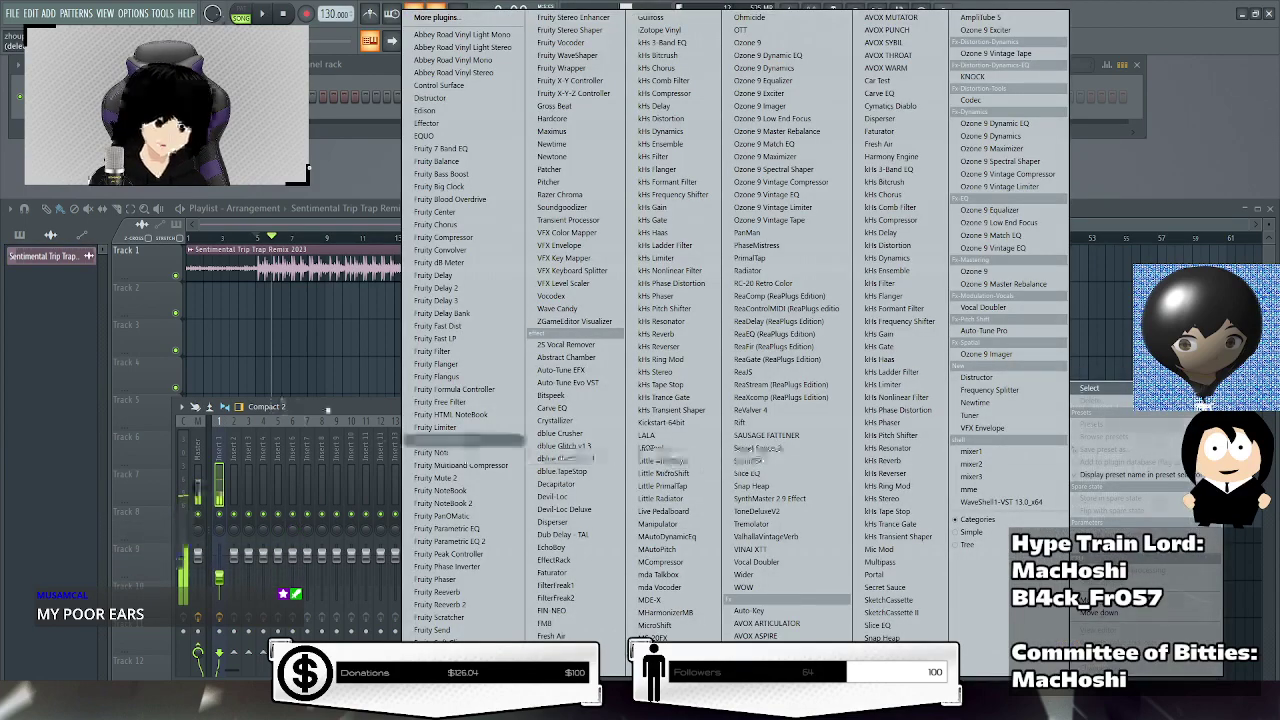
key("Escape")
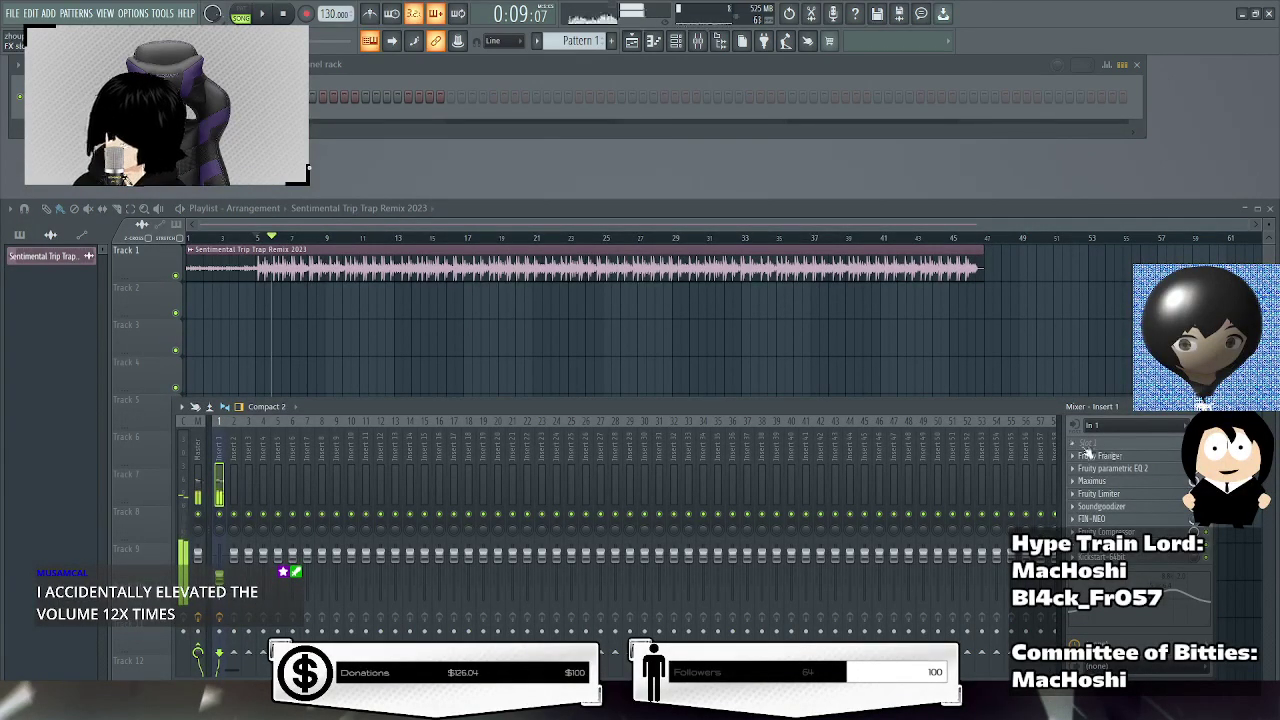
left_click(1086, 452)
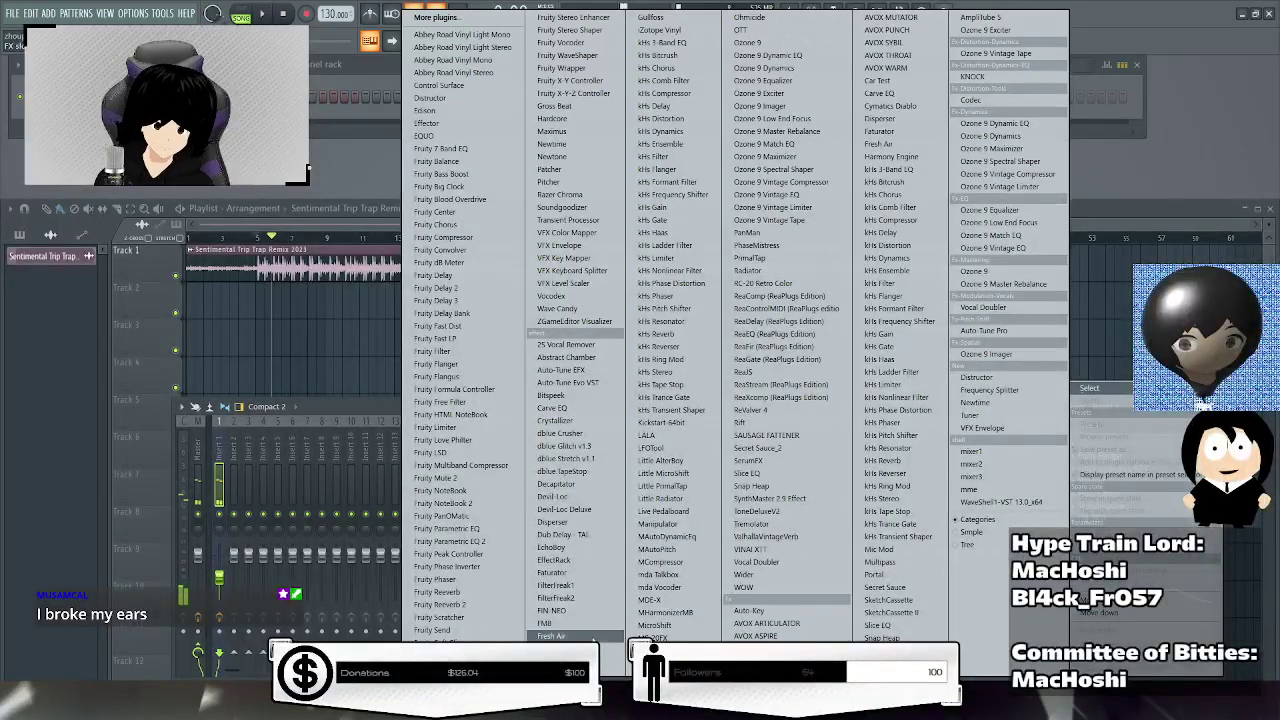
left_click(763, 612)
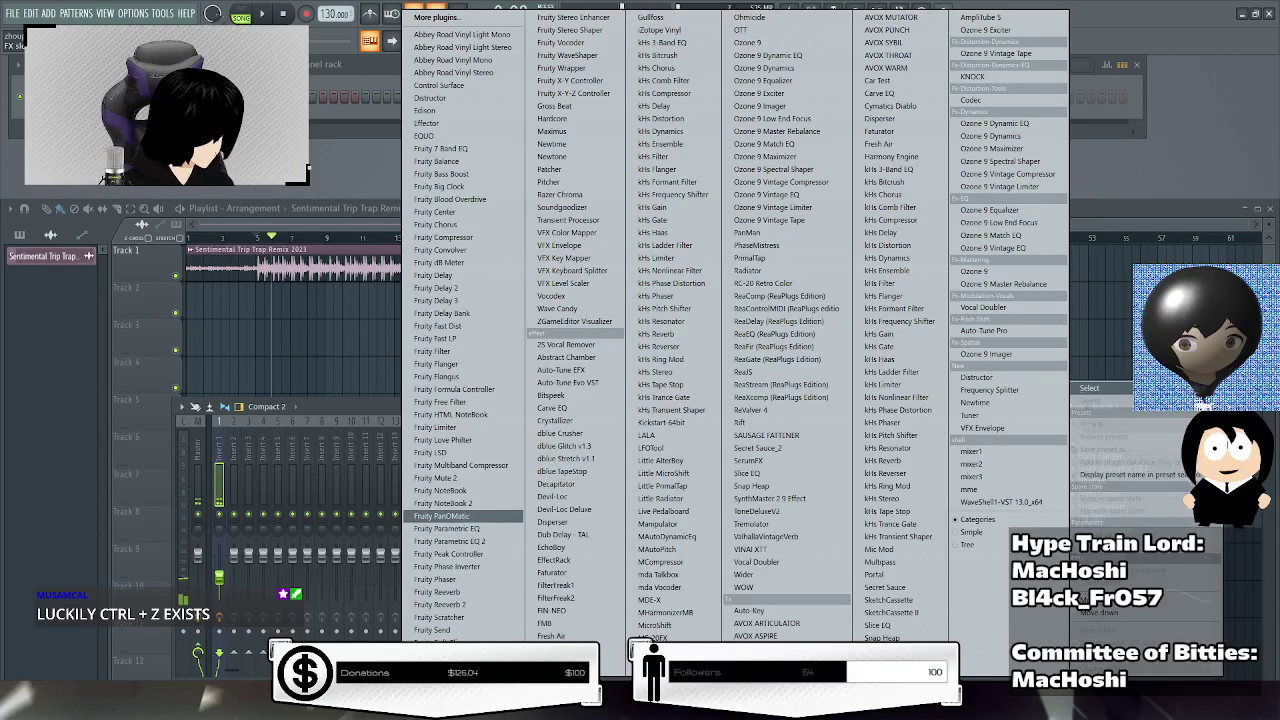
key("Escape")
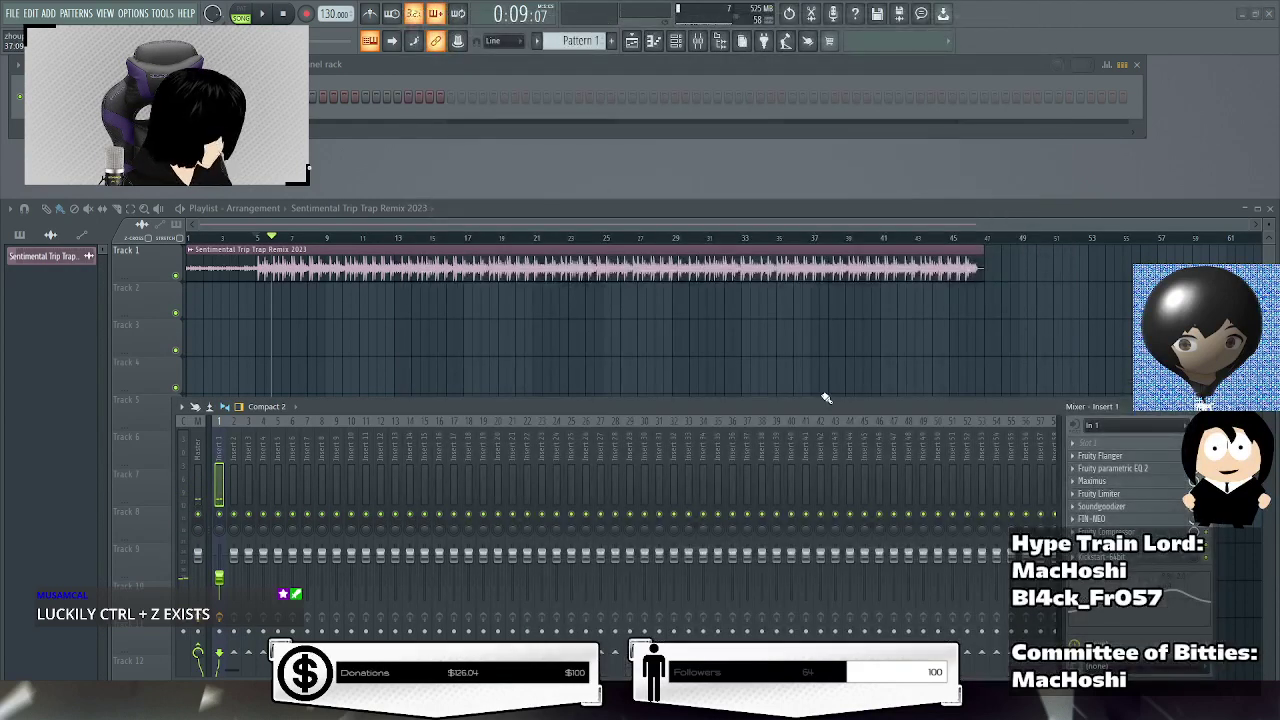
Search all effect plugins for "auto" and load Auto-Tune Artist into the first effect slot of Insert 1.
left_click(1088, 443)
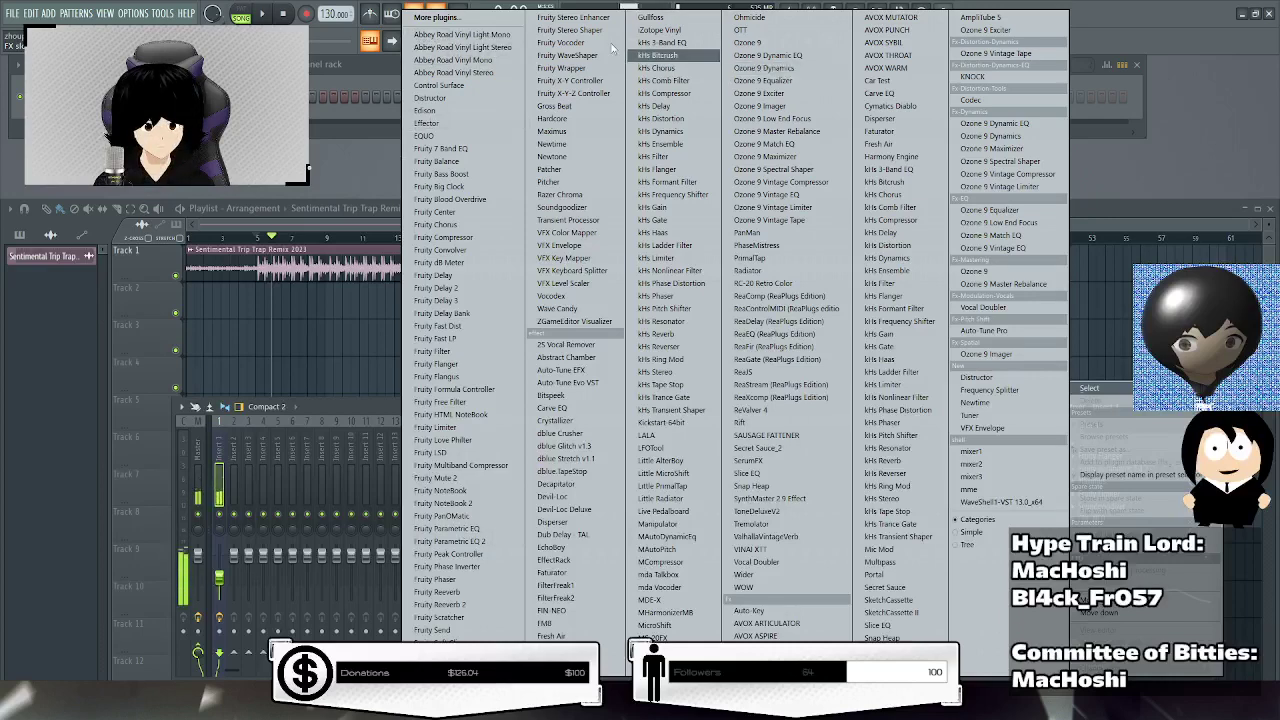
left_click(436, 17)
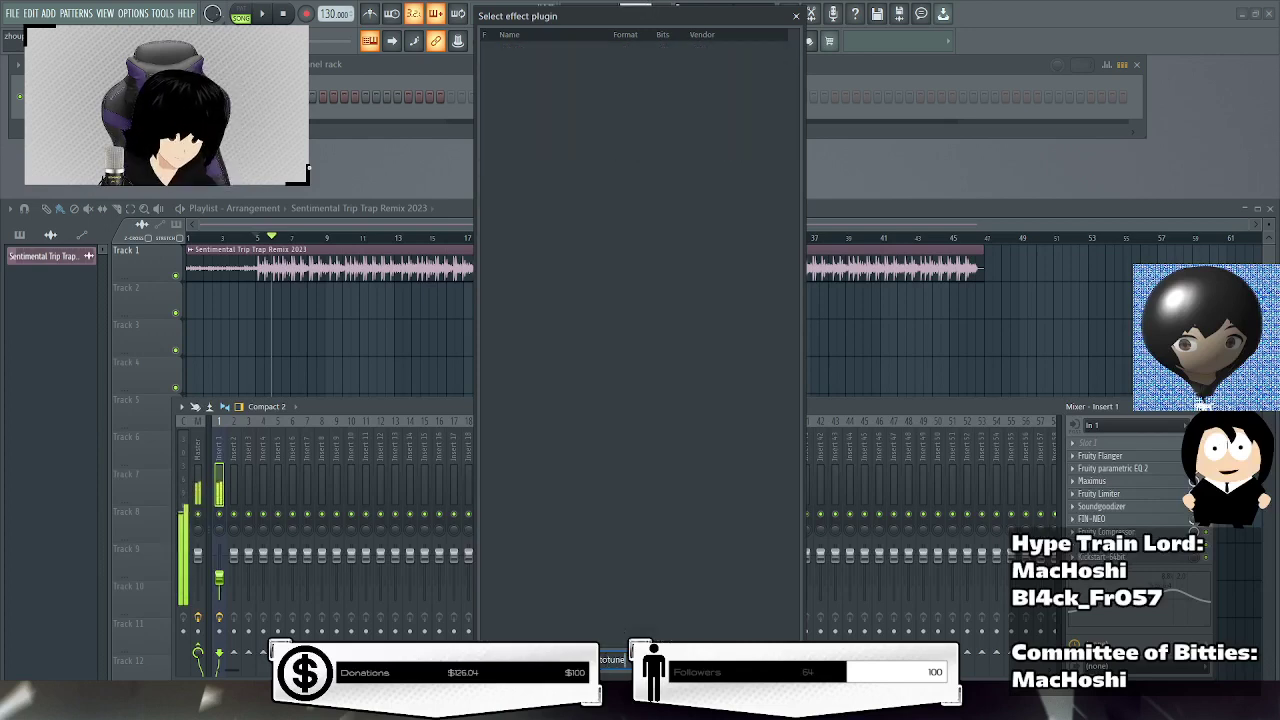
key("BackSpace")
type("auto")
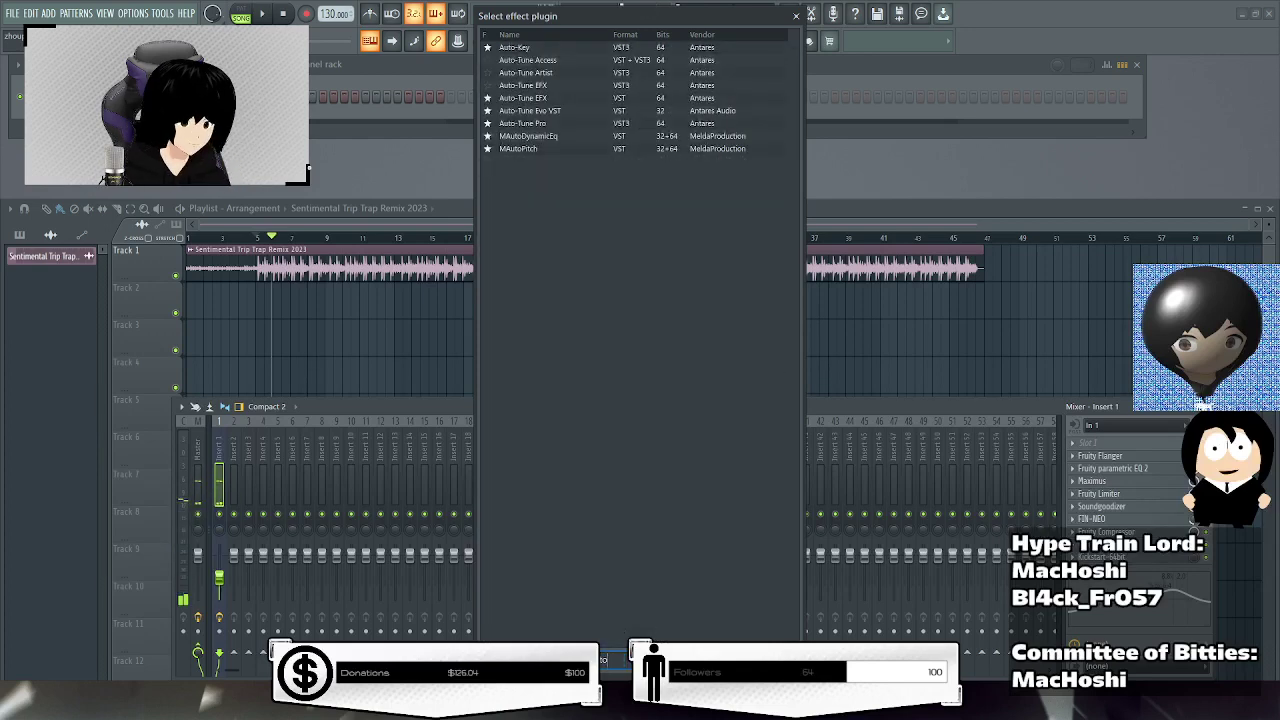
double_click(526, 72)
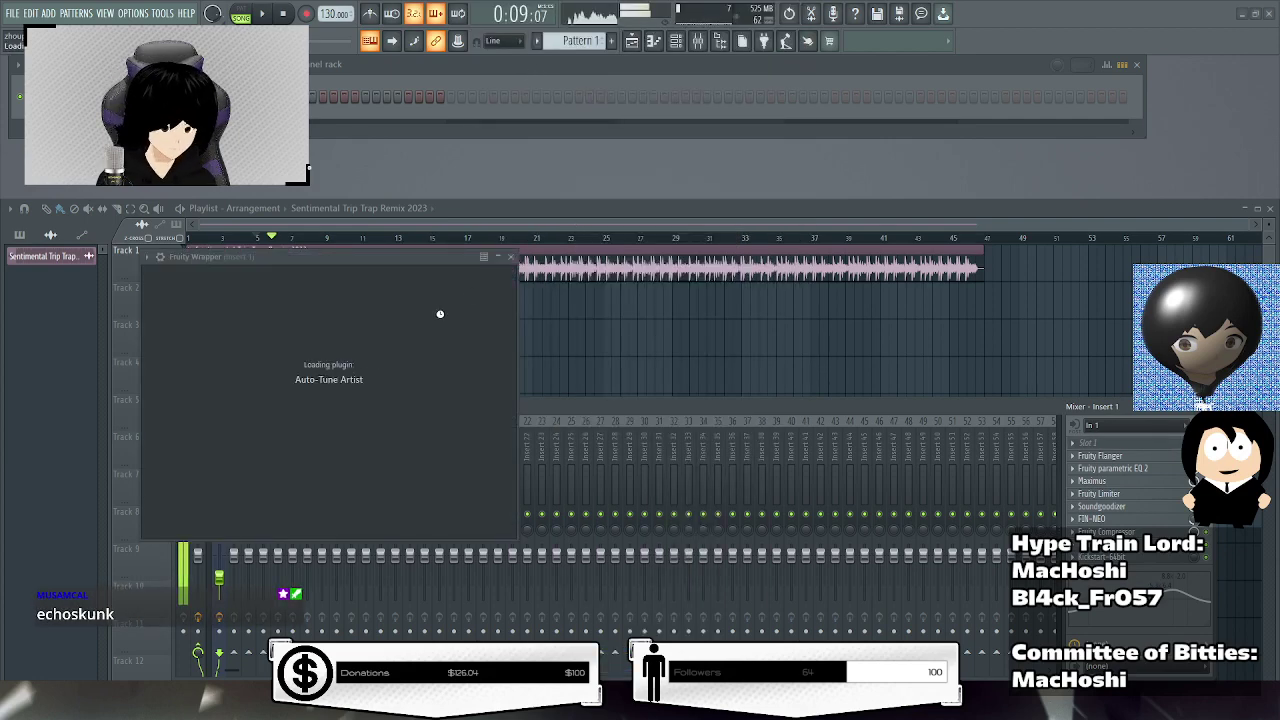
left_click_drag(450, 260, 578, 167)
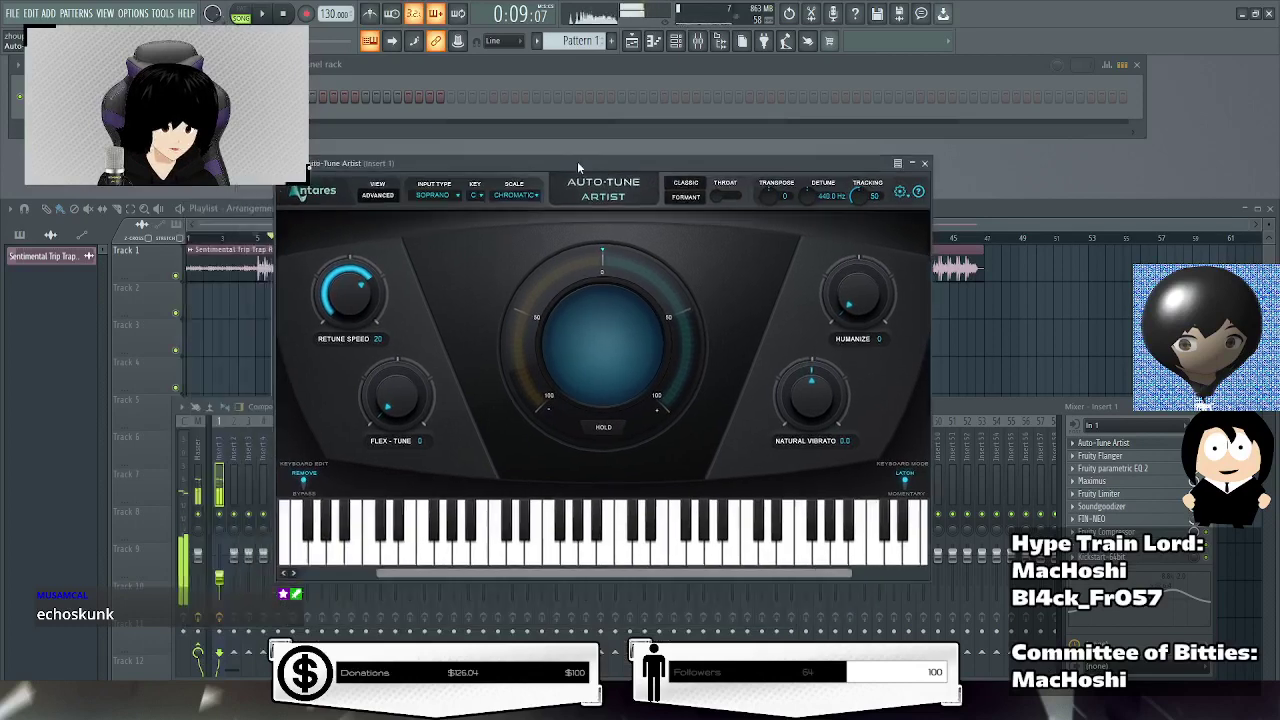
Play the backing track briefly to check its mixer track, and load Auto-Key into the first effect slot of Insert 3.
left_click(233, 500)
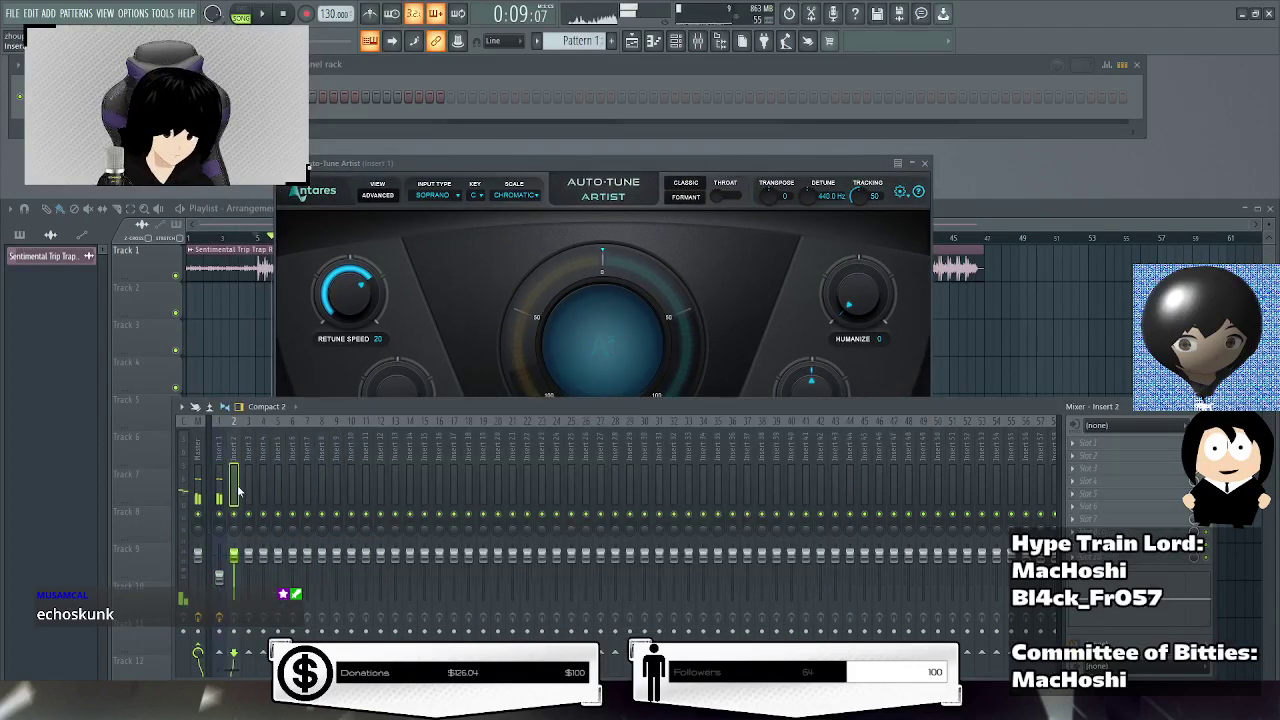
left_click(284, 15)
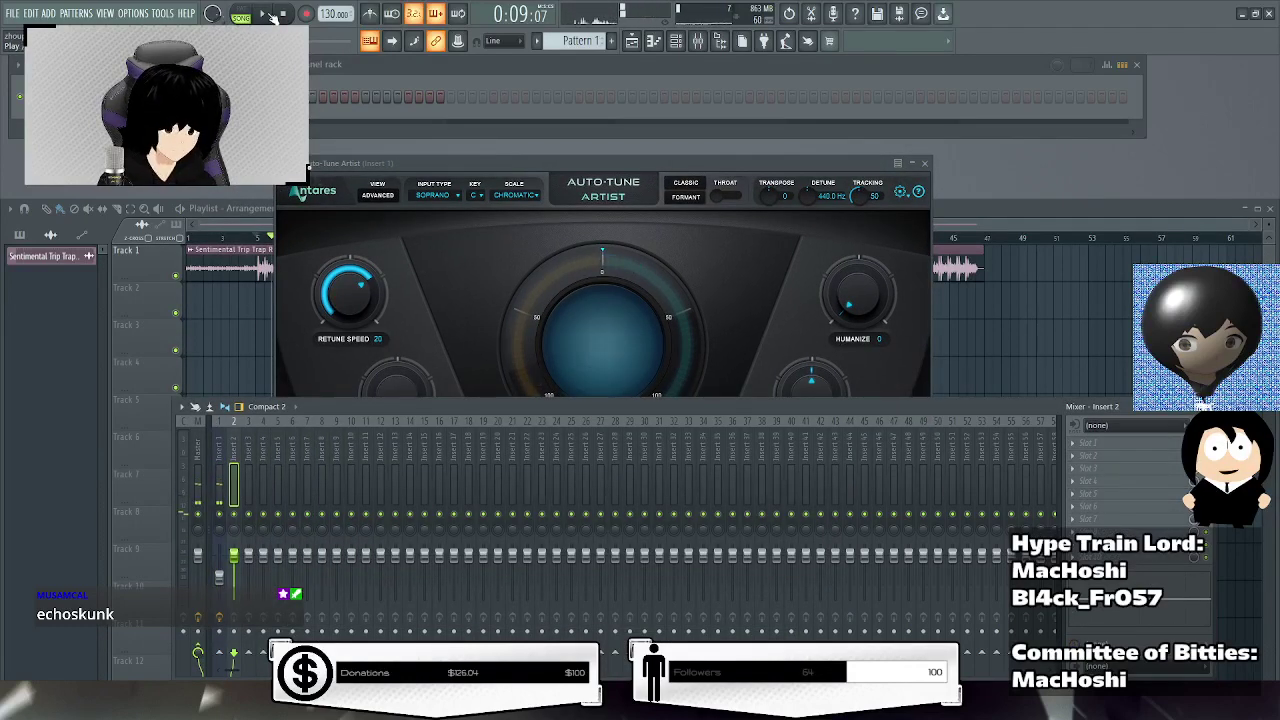
left_click(264, 14)
left_click(249, 424)
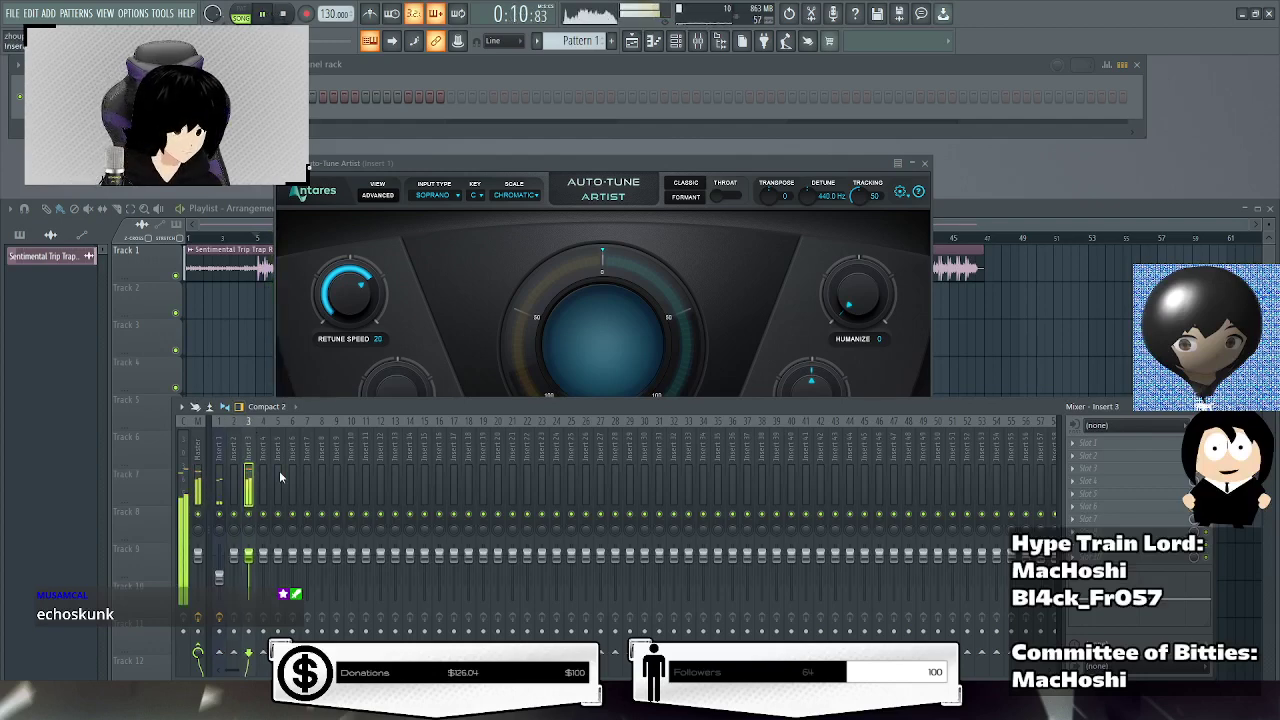
key("space")
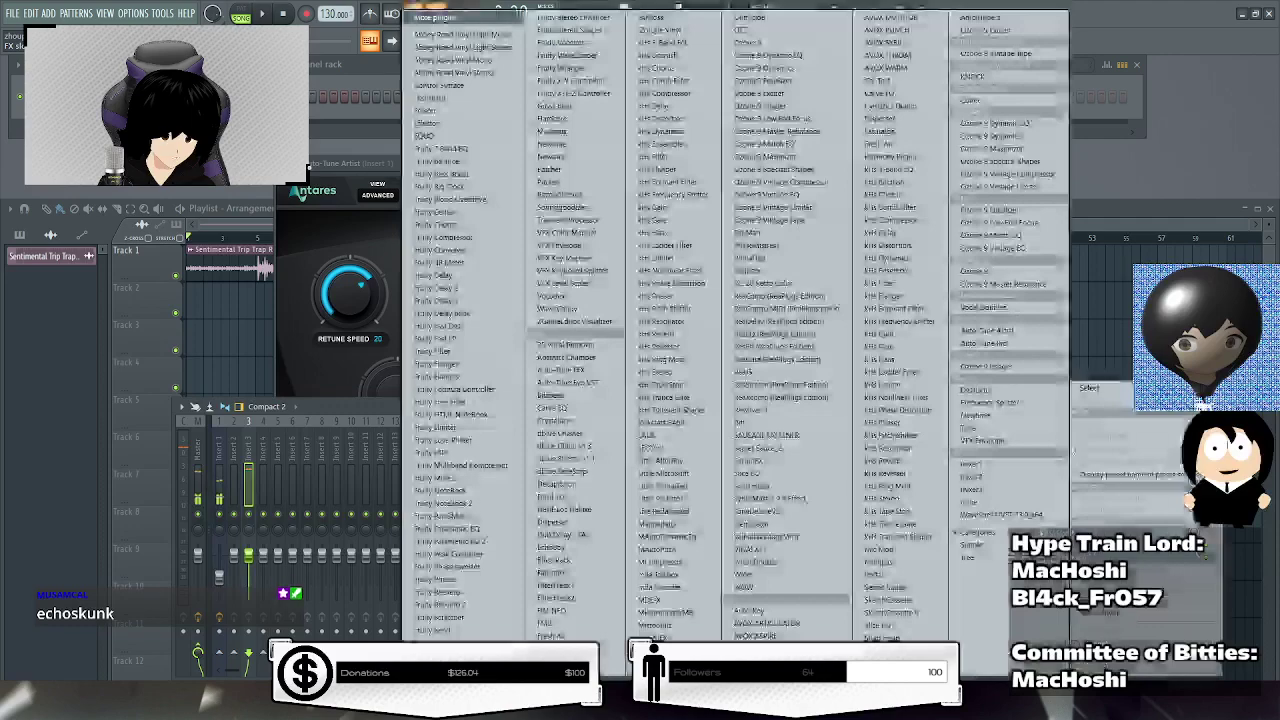
left_click(1090, 442)
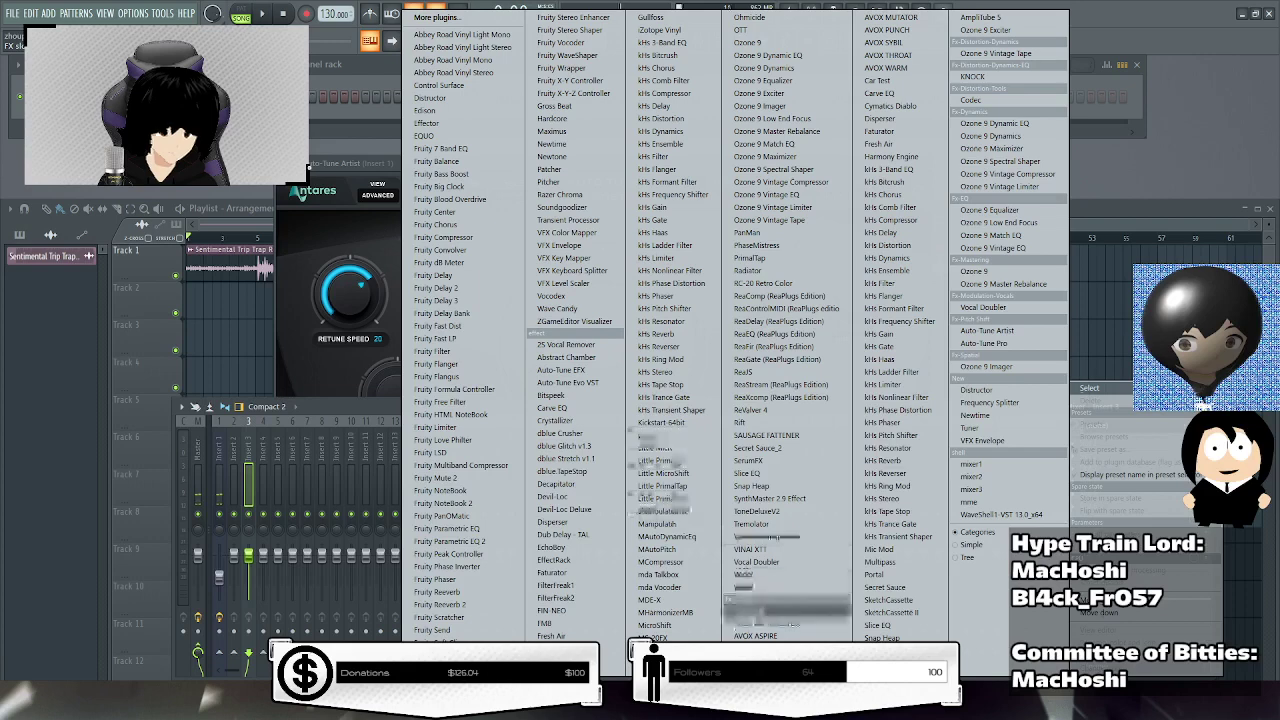
left_click(749, 610)
left_click_drag(197, 124, 390, 127)
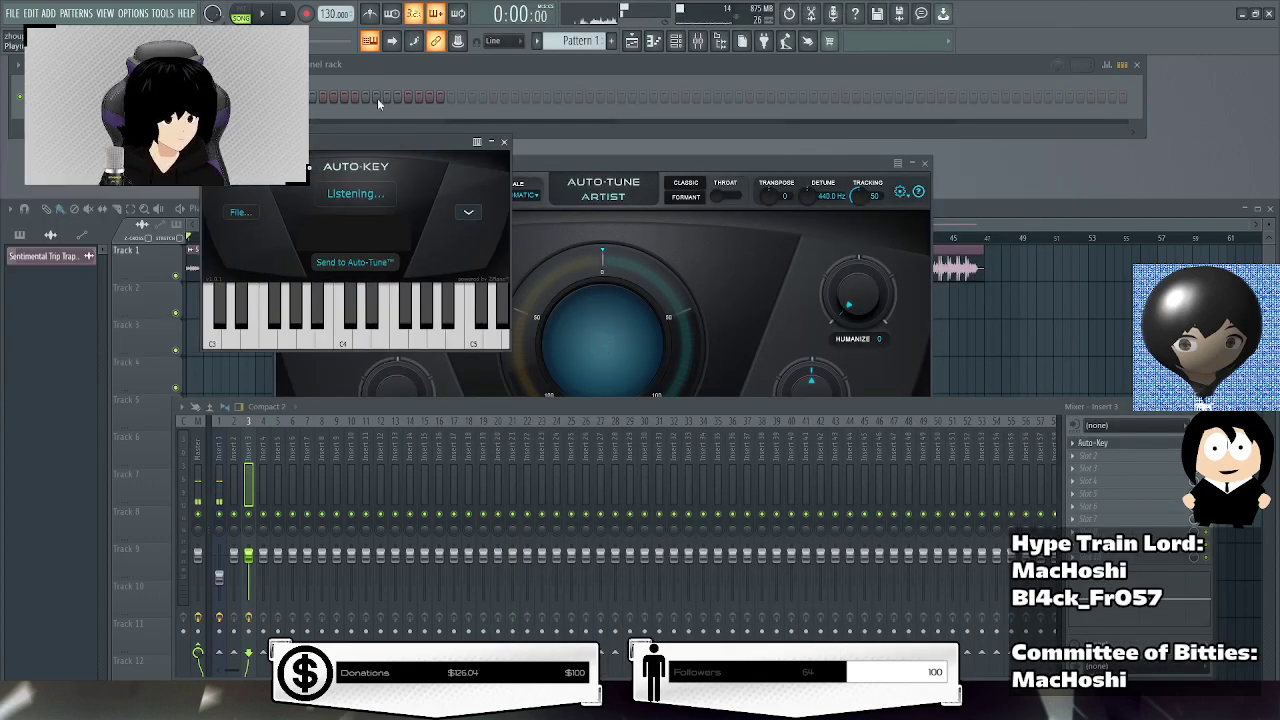
Play the backing track so Auto-Key detects its key, send the key to Auto-Tune and close Auto-Key.
left_click(262, 14)
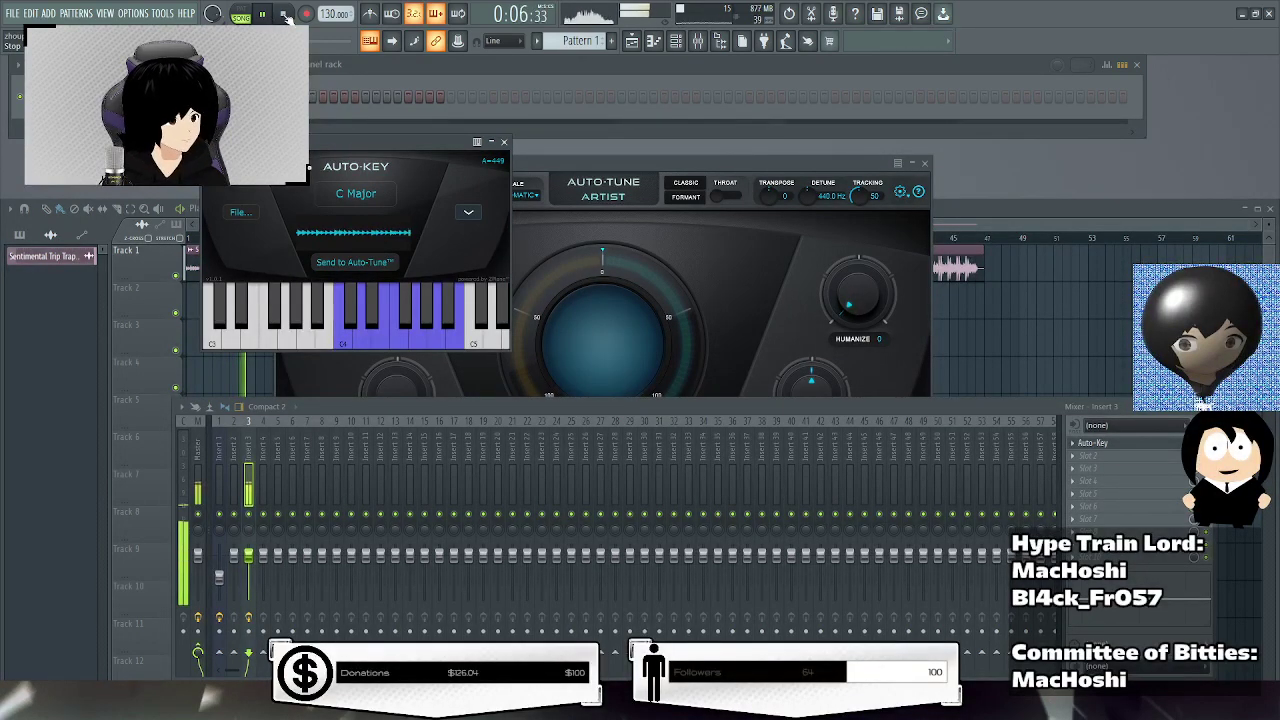
left_click(284, 14)
left_click(387, 264)
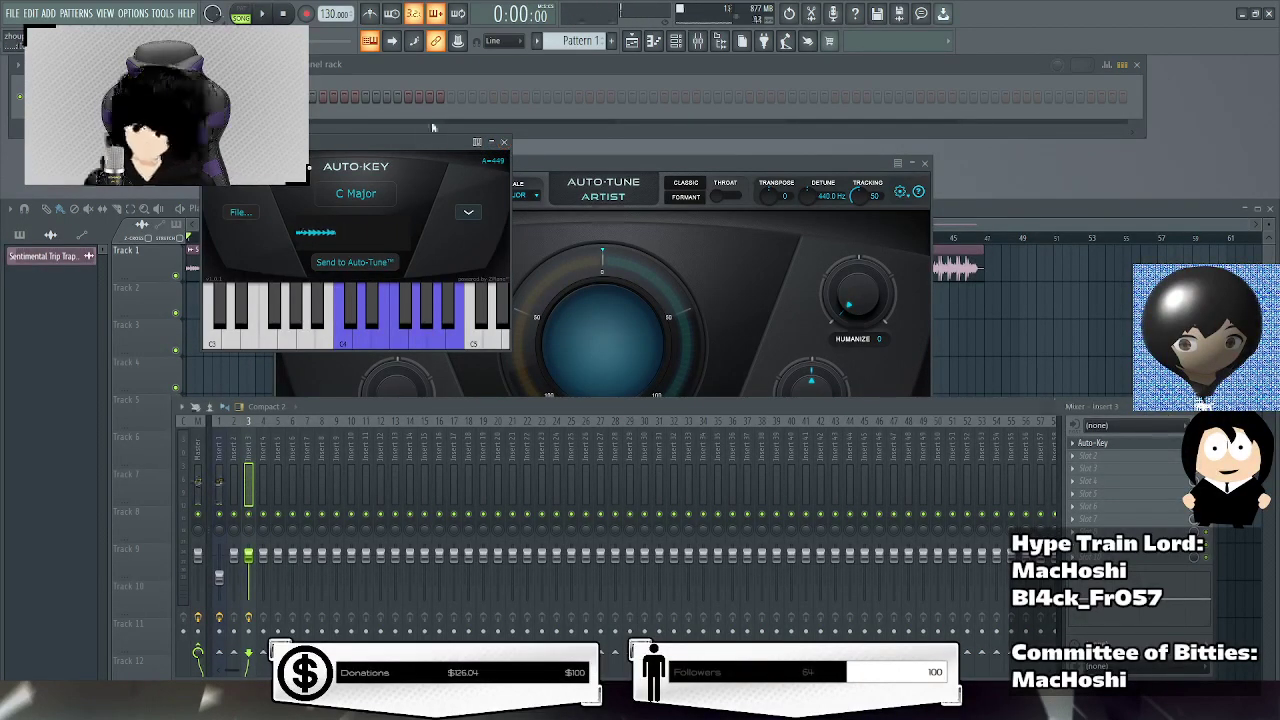
left_click(504, 141)
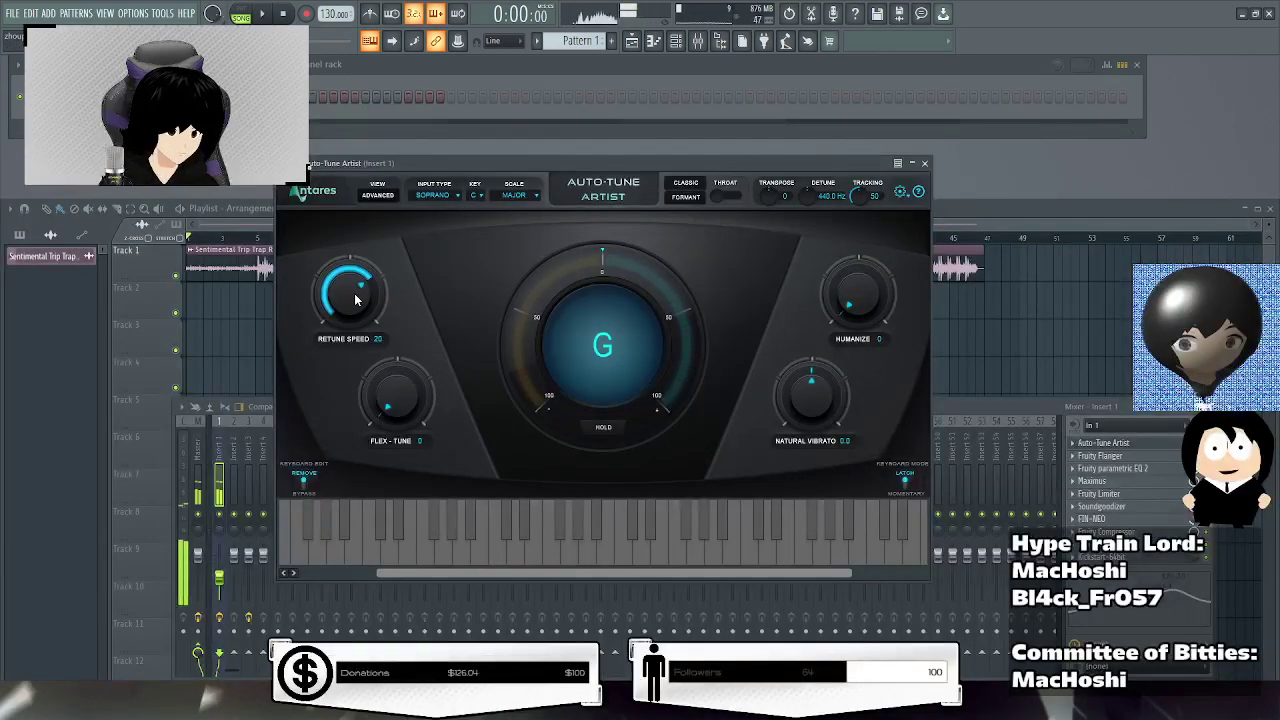
Set Retune Speed to 0 and Flex-Tune to 0 in Auto-Tune Artist on Insert 1.
left_click_drag(396, 398, 342, 340)
left_click(262, 555)
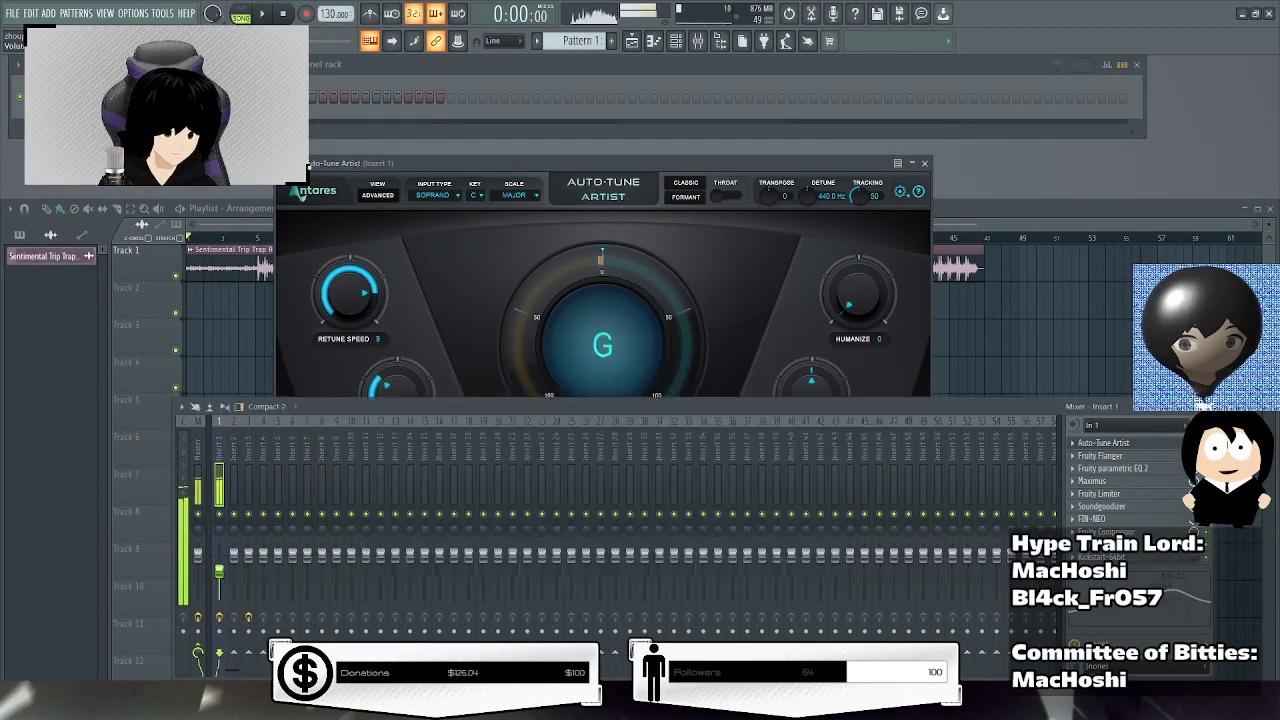
left_click(452, 340)
left_click_drag(348, 300, 348, 282)
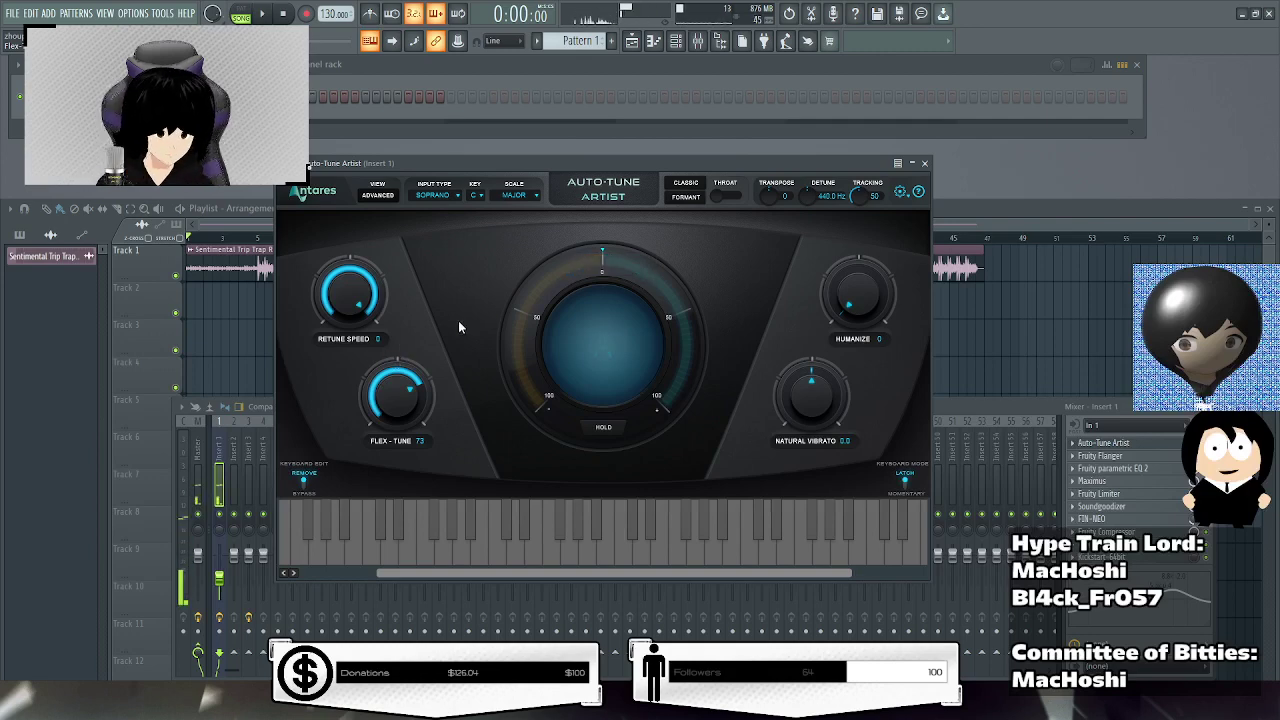
left_click_drag(418, 371, 373, 486)
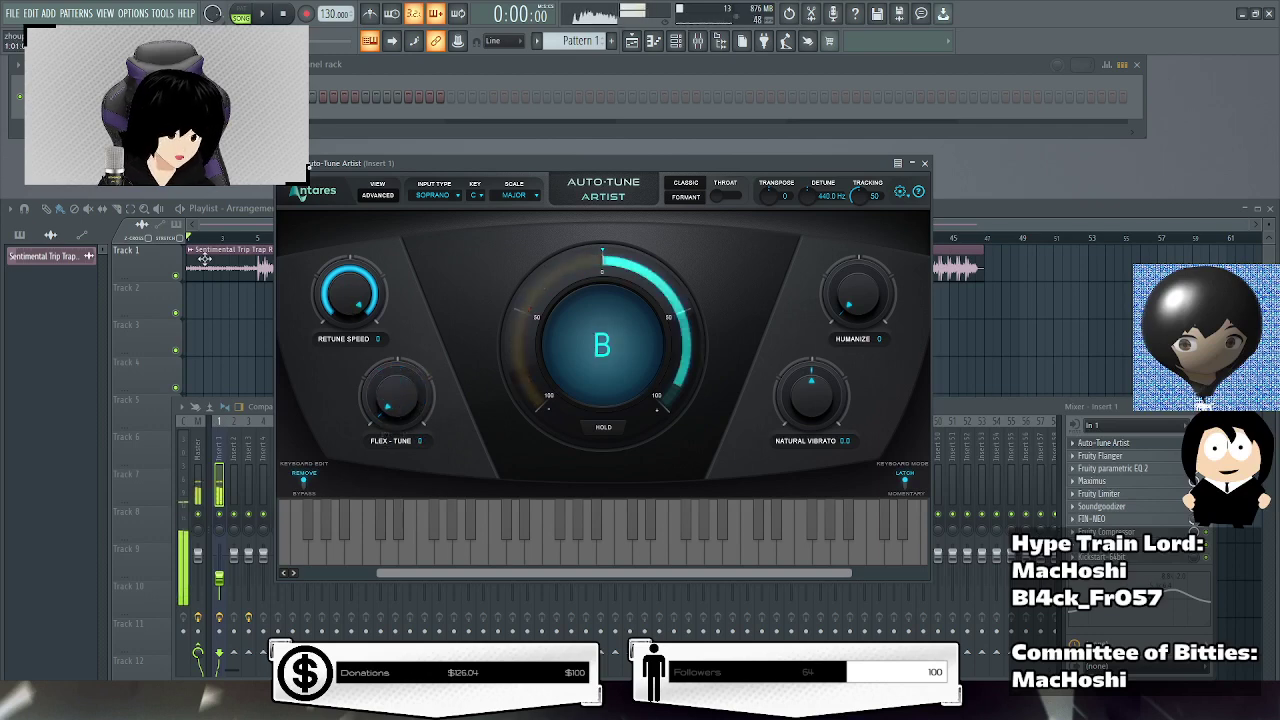
Play the backing track from the start twice to try the tuned vocal, and stop playback.
left_click(204, 262)
key("space")
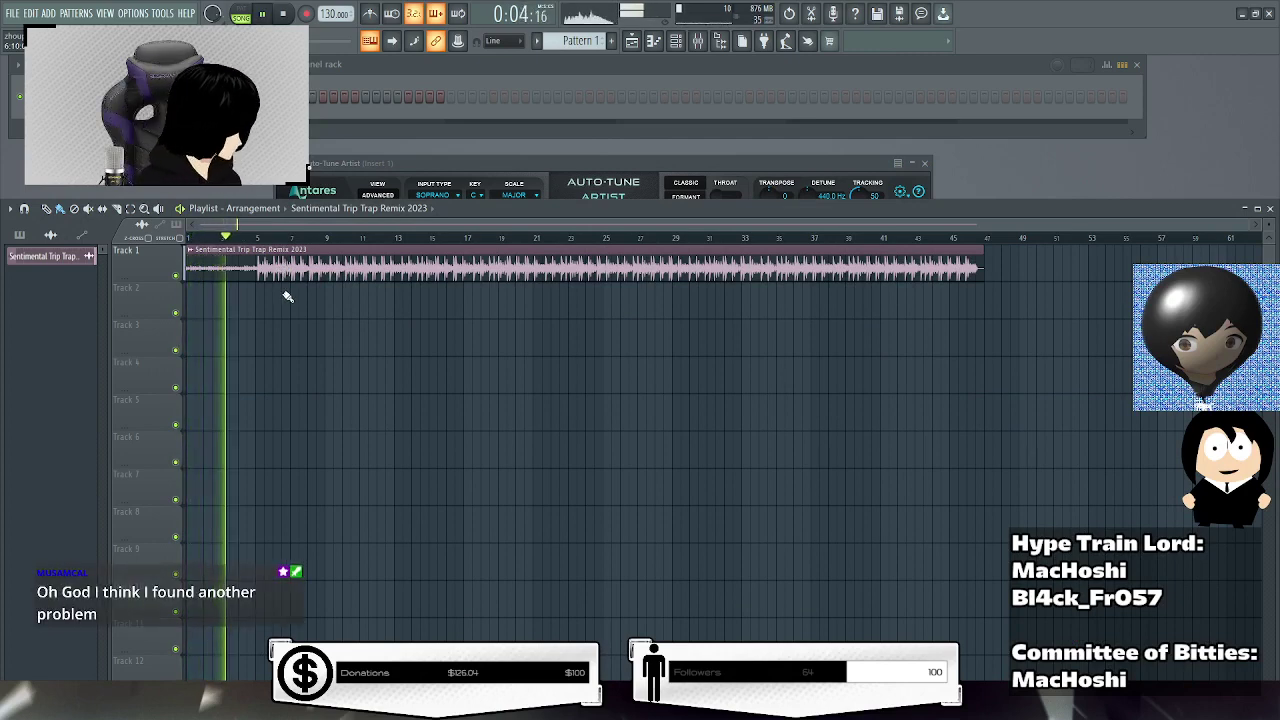
key("space")
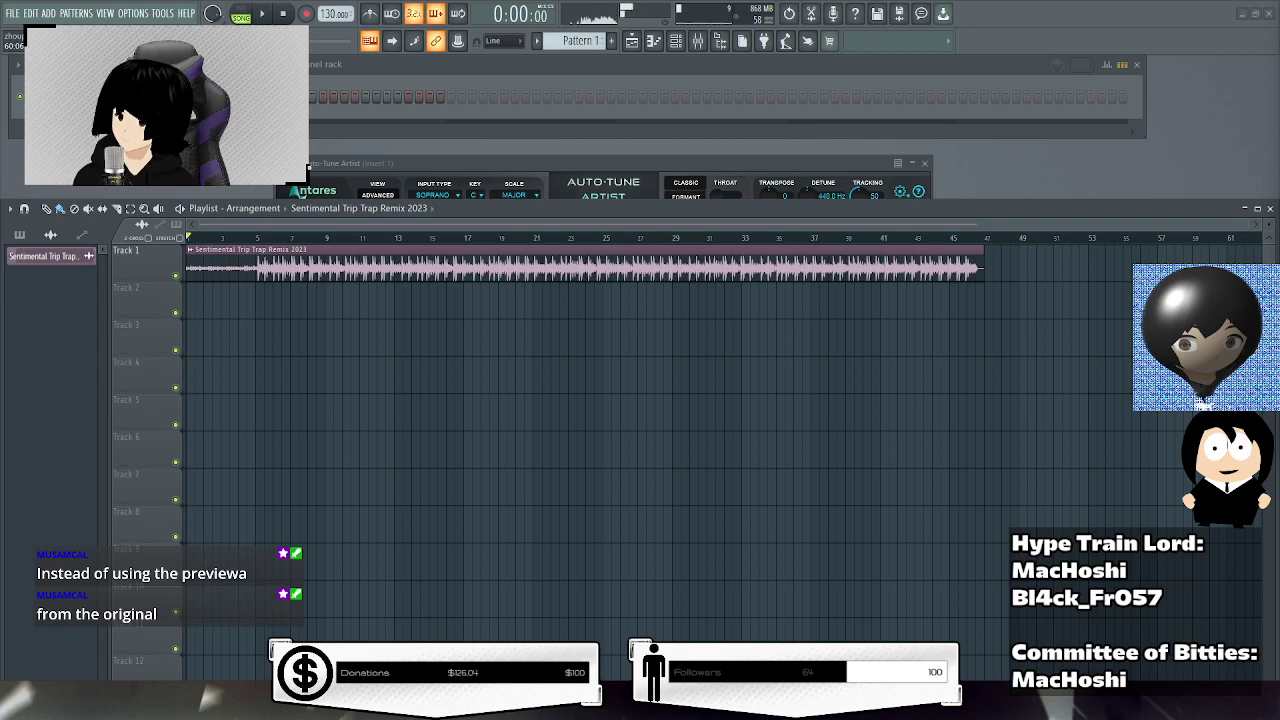
left_click(262, 14)
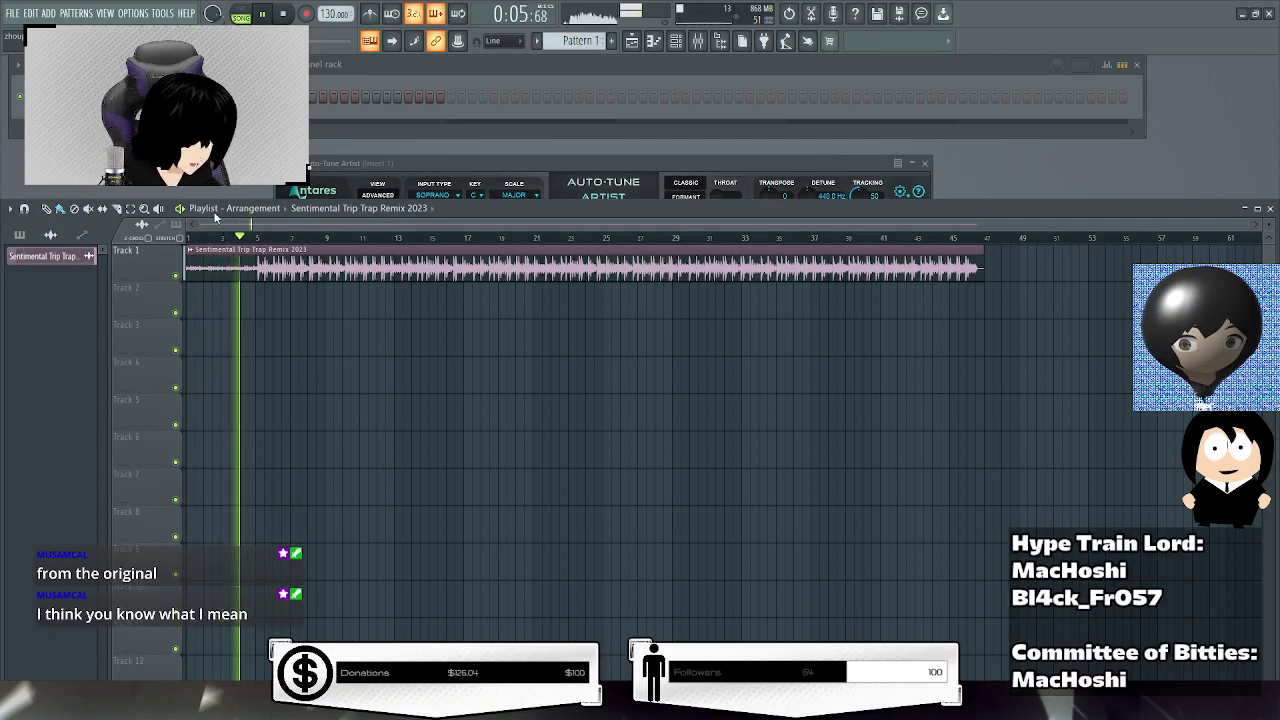
left_click_drag(413, 164, 445, 167)
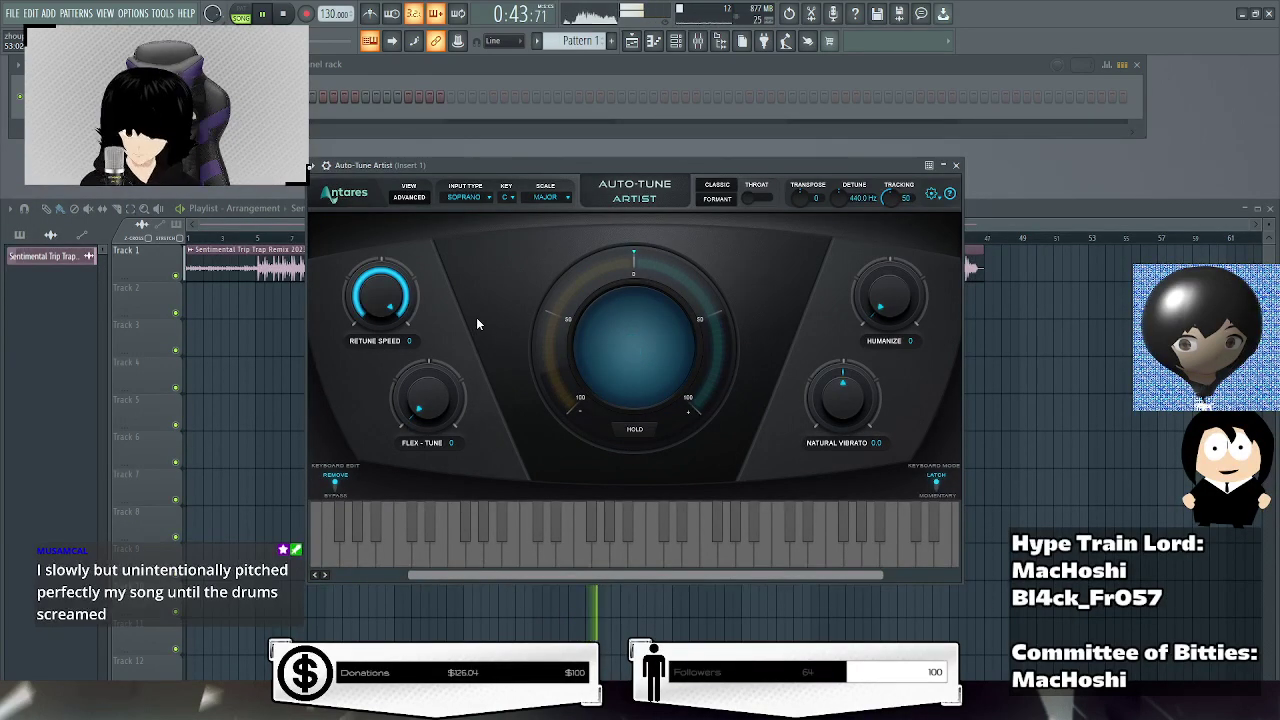
left_click(282, 14)
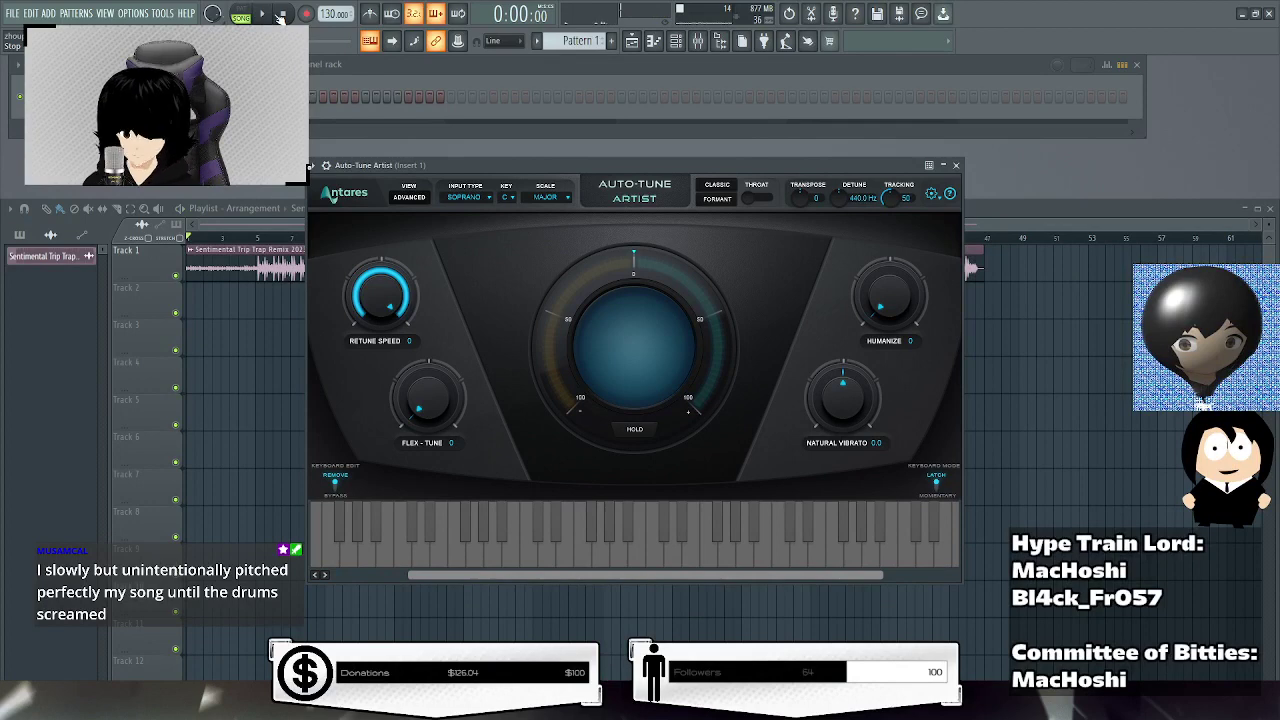
Lower the Effect Mix amount of Huge Wide Lead in Insert 1's Finisher NEO and close the plugin.
left_click(698, 42)
left_click_drag(310, 410, 235, 335)
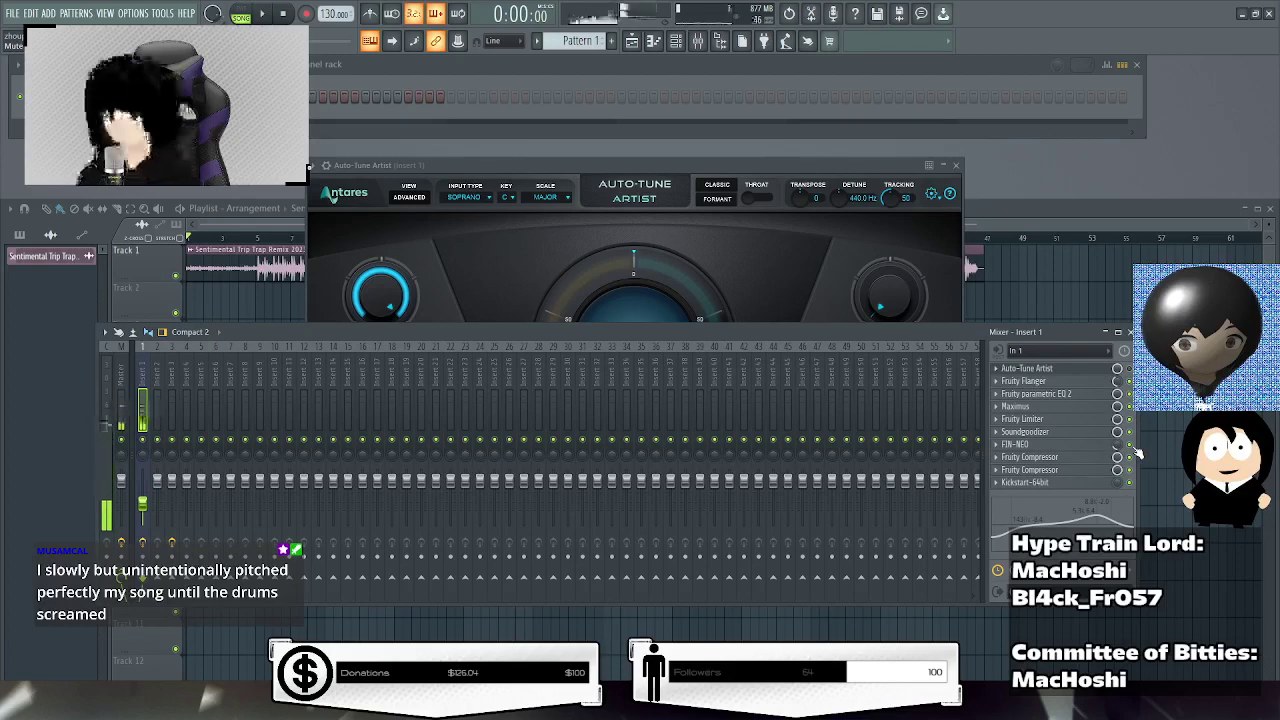
left_click(1030, 444)
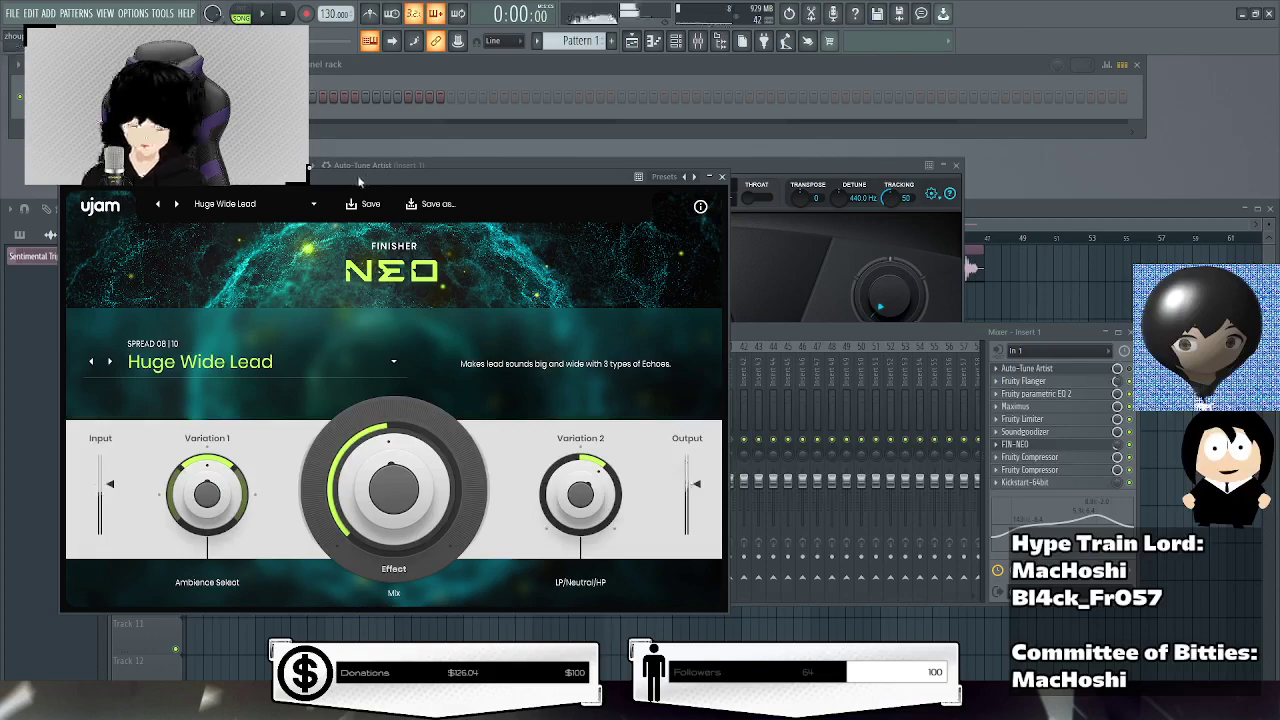
left_click_drag(358, 181, 540, 139)
left_click_drag(560, 435, 560, 455)
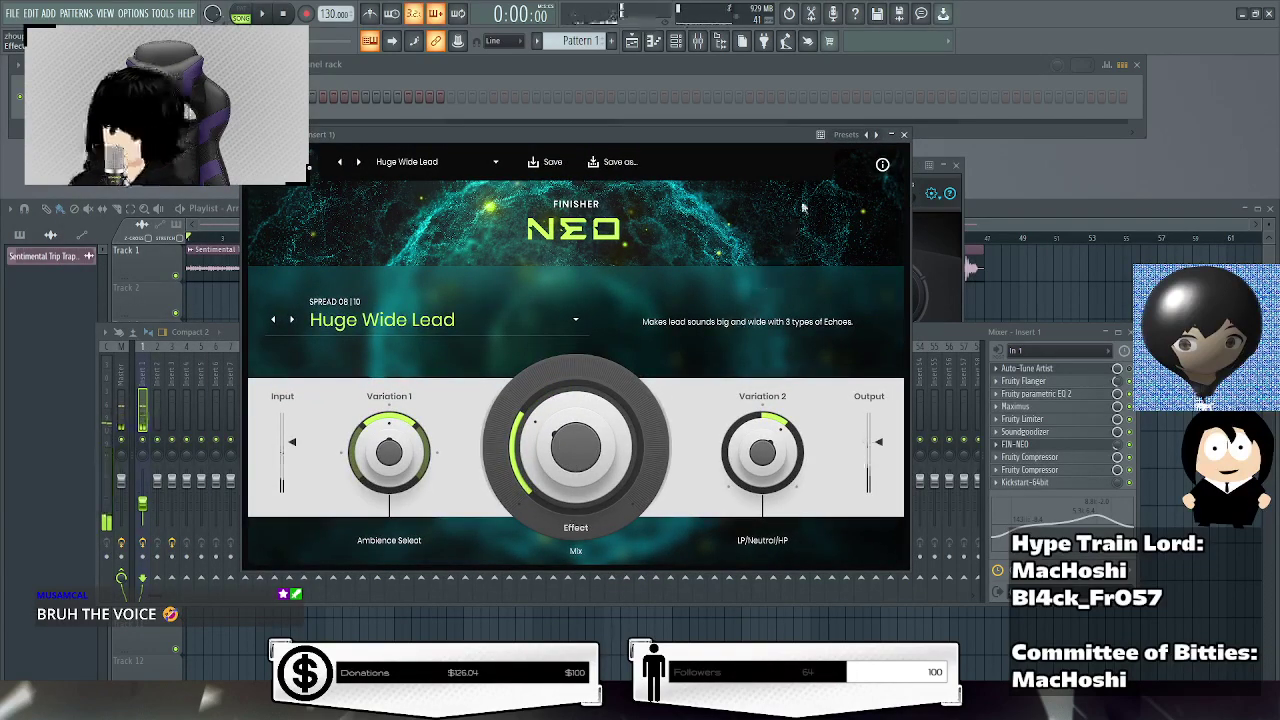
left_click(904, 134)
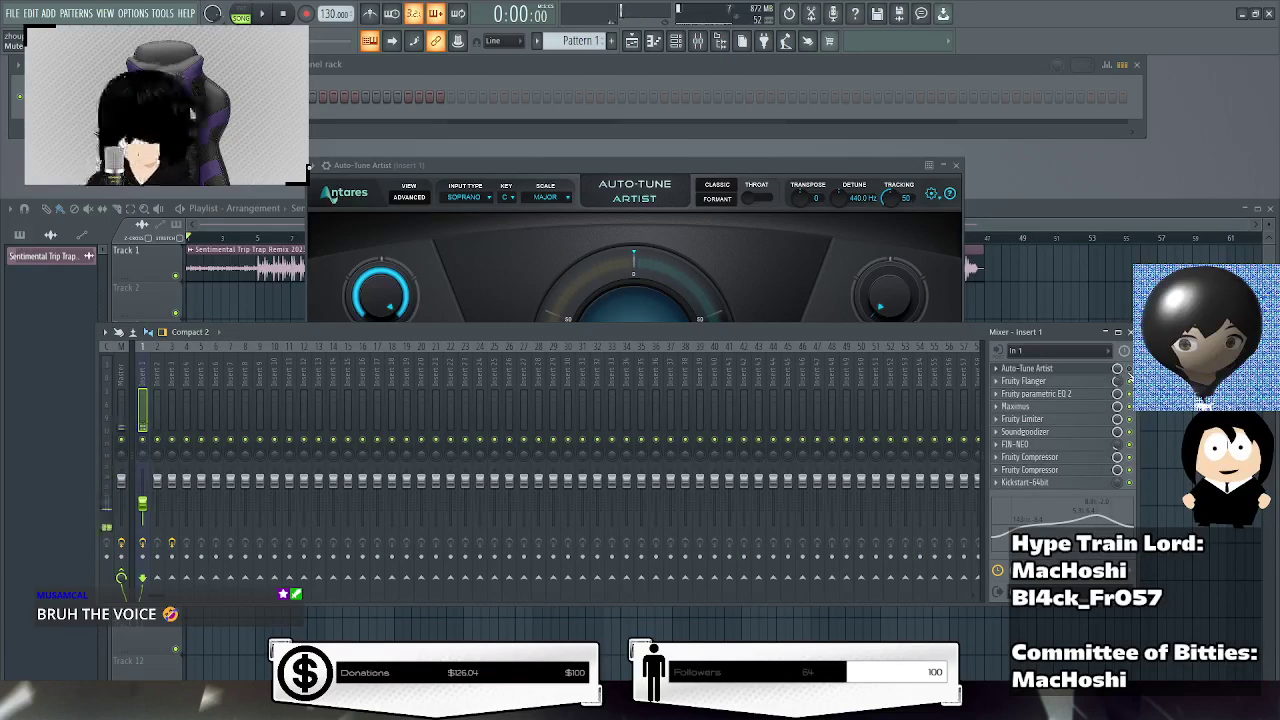
Play the arrangement from bar 5 to rehearse the vocal over the beat, and stop playback.
double_click(254, 218)
left_click(256, 237)
key("space")
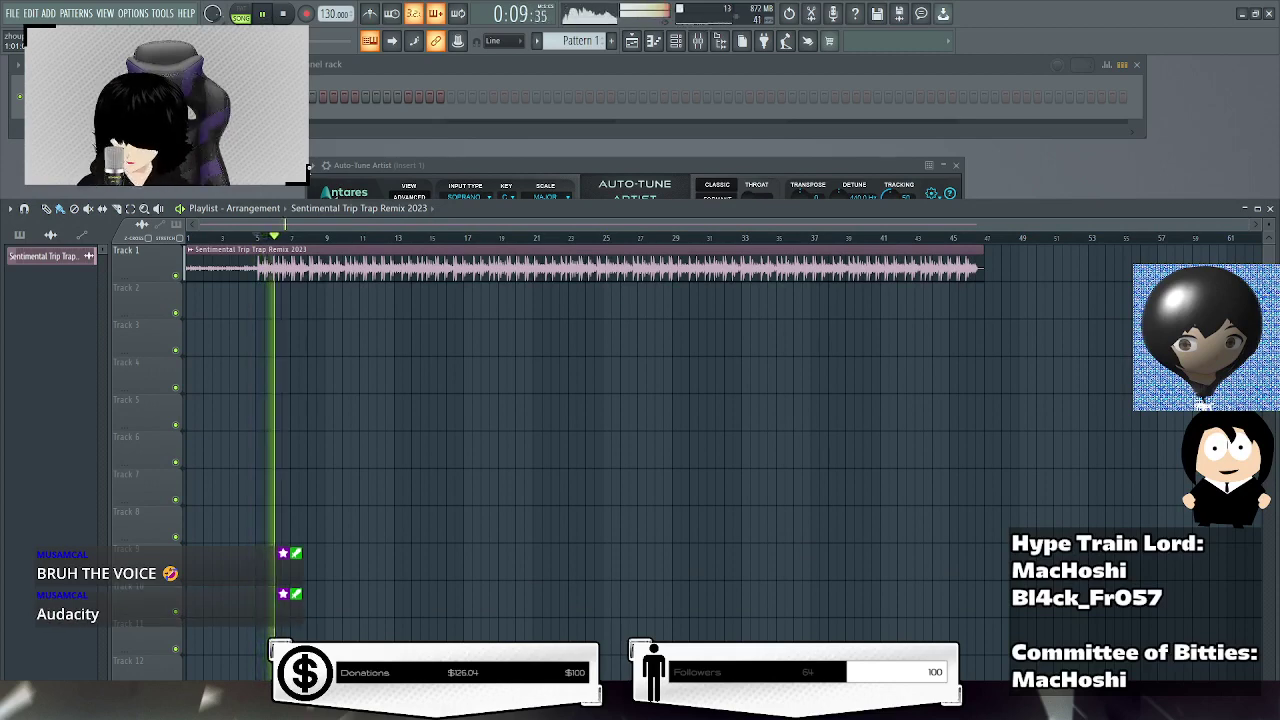
left_click(284, 14)
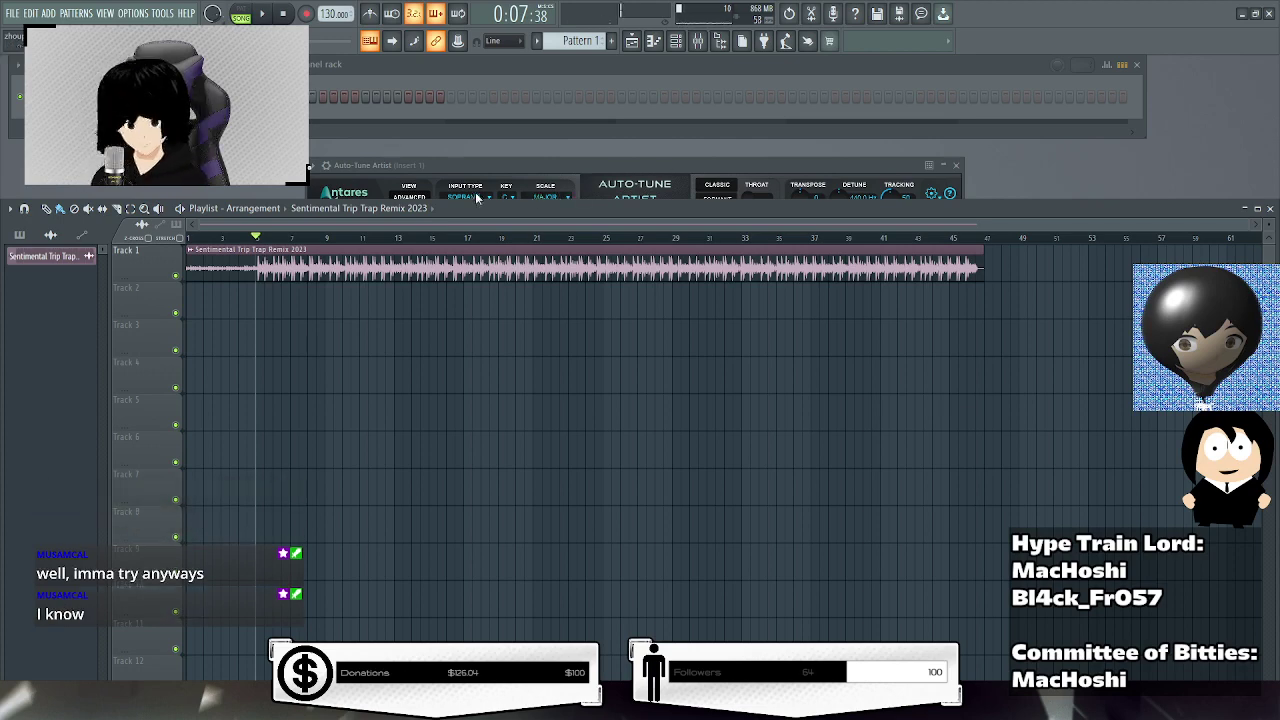
Play the arrangement from the start to rehearse the vocal, and reopen Auto-Tune Artist on Insert 1.
left_click(196, 240)
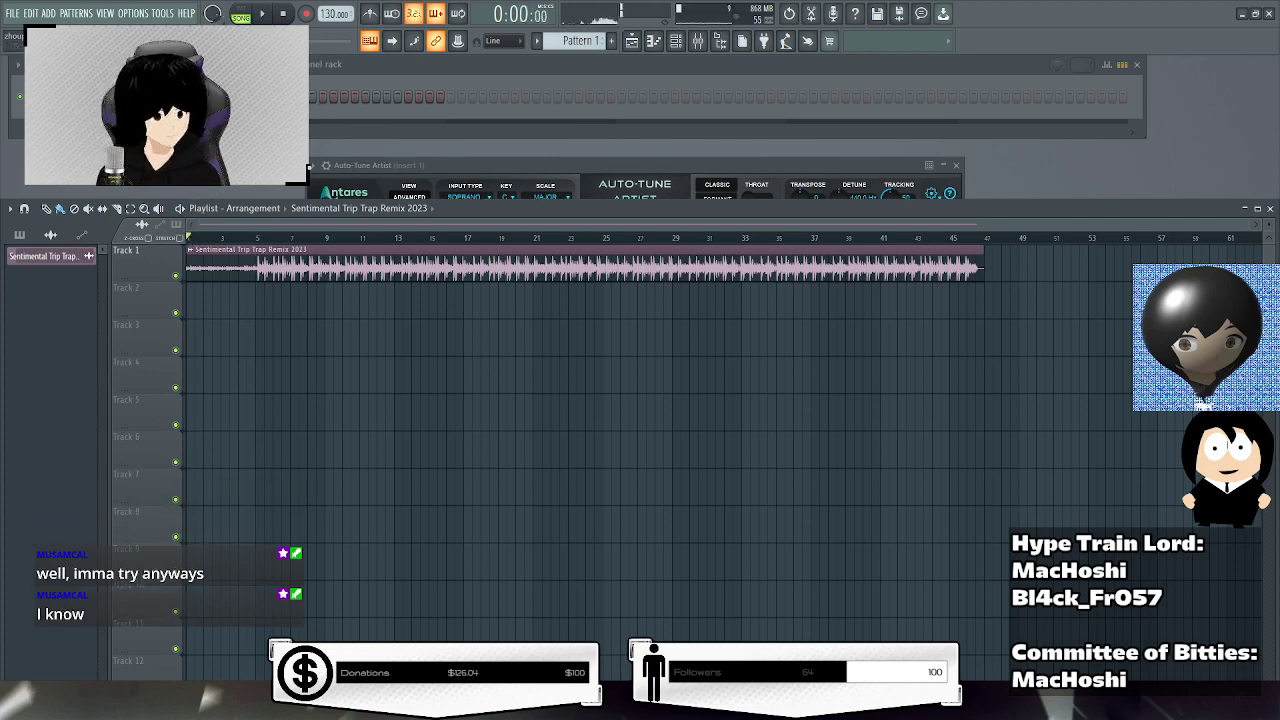
left_click(263, 14)
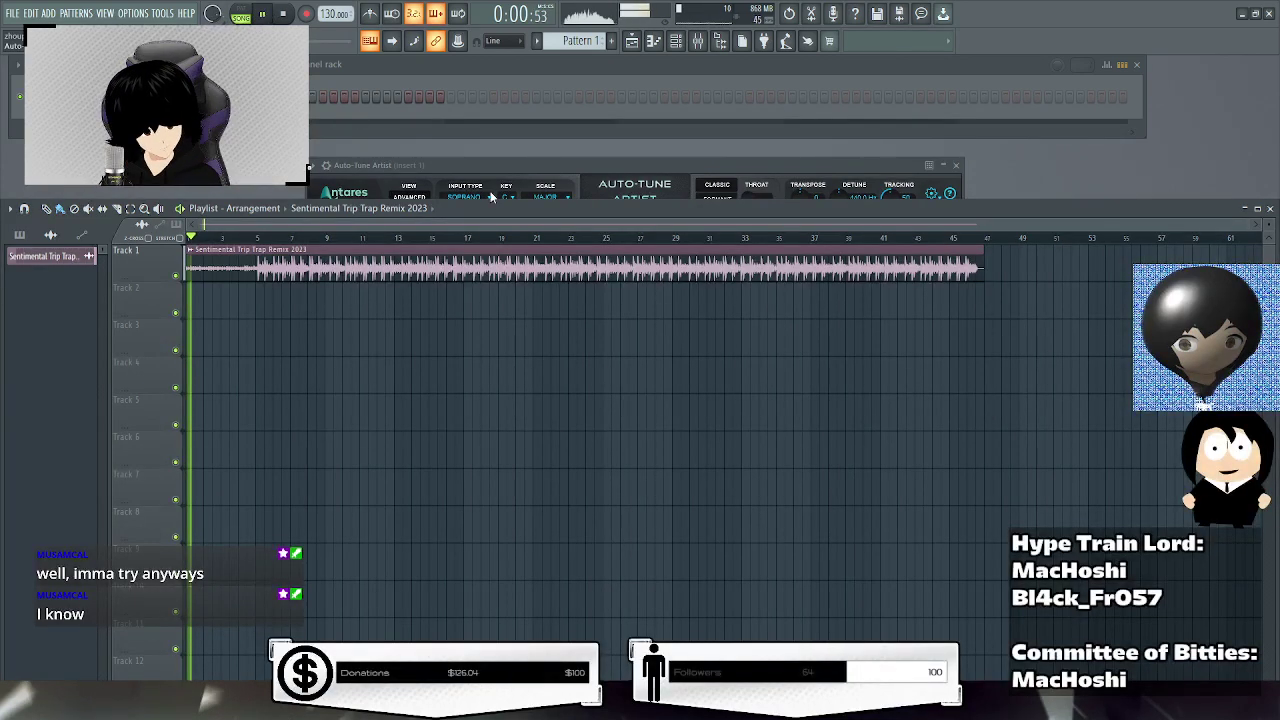
left_click(350, 180)
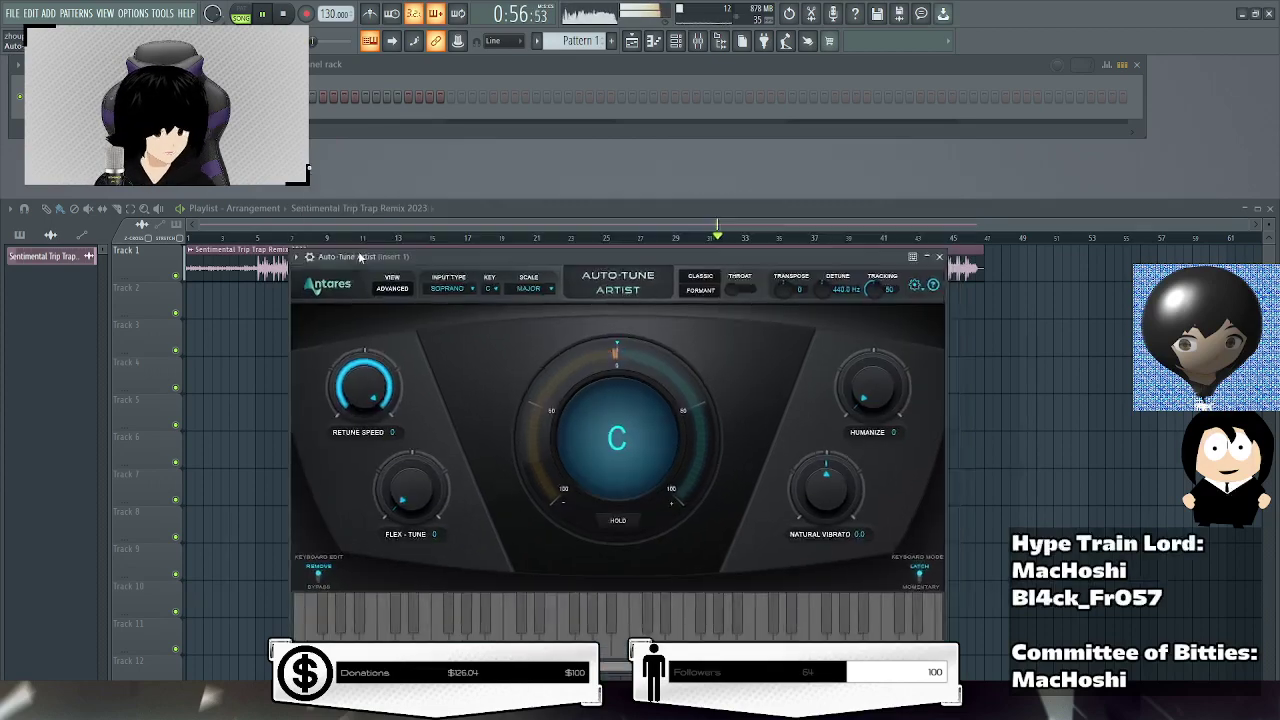
left_click_drag(464, 203, 469, 147)
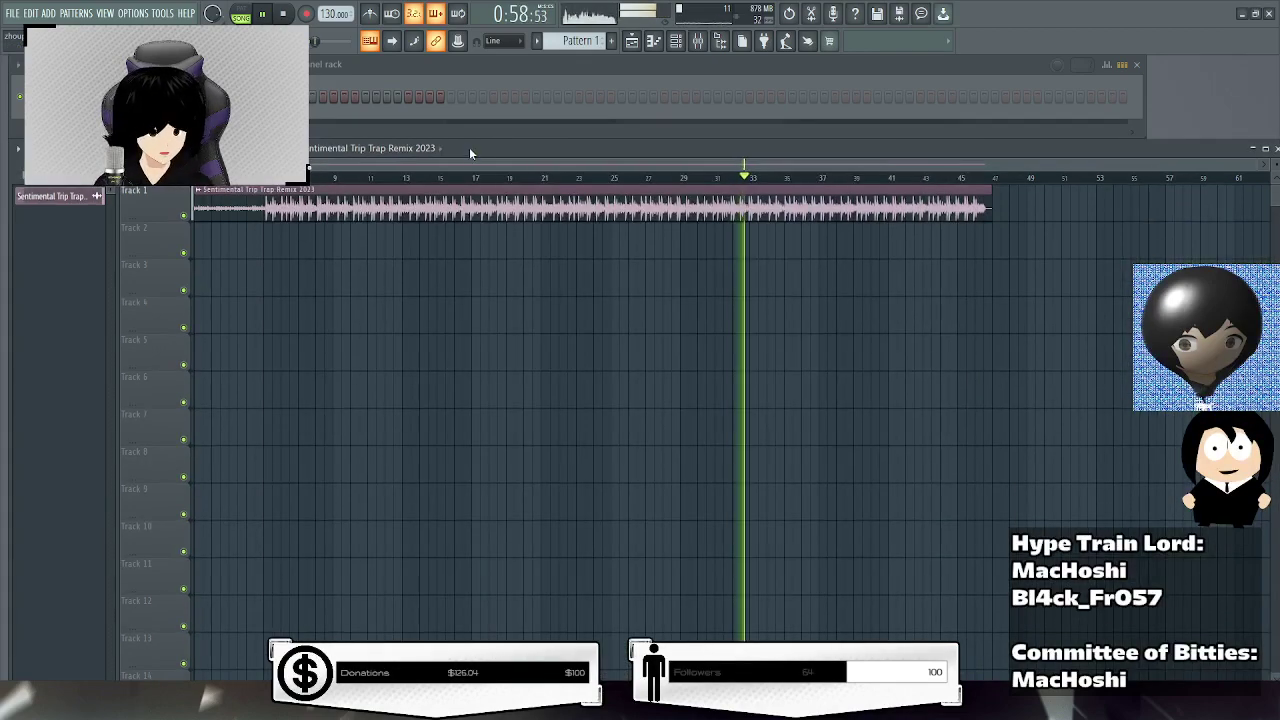
left_click(697, 40)
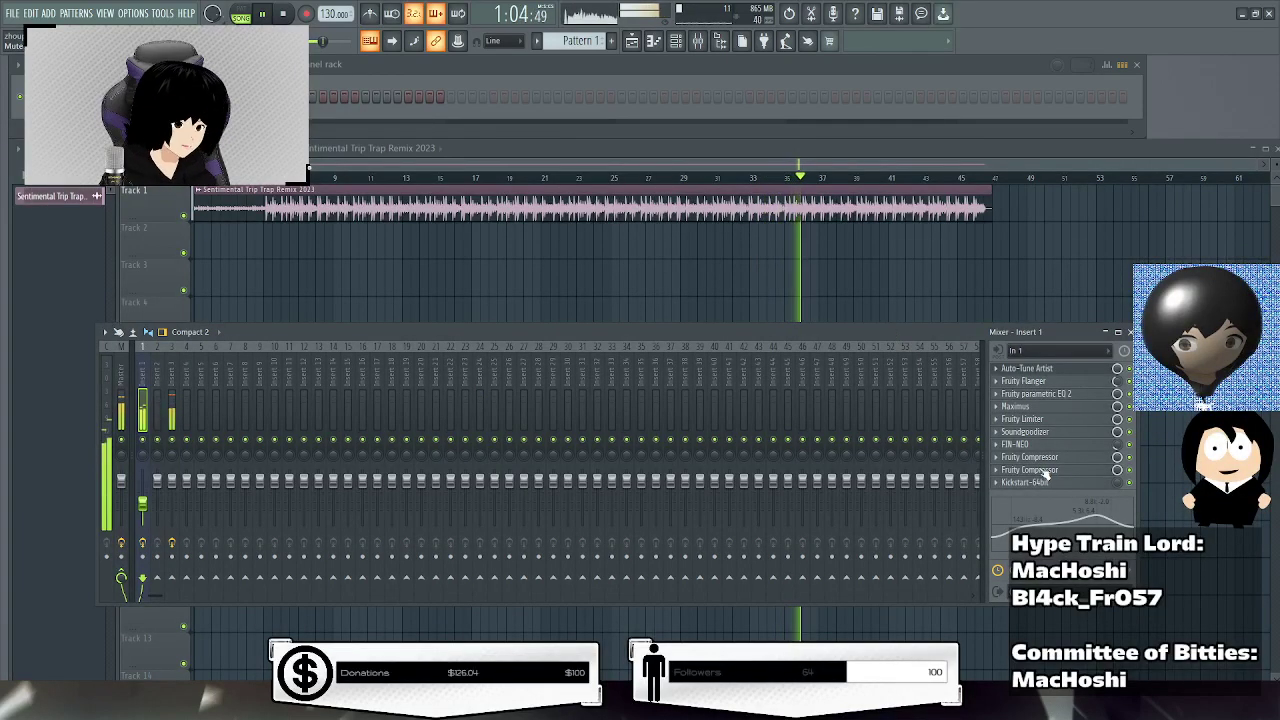
left_click(1030, 368)
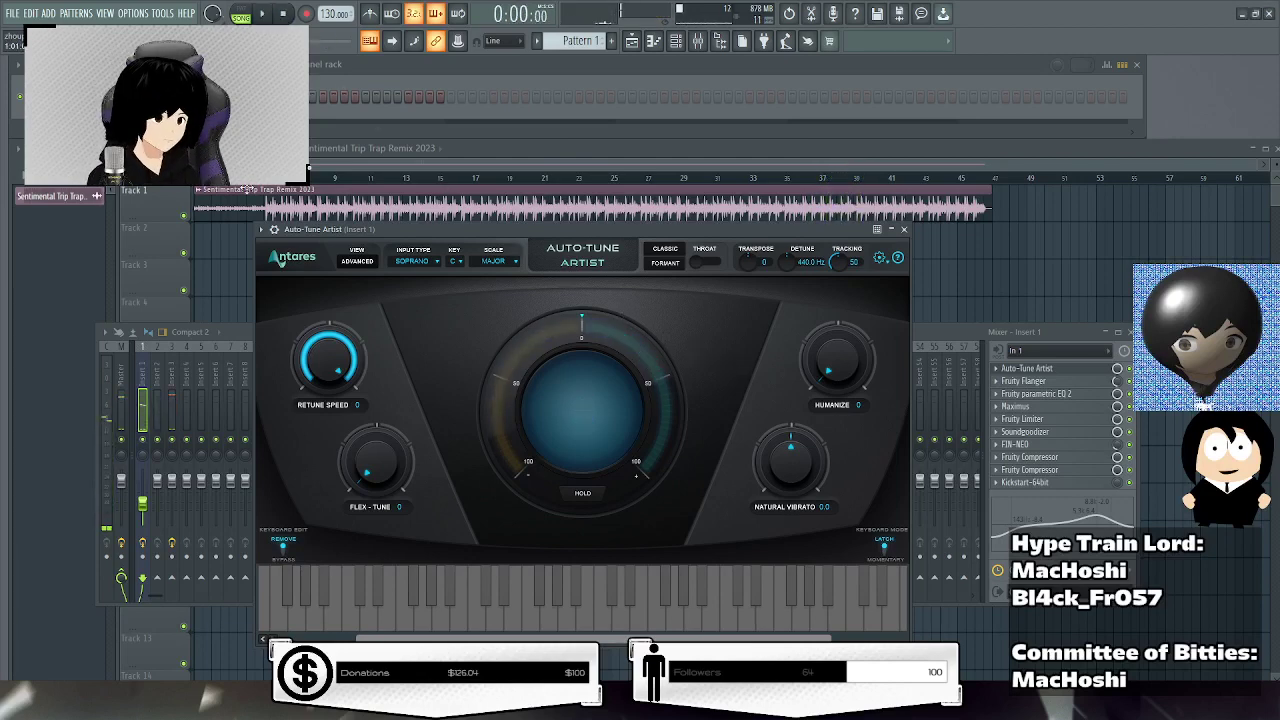
Replace the backing track clip on Track 1 with She Fucks Me Remix 2023, placed at the start.
key("ctrl+n")
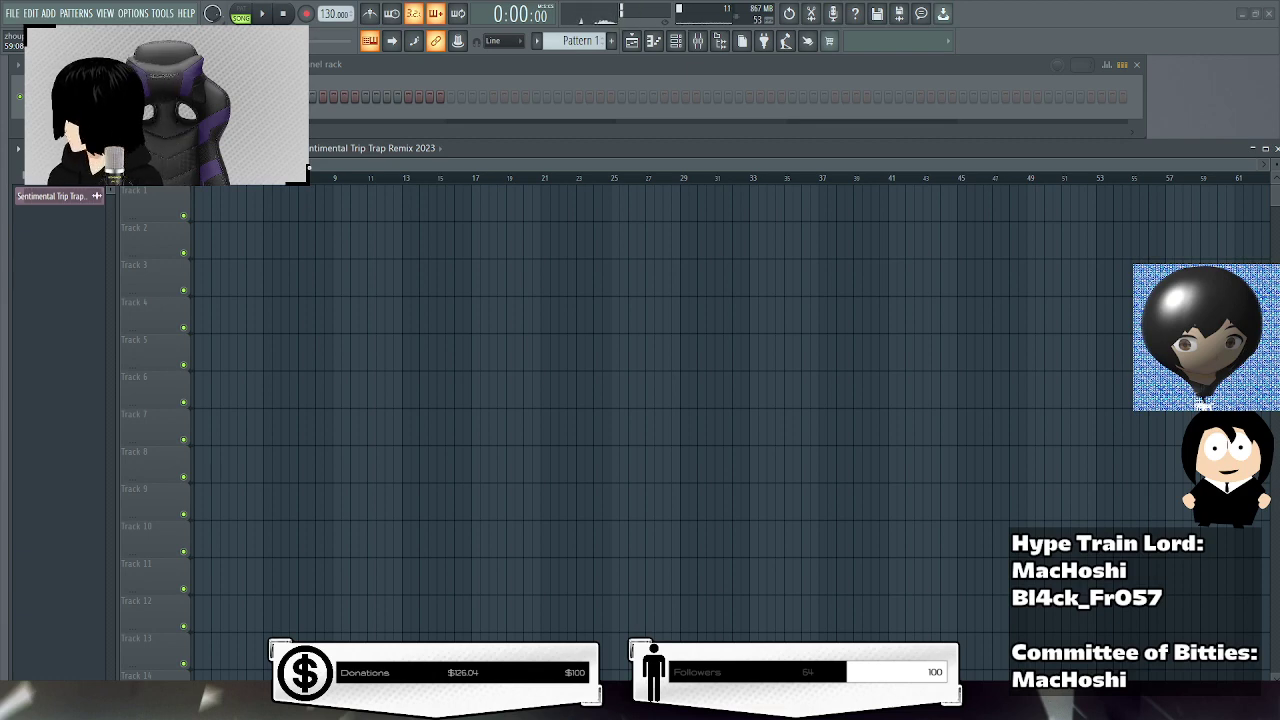
left_click_drag(302, 222, 200, 190)
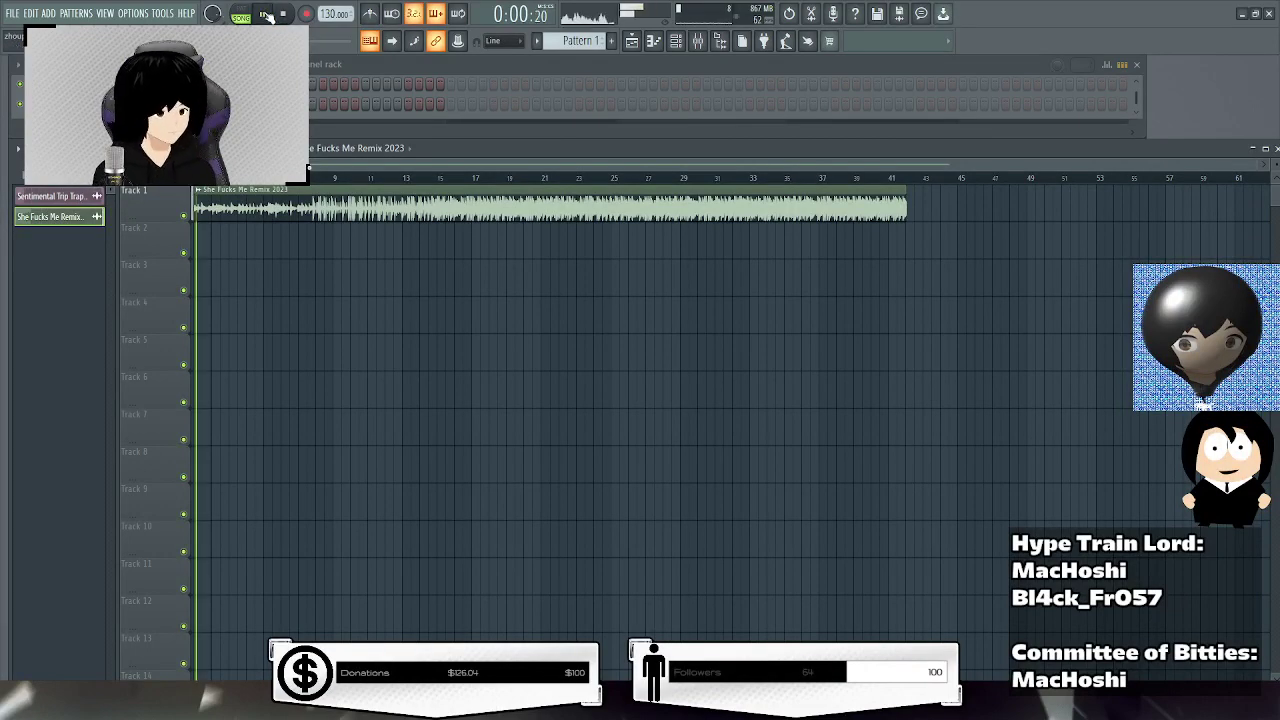
Detect the new backing track's key by playing it into Auto-Key on Insert 3, and stop playback.
left_click(697, 40)
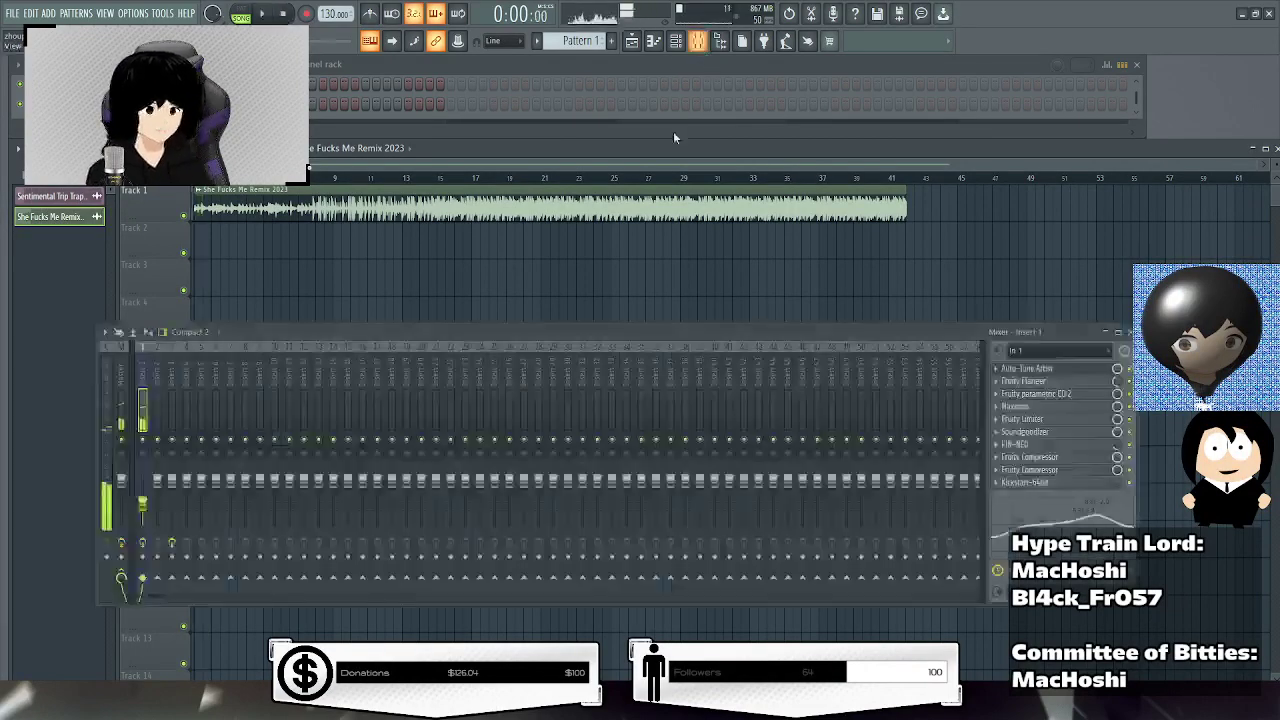
left_click(170, 420)
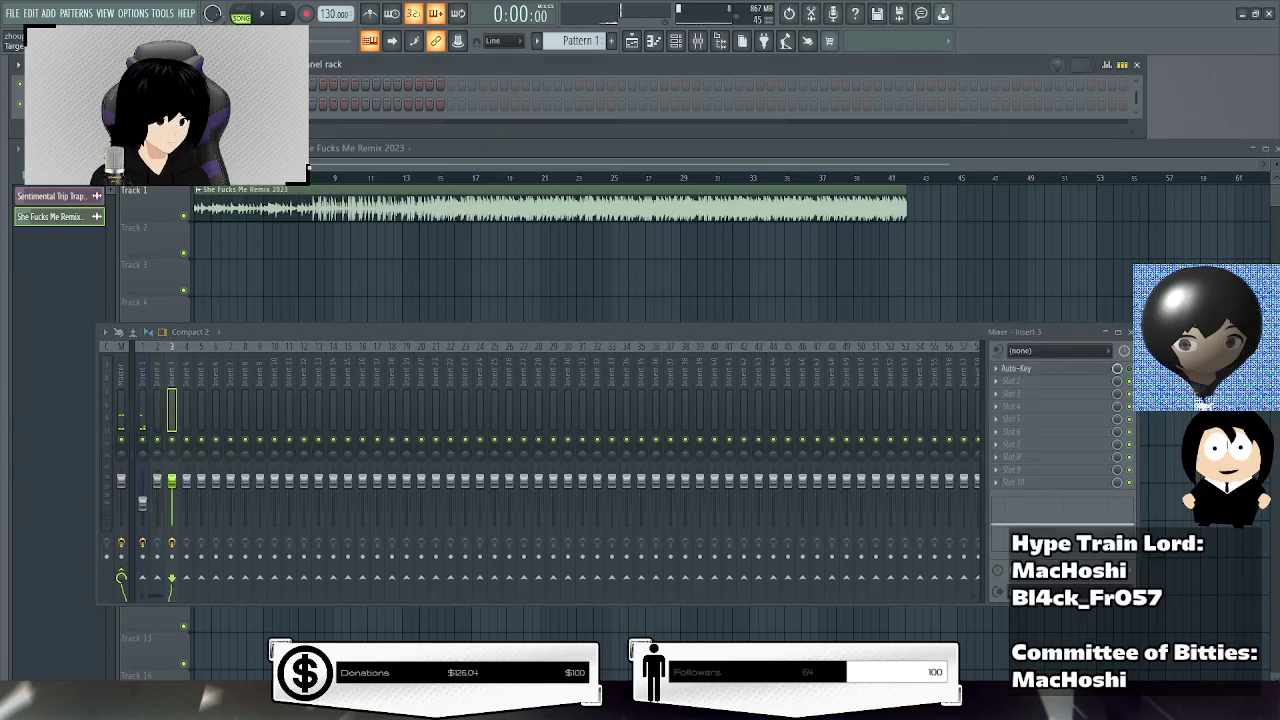
left_click(1030, 368)
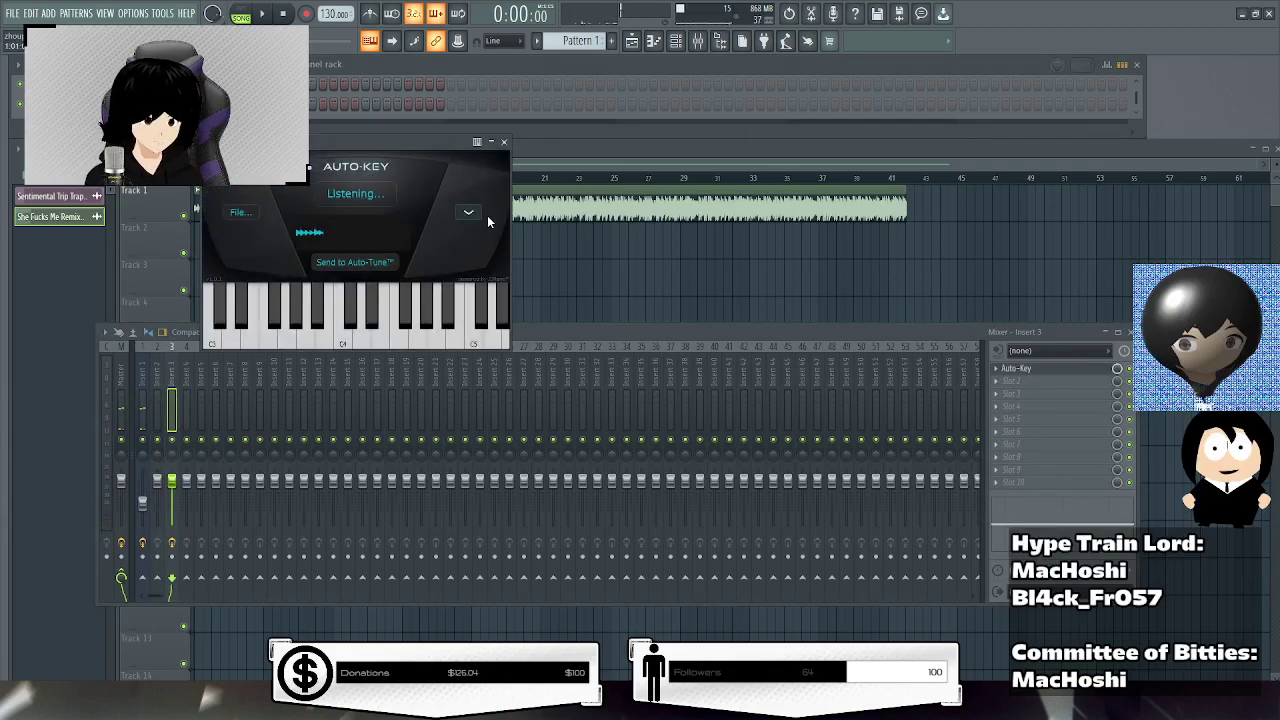
key("space")
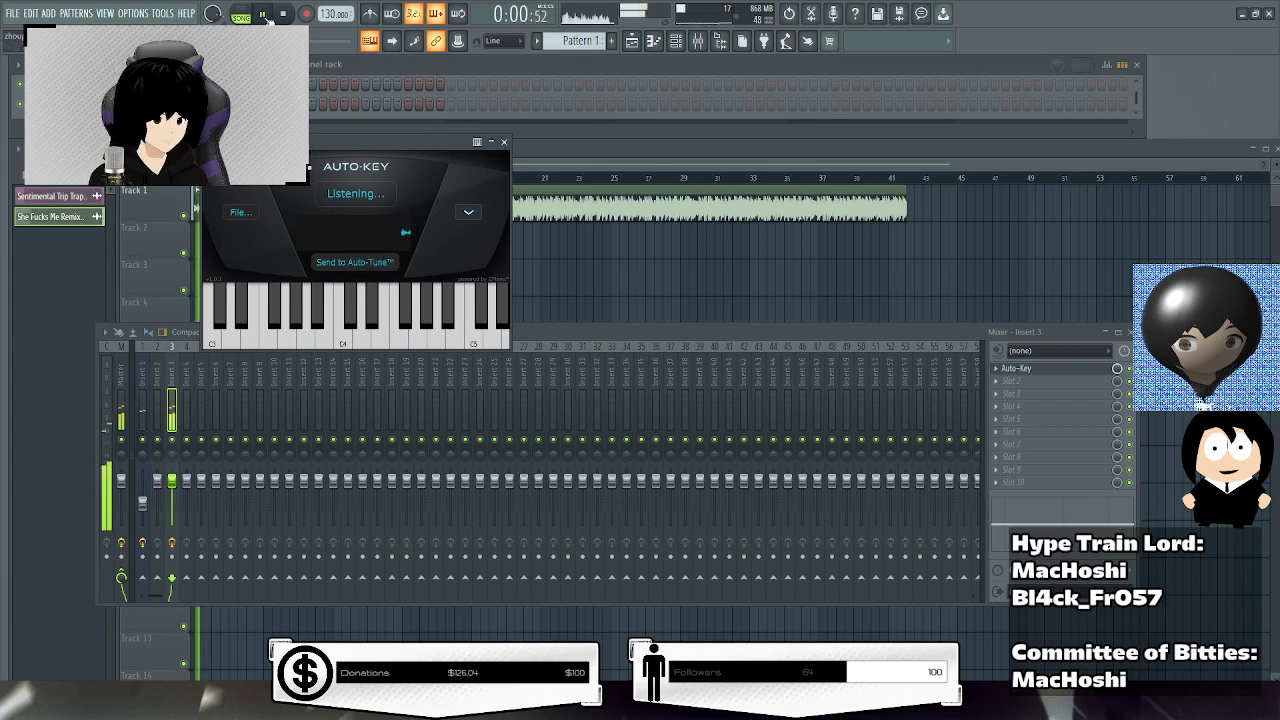
left_click_drag(282, 141, 495, 119)
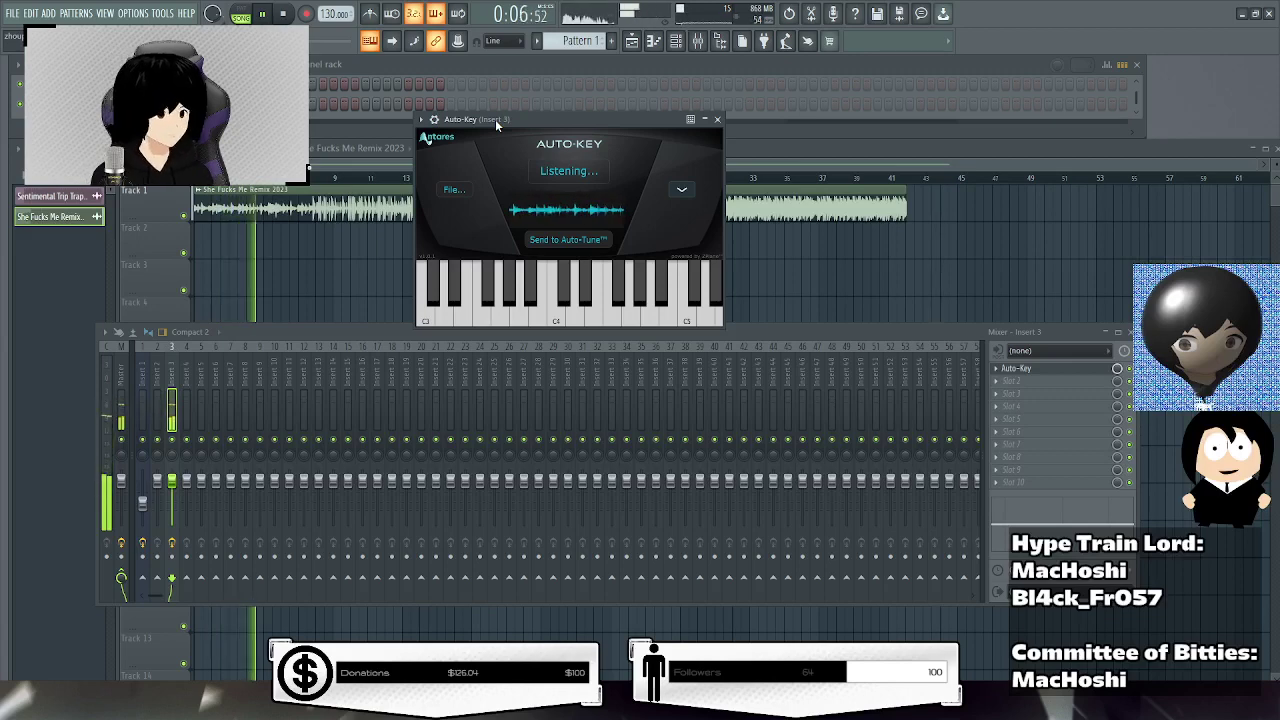
left_click(288, 15)
left_click(585, 285)
left_click(564, 285)
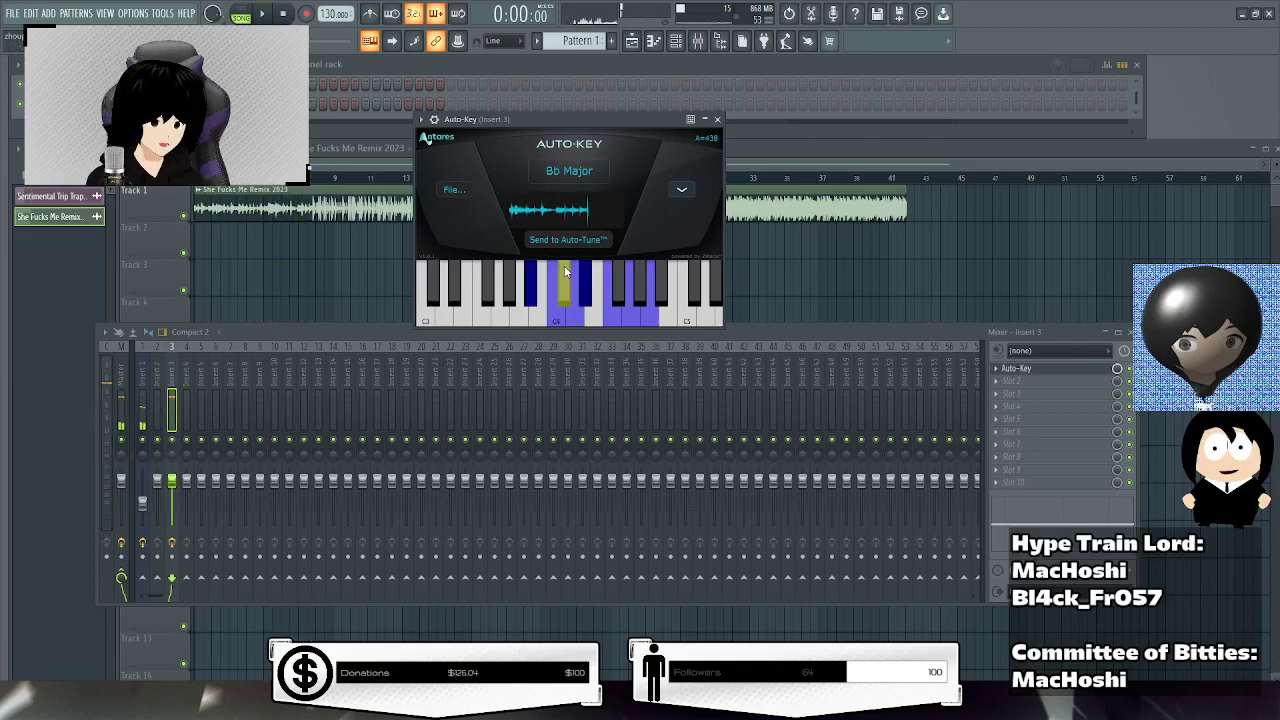
Send the Bb Major key to Auto-Tune, close Auto-Key, and check the setting in Auto-Tune Artist on Insert 1.
left_click(718, 120)
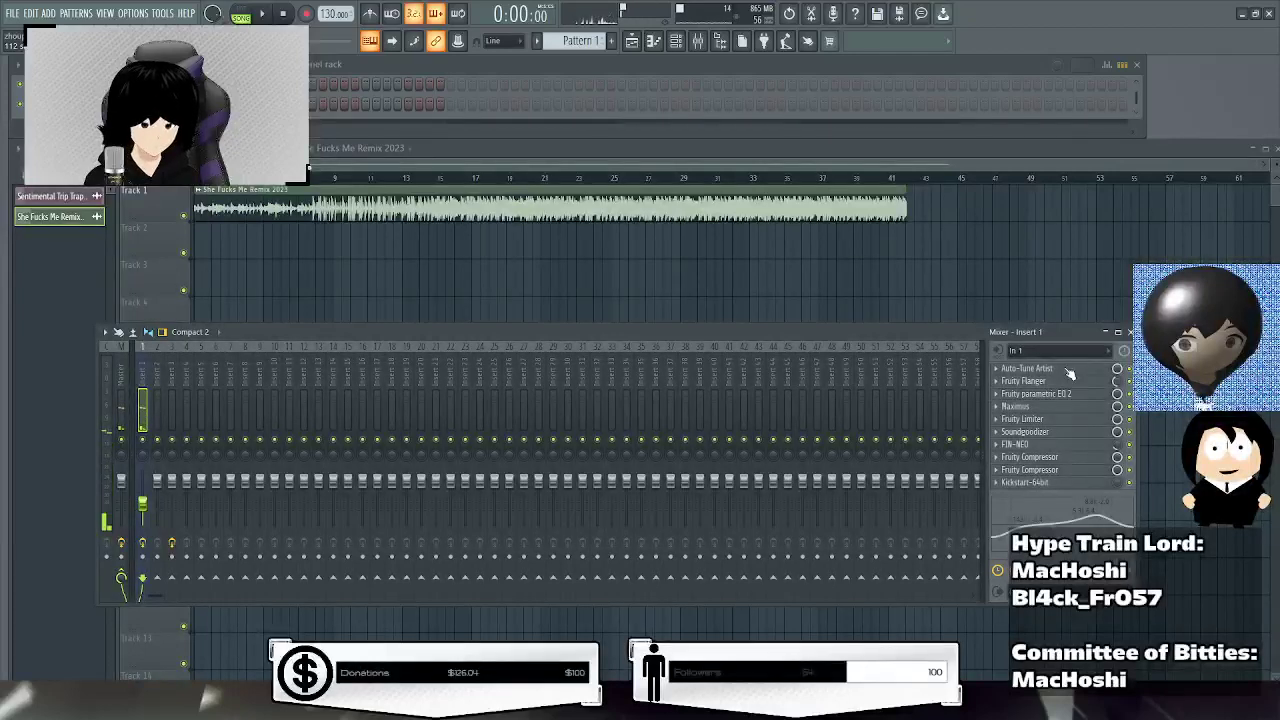
left_click(1069, 373)
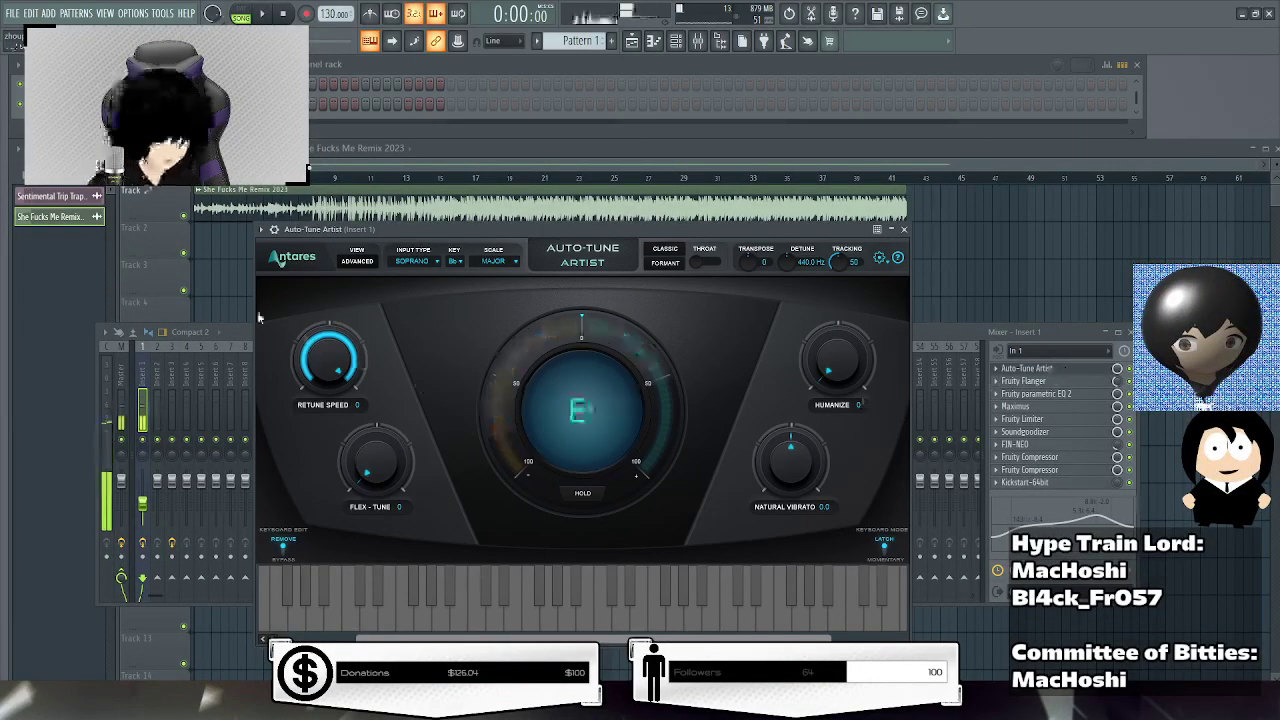
left_click(905, 230)
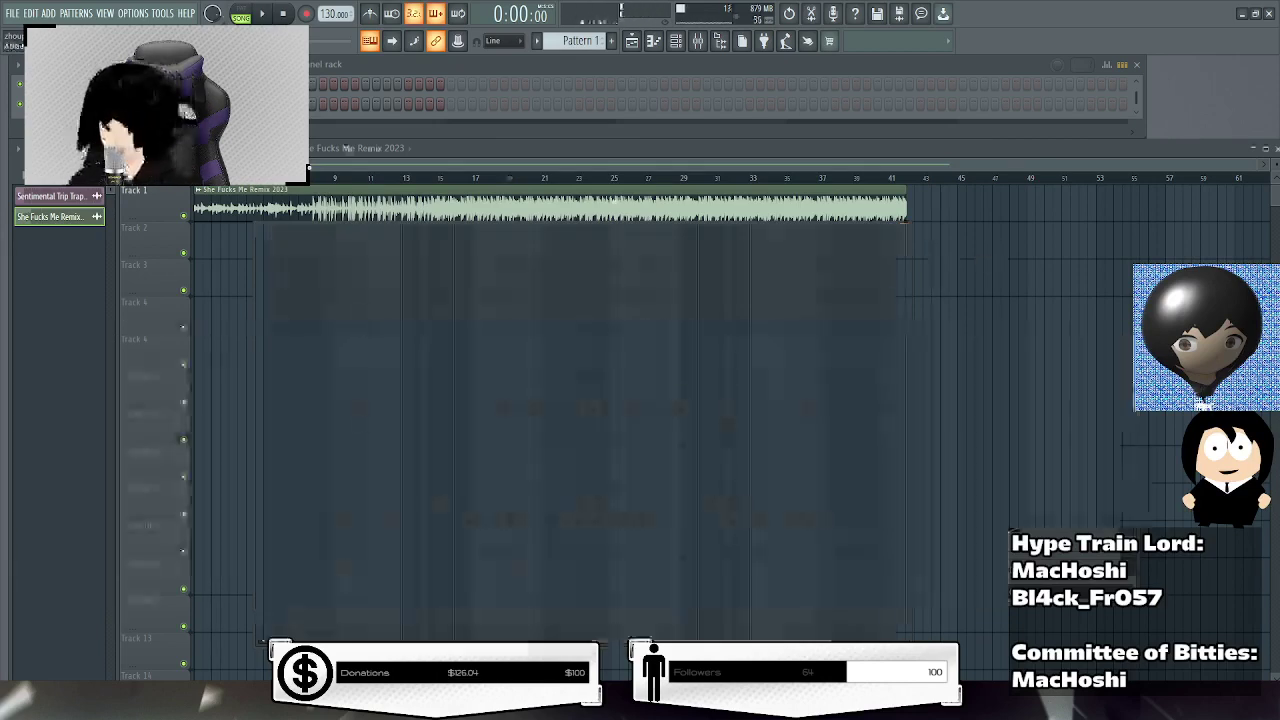
Play the new backing track from the start and from about bar 7 to rehearse the vocal, and stop.
key("space")
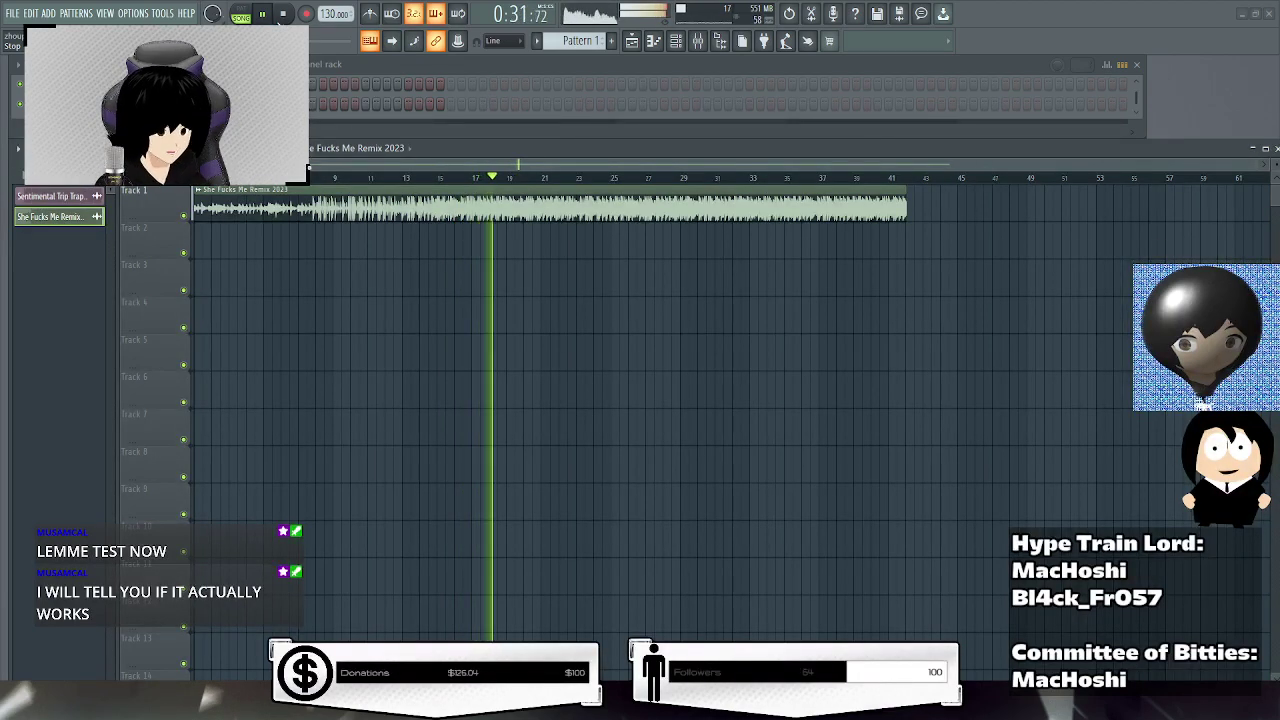
key("space")
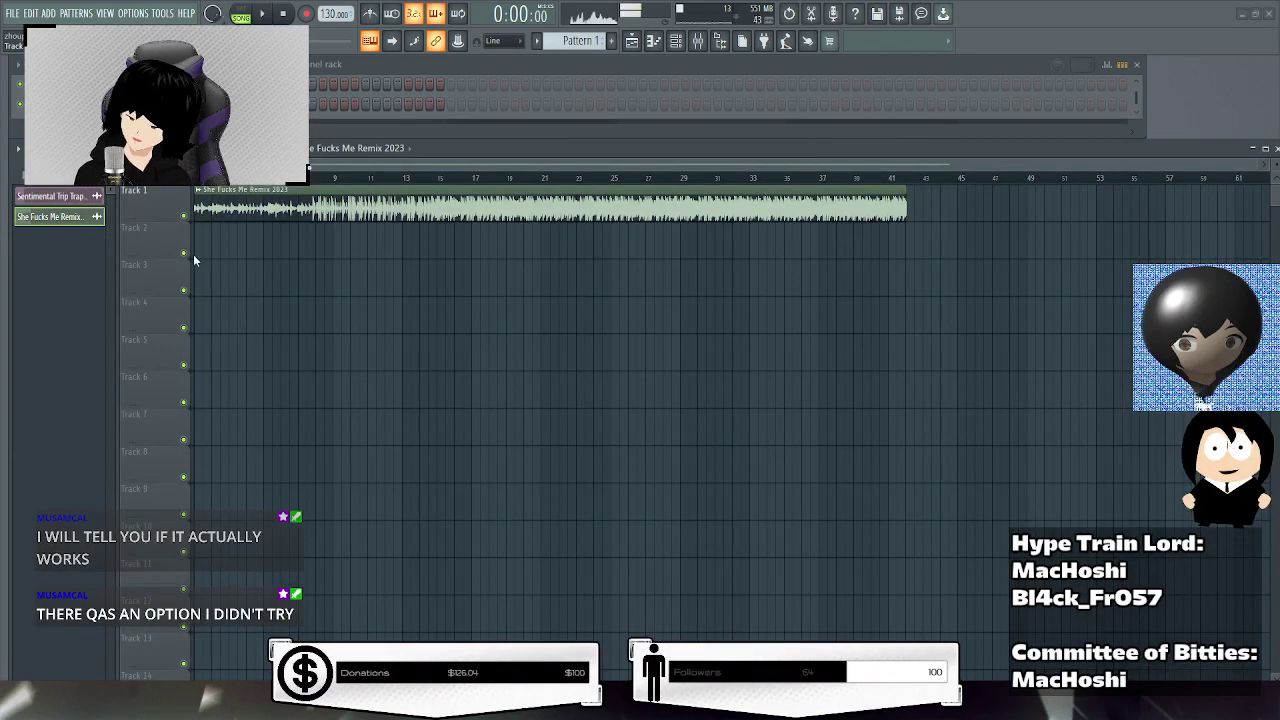
key("space")
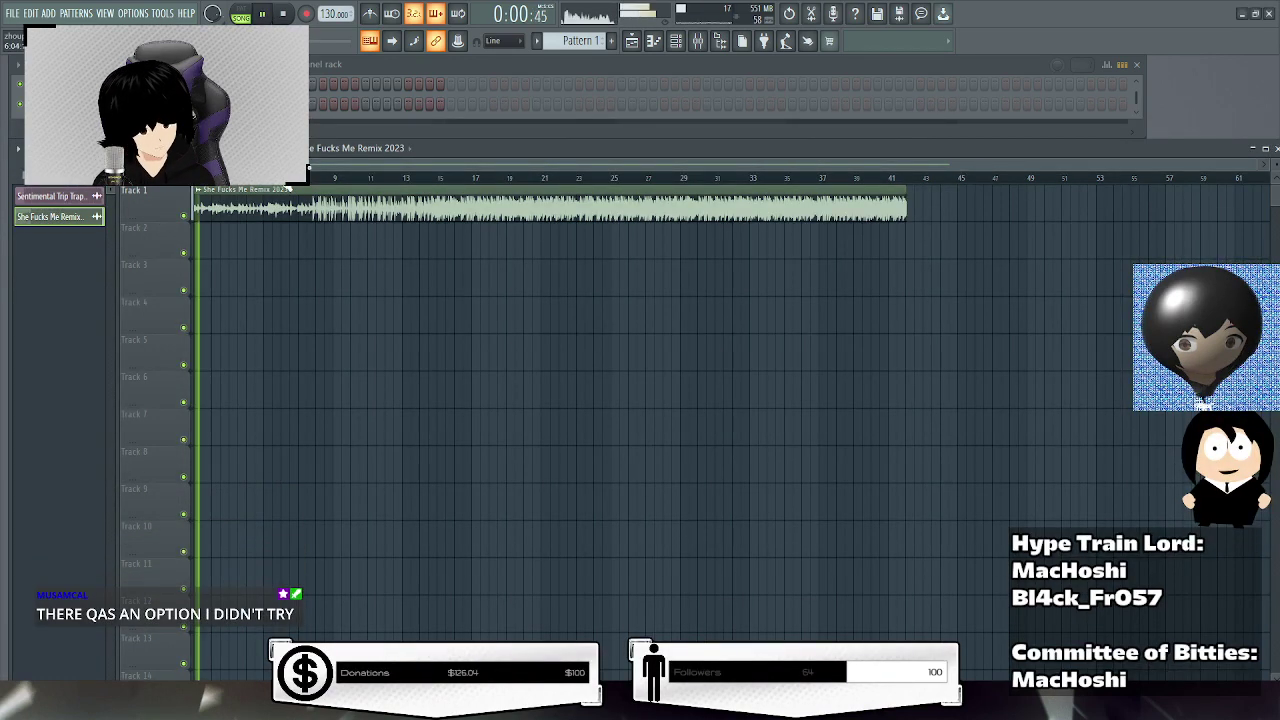
left_click(303, 178)
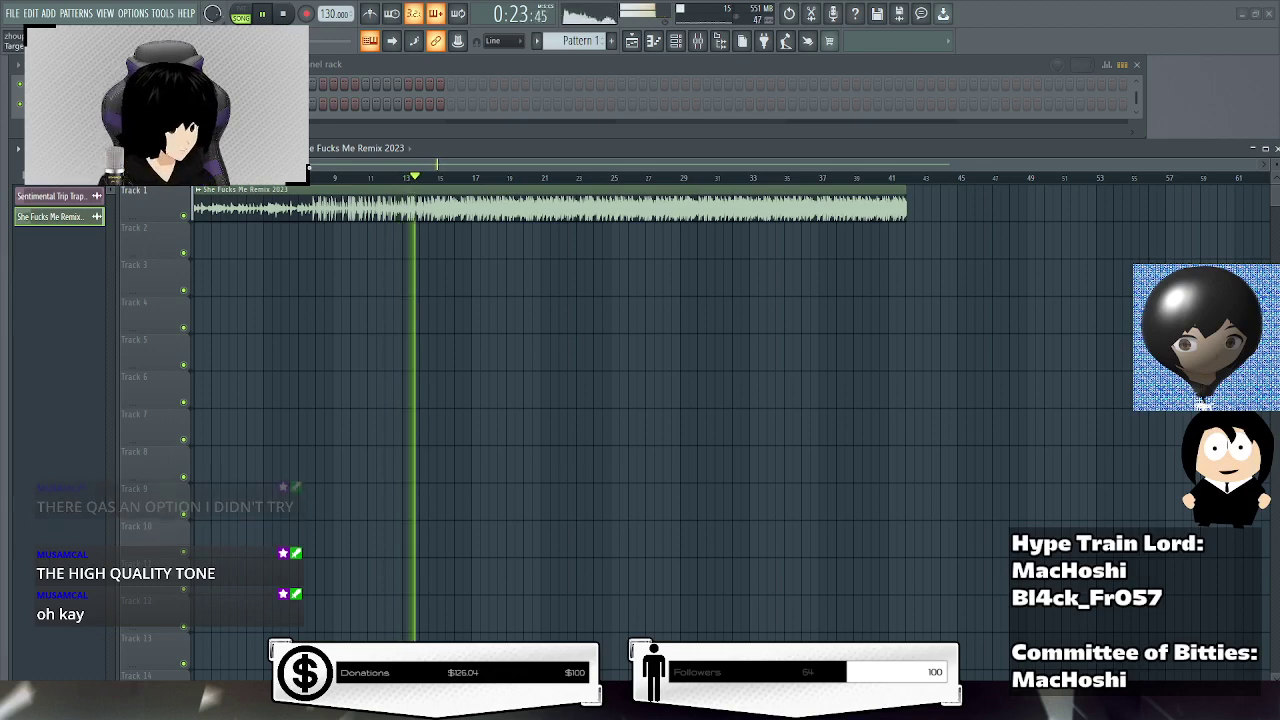
left_click(284, 14)
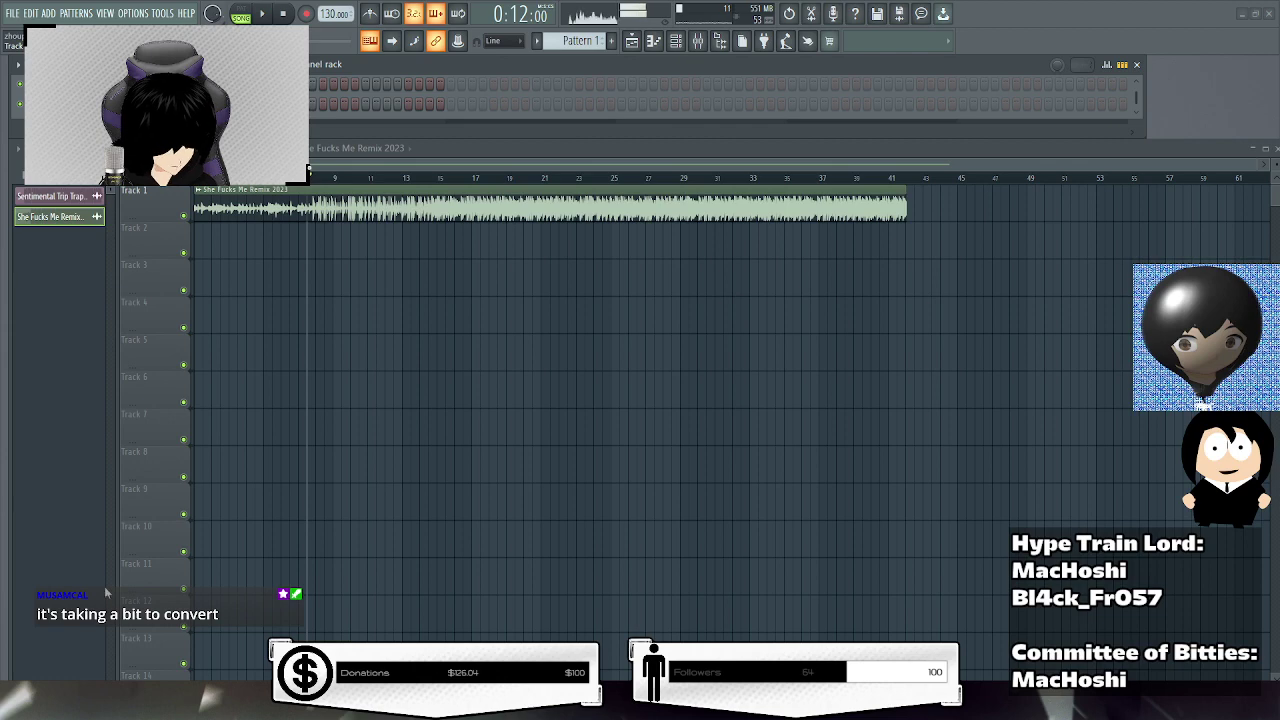
Play the arrangement from the 0:12 position to rehearse the vocal again, and halt playback.
mouse_move(98, 677)
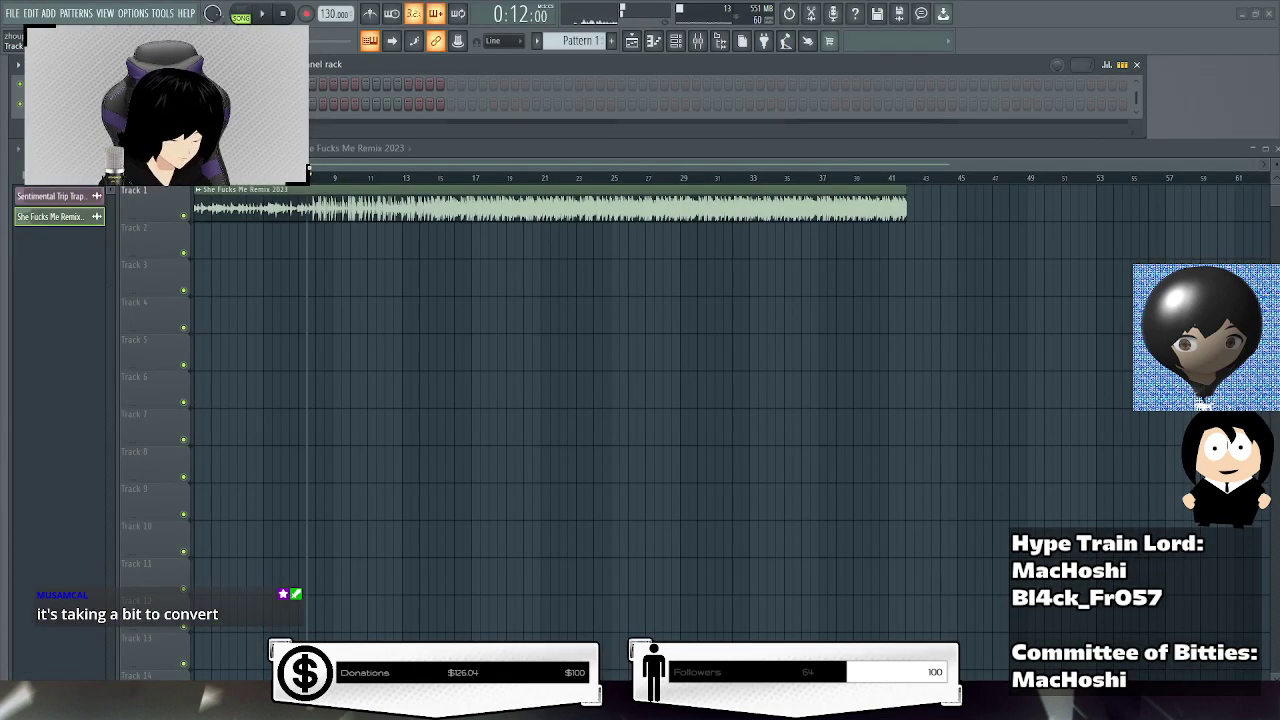
mouse_move(98, 677)
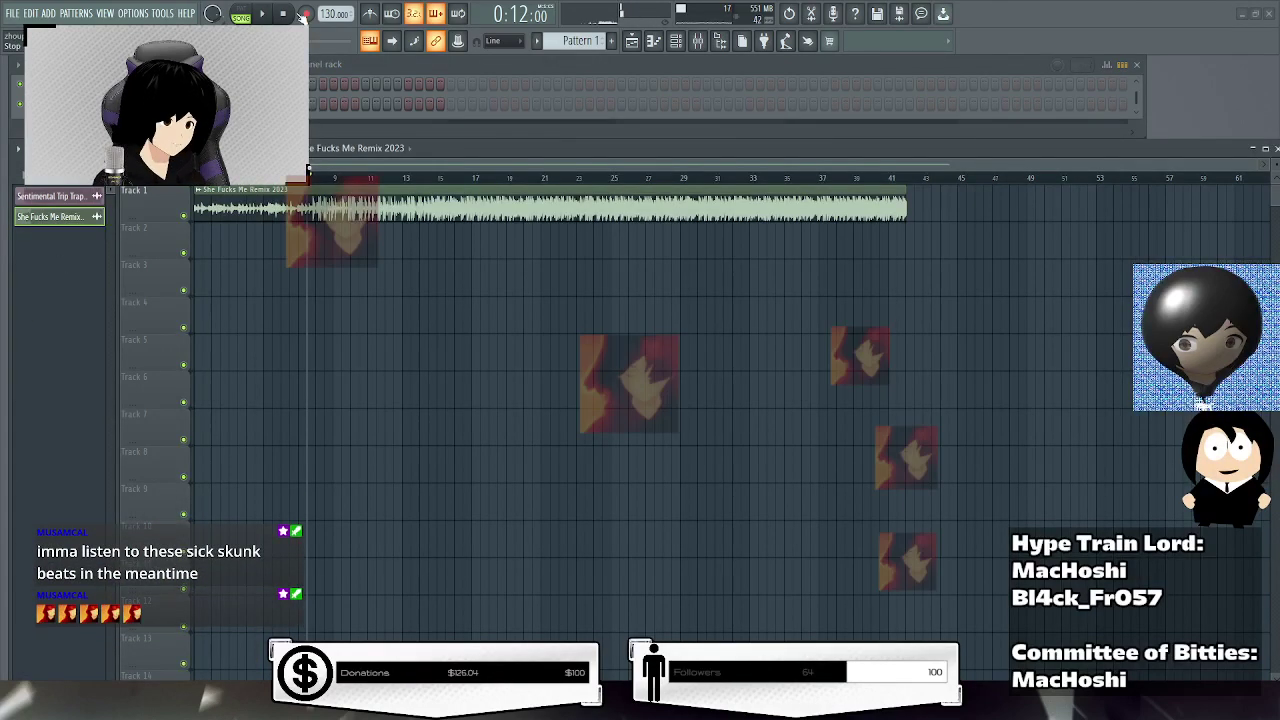
left_click(263, 14)
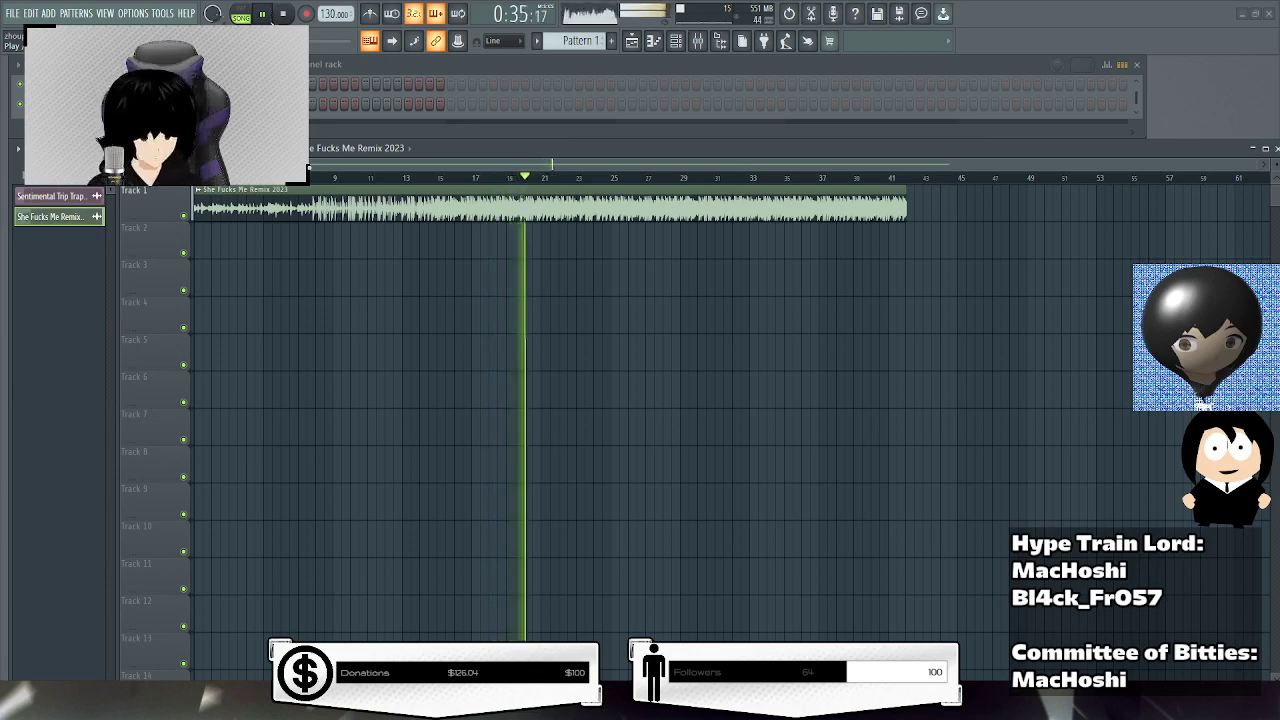
key("space")
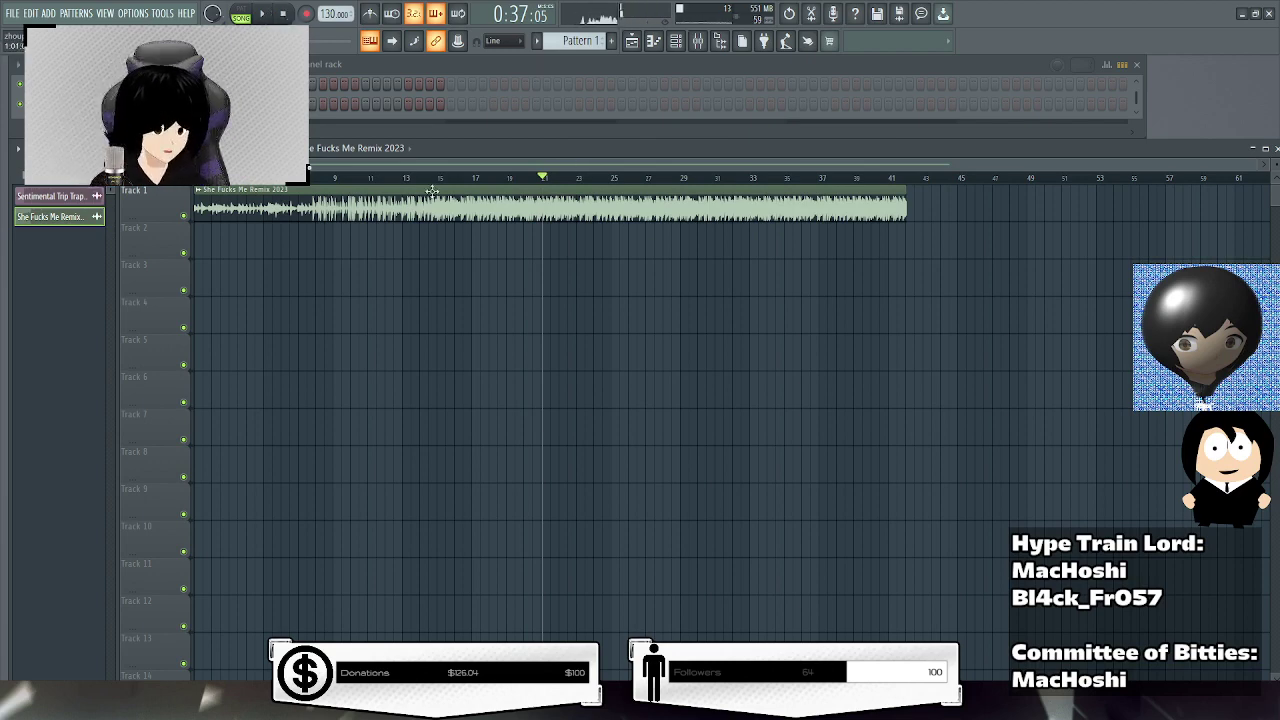
Play the arrangement from about bar 17 nearly to the clip's end, viewing Insert 1's mixer levels on the way, and stop.
key("space")
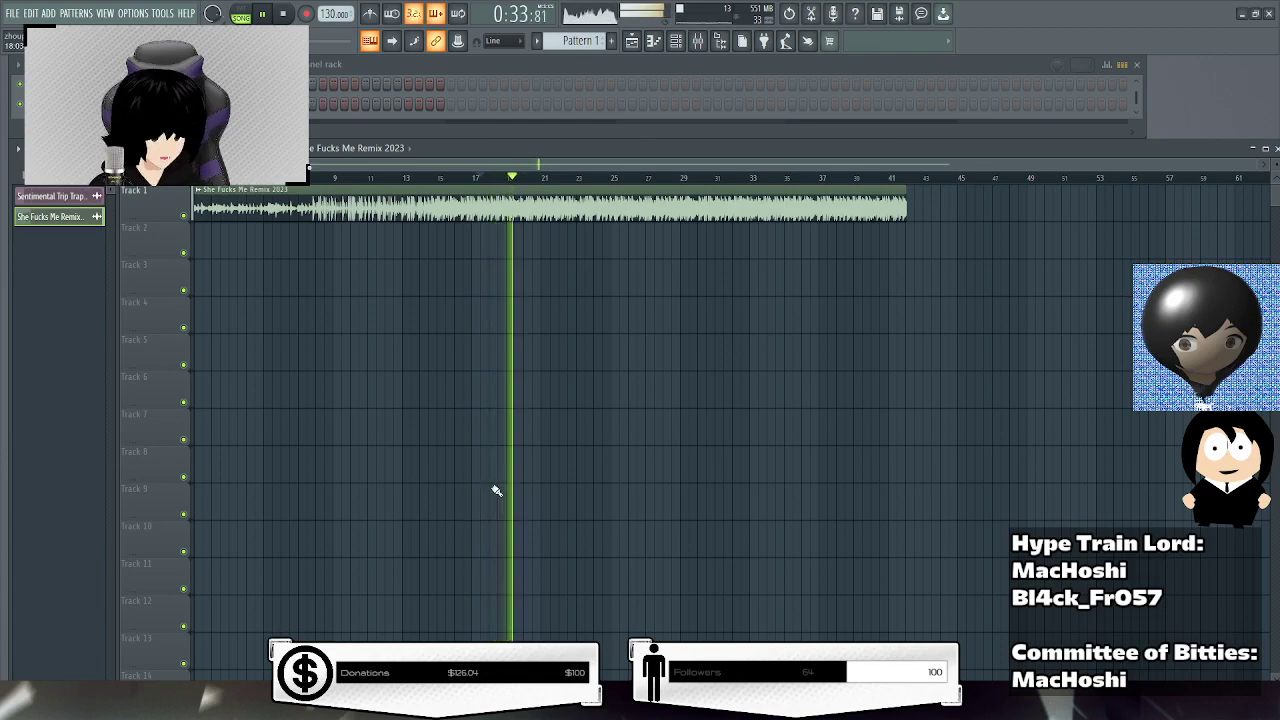
left_click_drag(360, 163, 470, 215)
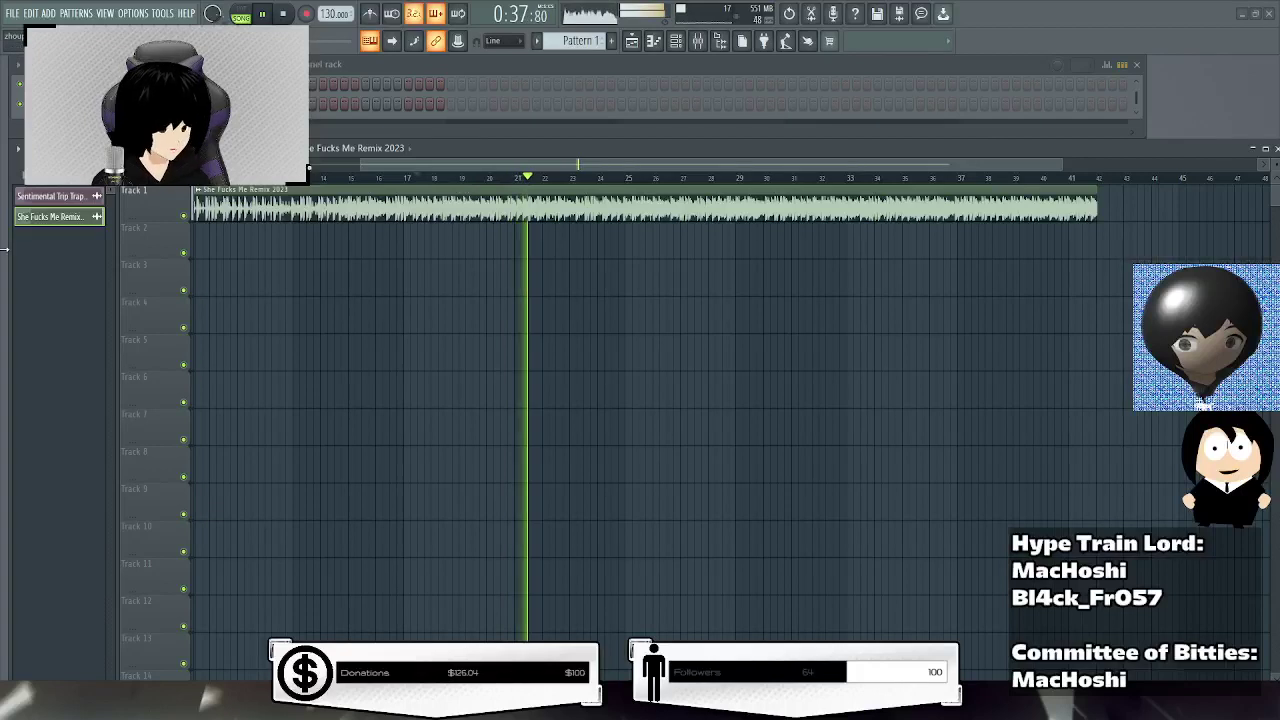
left_click_drag(422, 162, 442, 162)
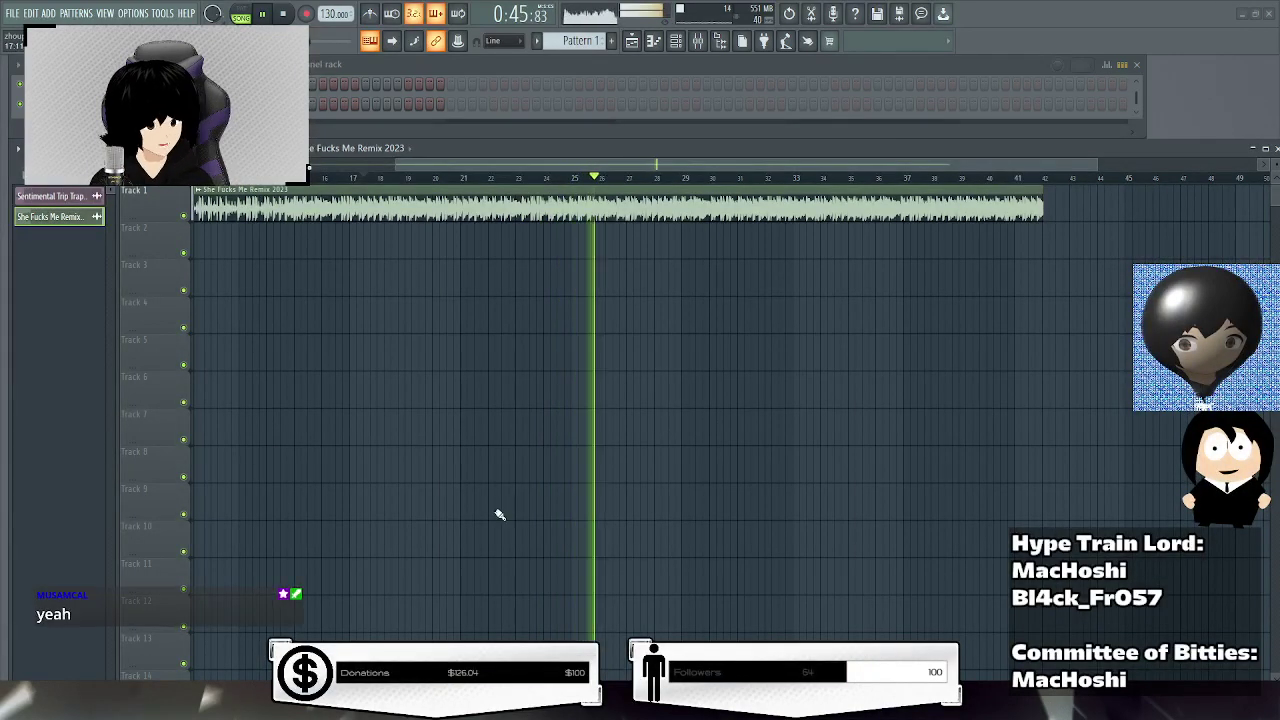
scroll(595, 428, "right", 2)
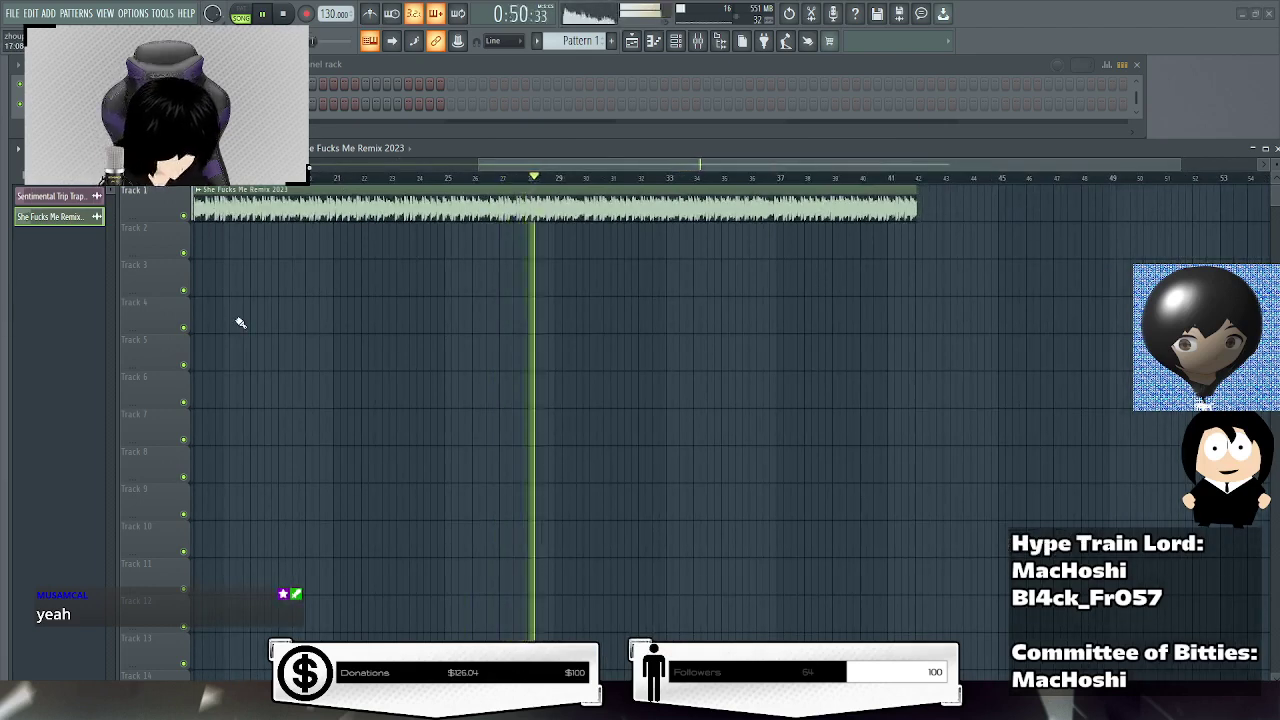
left_click(697, 41)
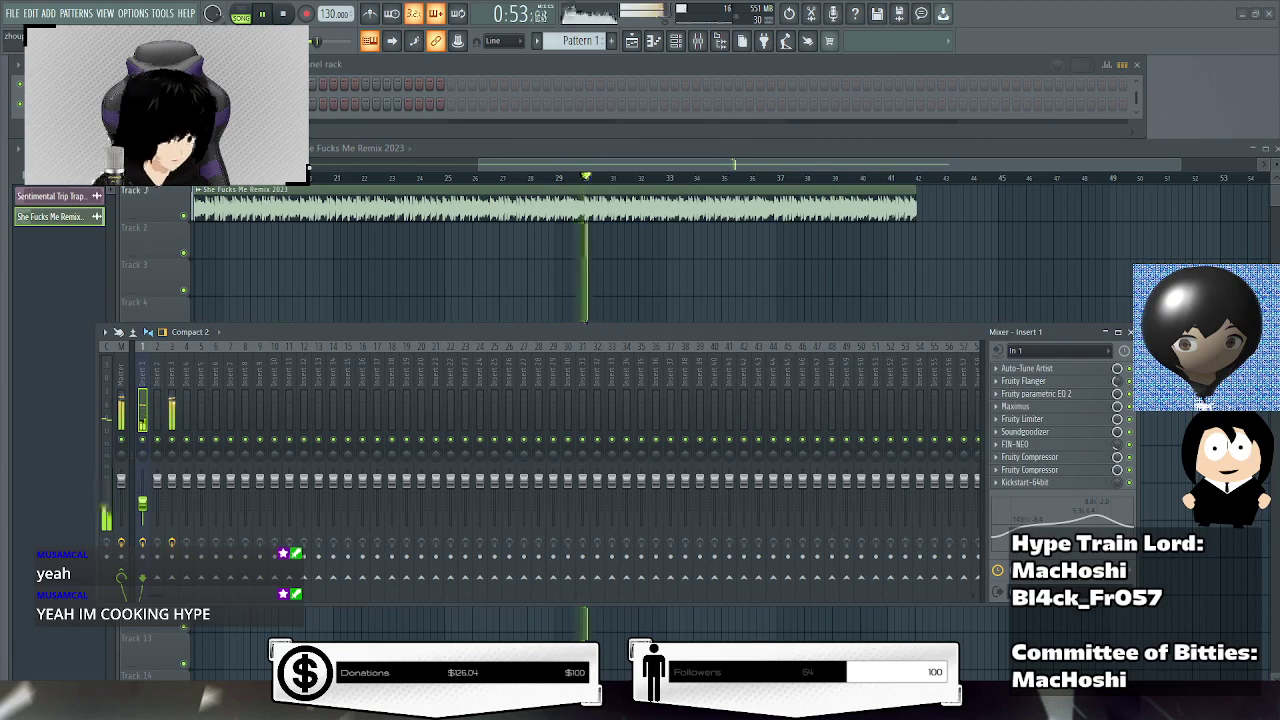
key("F9")
left_click_drag(480, 163, 615, 163)
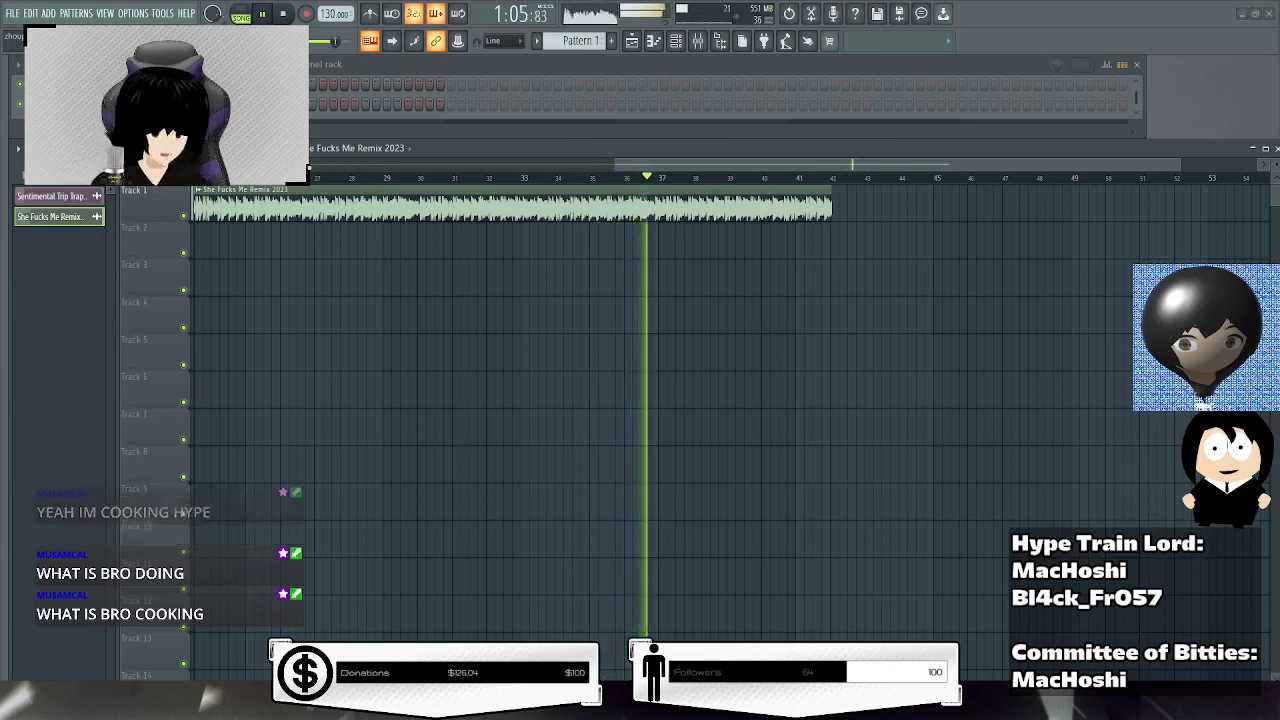
scroll(735, 181, "right", 2)
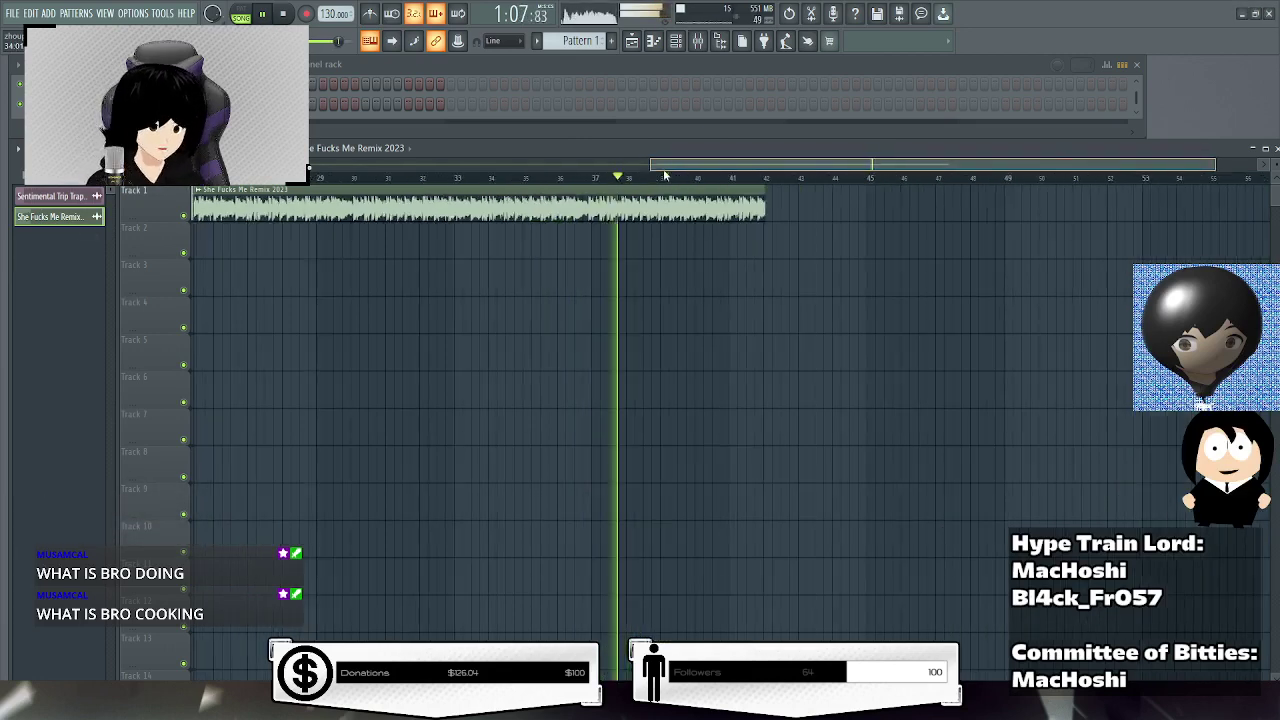
scroll(735, 181, "up", 2)
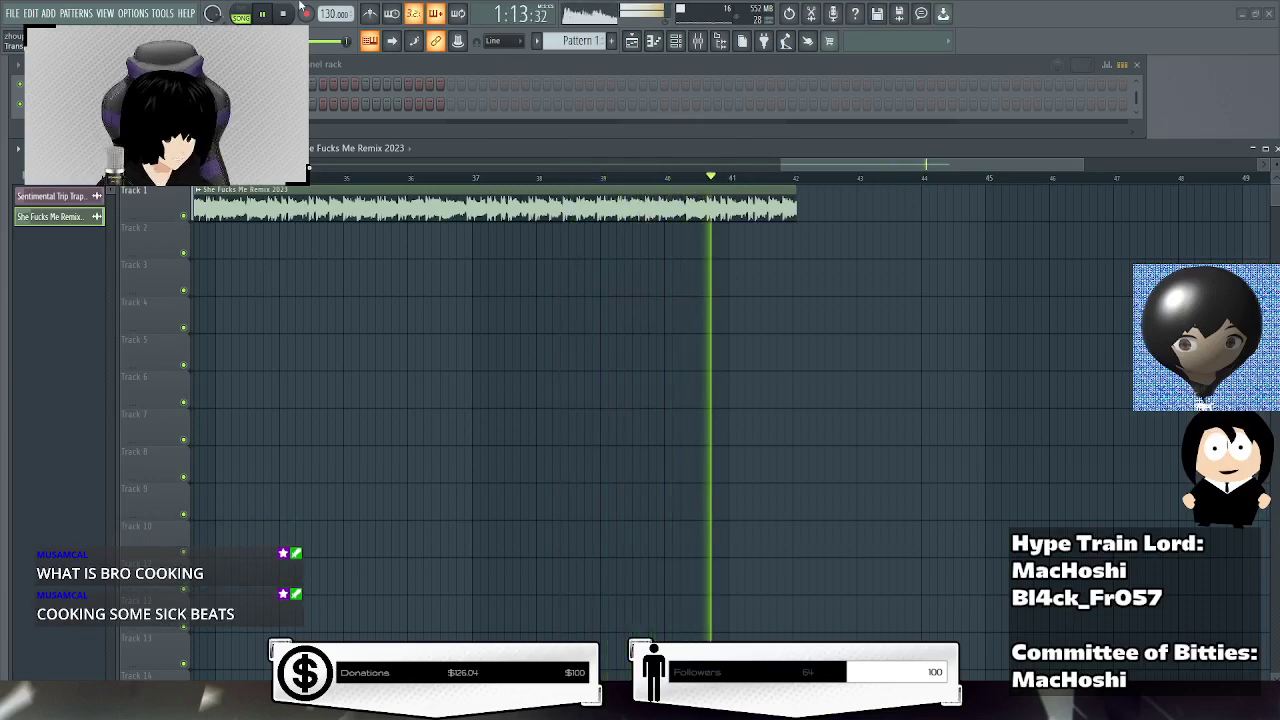
left_click(283, 13)
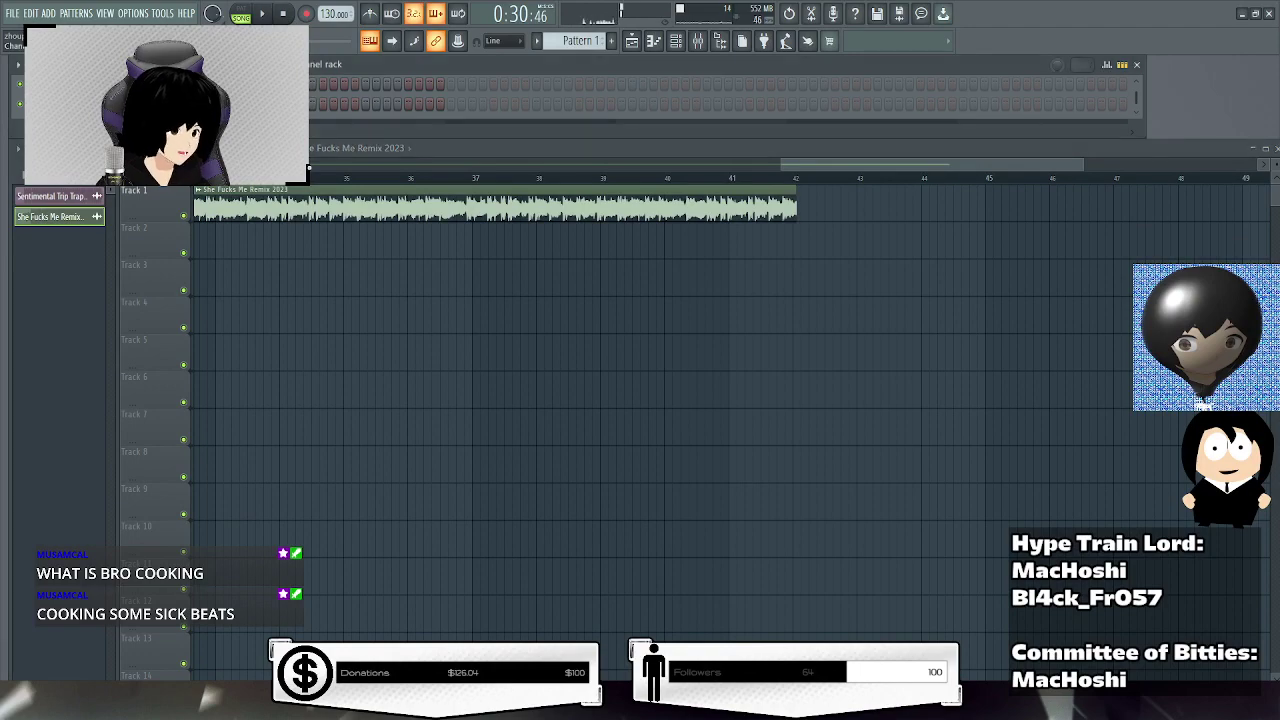
Play the arrangement from about bar 8 to rehearse the vocal over the backing track.
left_click_drag(812, 169, 436, 191)
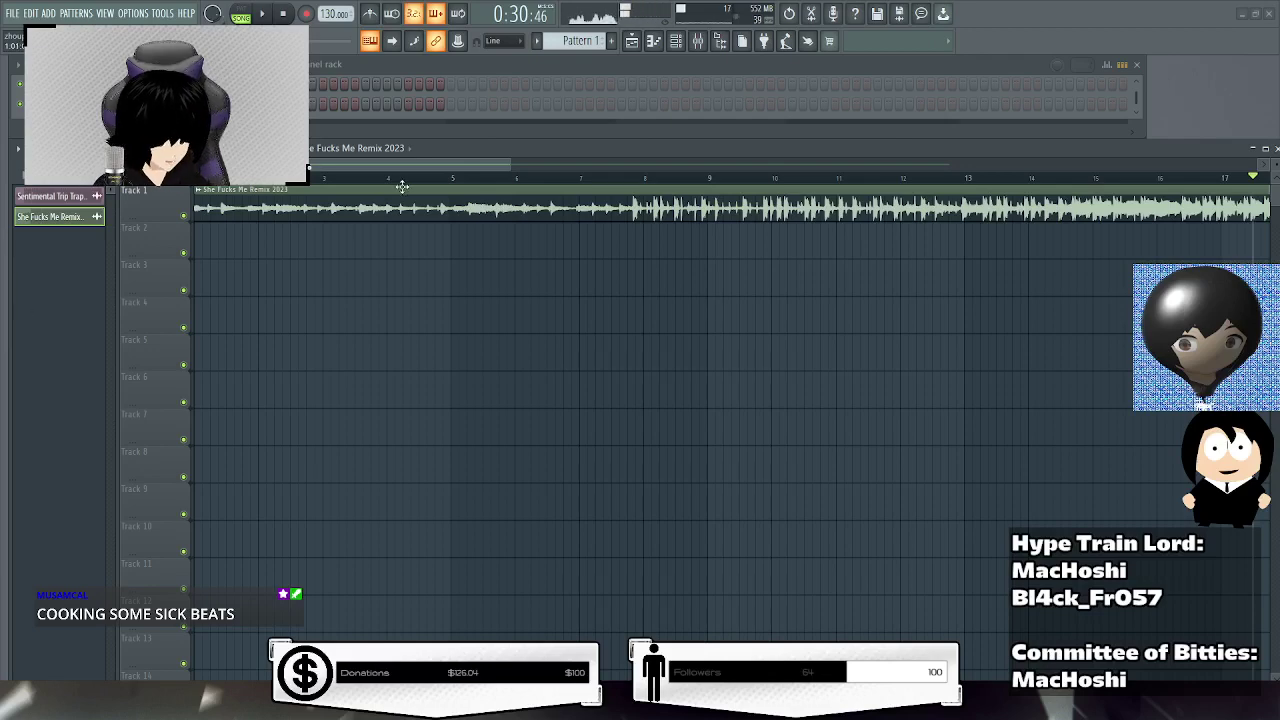
left_click(622, 186)
left_click_drag(510, 164, 653, 164)
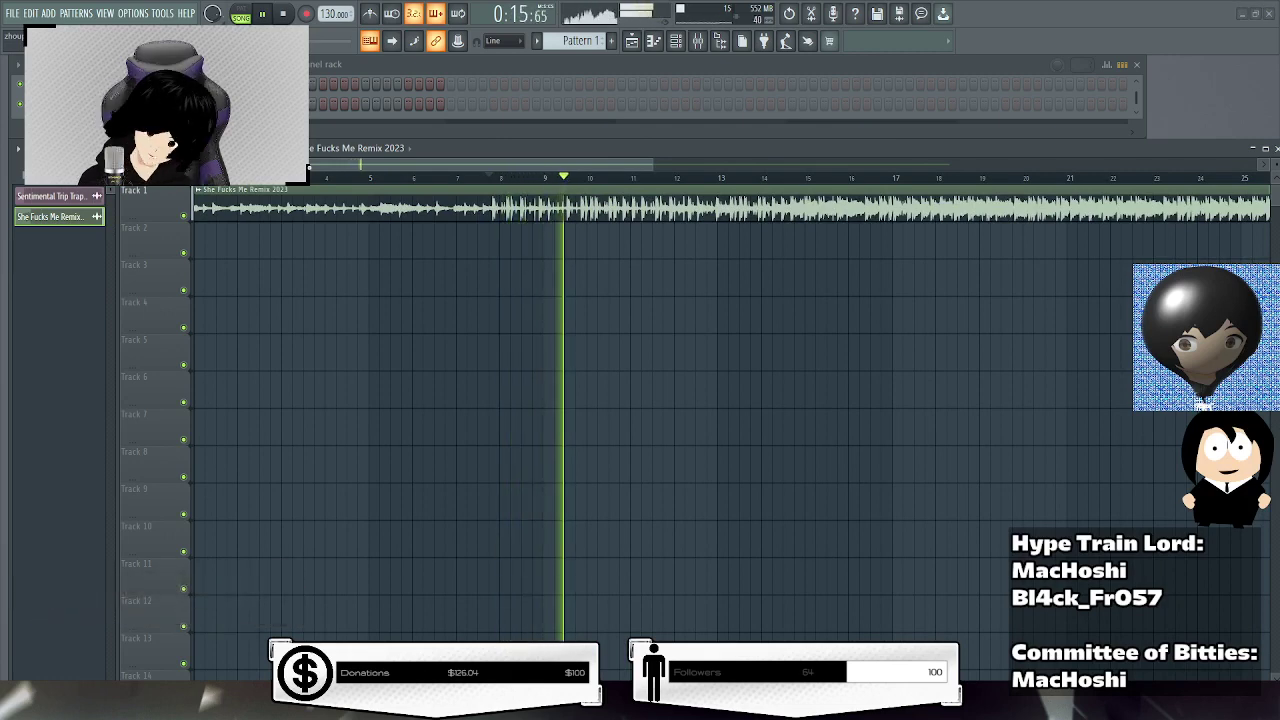
Open Auto-Key on Insert 3 during playback to check its key detection, and close it.
left_click(698, 40)
left_click(172, 410)
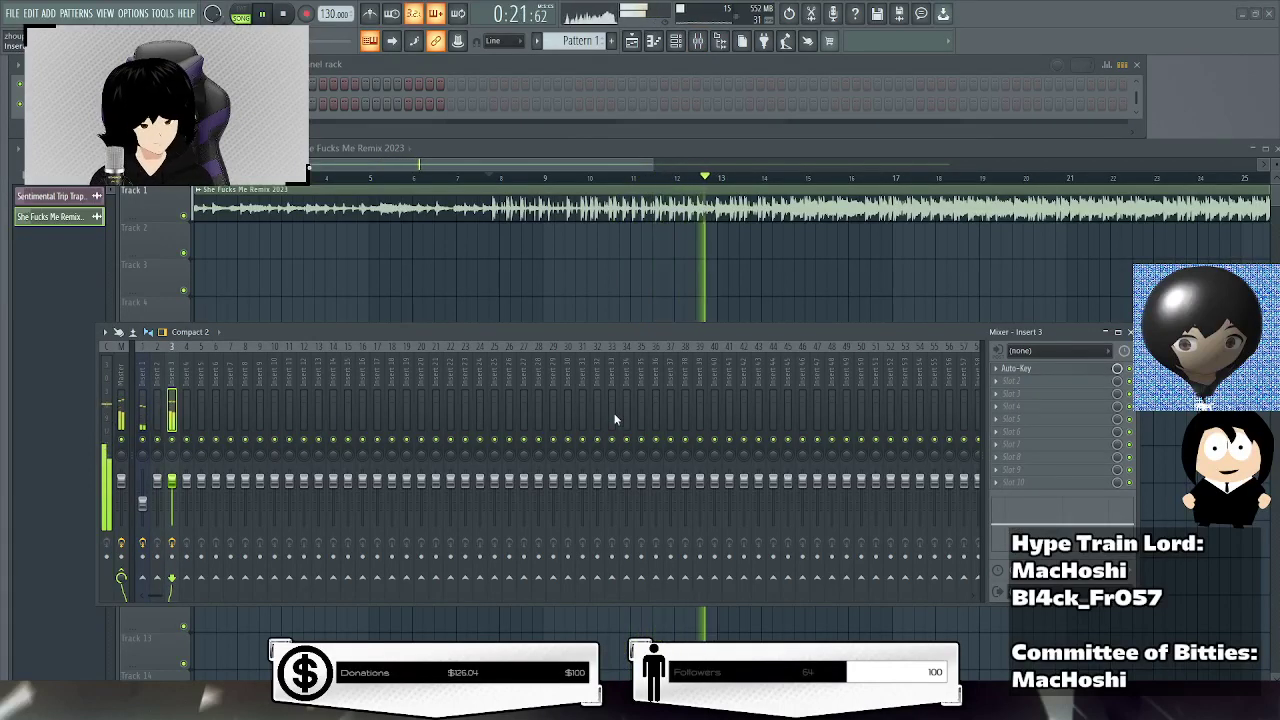
left_click(1015, 369)
left_click(1015, 369)
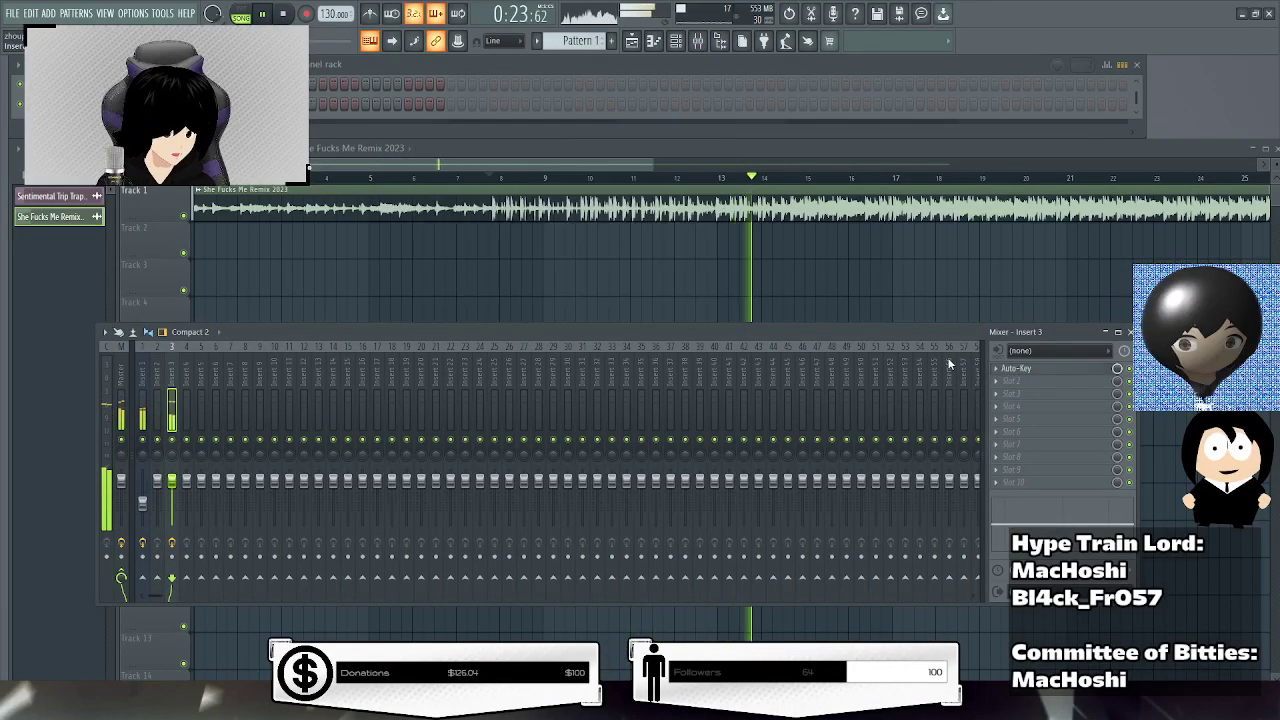
left_click(1031, 372)
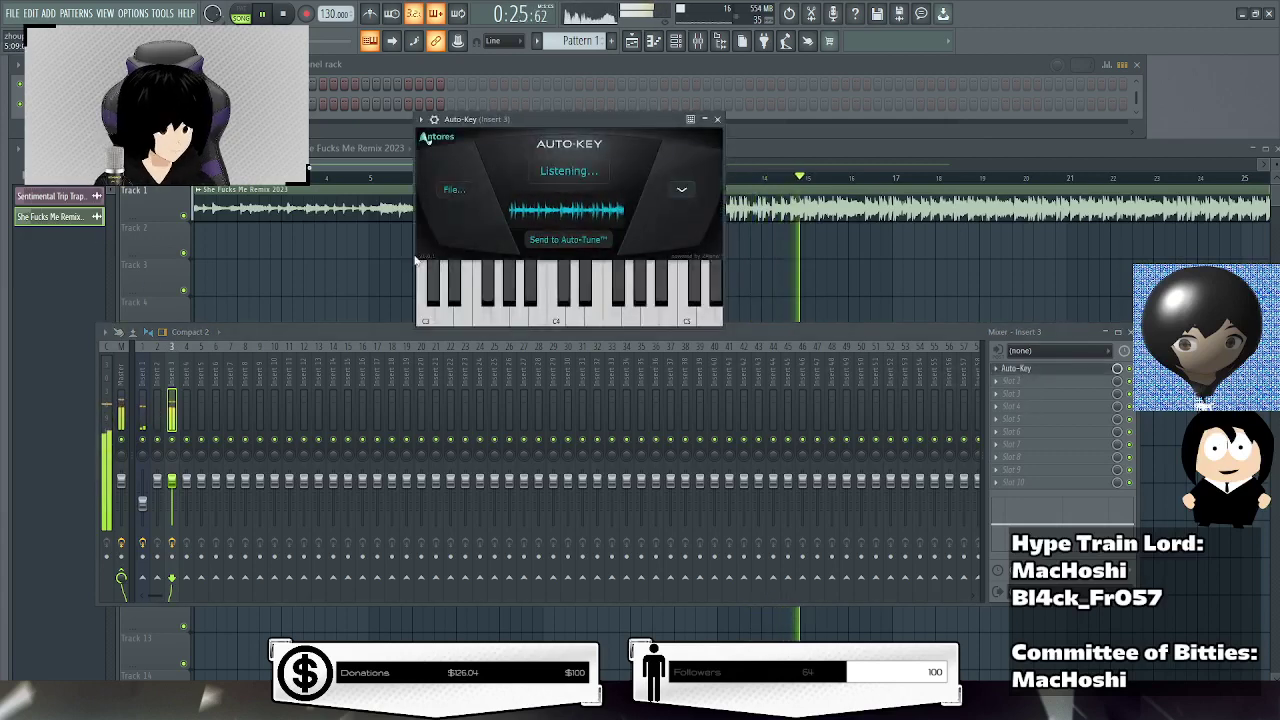
left_click(718, 120)
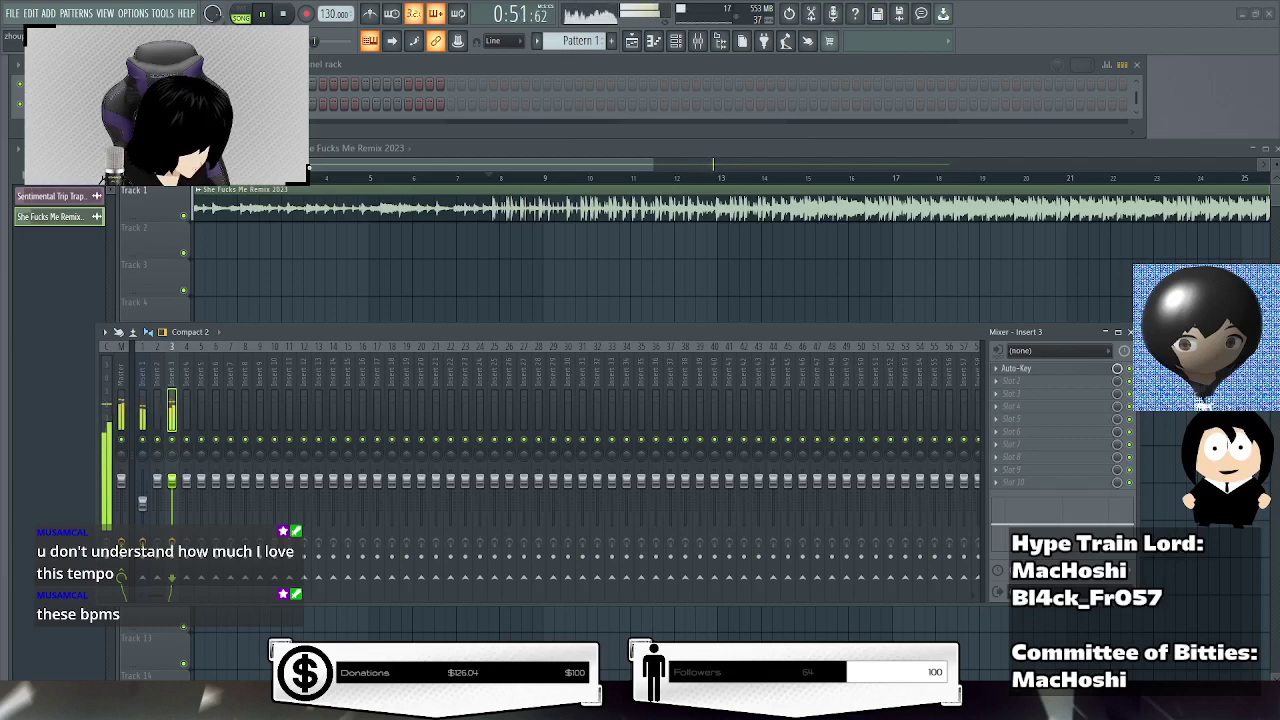
Rehearse over the whole clip in view with the mixer hidden, and pause playback at about bar 33.
scroll(730, 240, "down", 3)
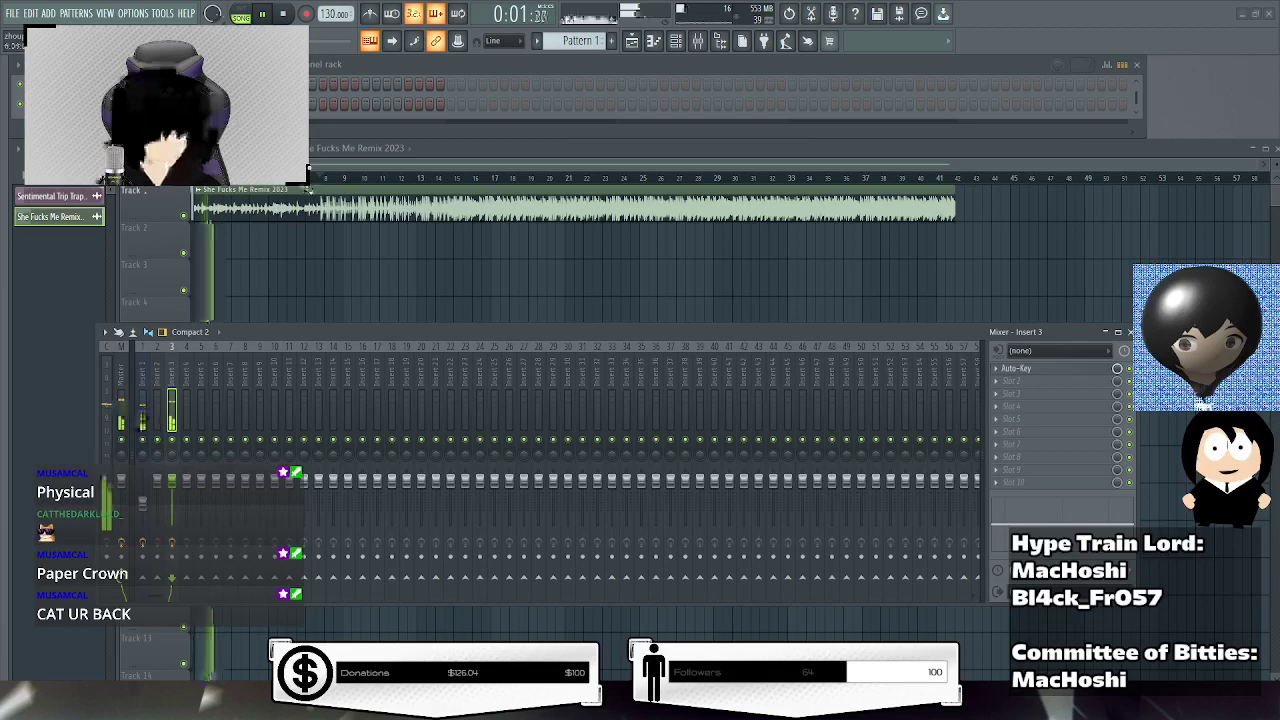
key("F9")
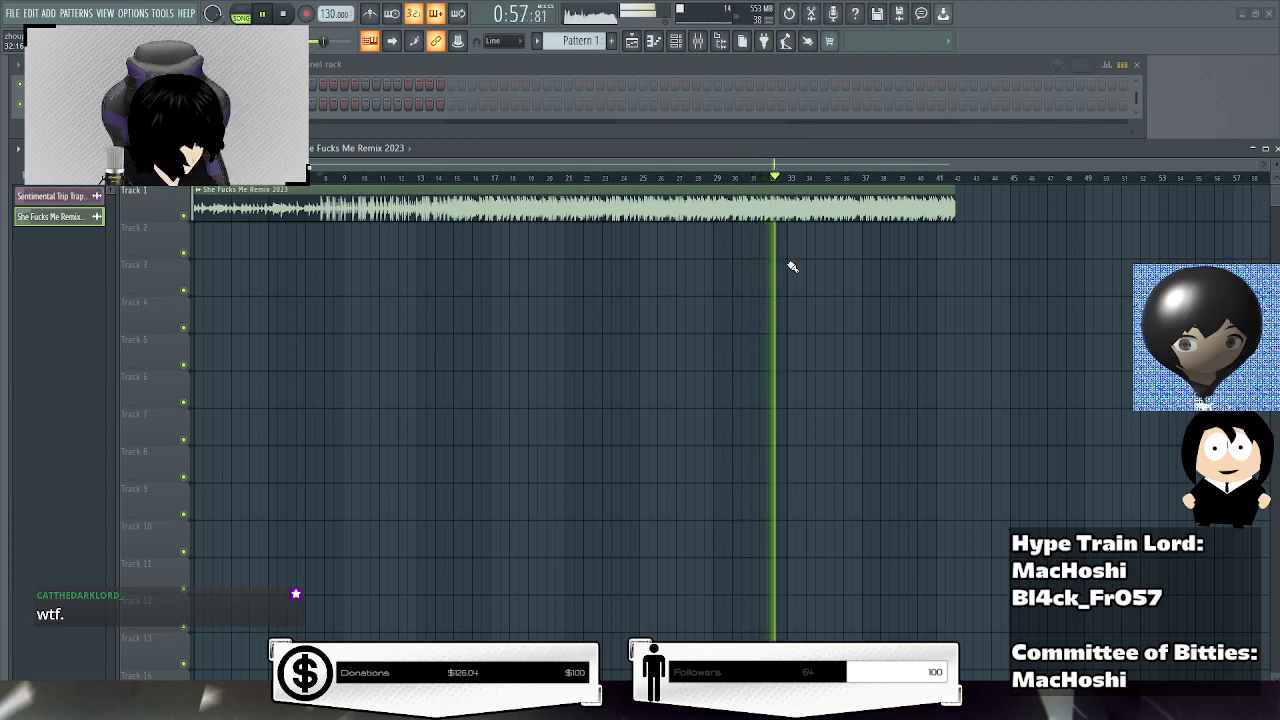
left_click(265, 14)
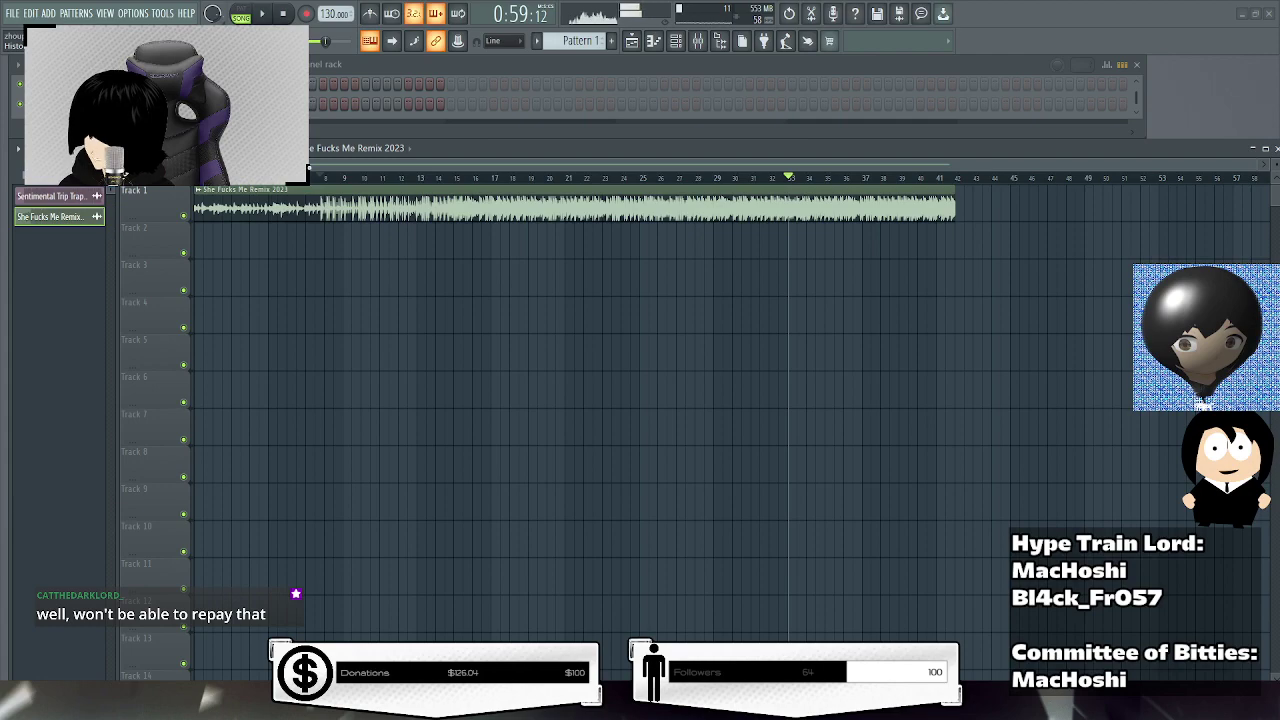
Restart playback from about bar 8 to rehearse the vocal once more.
scroll(326, 185, "up", 4)
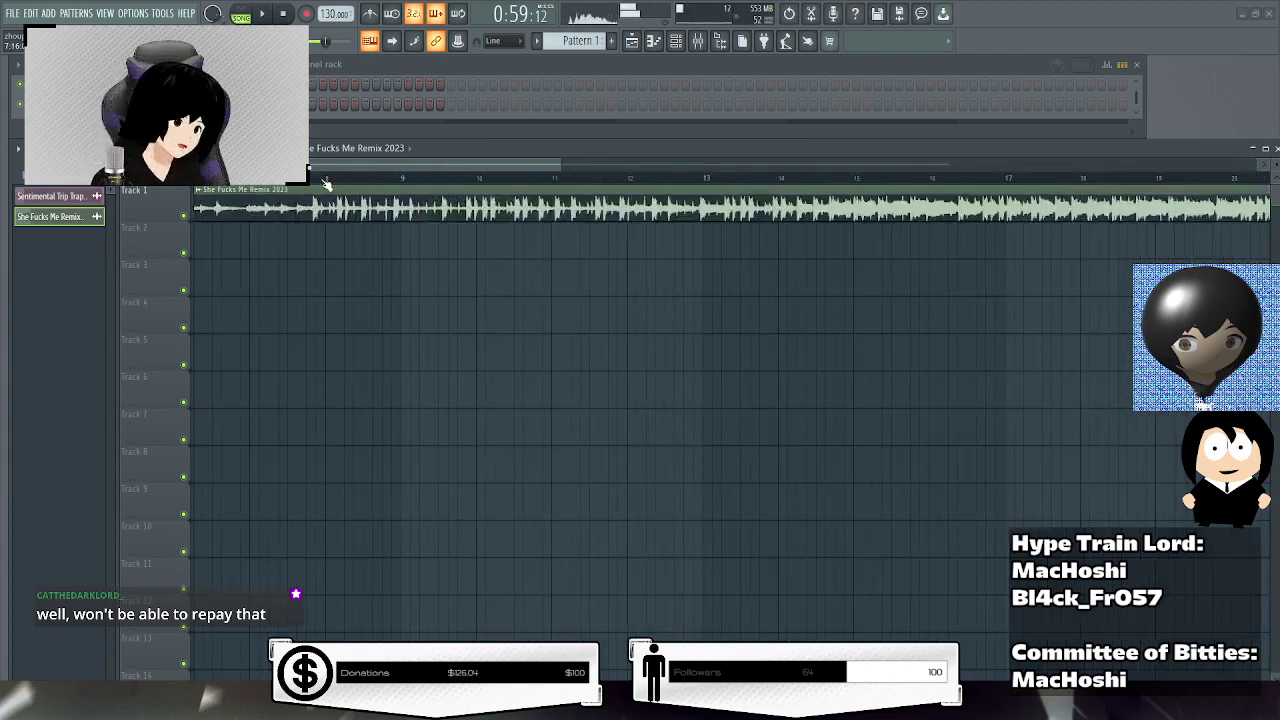
scroll(326, 185, "down", 4)
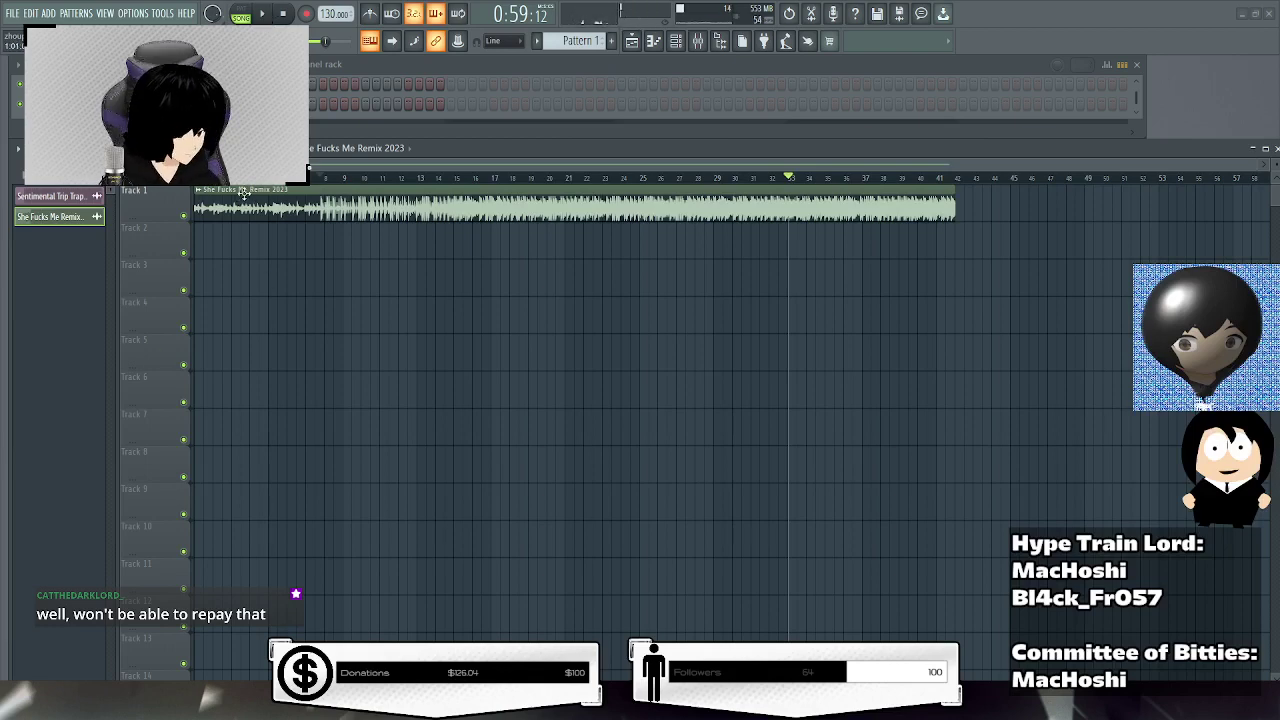
left_click(329, 181)
key("space")
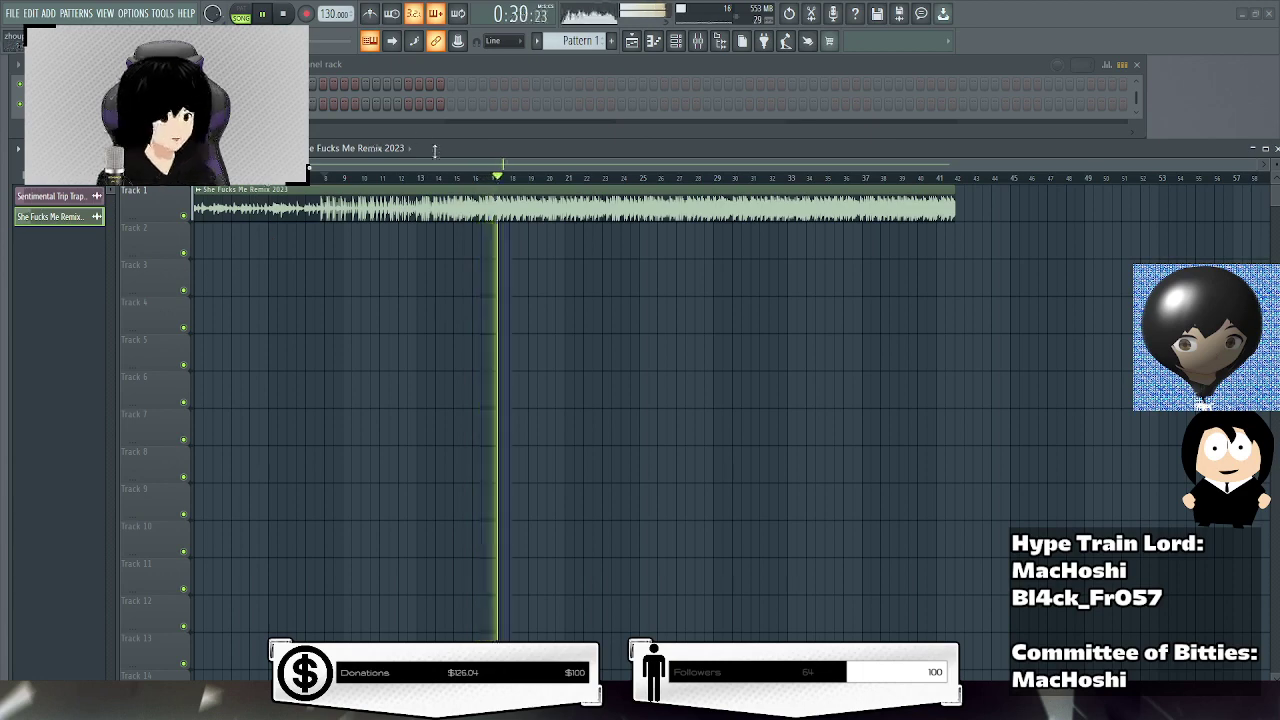
Move the Playlist window lower and replace the clip on Track 1 with Captain Fantasy Intro Remix 2023, starting at bar 1.
left_click_drag(447, 152, 432, 262)
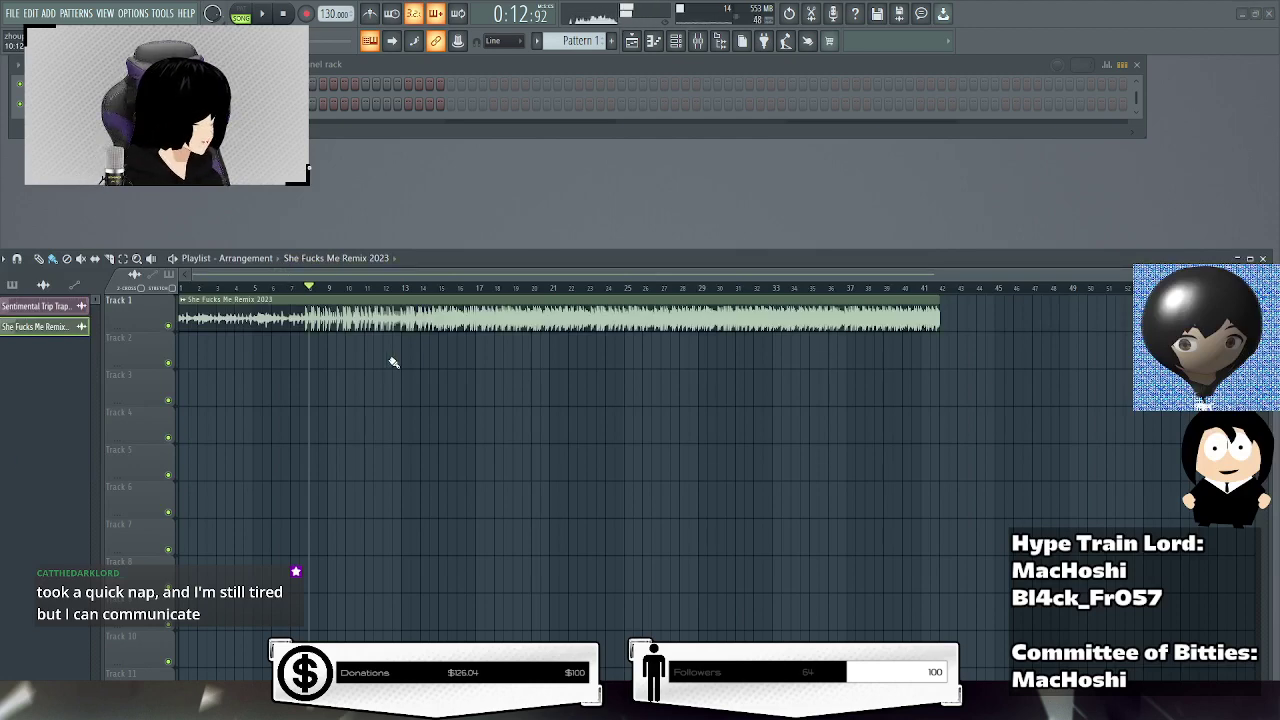
right_click(408, 306)
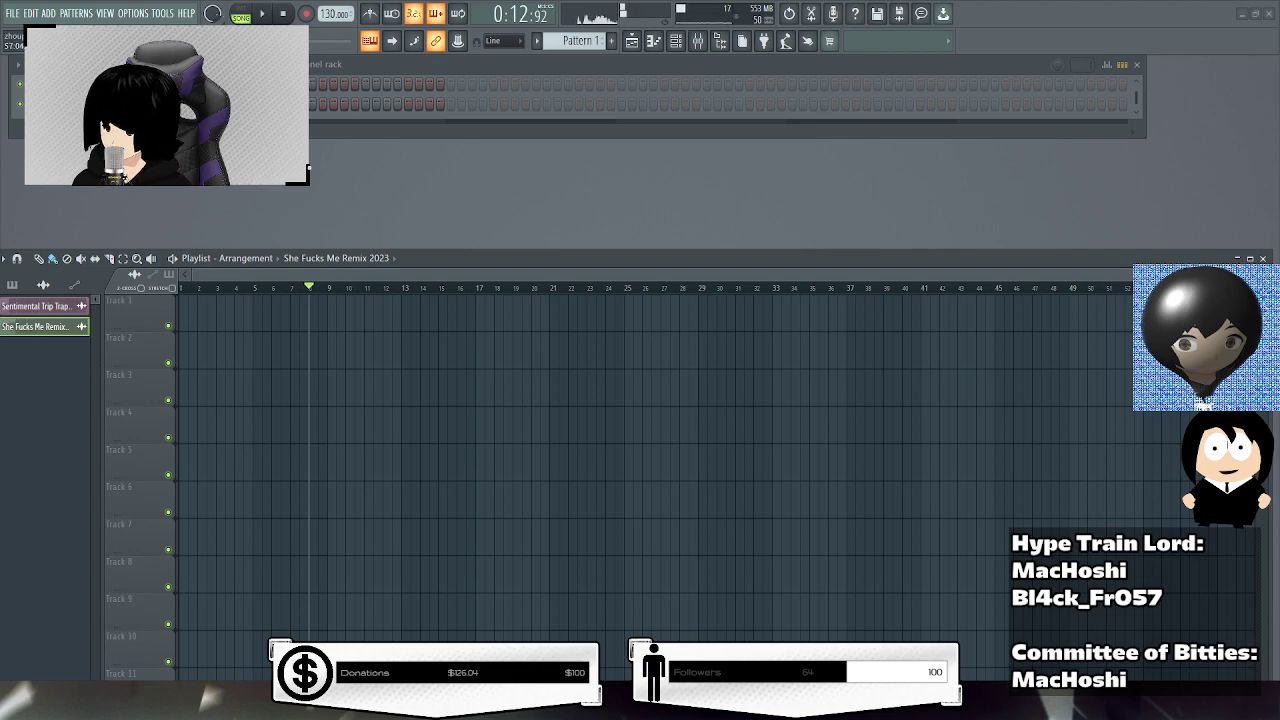
left_click_drag(396, 342, 182, 302)
key("space")
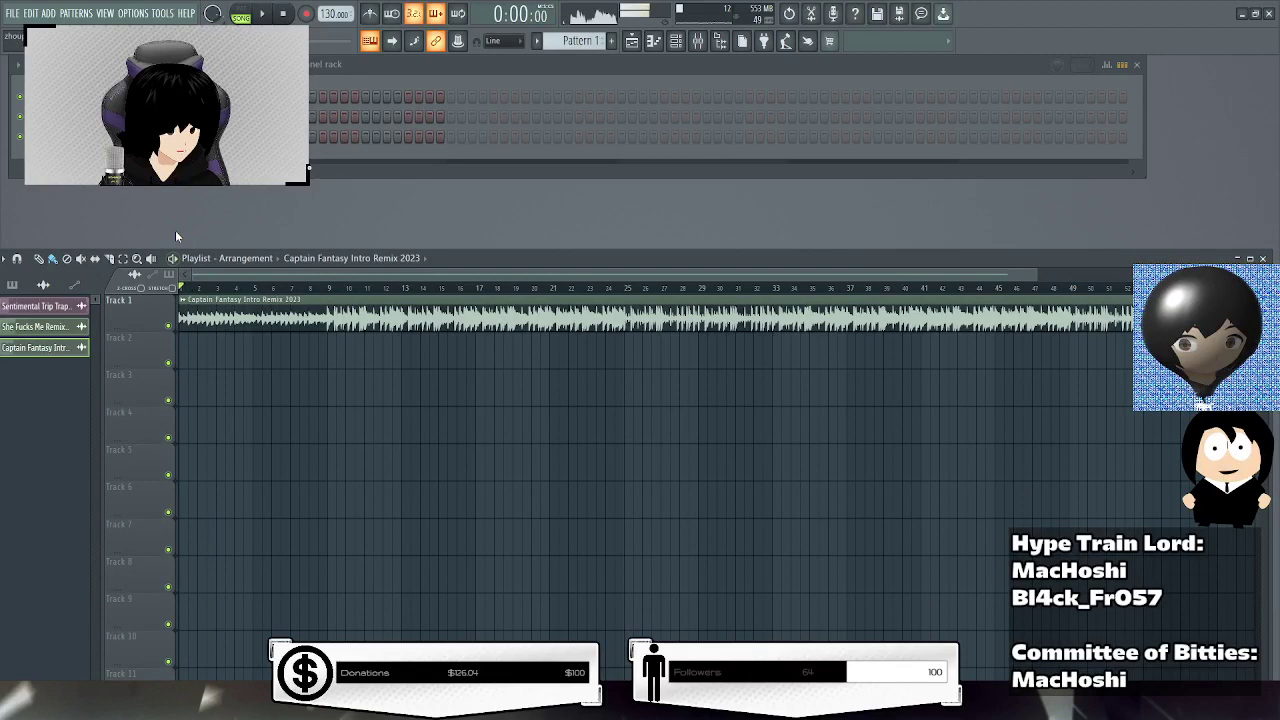
Route the Captain Fantasy Intro Remix 2023 audio clip to mixer track 3 and close its channel settings.
left_click(721, 41)
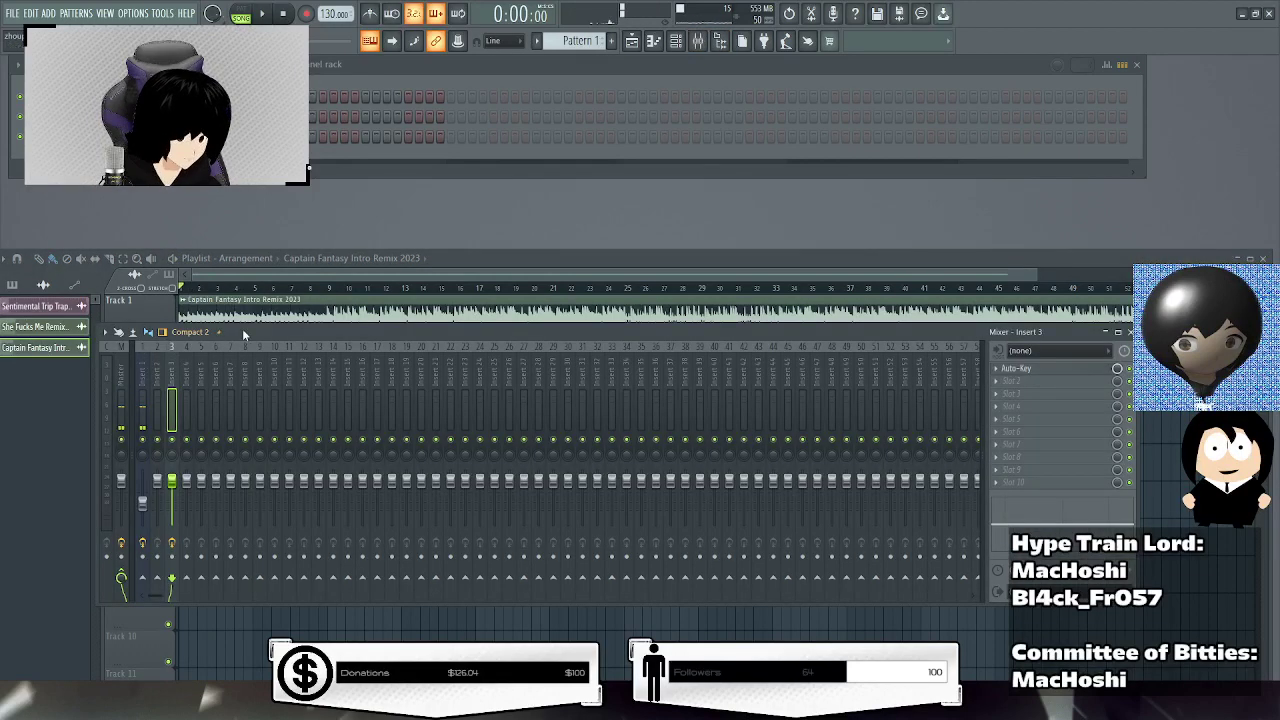
key("F9")
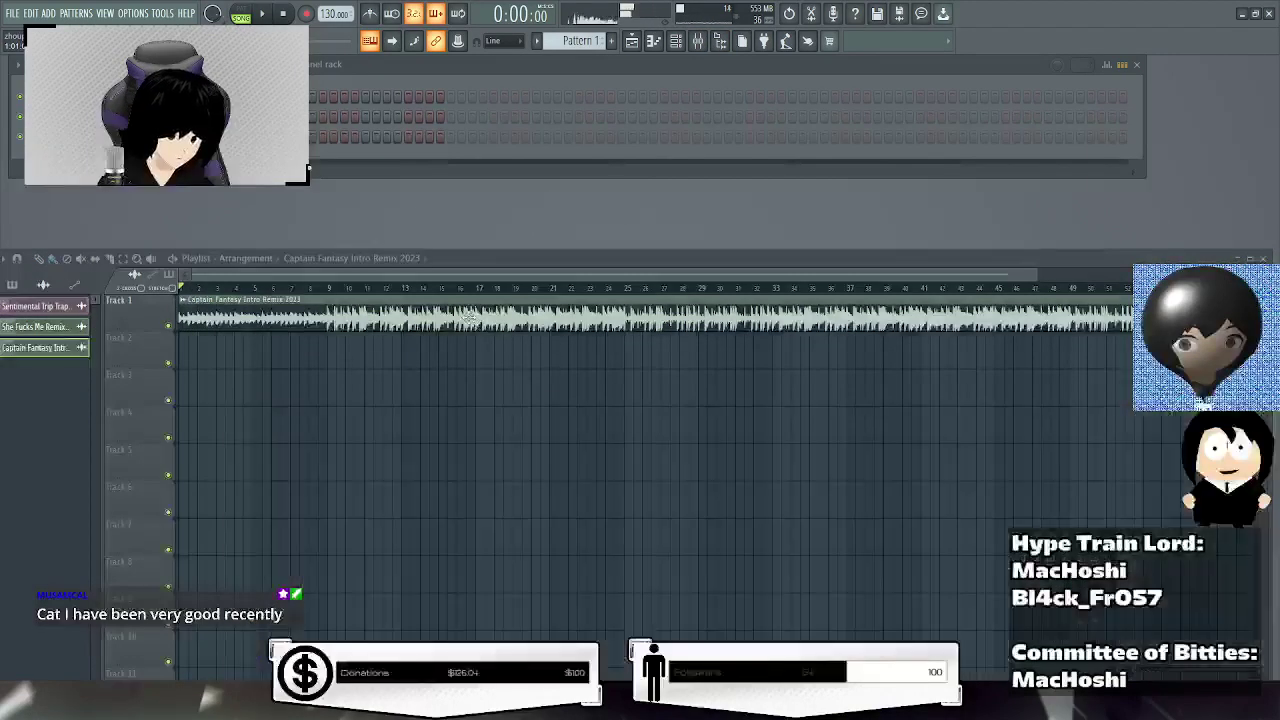
double_click(468, 316)
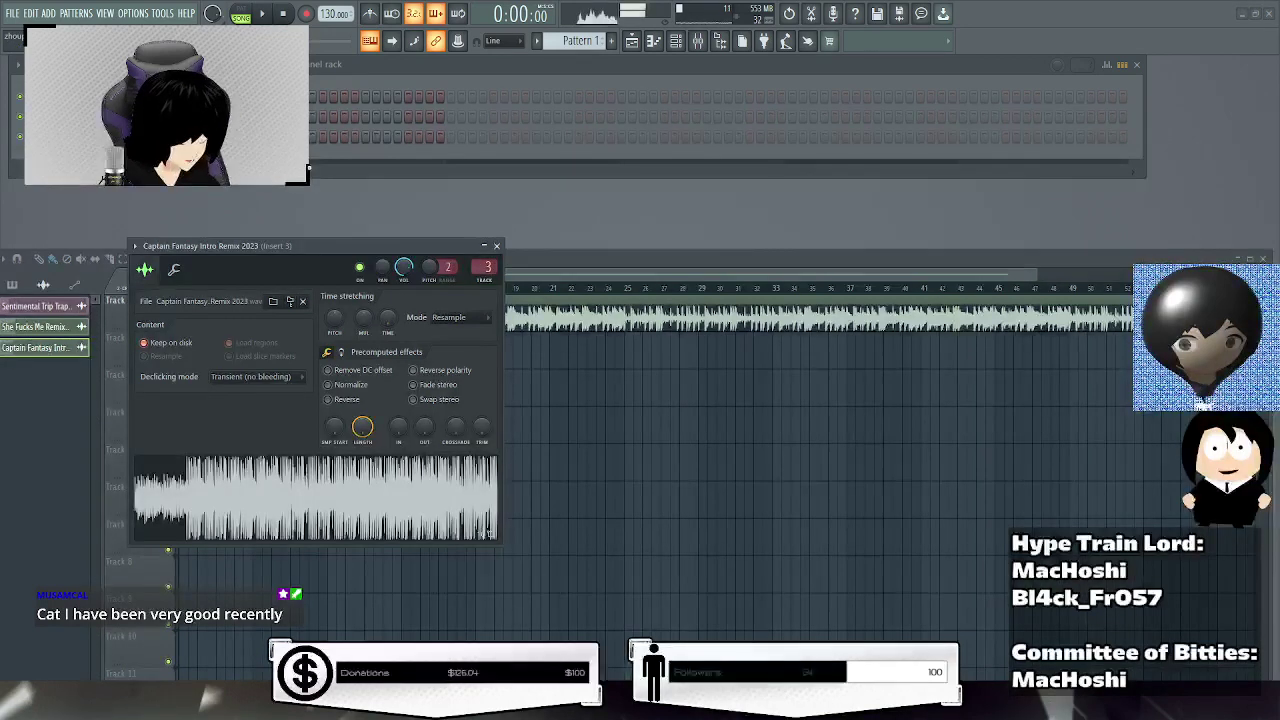
left_click(496, 245)
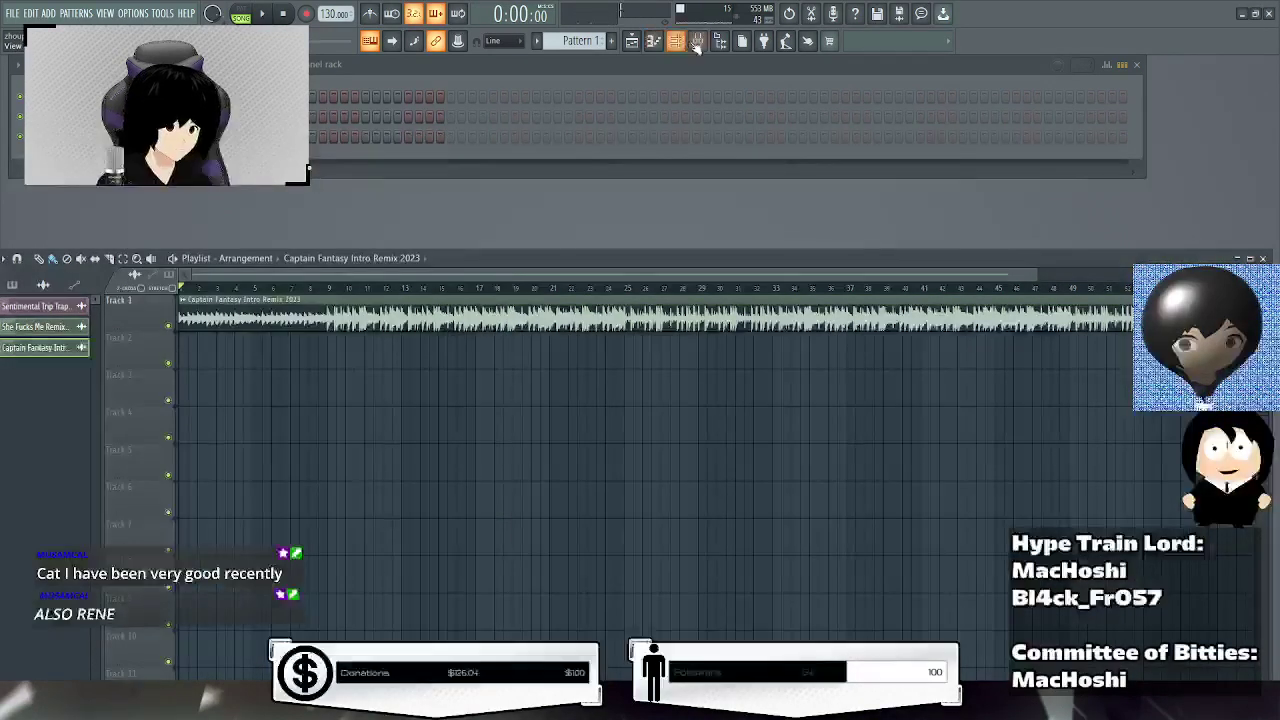
Bring up the mixer, open Auto-Key on Insert 3, and play the new backing track to detect its key.
left_click(698, 40)
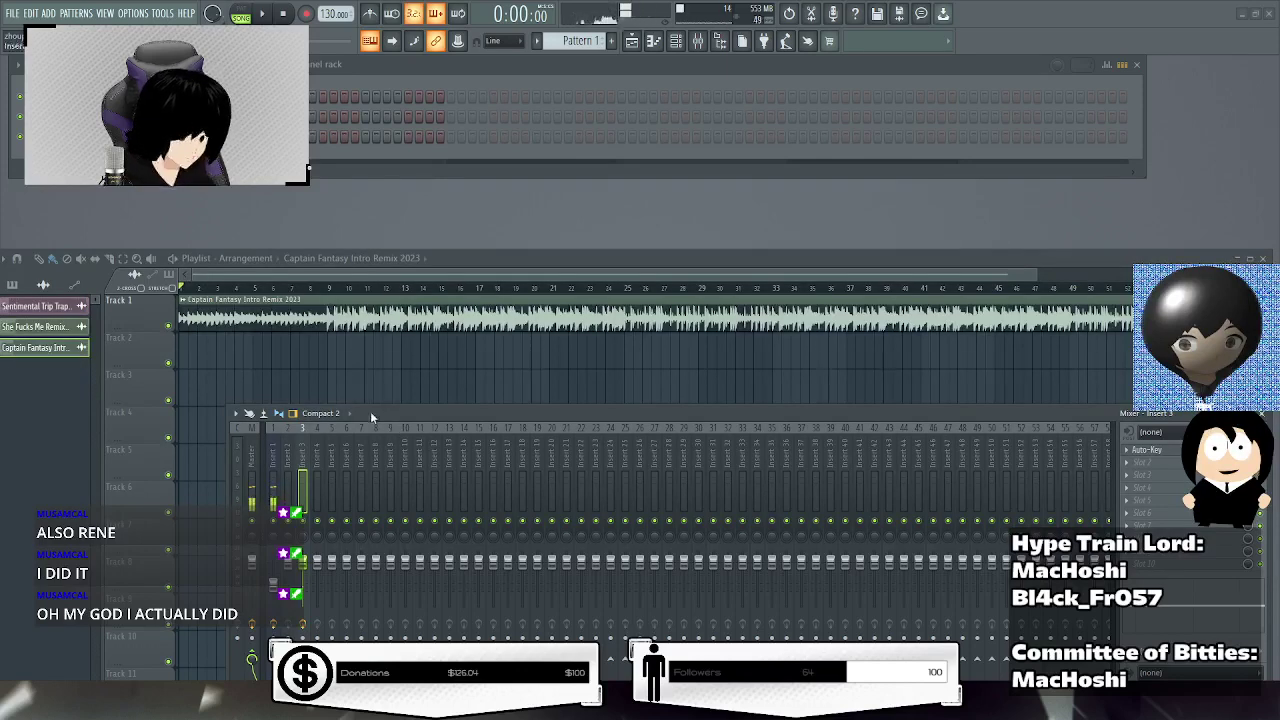
left_click_drag(370, 411, 298, 402)
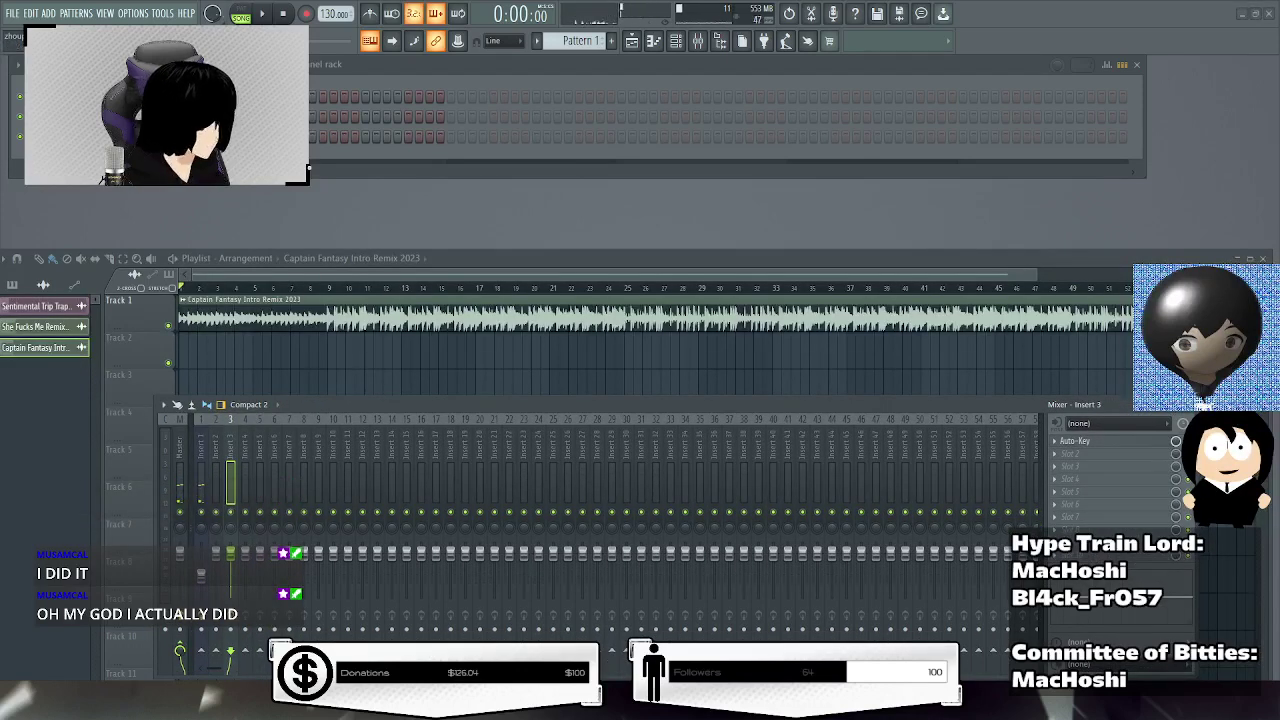
left_click(1143, 443)
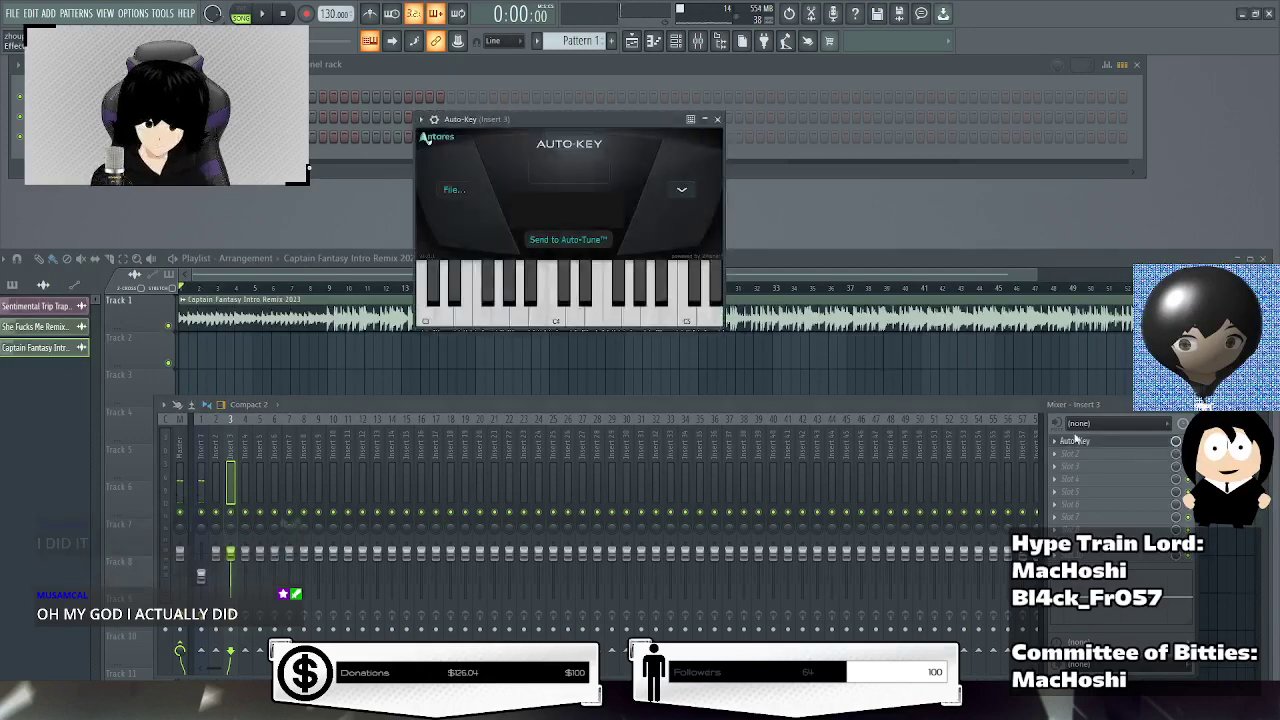
key("space")
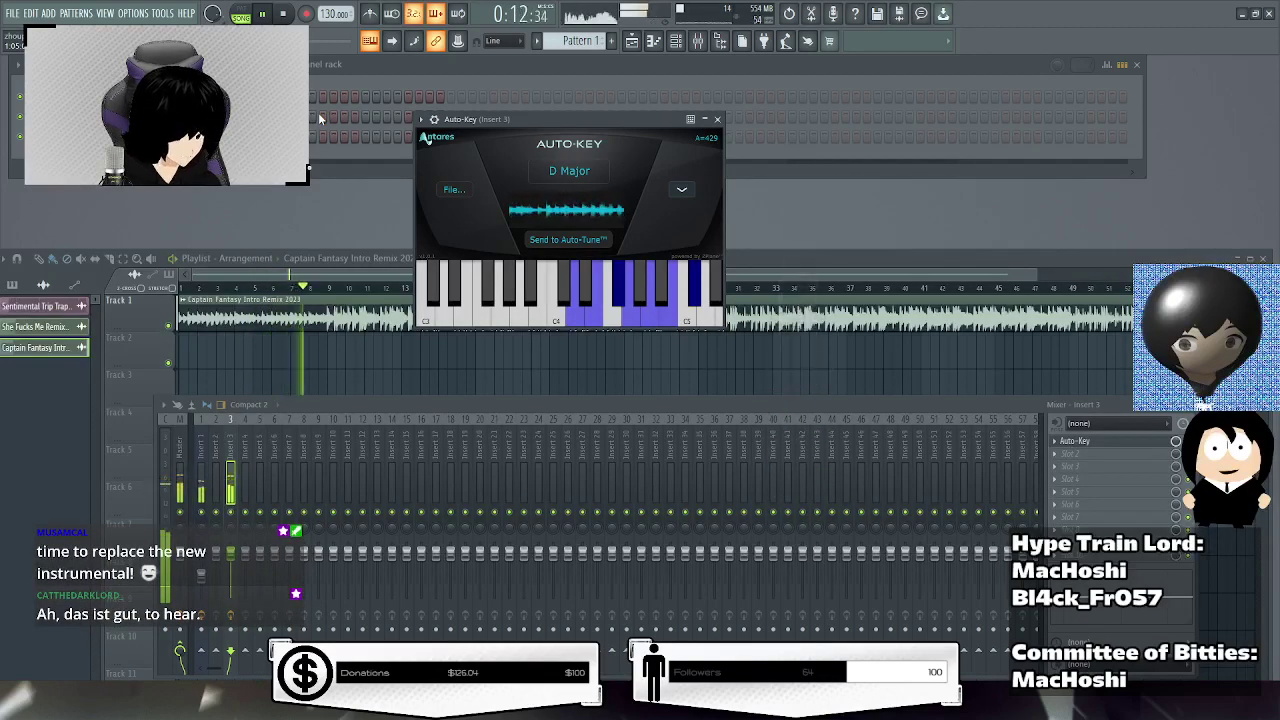
Replay the track from the start, send the G Major key to Auto-Tune, stop playback, and close Auto-Key.
left_click(288, 15)
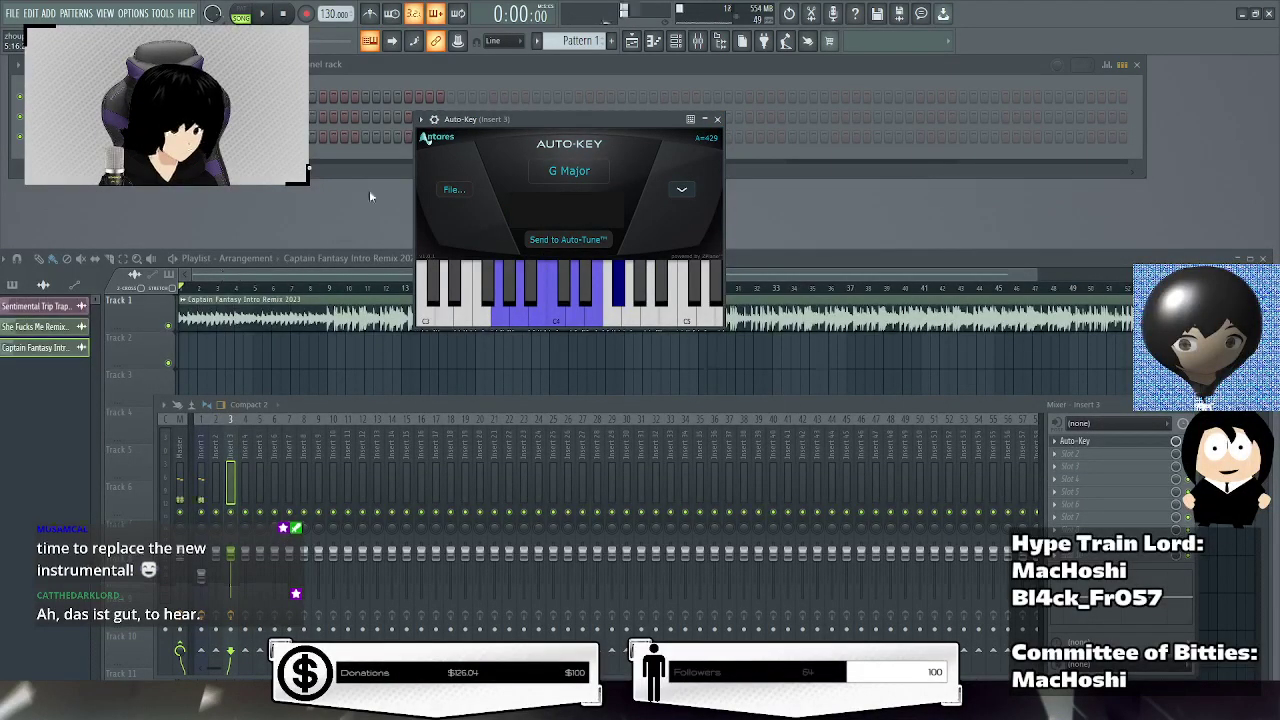
key("space")
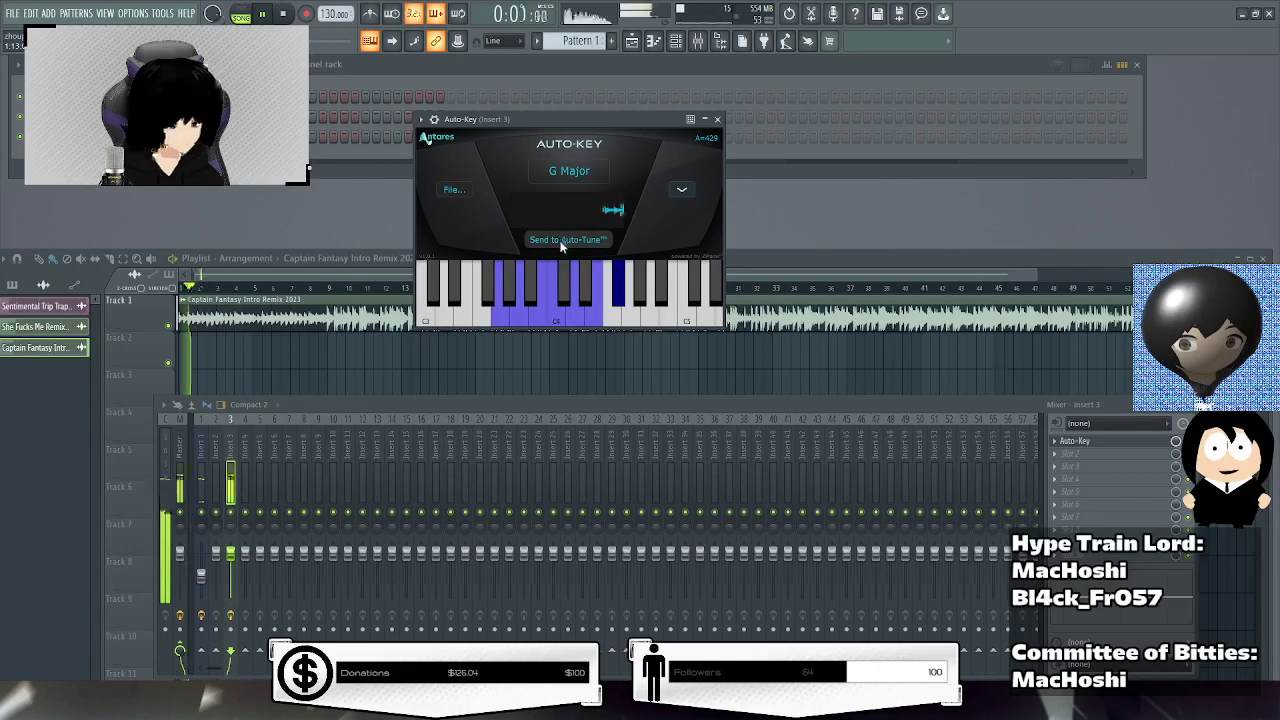
left_click(285, 14)
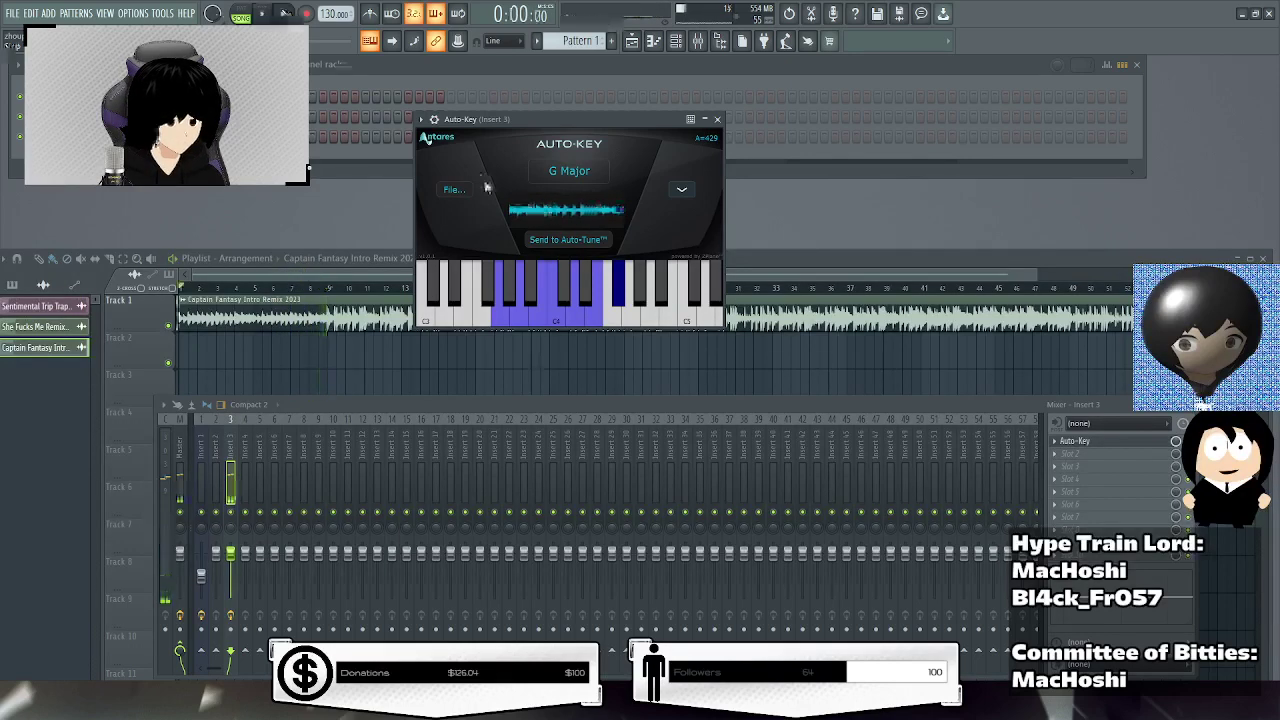
left_click(717, 119)
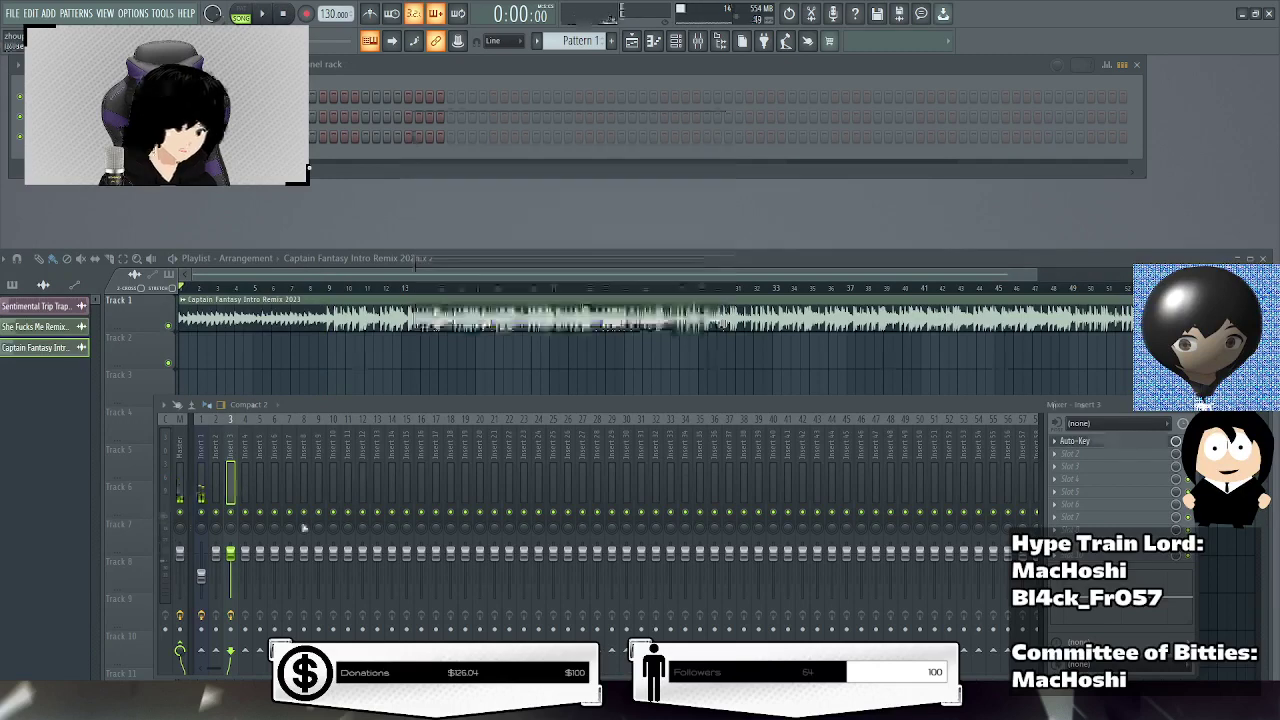
Rehearse the vocal on Insert 1 over the new backing track from the start, hide the mixer, and stop playback.
left_click(200, 487)
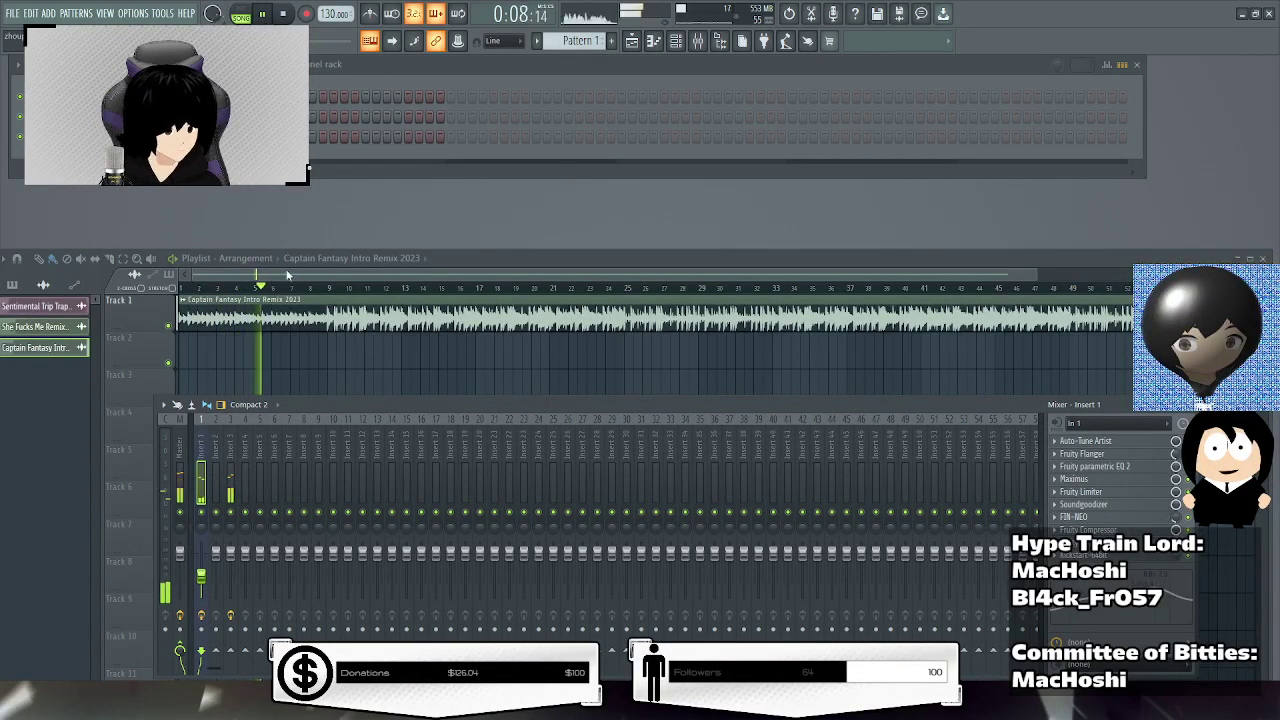
scroll(287, 274, "down", 2)
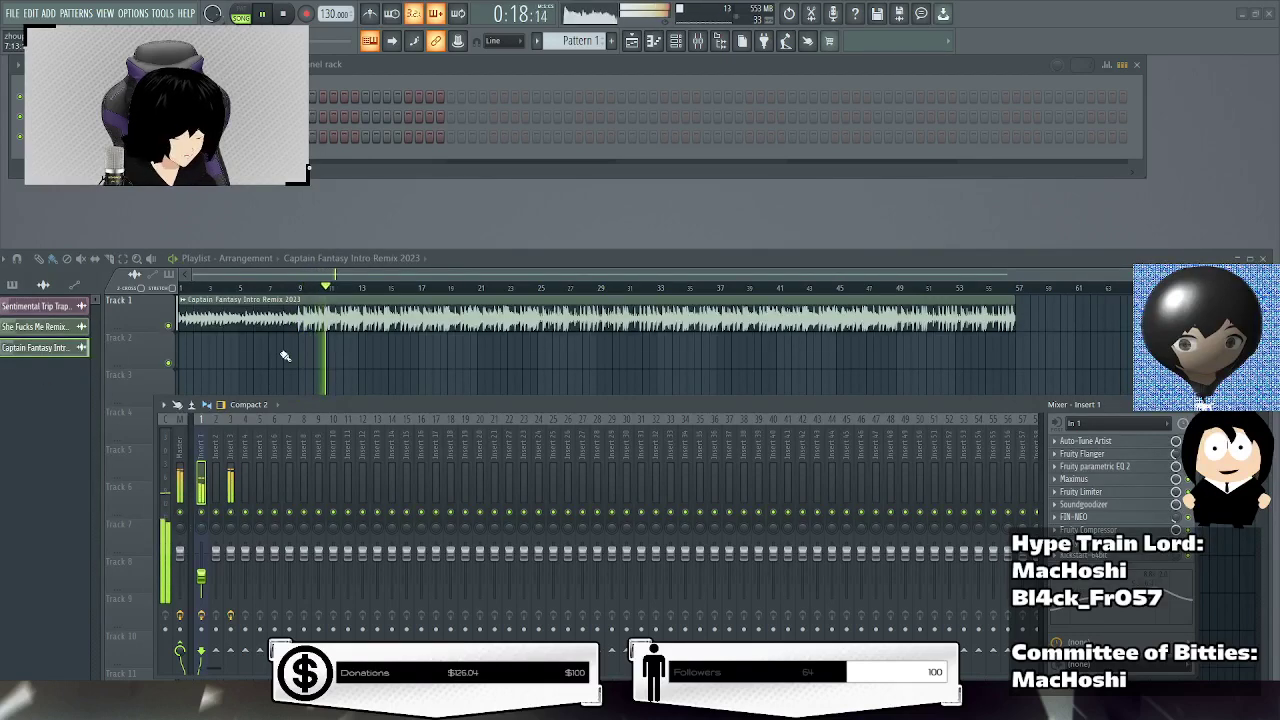
scroll(389, 294, "up", 2)
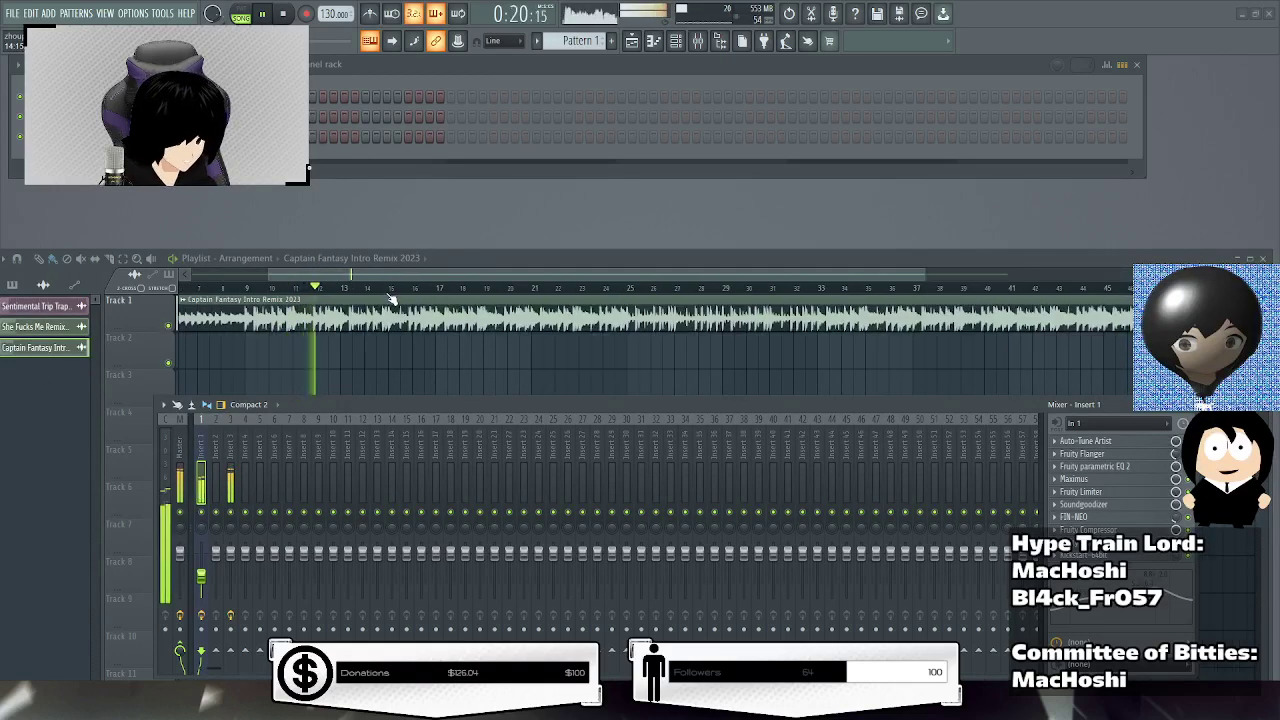
scroll(392, 300, "up", 1)
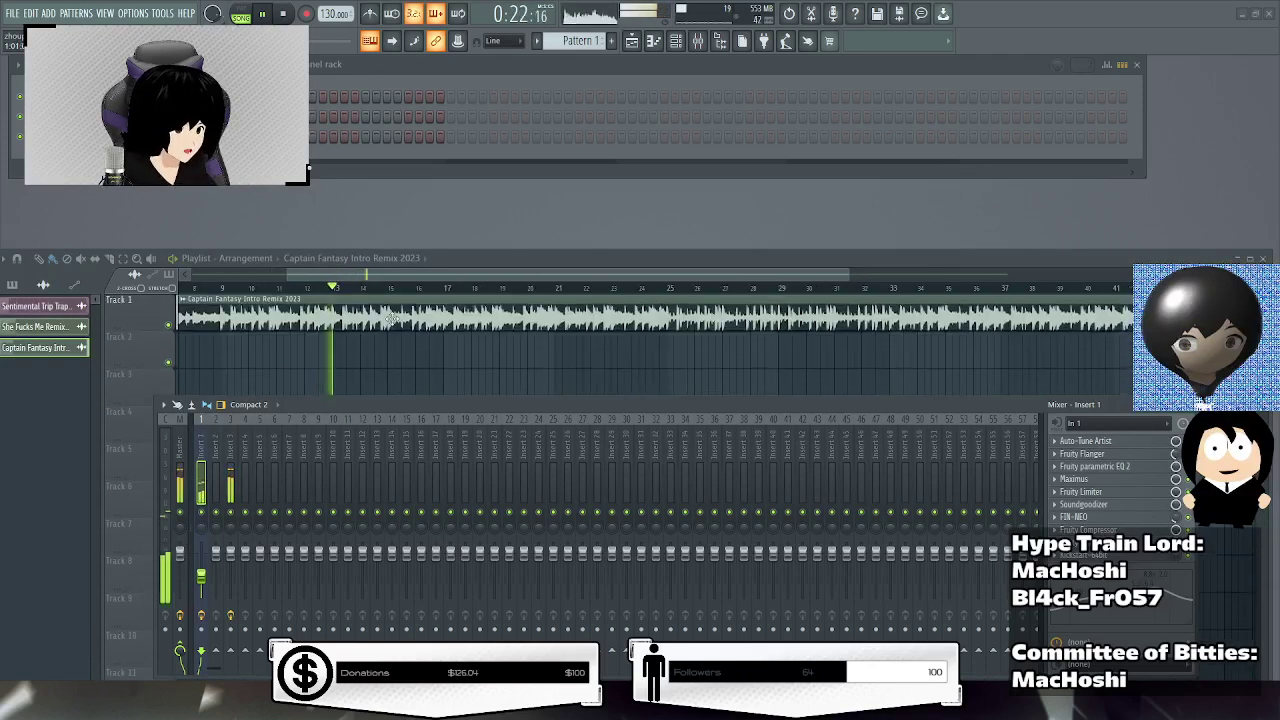
key("F9")
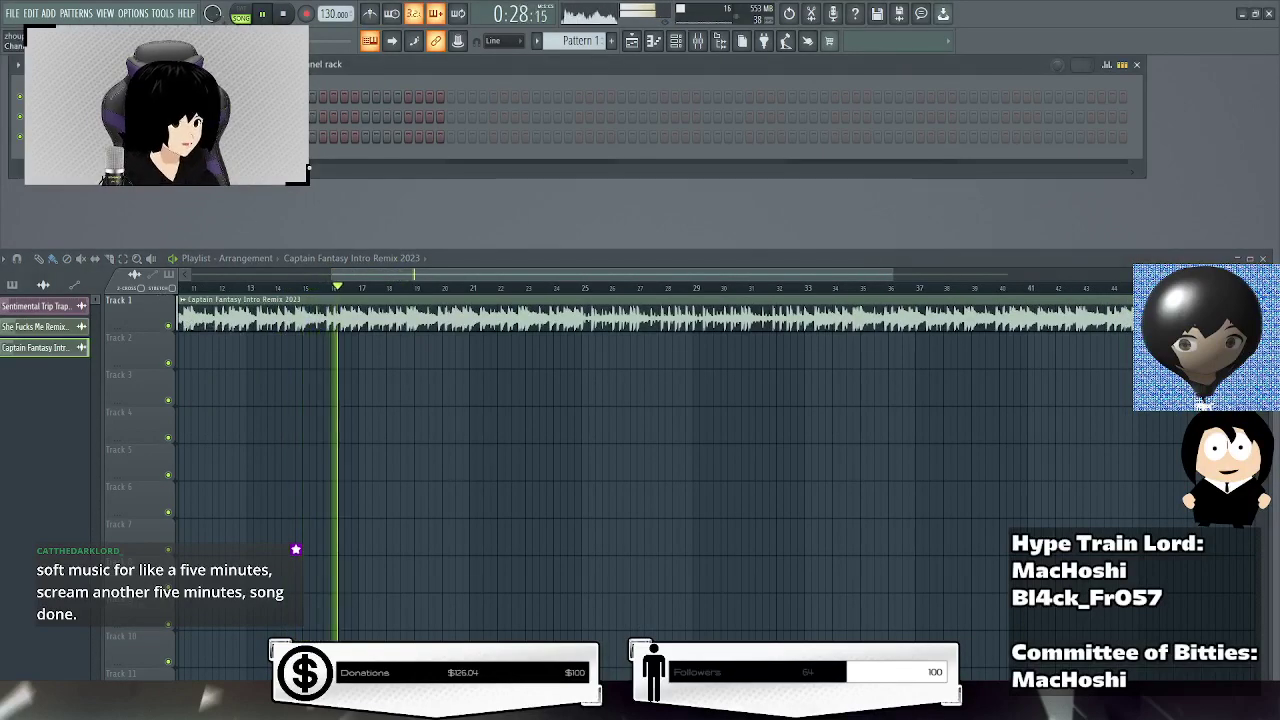
left_click(284, 15)
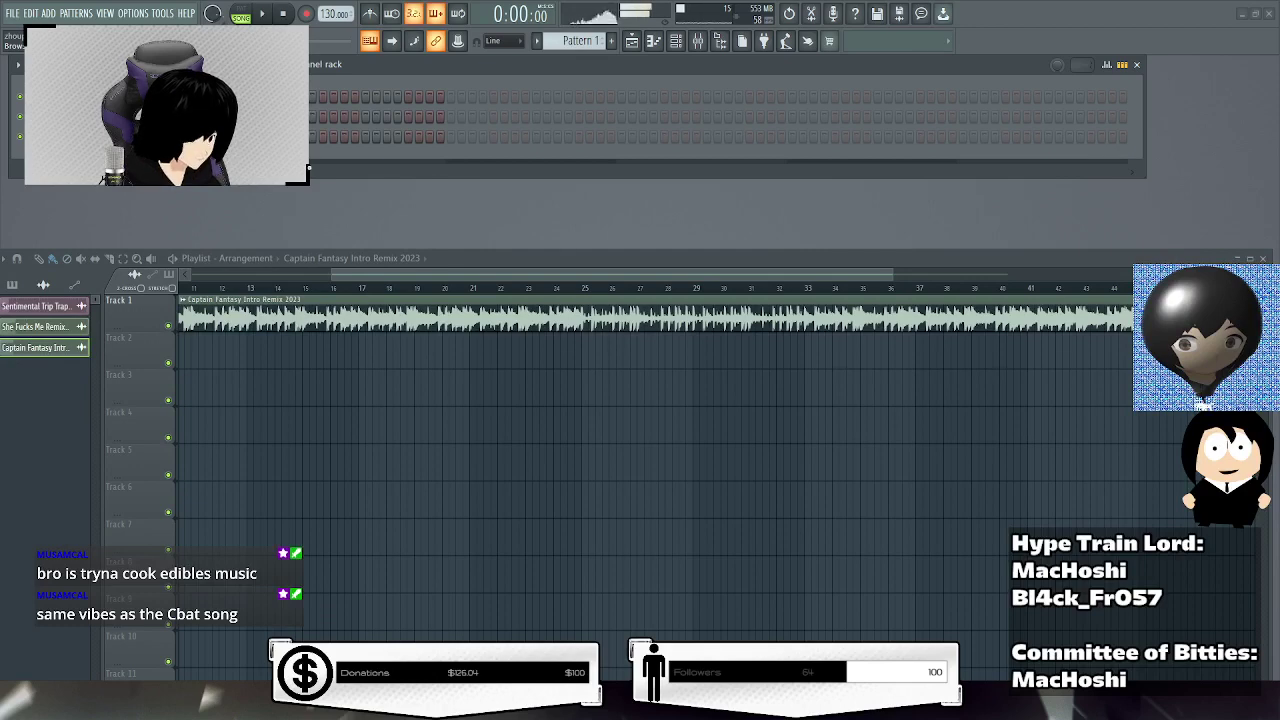
Play the Captain Fantasy backing track from the start, jump ahead to about bar 8, and pause playback.
left_click_drag(329, 270, 206, 263)
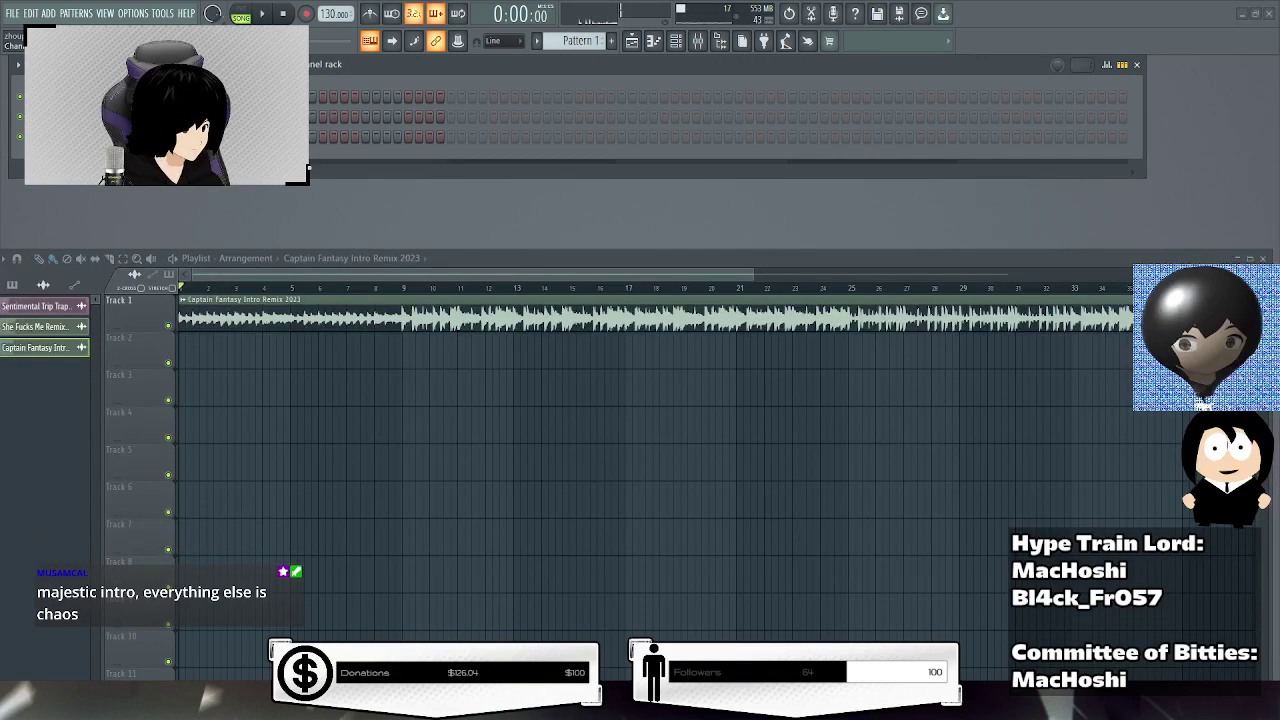
left_click(267, 14)
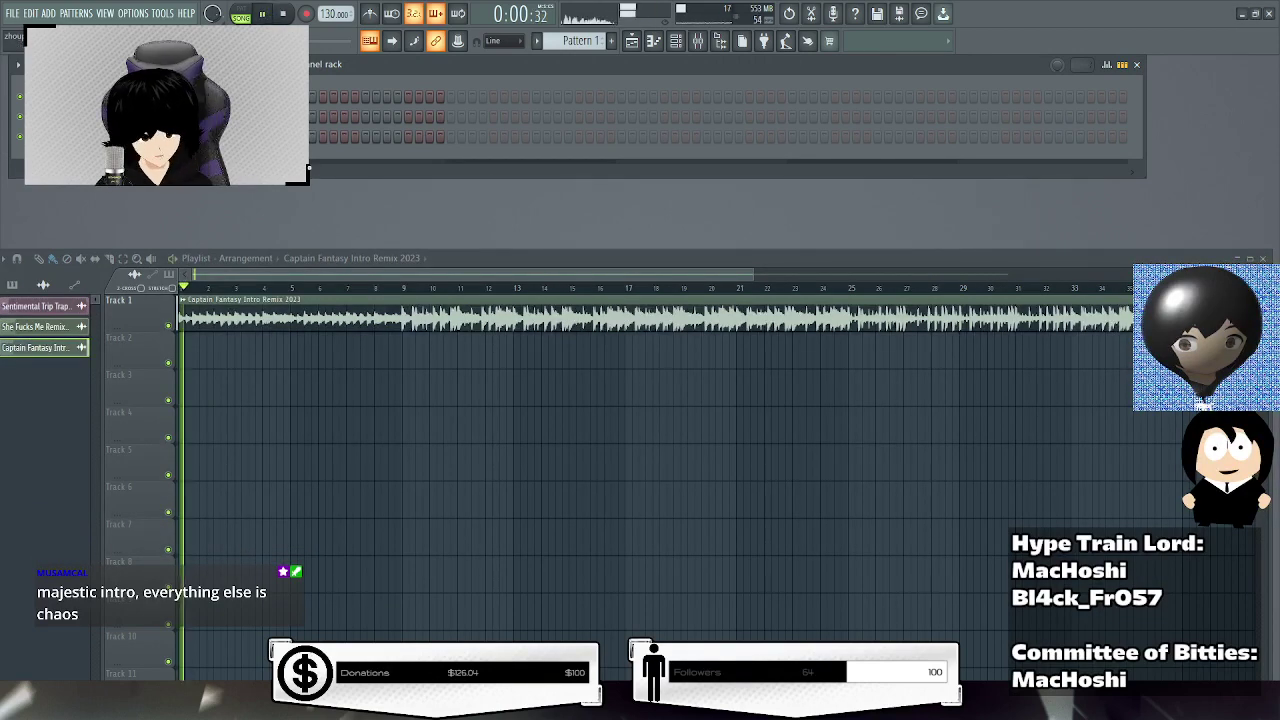
left_click(380, 291)
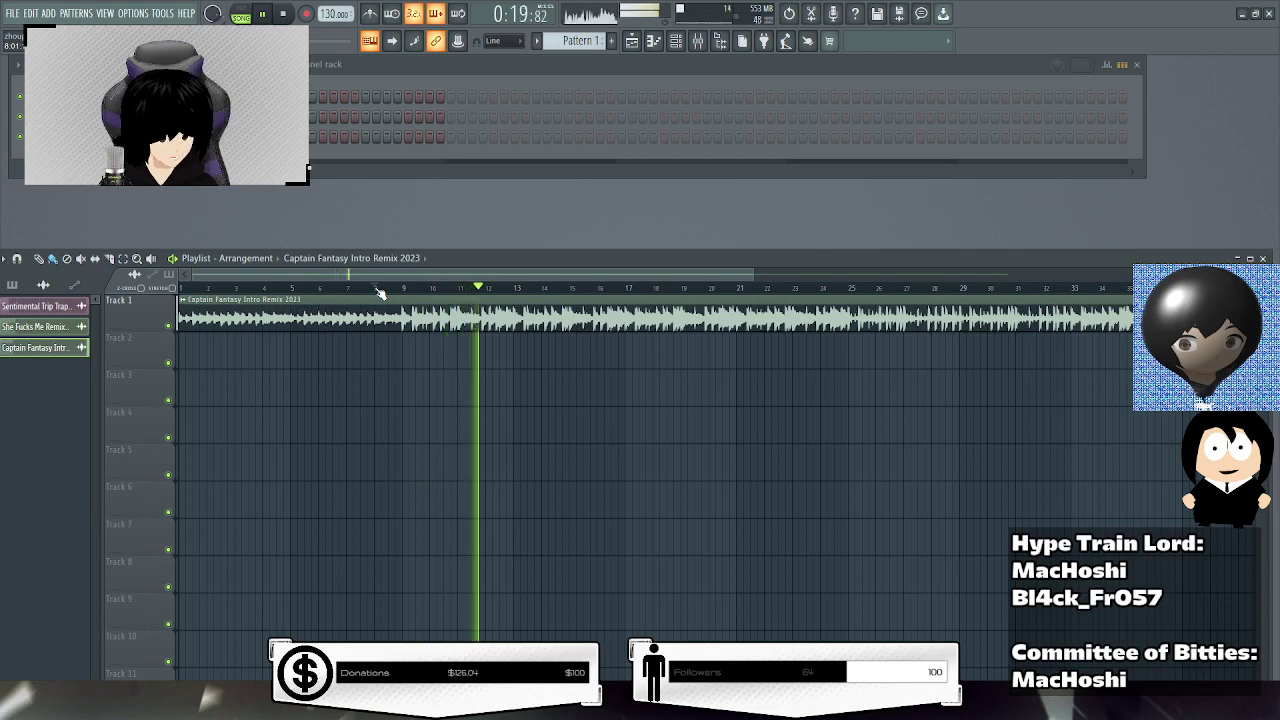
left_click_drag(332, 280, 385, 284)
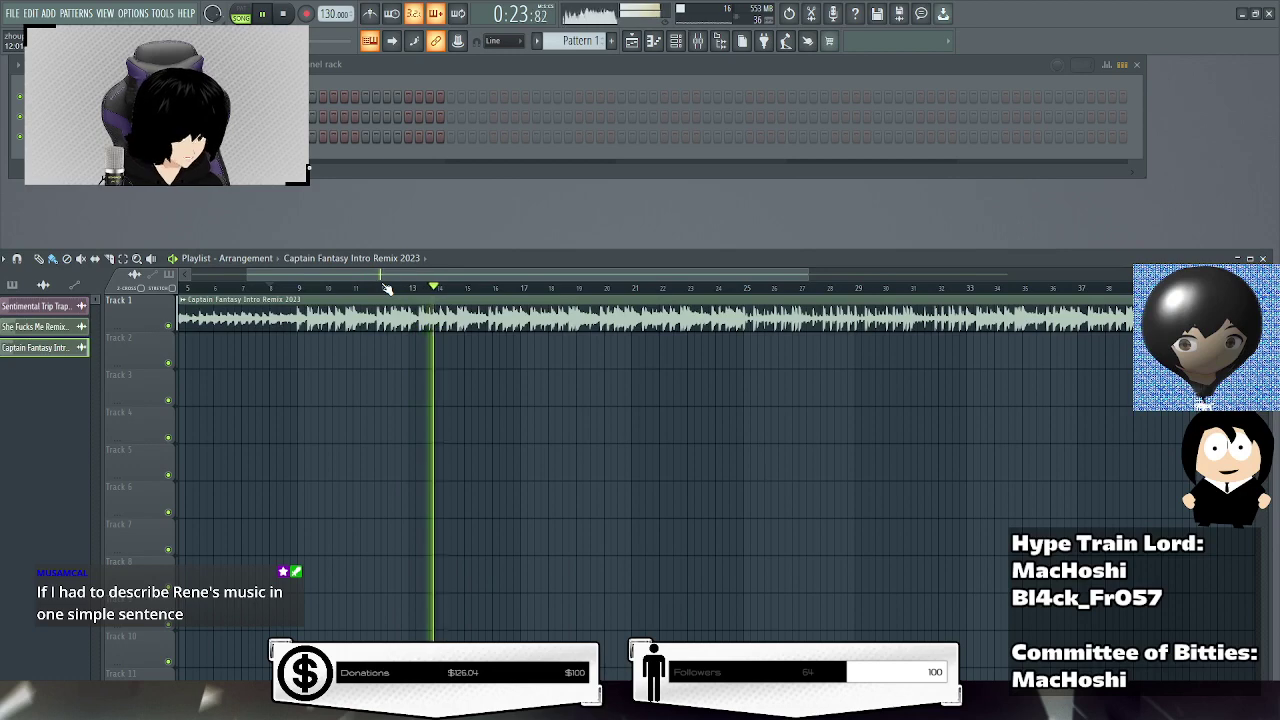
left_click(263, 15)
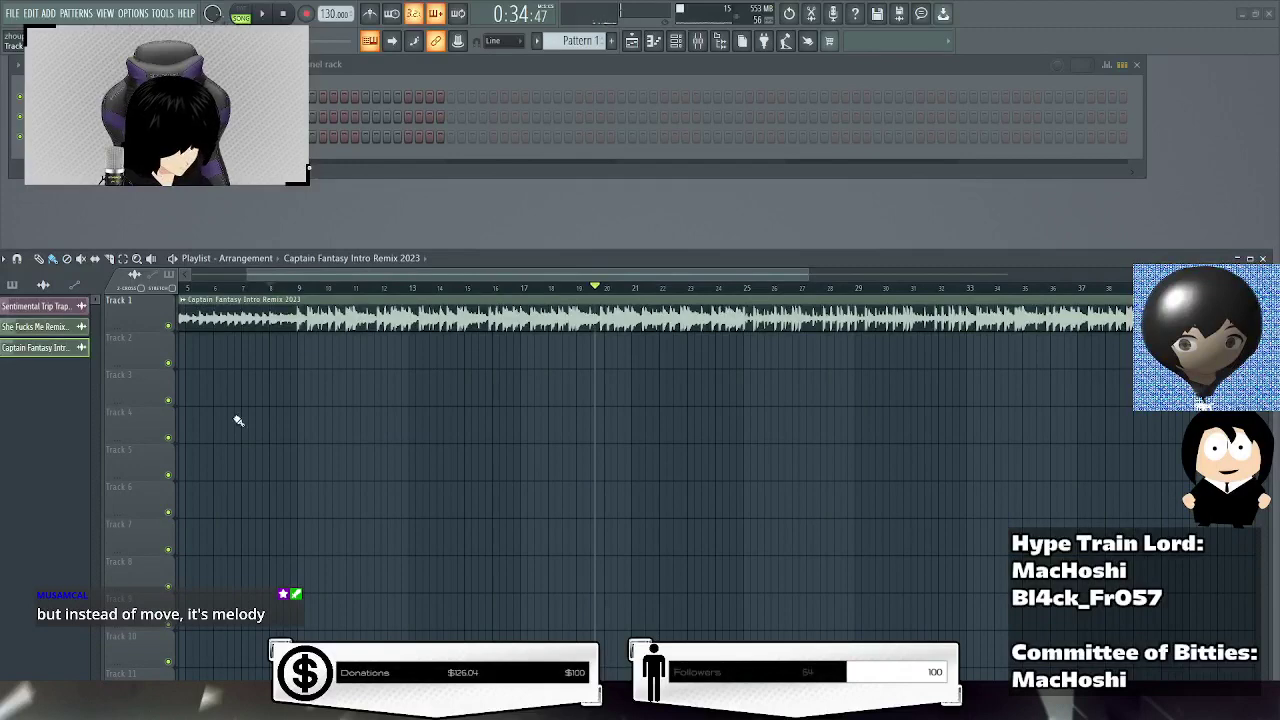
Resume the backing track from around bar 19, listen through to about bar 39, and pause.
scroll(549, 290, "right", 2)
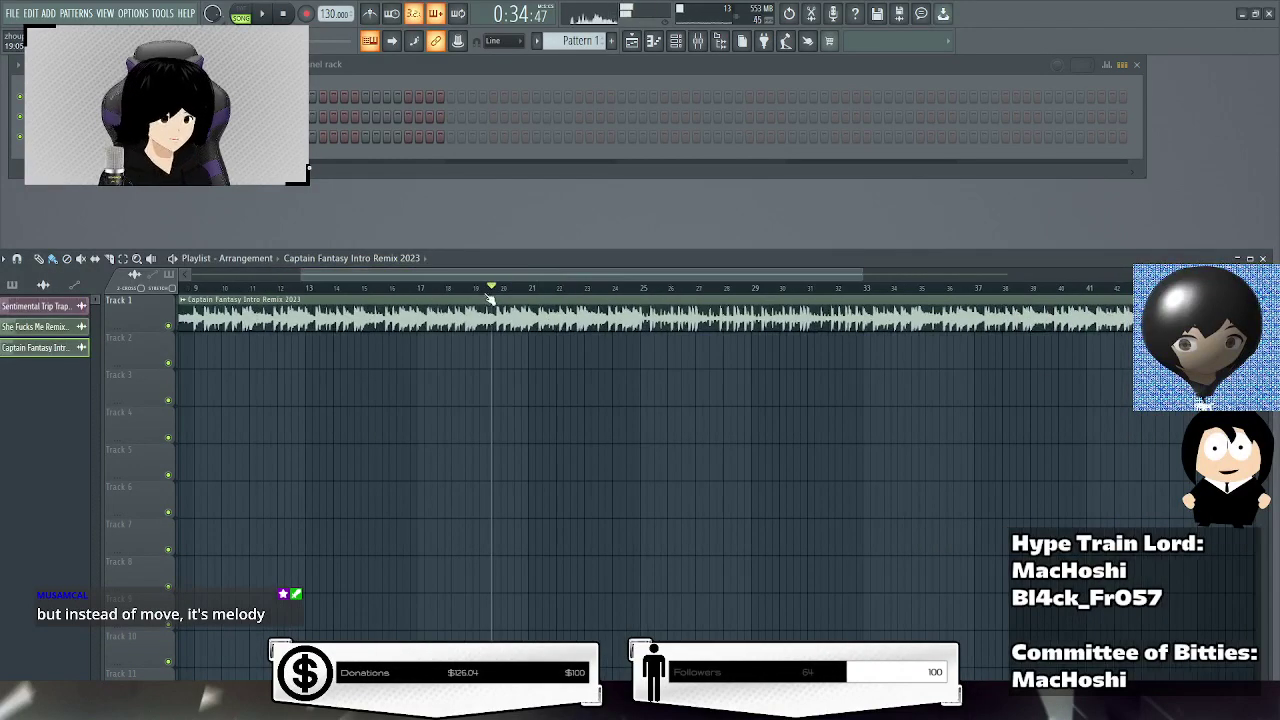
key("space")
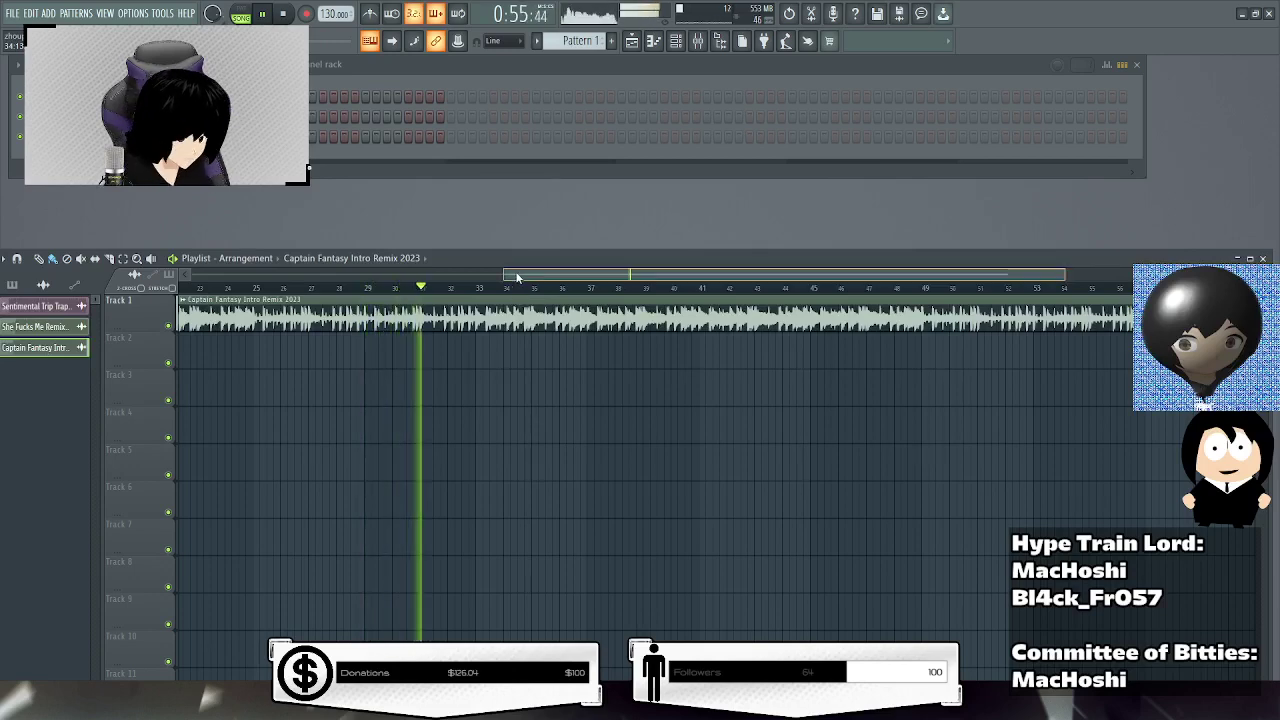
left_click_drag(512, 271, 533, 270)
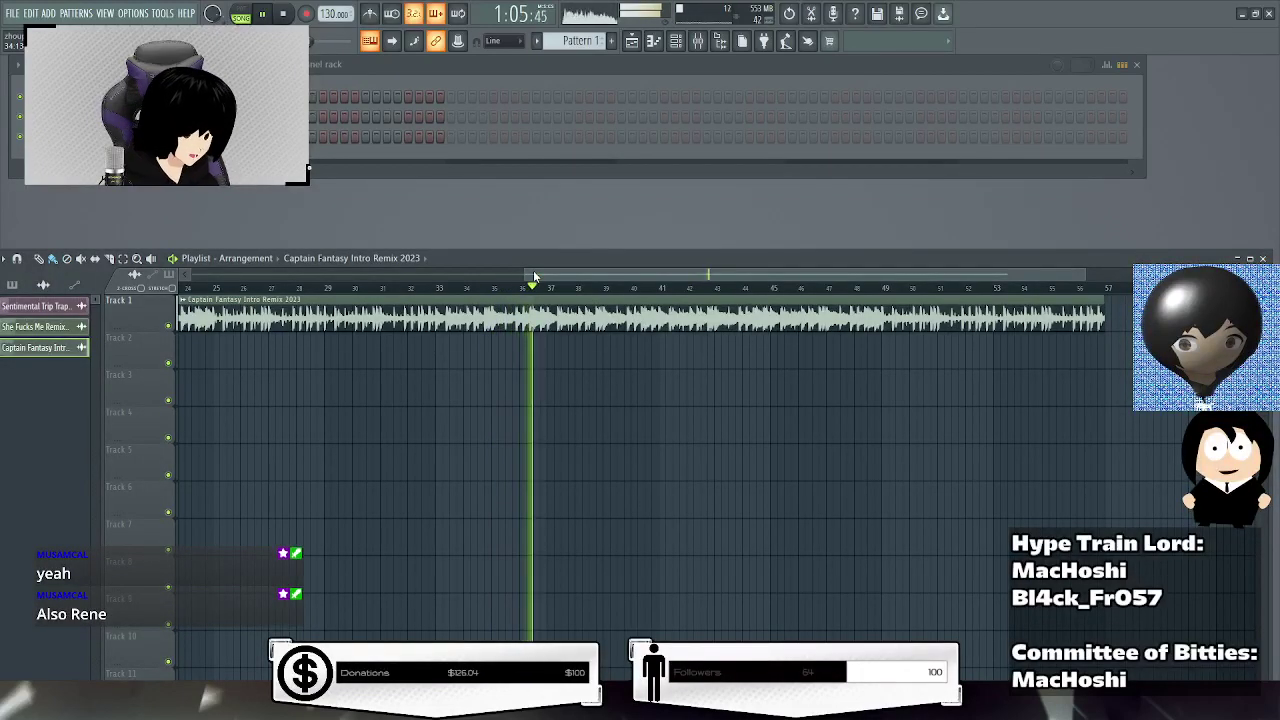
left_click_drag(533, 270, 569, 278)
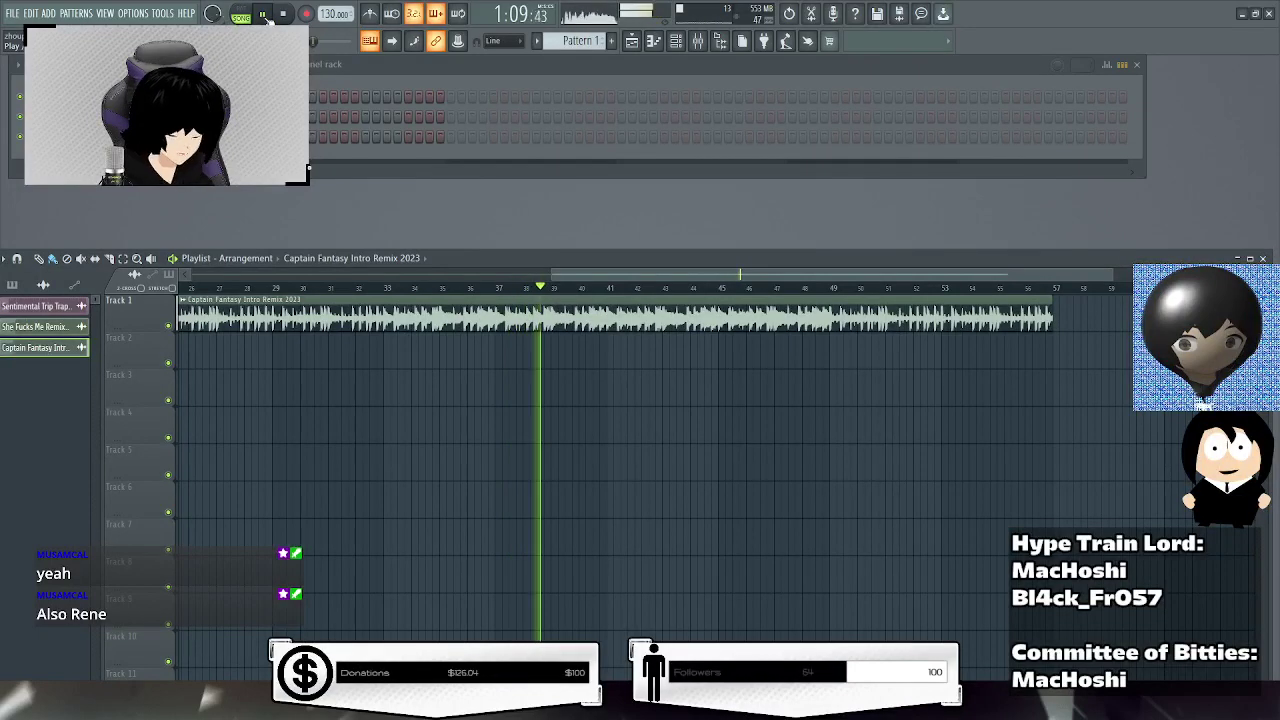
left_click(266, 16)
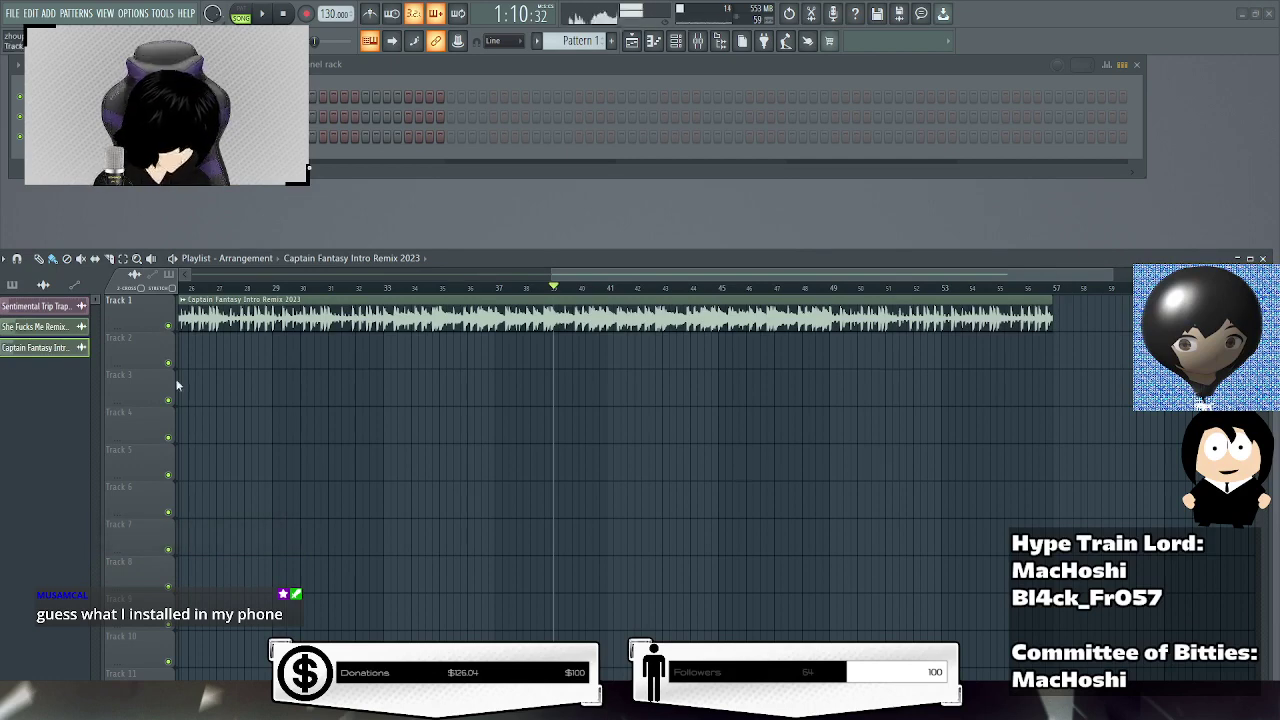
Bring up the mixer, reposition its window while checking the vocal on Insert 1, and hide it.
left_click(698, 40)
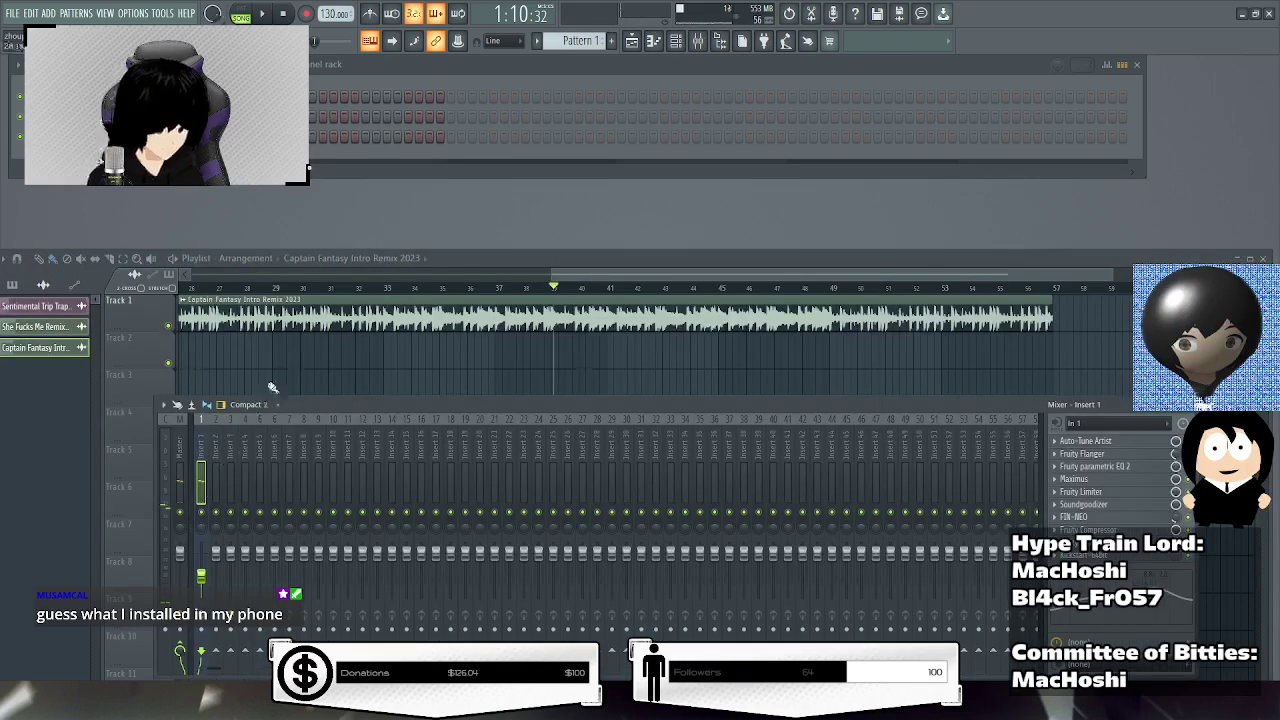
left_click_drag(296, 403, 352, 392)
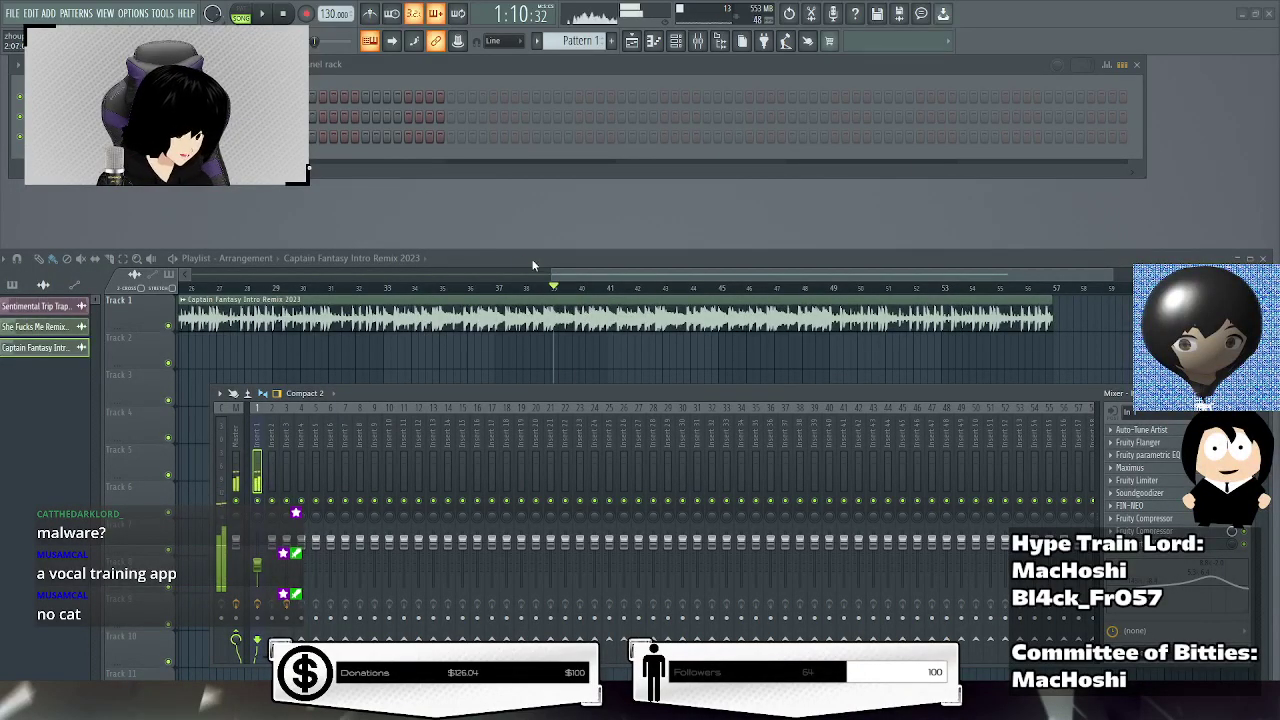
key("F9")
Set the song position to bar 9, audition the backing track from there, and stop playback.
left_click(315, 287)
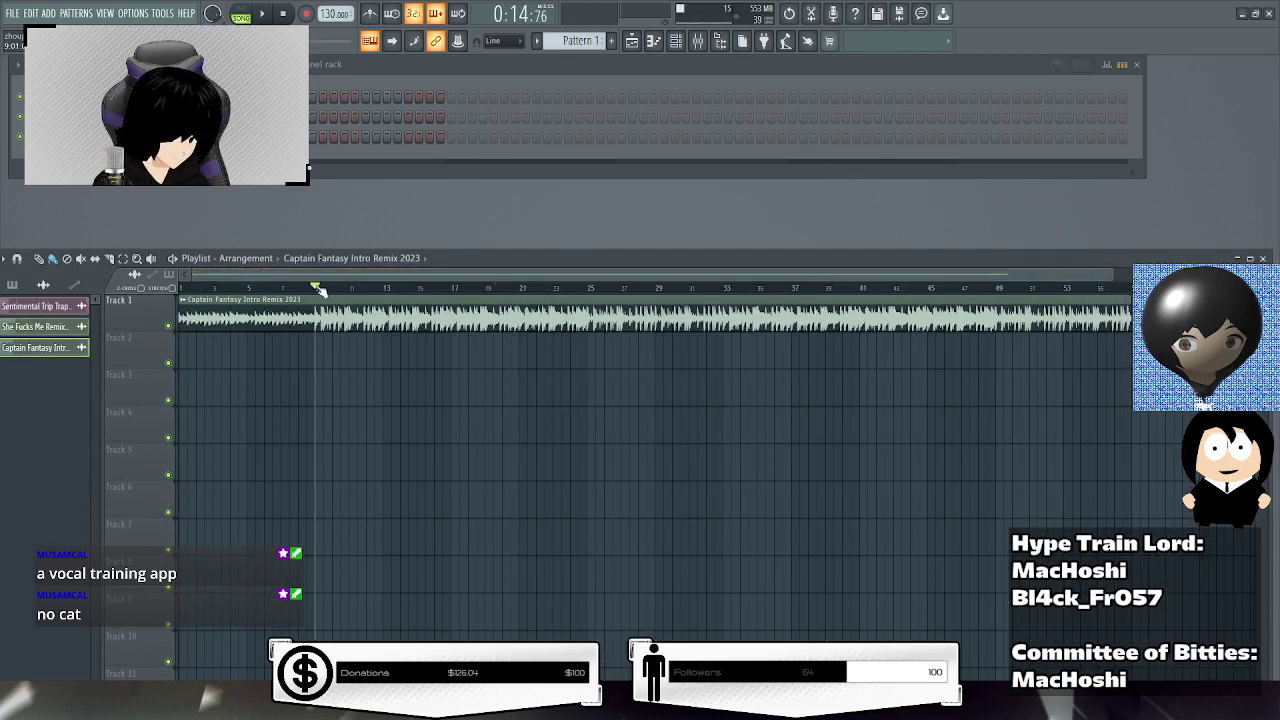
key("space")
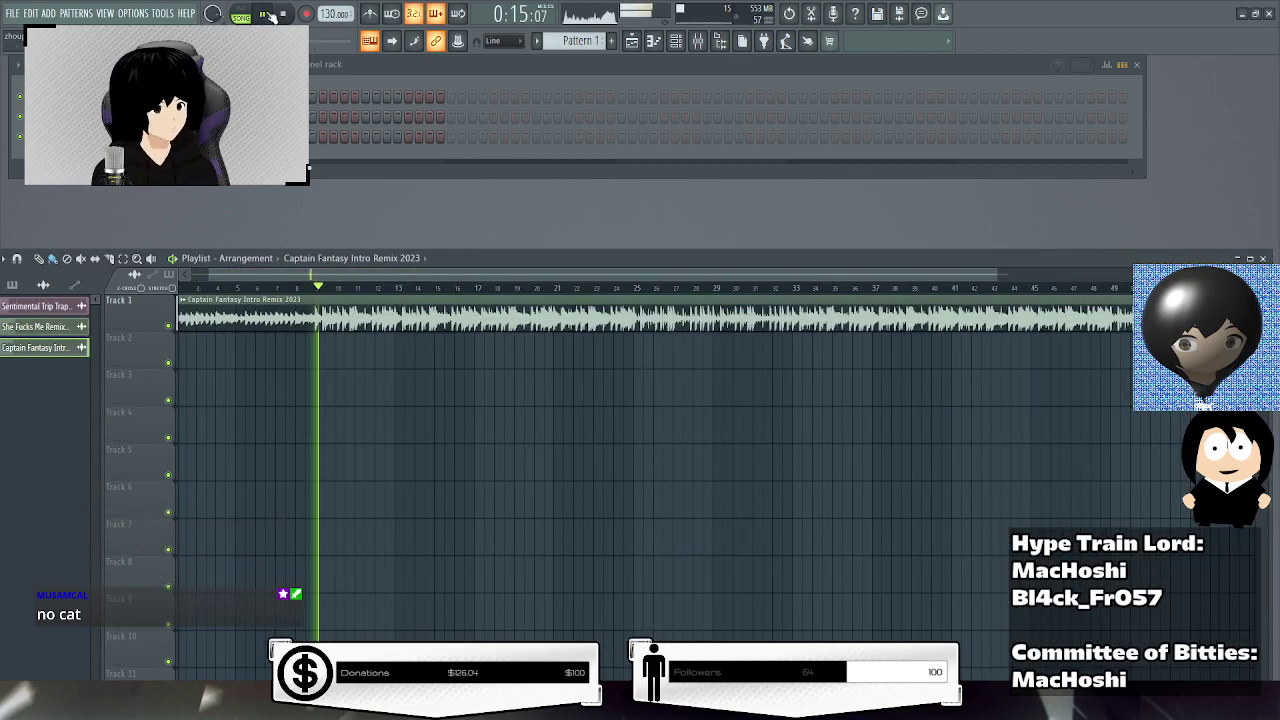
key("space")
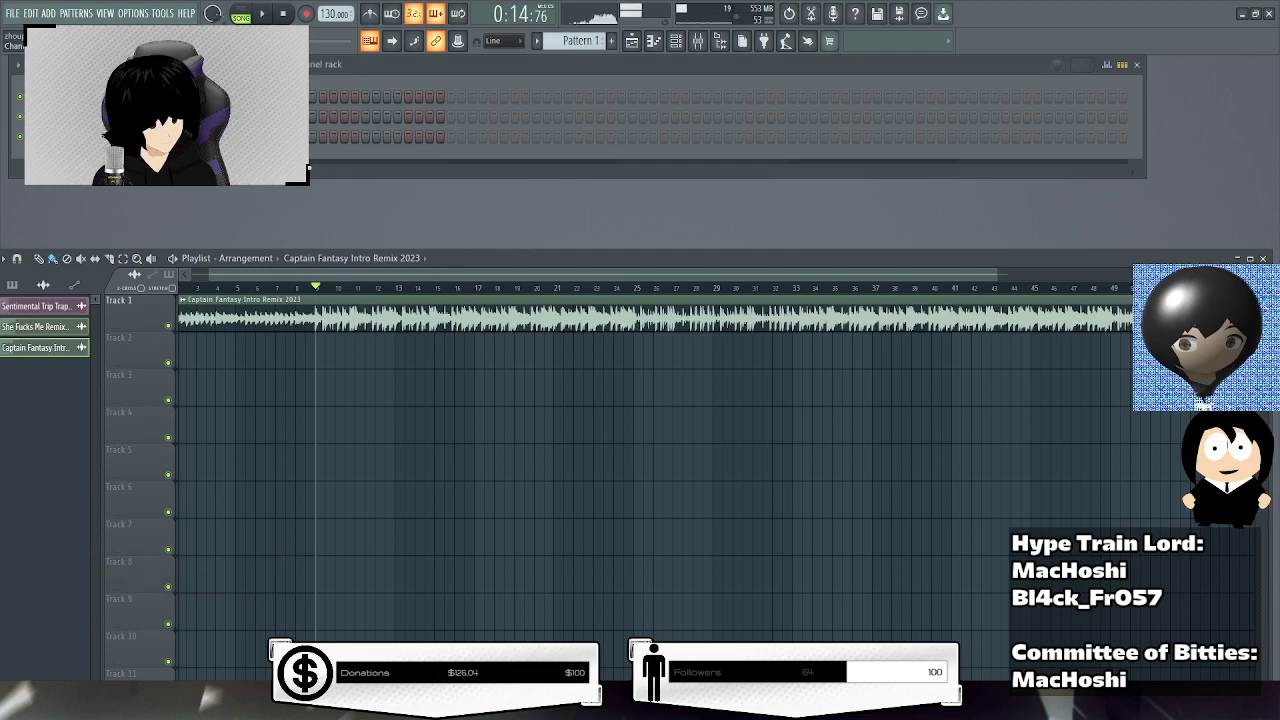
left_click(261, 14)
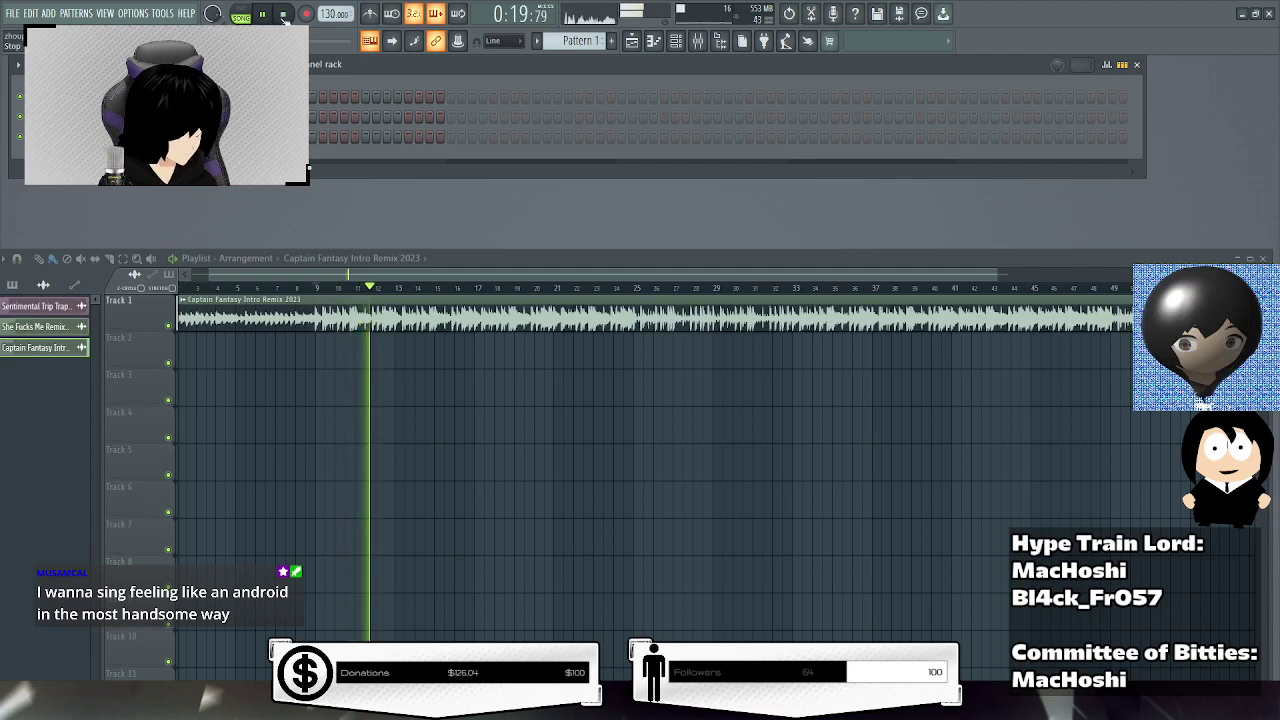
left_click(284, 15)
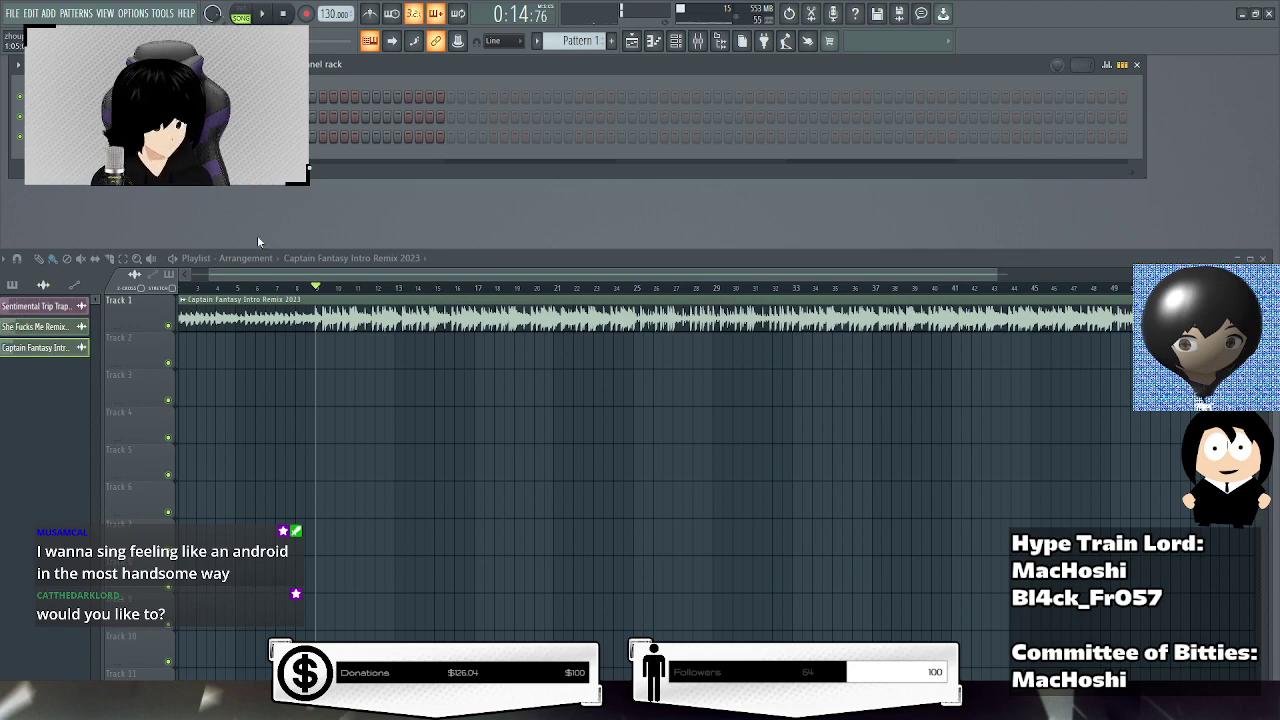
Bring the mixer back up and raise the volume fader of Insert 1.
scroll(248, 270, "up", 1)
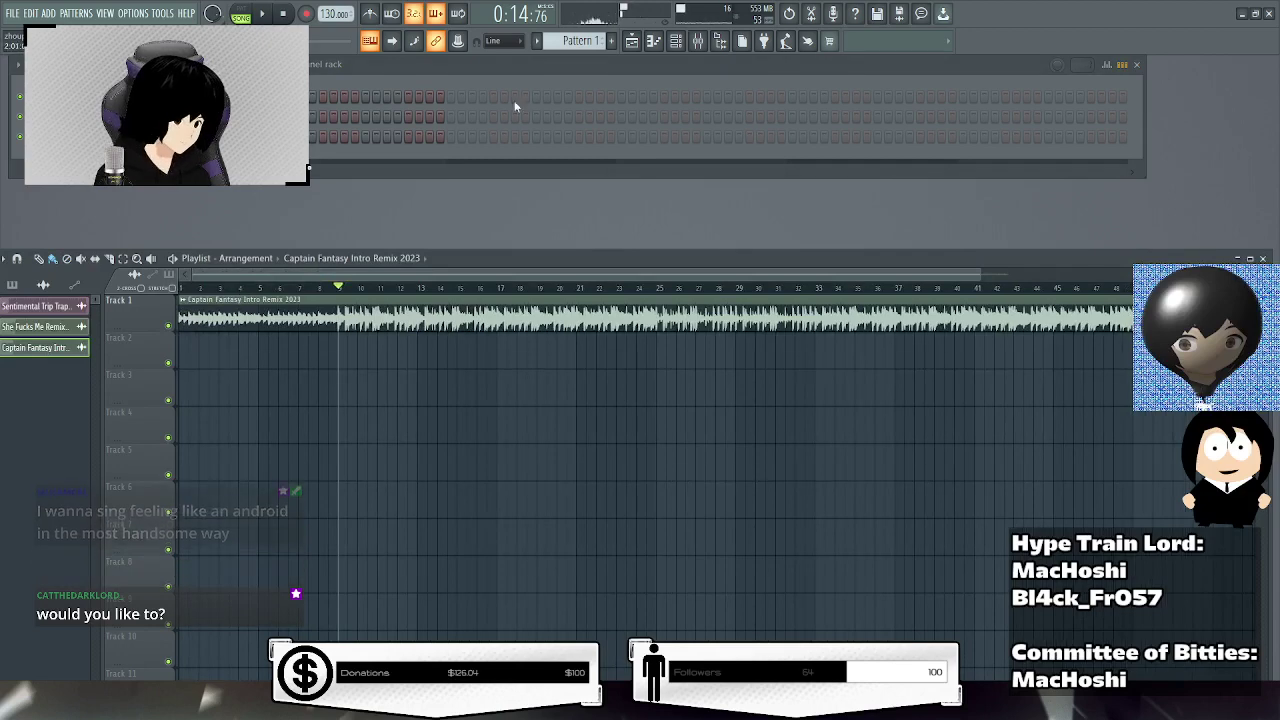
key("F9")
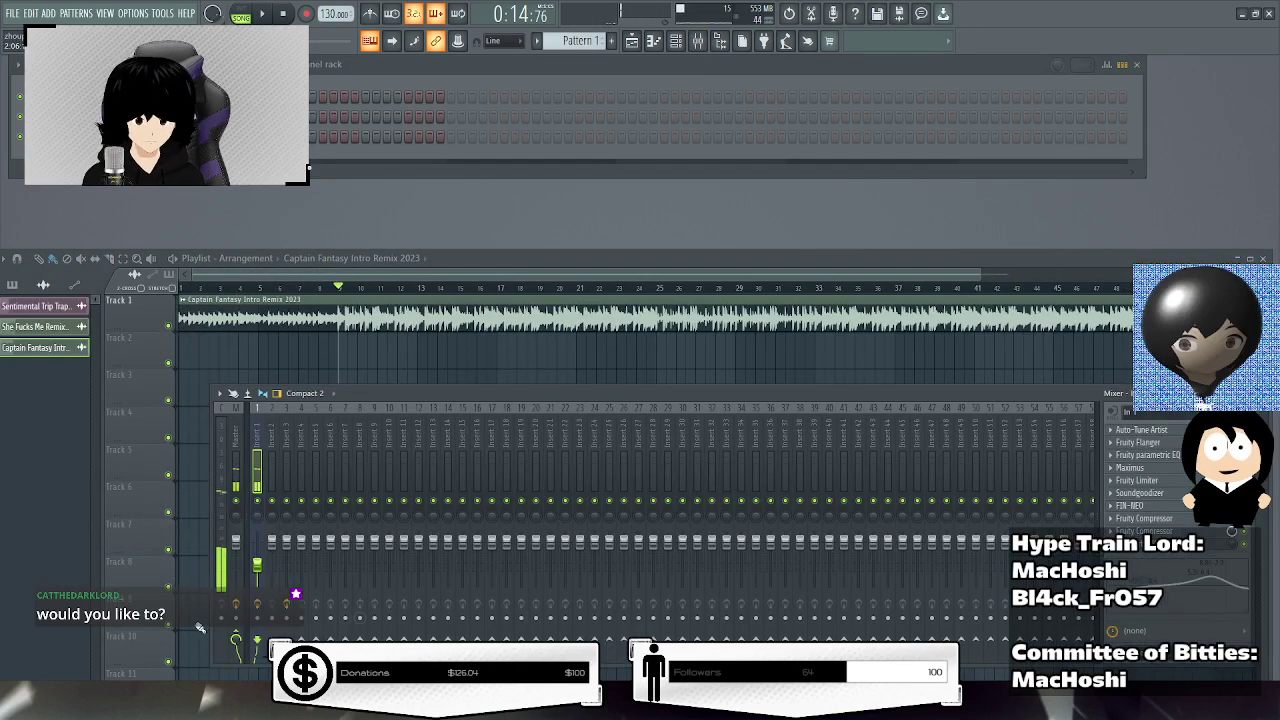
left_click_drag(258, 565, 262, 535)
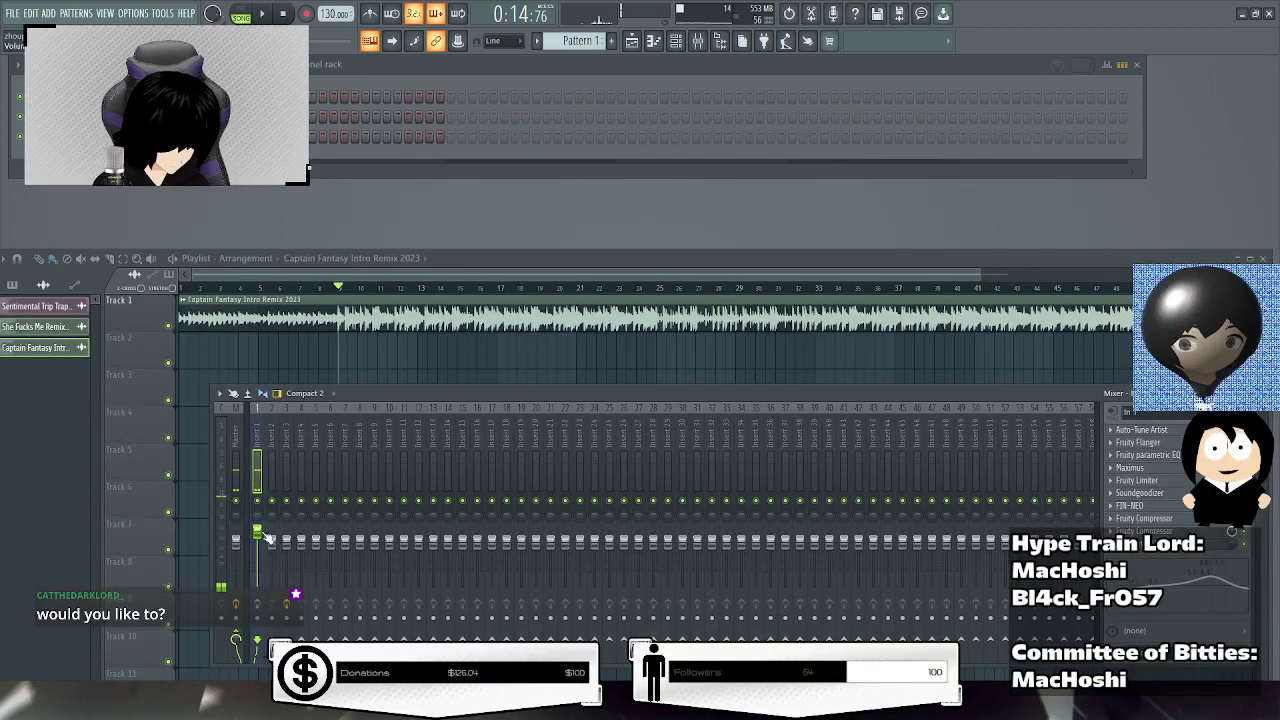
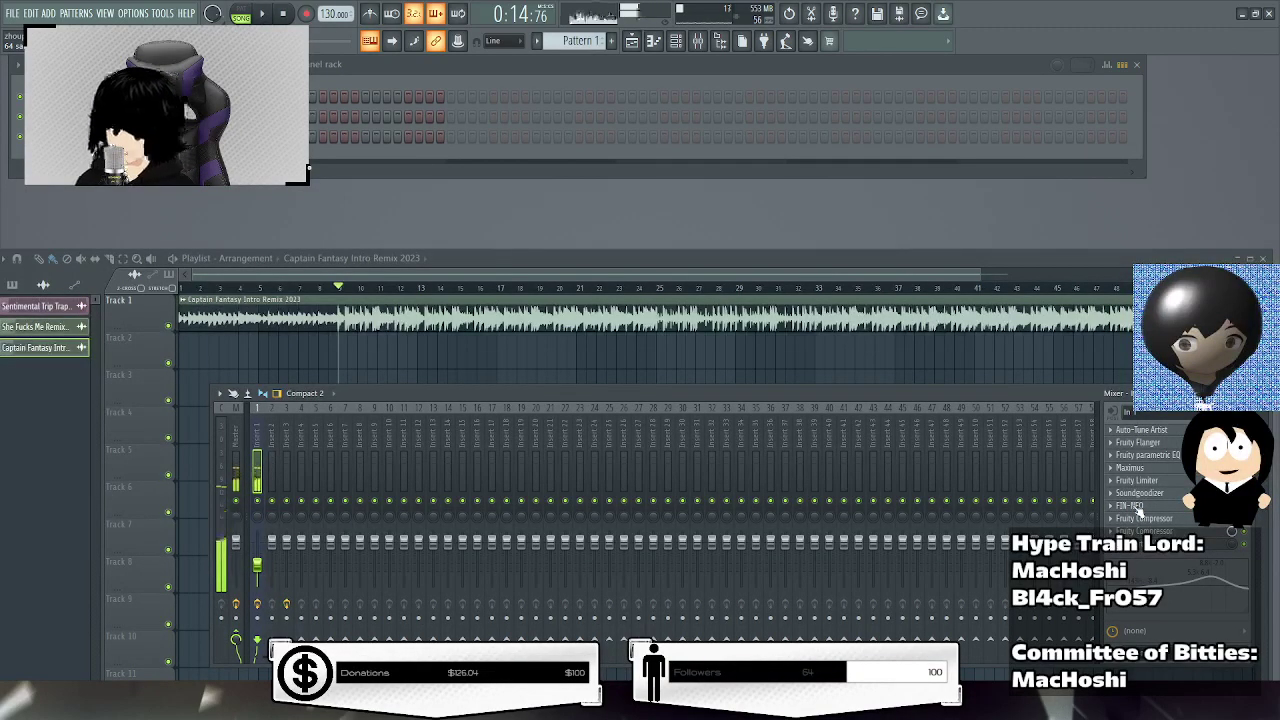
Set Variation 2 of the FIN-NEO effect on Insert 1 to 92 and close the plugin.
left_click(1136, 508)
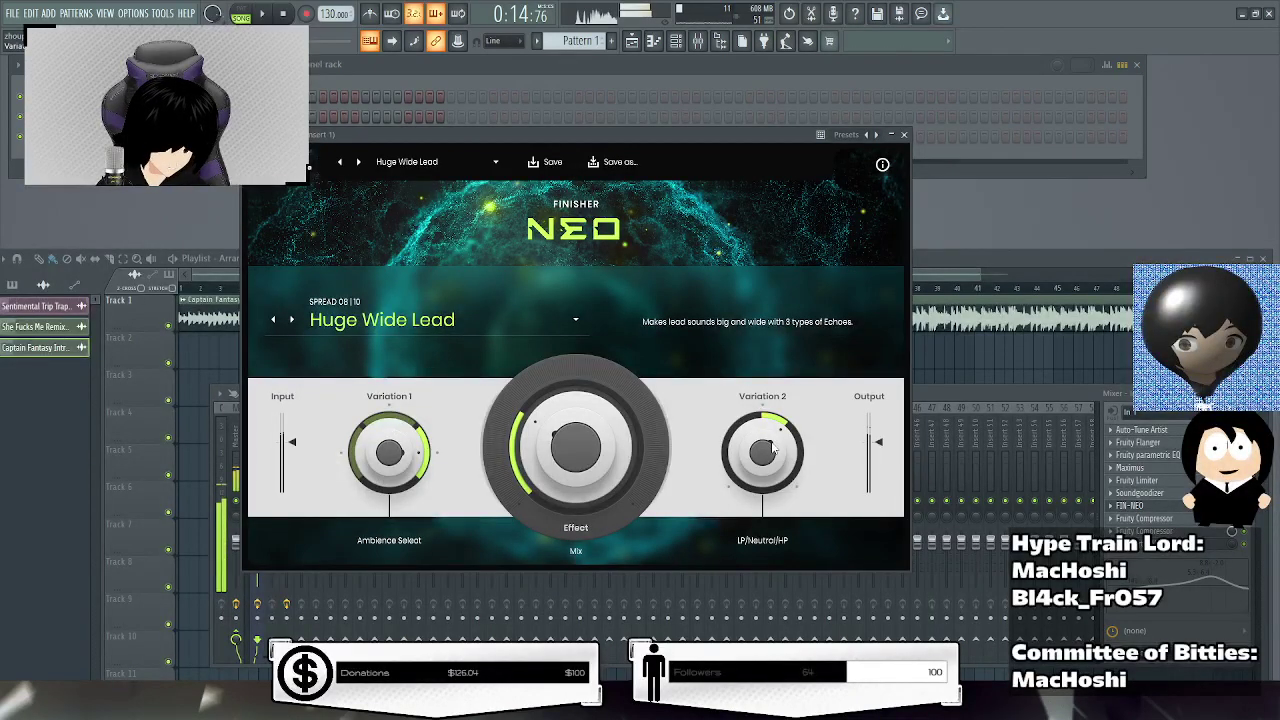
left_click_drag(772, 450, 778, 400)
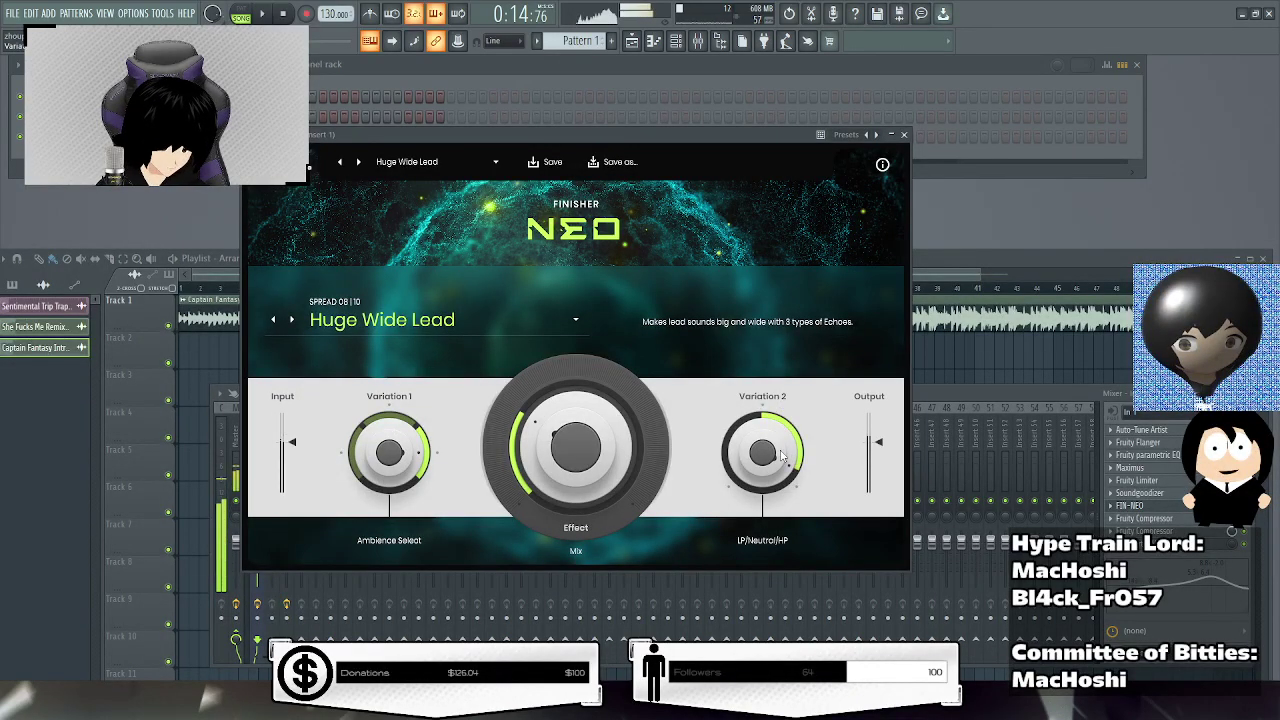
scroll(778, 447, "up", 2)
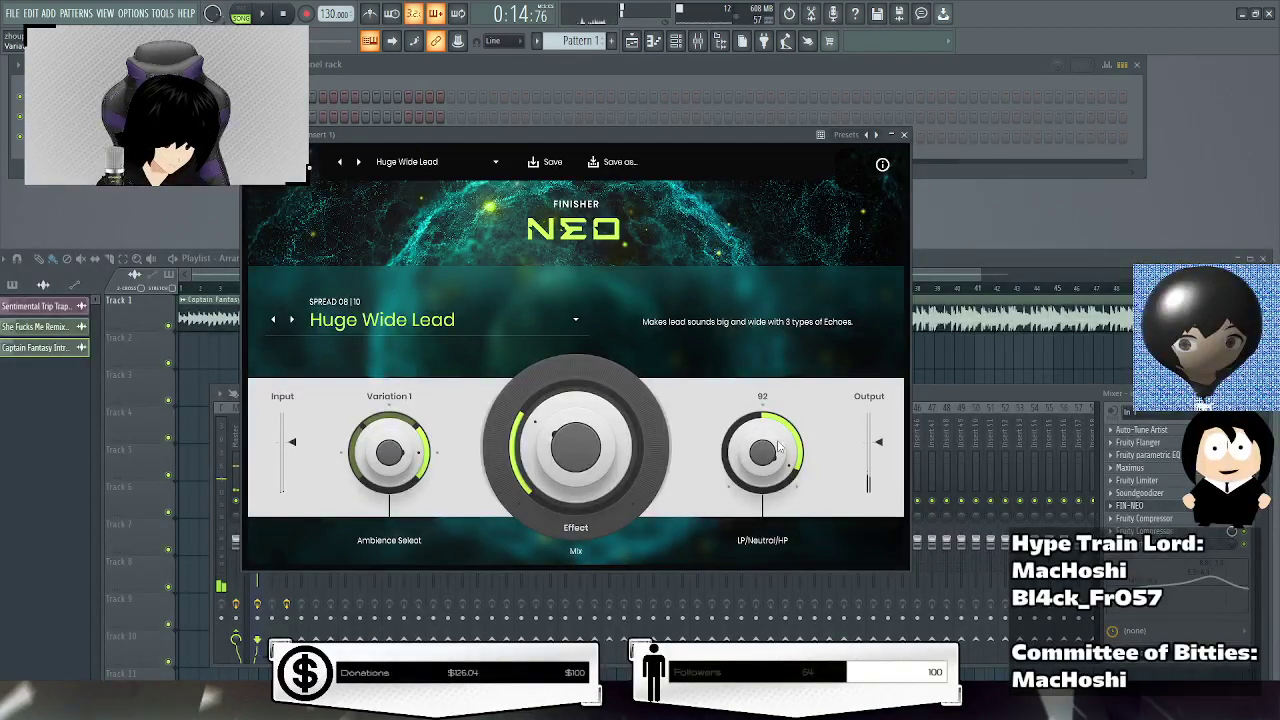
left_click(905, 134)
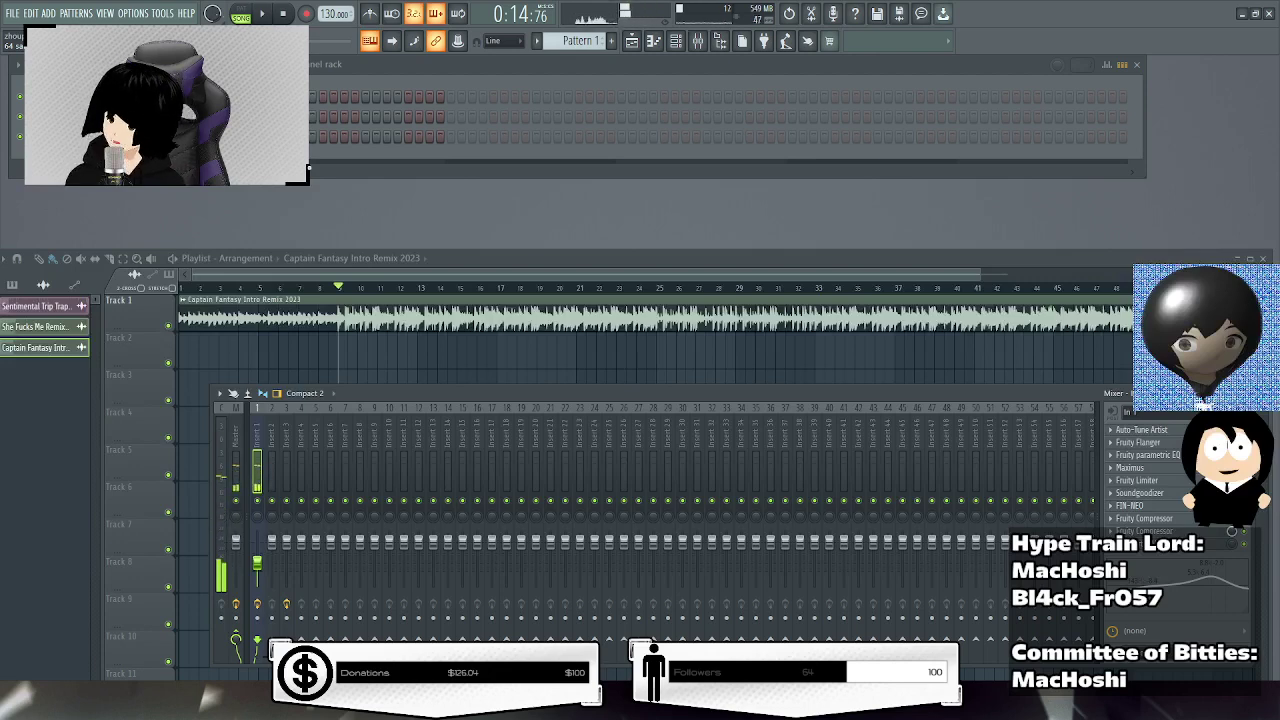
Rehearse the vocal over the backing track from bar 9, pause, and lower Insert 1's volume fader slightly.
key("space")
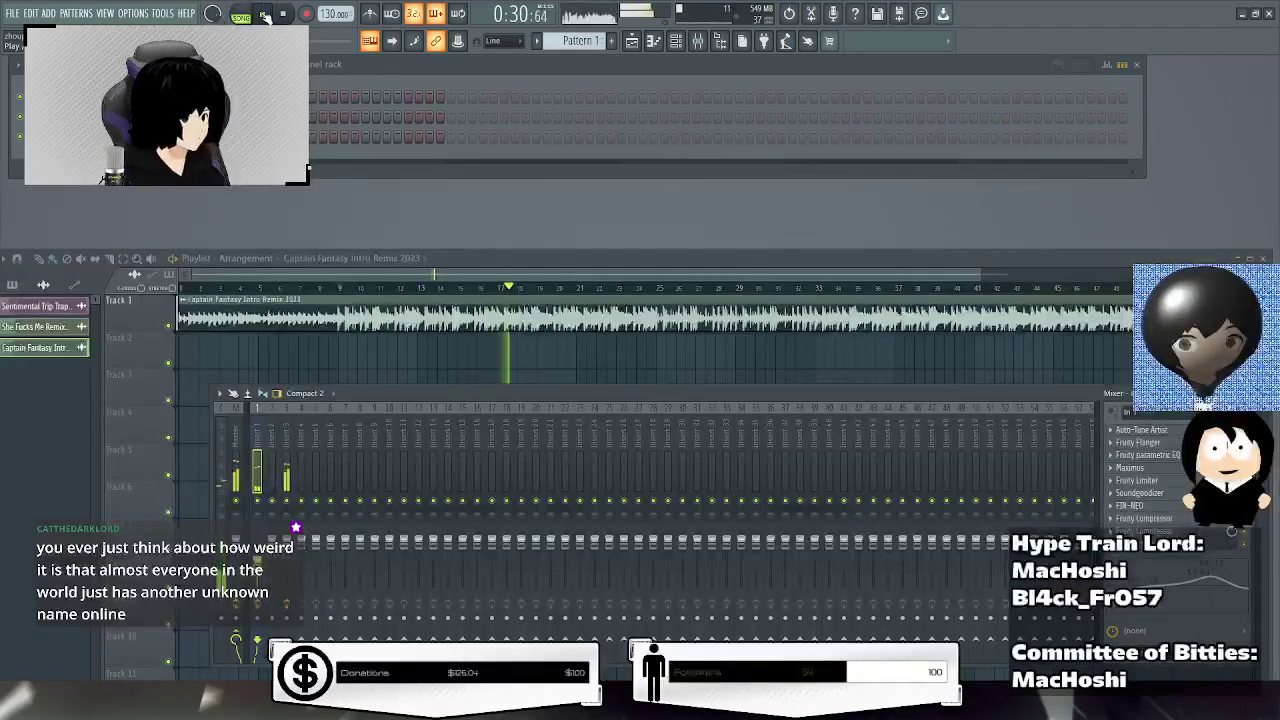
key("space")
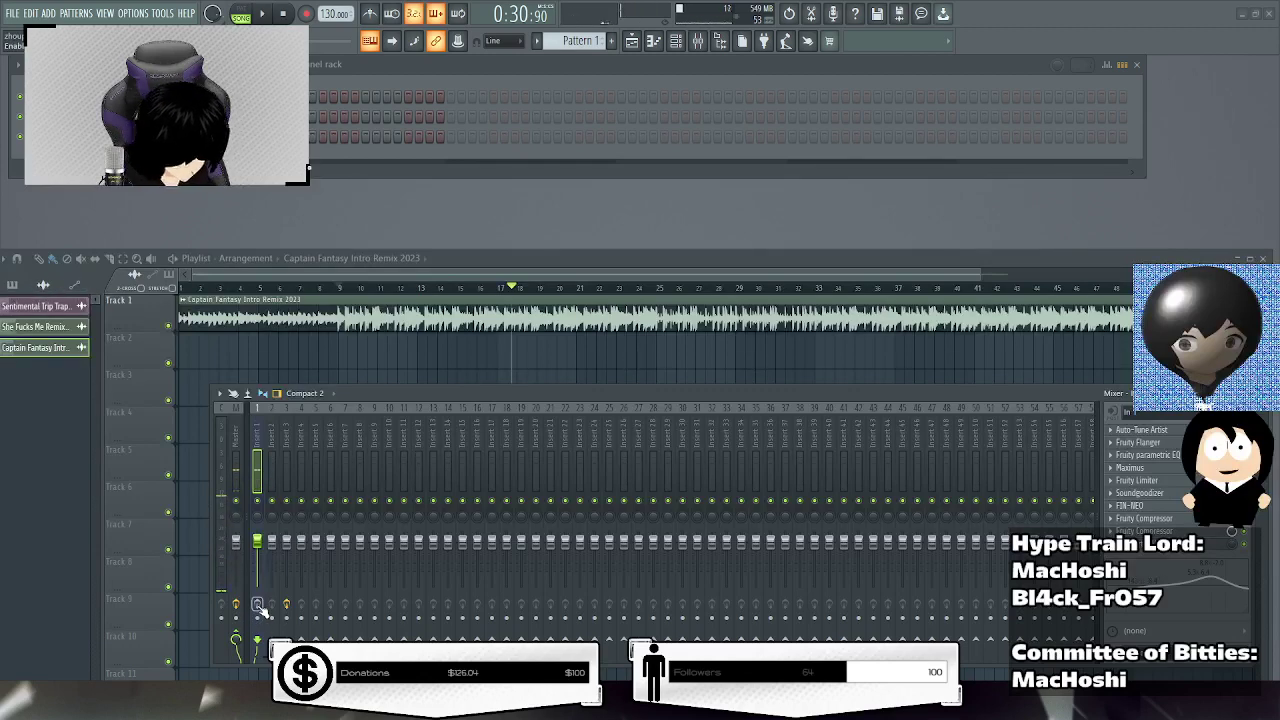
left_click_drag(257, 541, 257, 556)
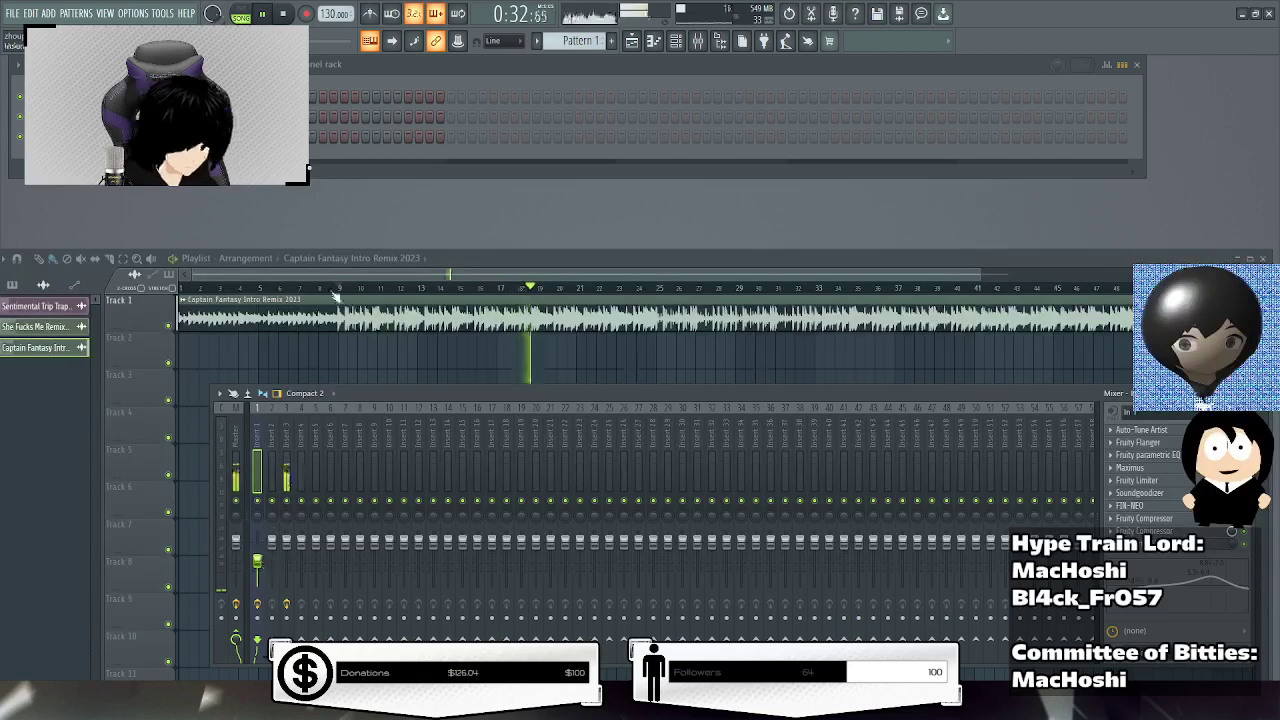
Keep rehearsing the vocal over the rest of the backing track, toggling the mixer as needed, and stop playback.
key("F9")
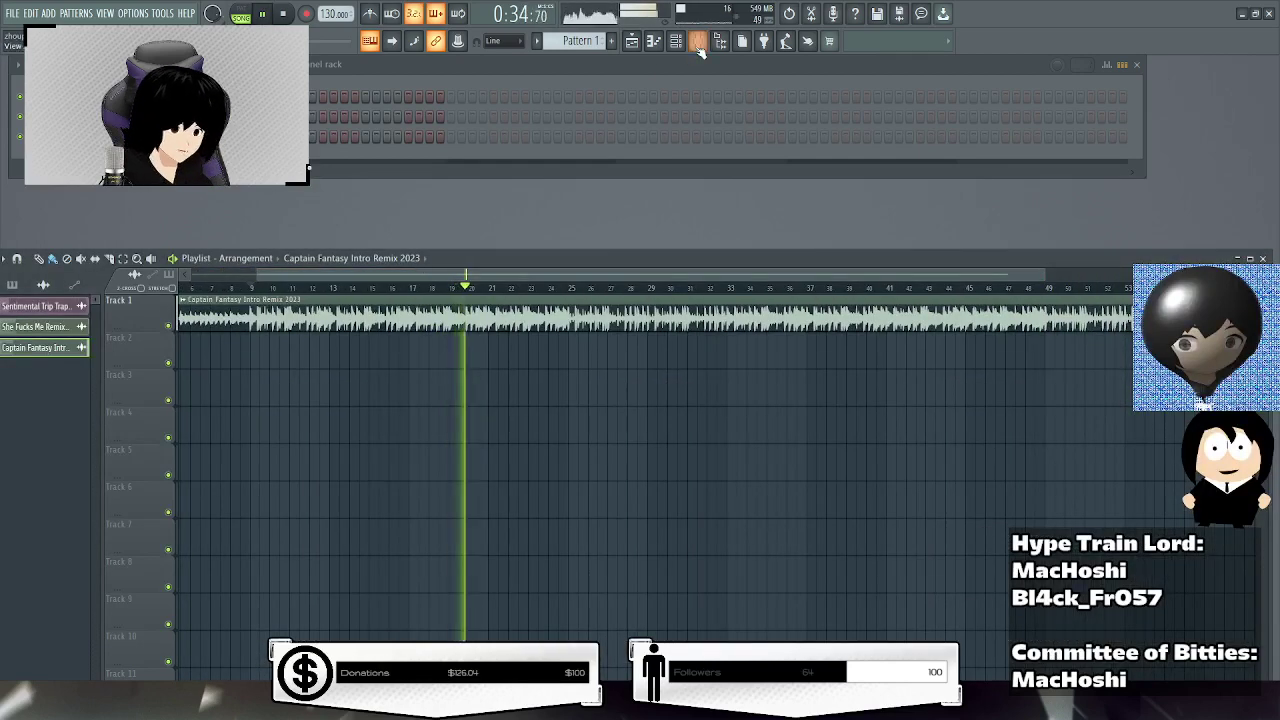
key("F9")
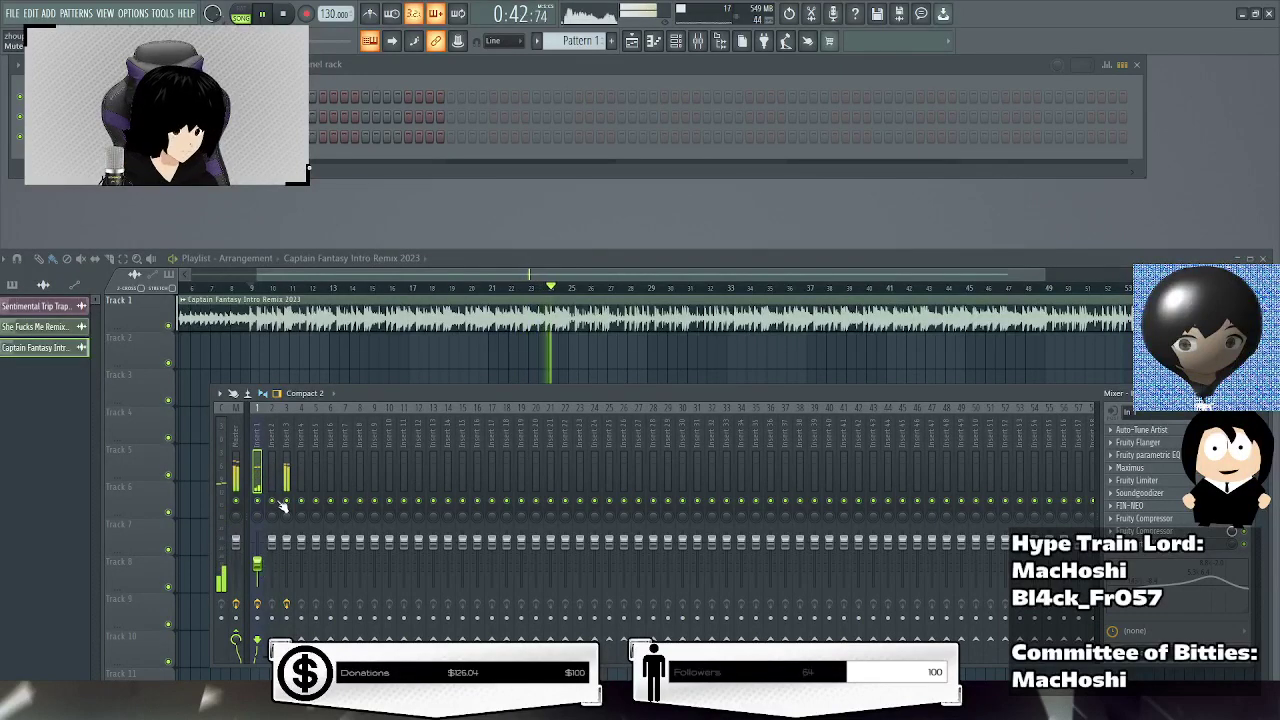
scroll(287, 318, "down", 1)
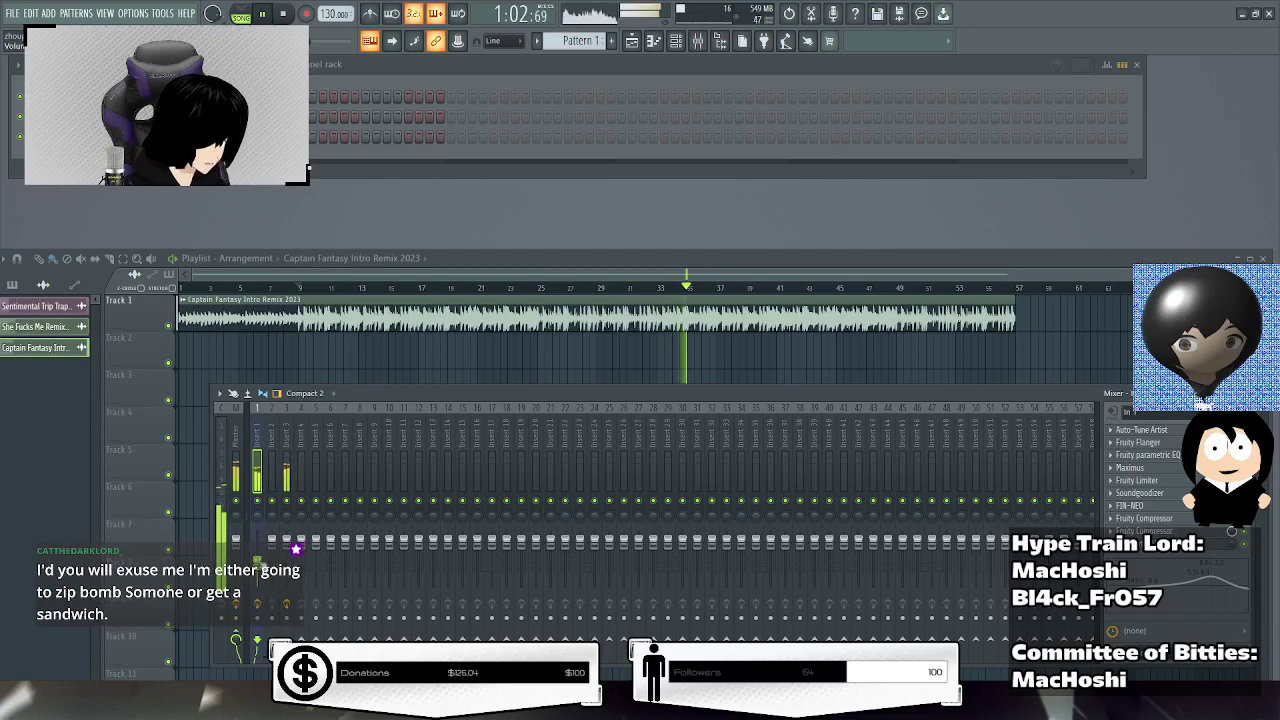
left_click(265, 14)
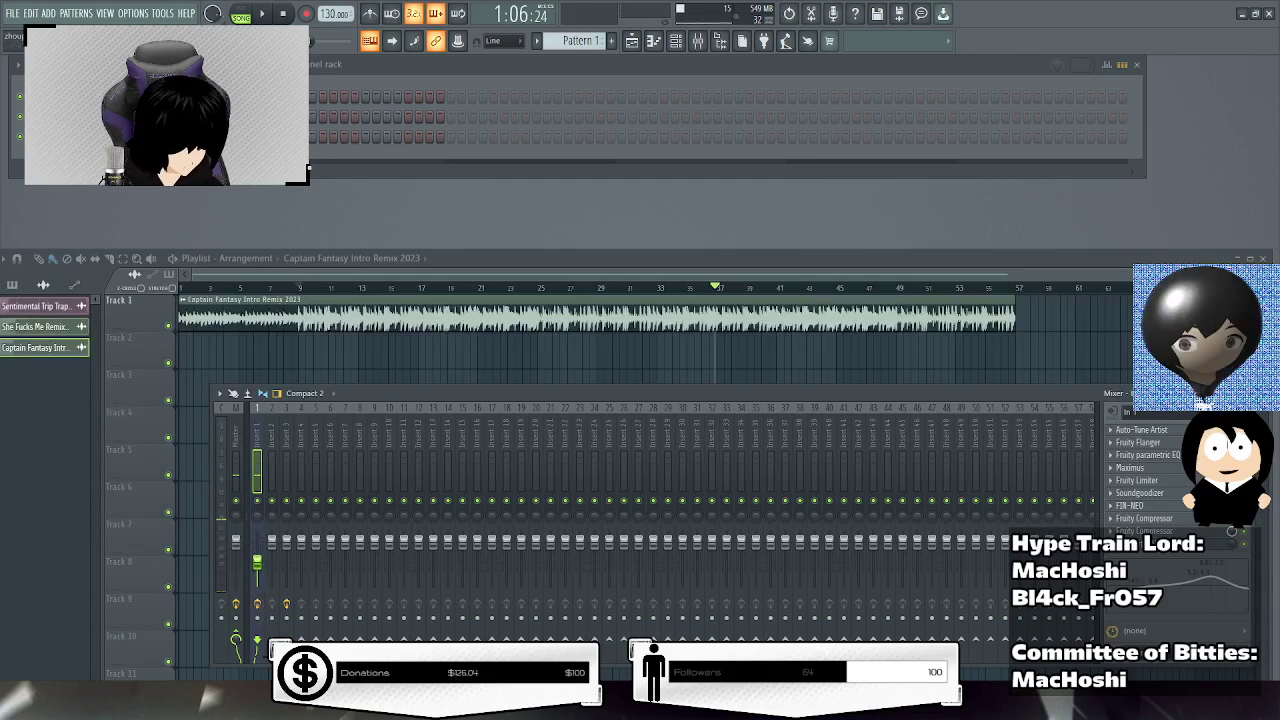
left_click_drag(352, 270, 457, 289)
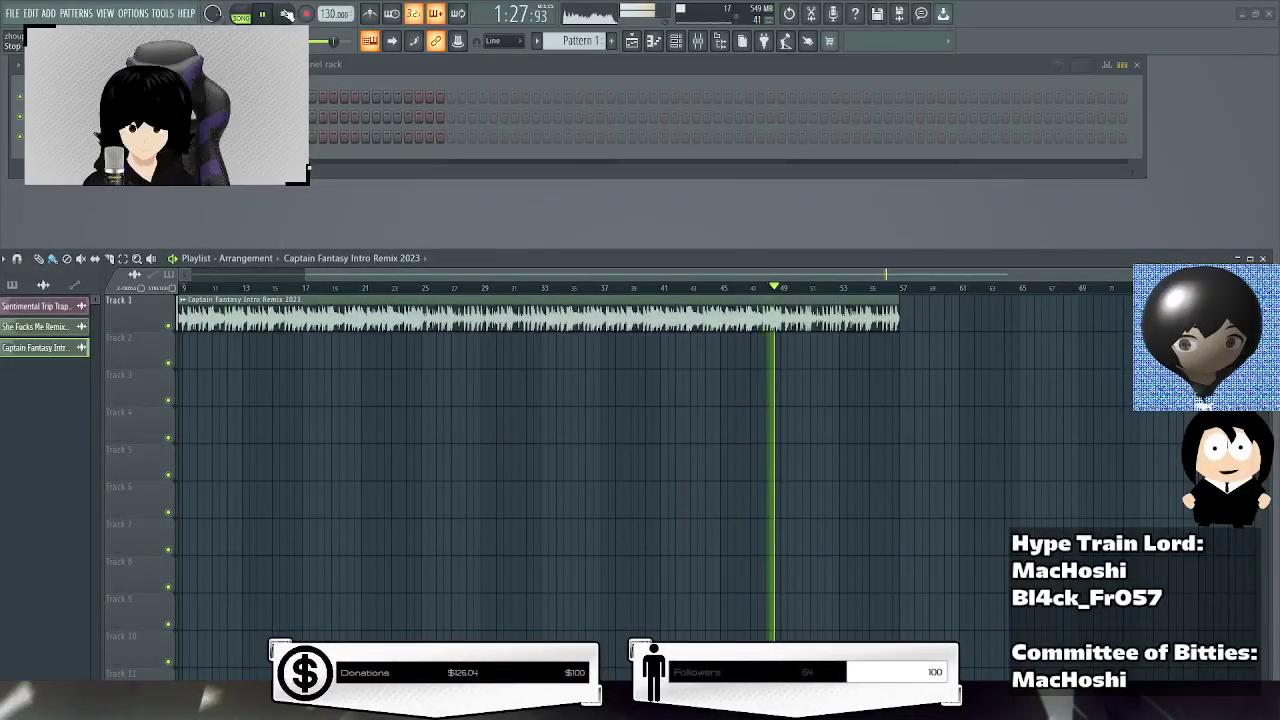
left_click(287, 14)
Remove the Captain Fantasy clip from the playlist and load Rugrats Theme Song Intro HQ #2 (consolidated) as a new audio clip.
key("ctrl+z")
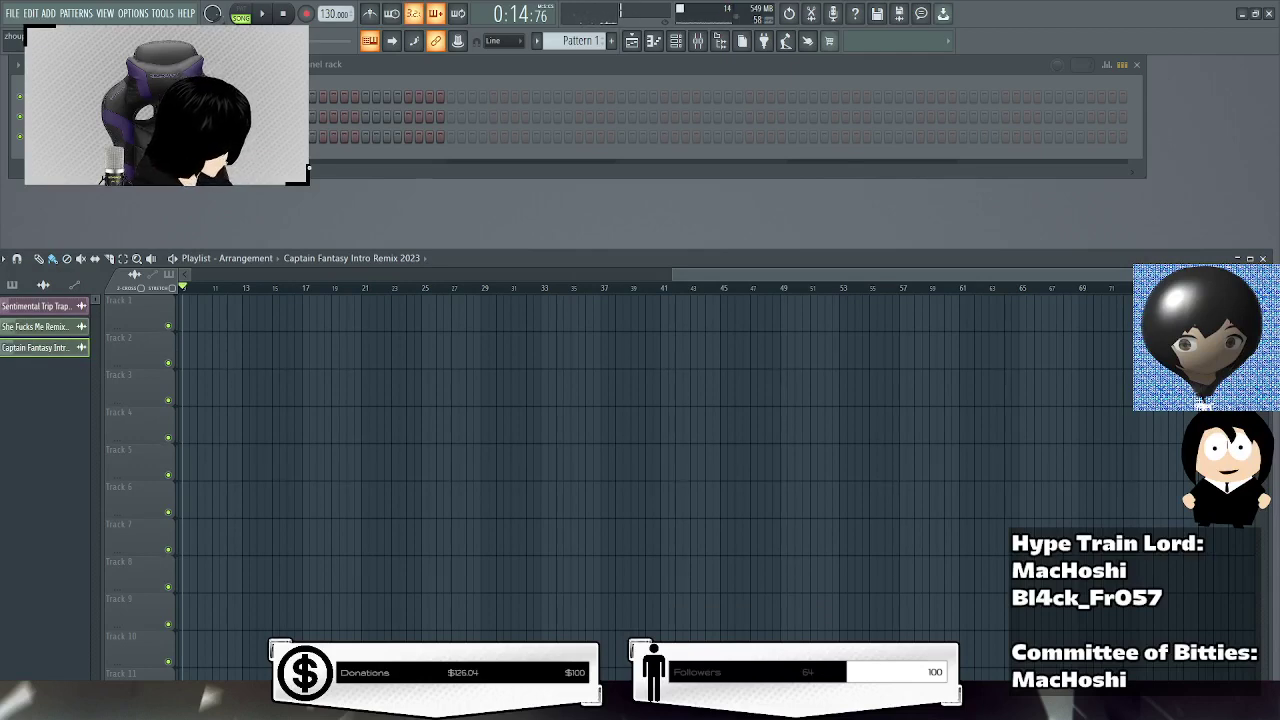
left_click_drag(471, 331, 430, 342)
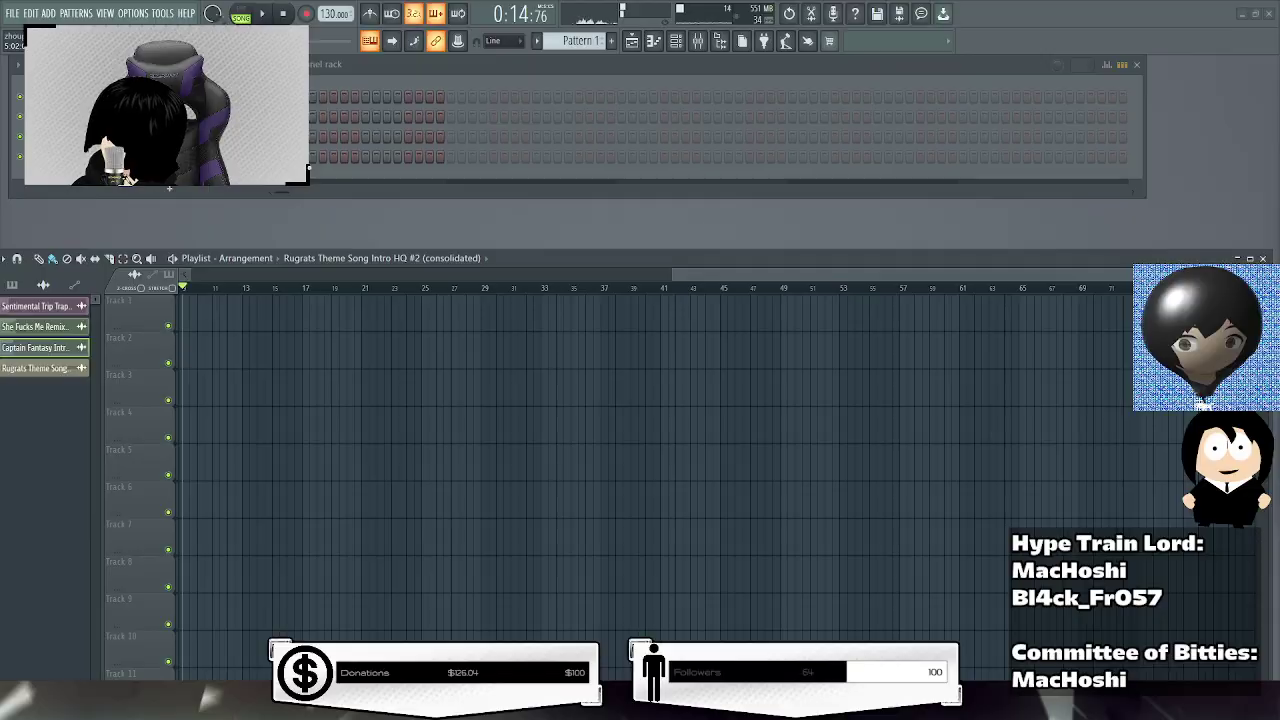
Switch to the Lost in Random live stream on Twitch and send "ooh secrets....yum" with the LUL emote in its chat.
key("alt+Tab")
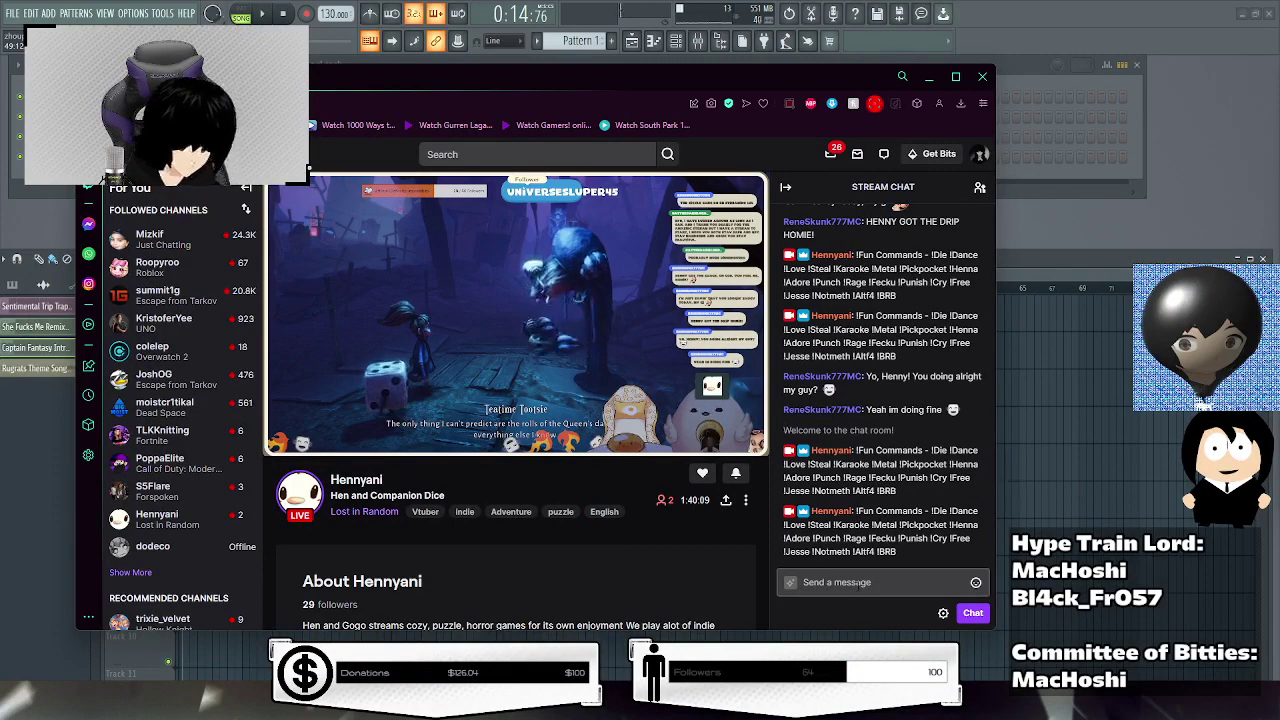
left_click(975, 582)
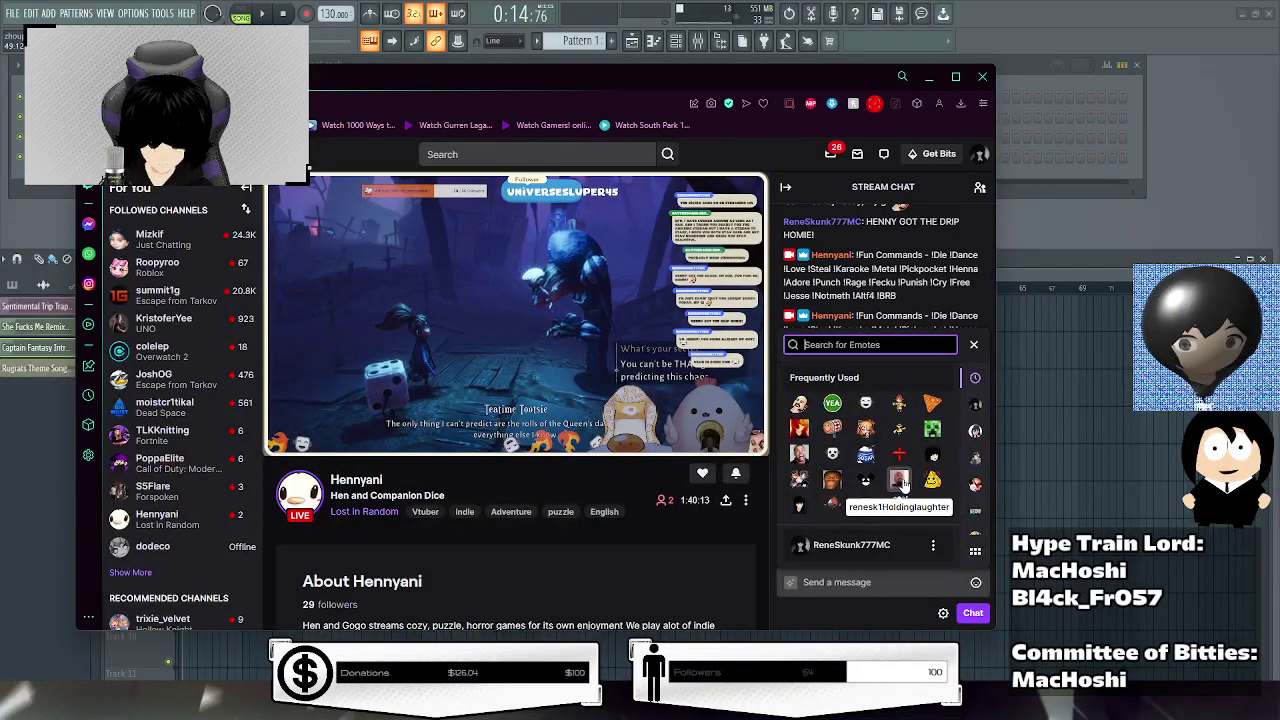
key("Escape")
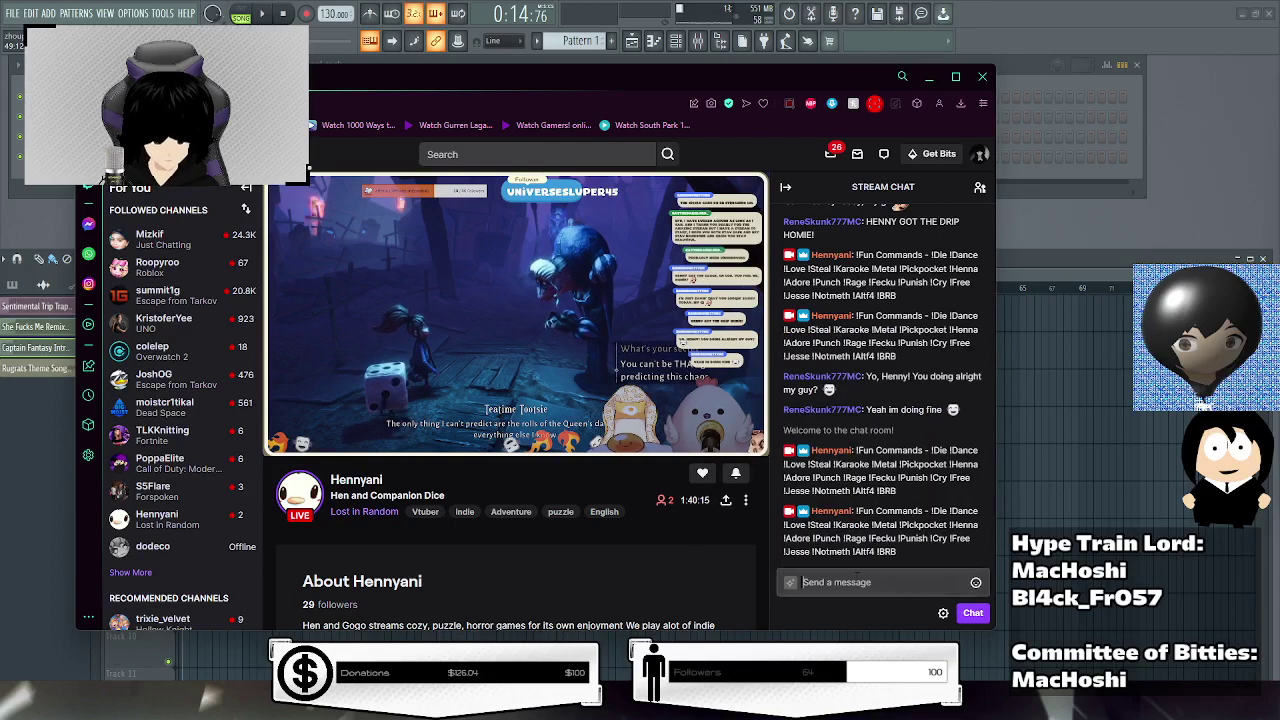
type("ooh s")
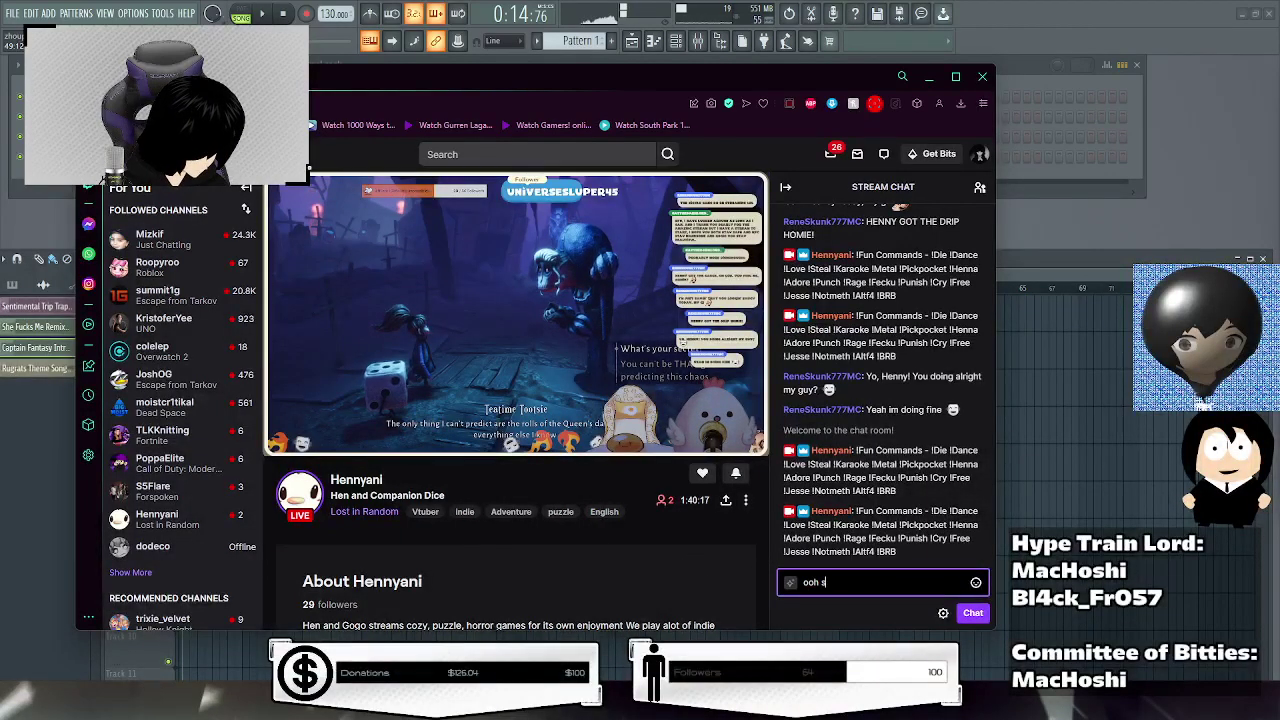
type("ecret...")
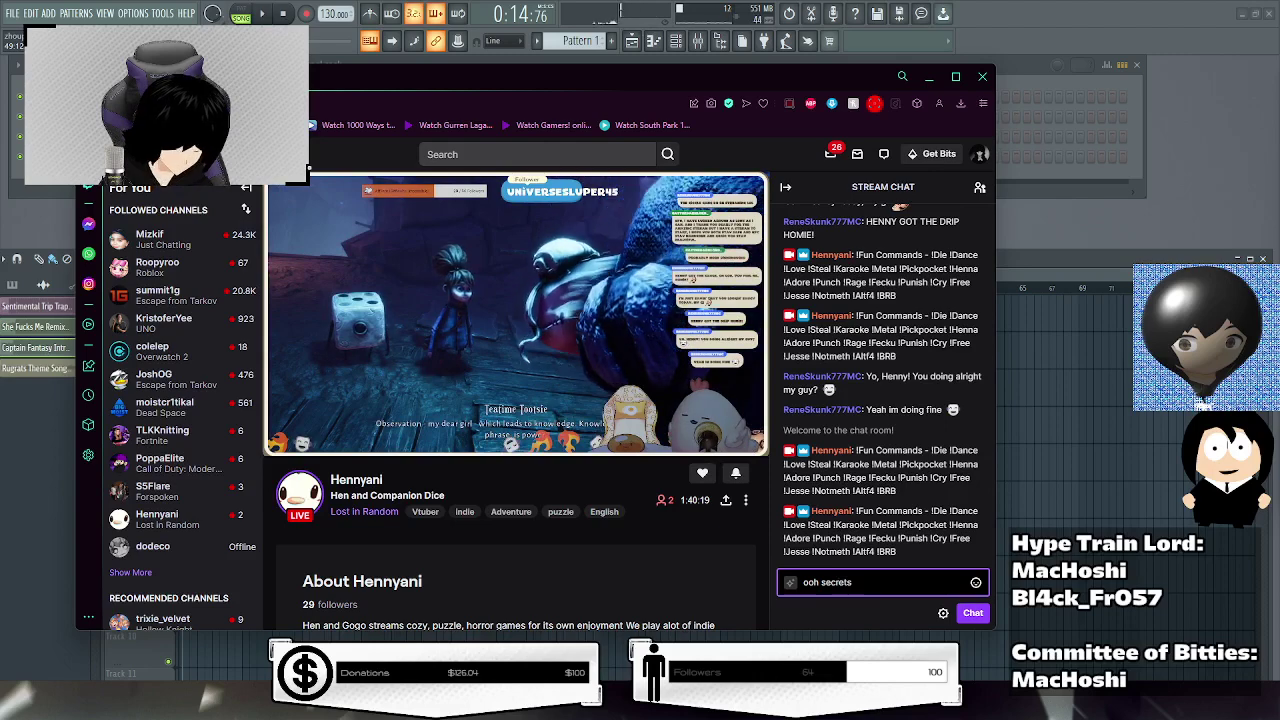
type(".yum LUL")
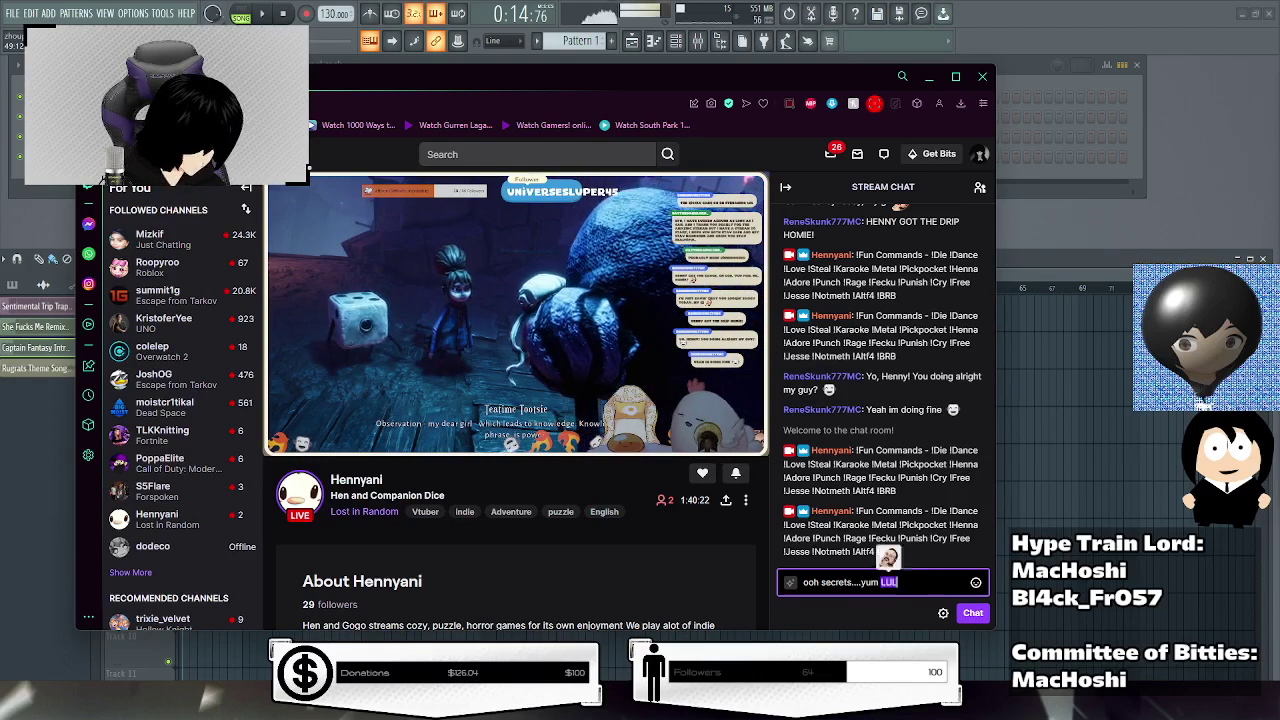
key("Return")
left_click(617, 559)
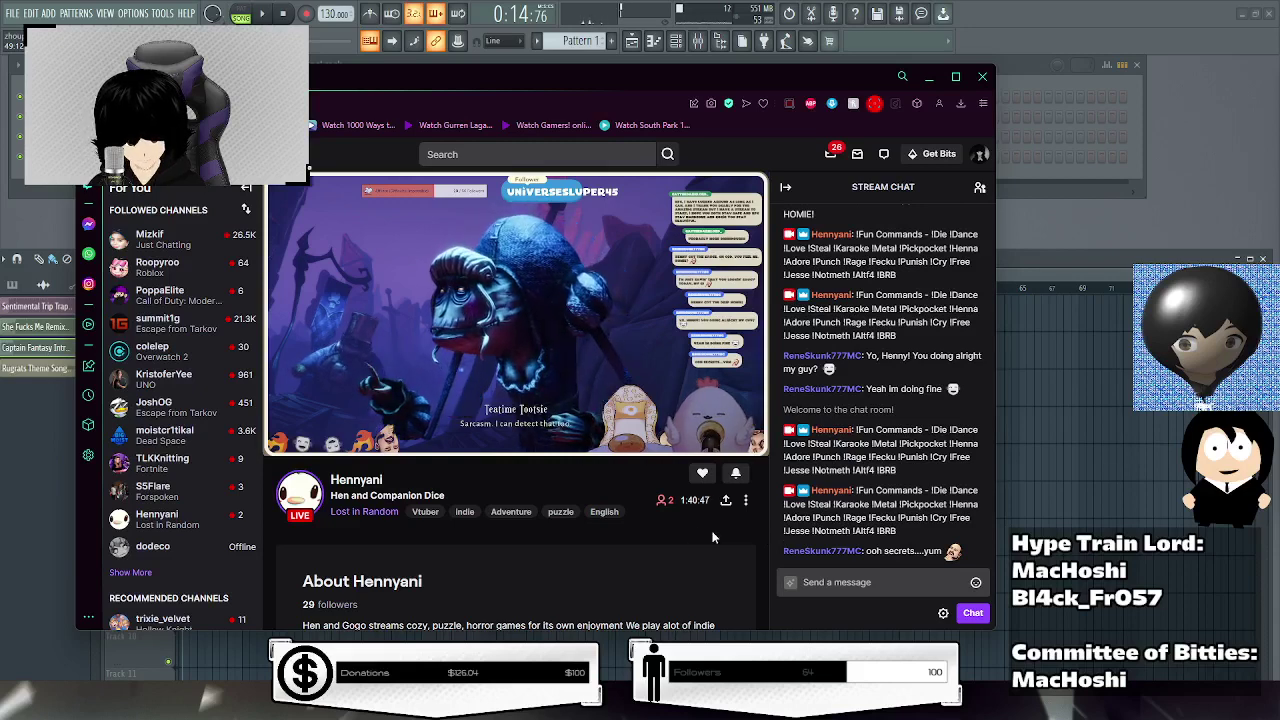
Send "im secretly a woman...im joking" with the LUL emote in the stream chat.
left_click(846, 588)
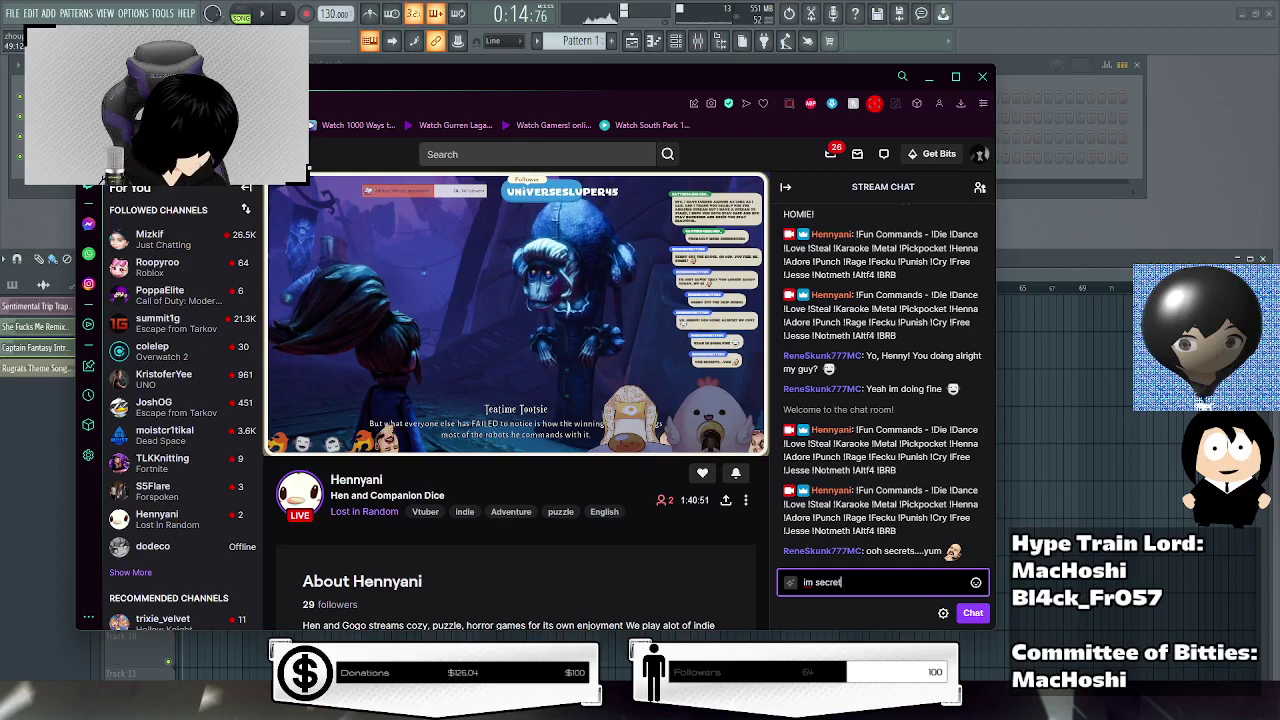
type("im secretly sa")
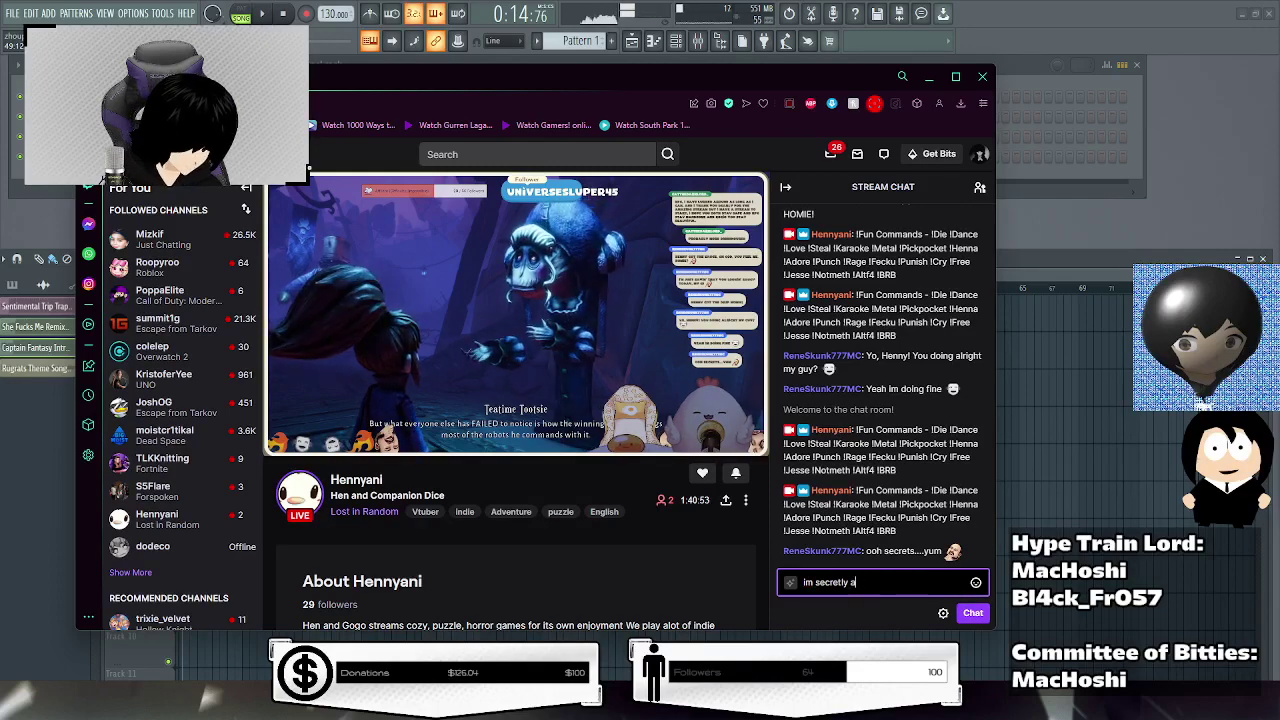
type(" woman...im jo")
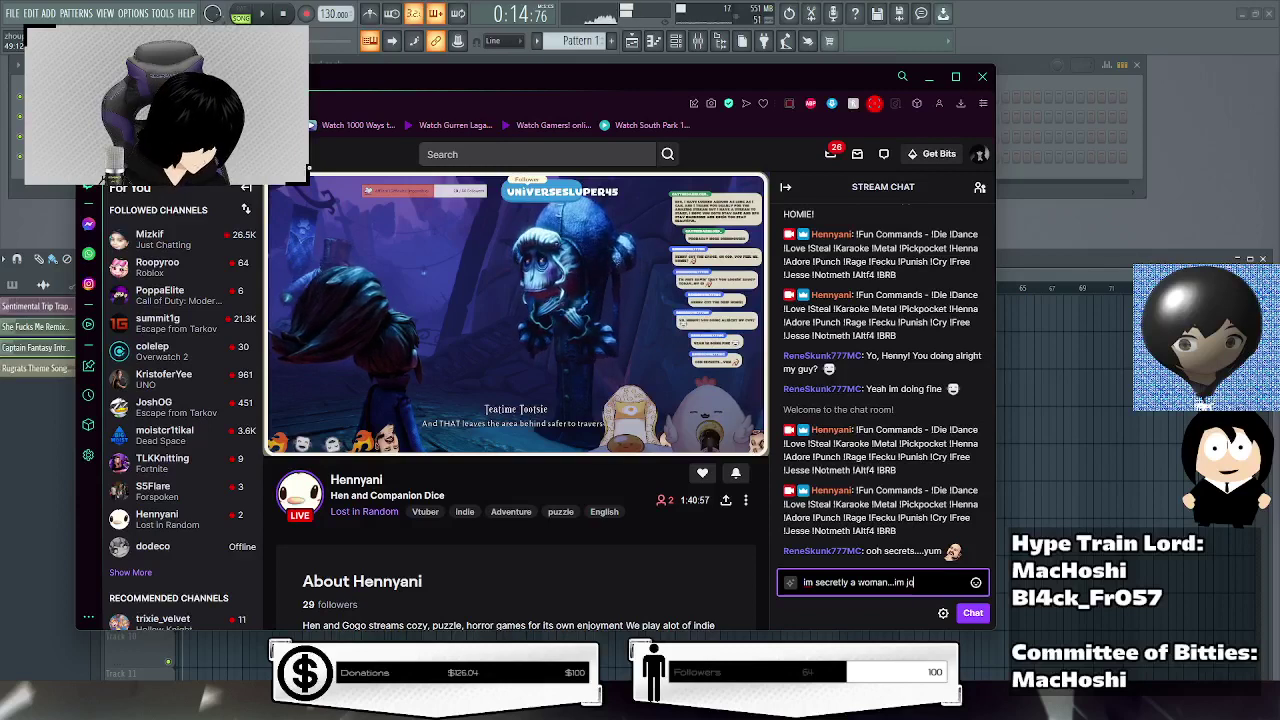
type("king LUL")
key("Return")
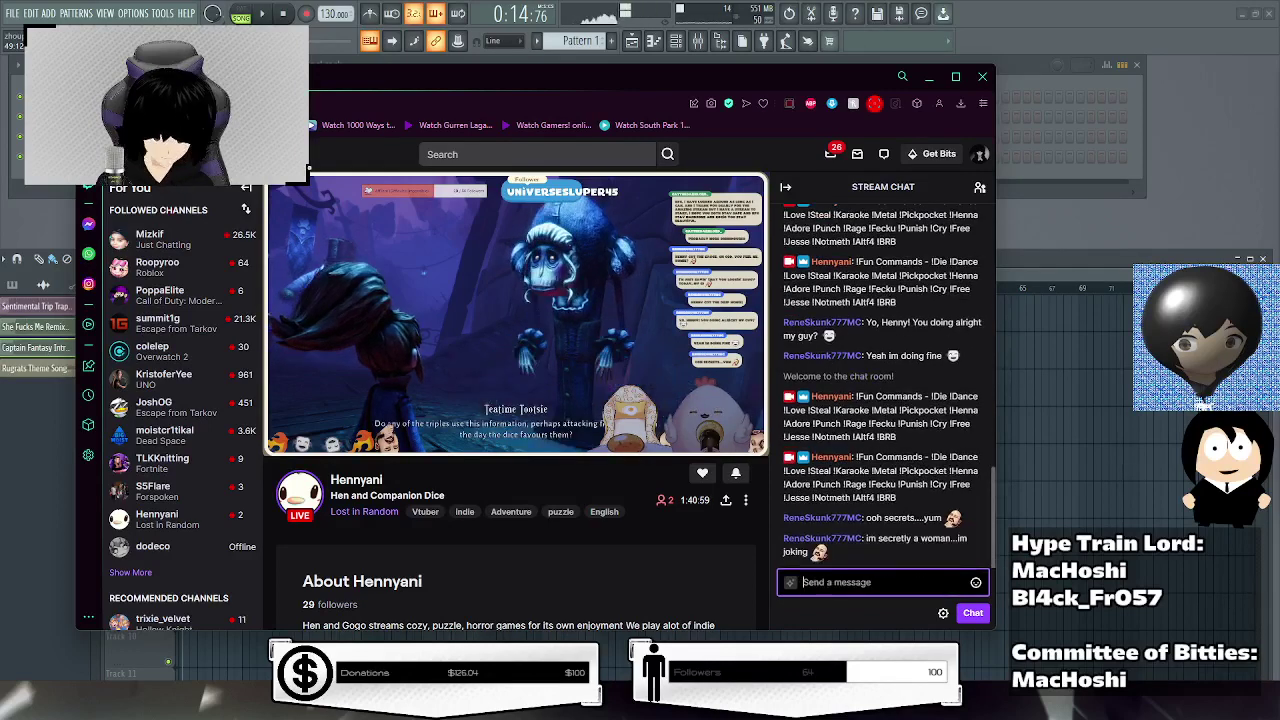
left_click(702, 550)
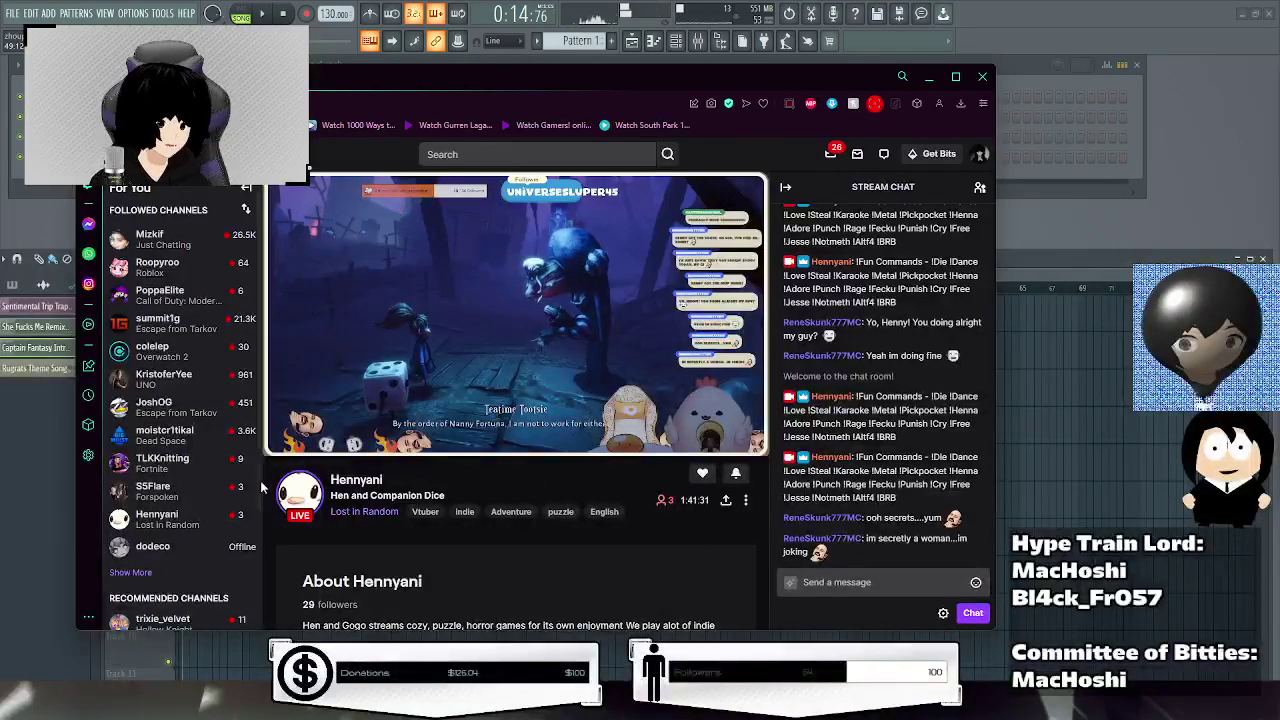
Adjust the stream player's volume and send "porque no a los dos?" with the LUL emote in the chat.
mouse_move(368, 452)
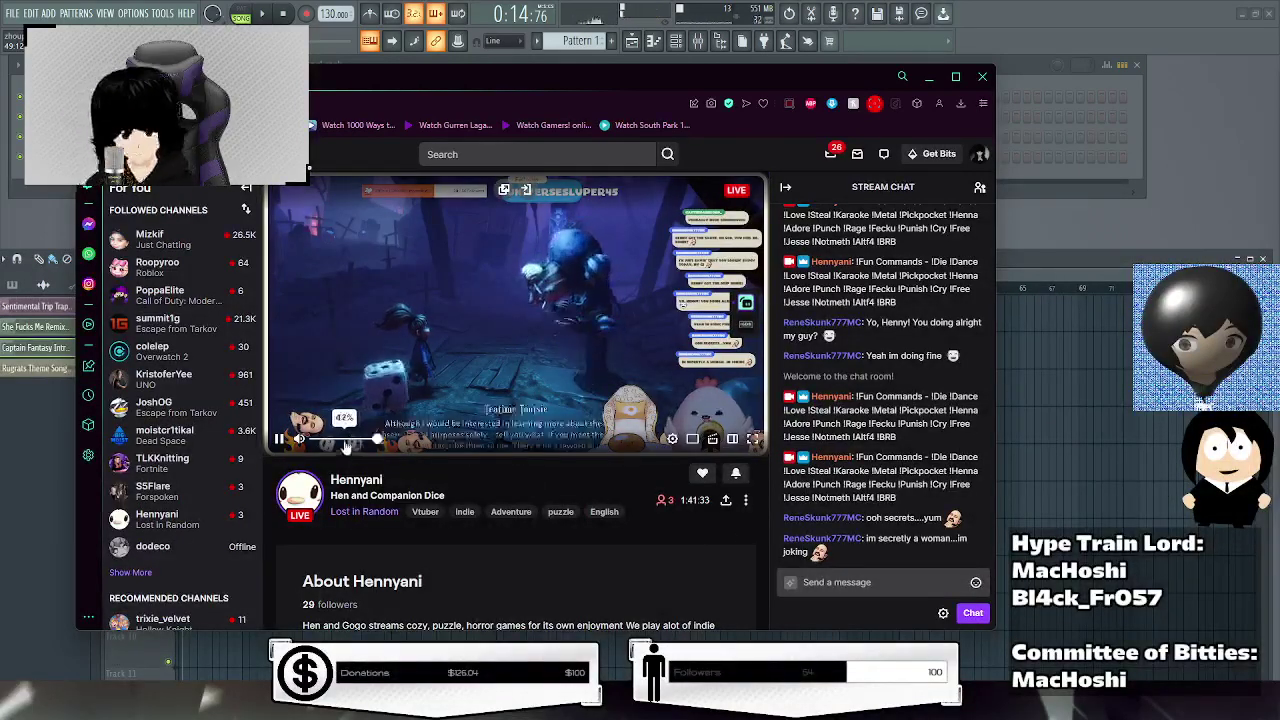
mouse_move(368, 452)
left_mouse_down()
mouse_move(322, 450)
mouse_move(350, 450)
left_mouse_up()
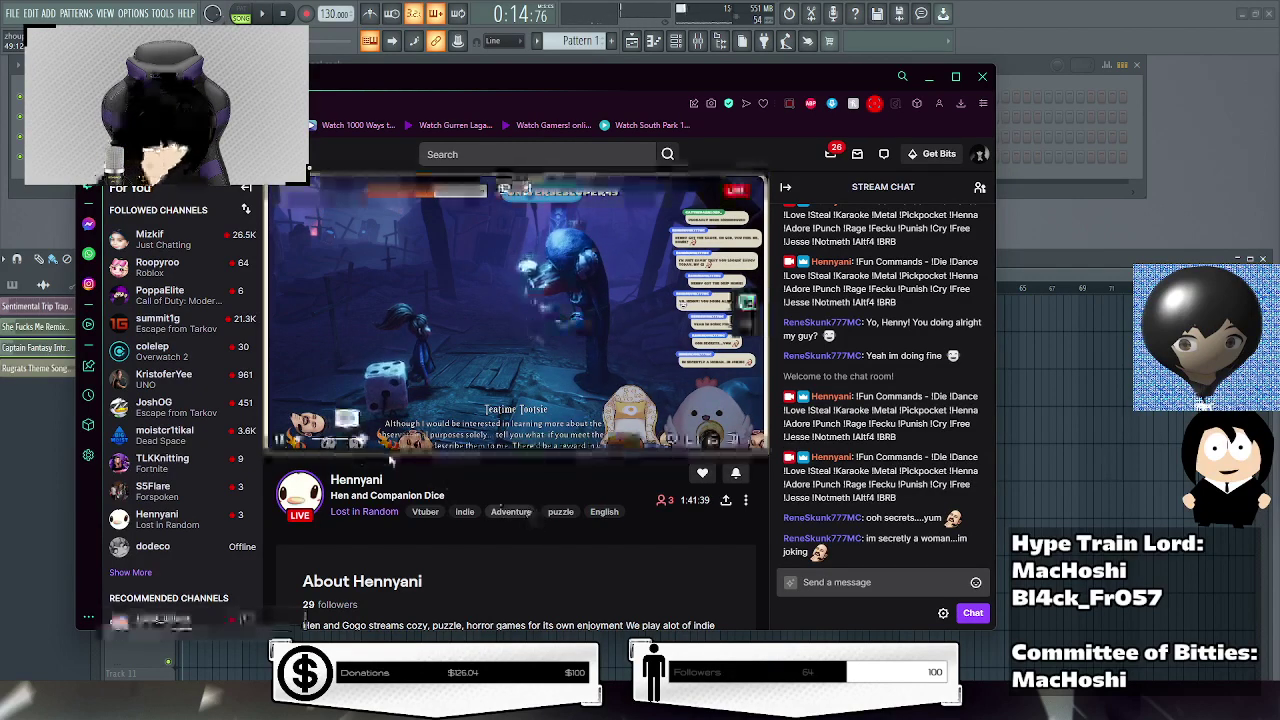
left_click(840, 582)
type("poique no a los ")
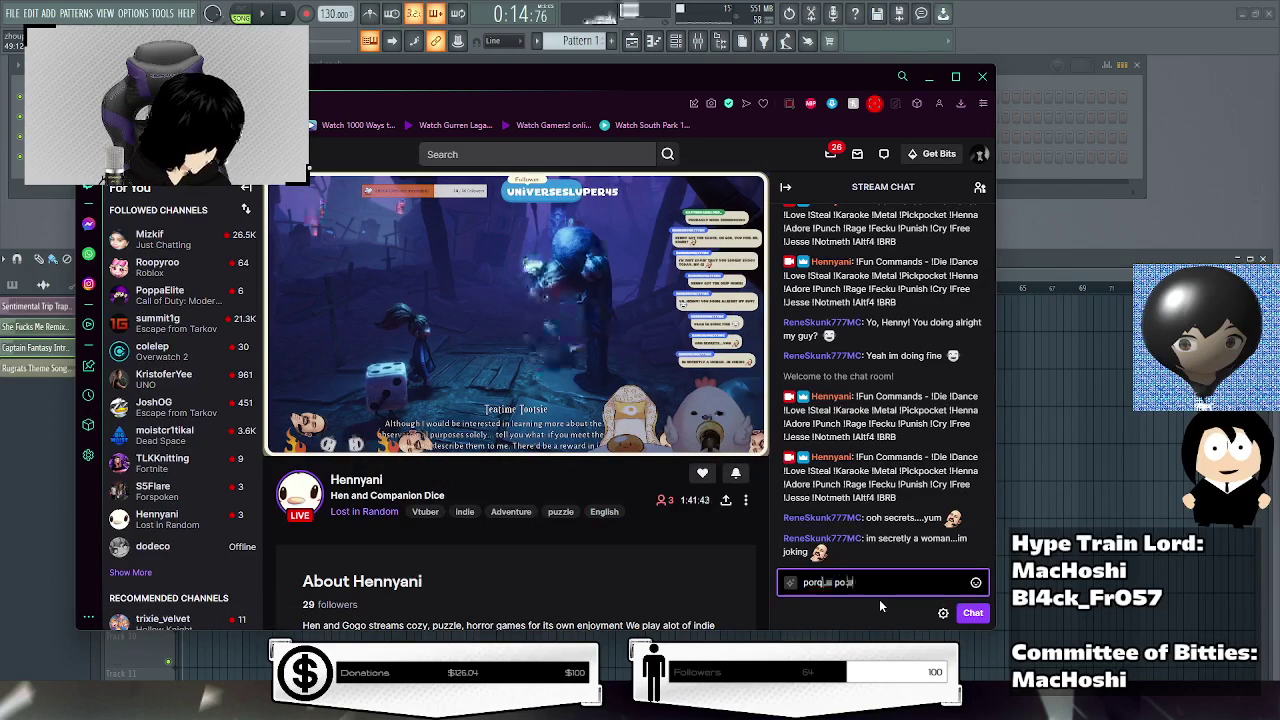
type("dos?")
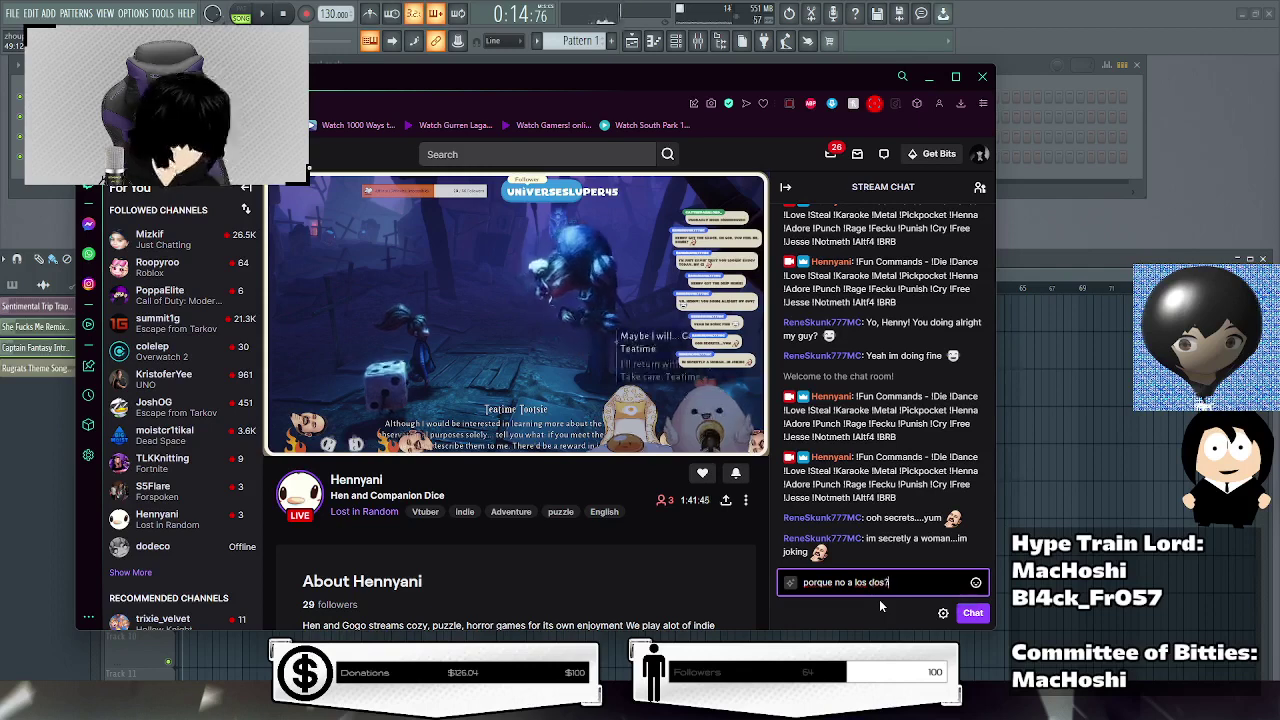
key("Return")
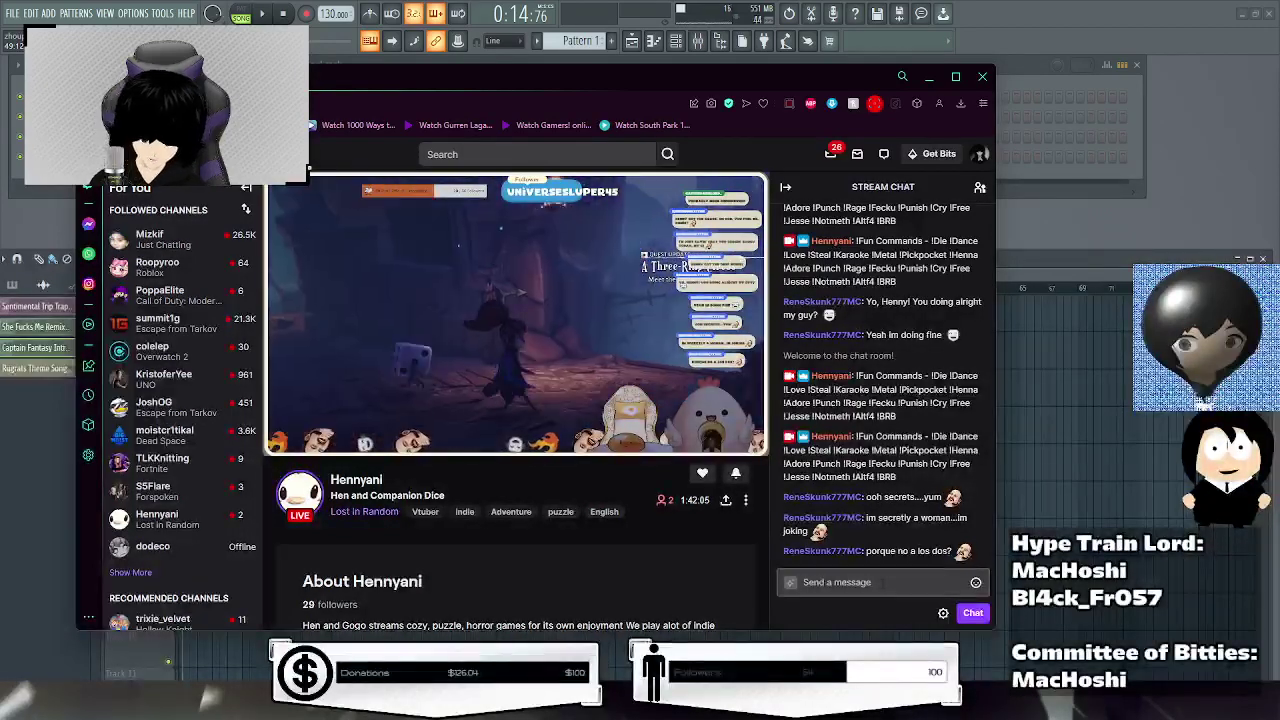
Send the reply "yep xD" in the stream chat.
left_click(870, 582)
type("yep xD")
key("Return")
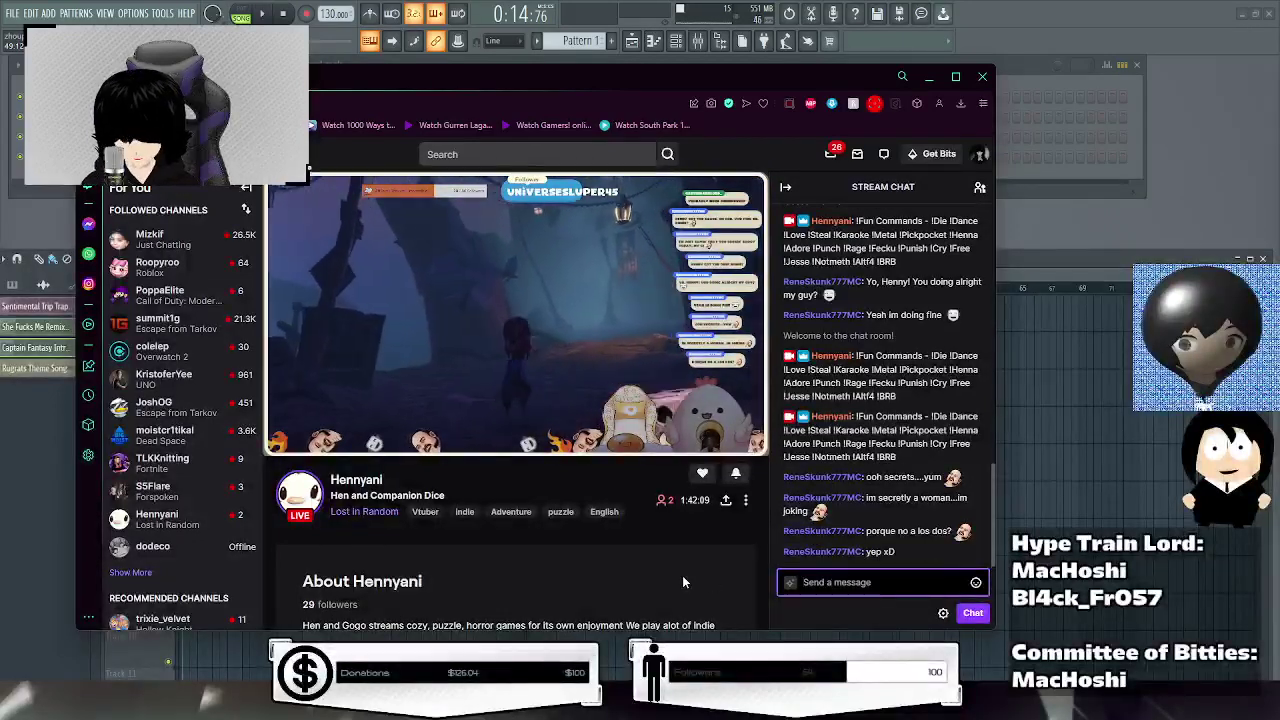
left_click(683, 577)
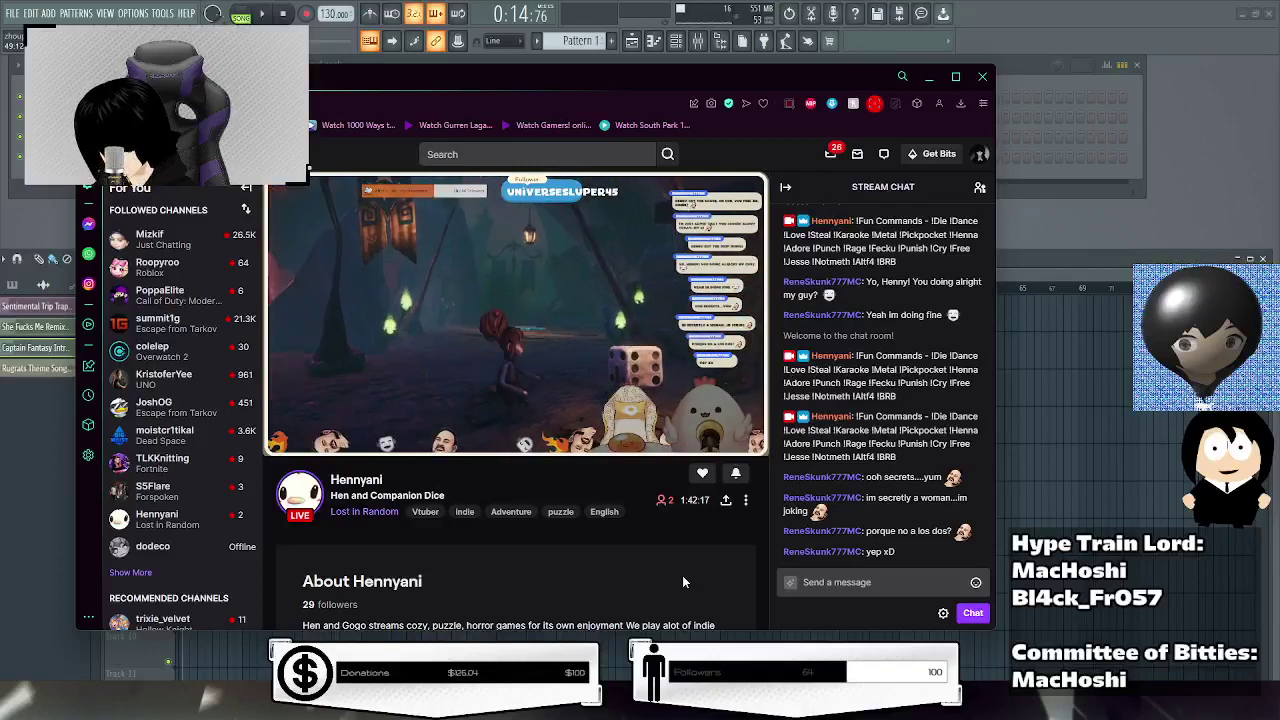
Send the message "it is physically impossible lol" in the stream chat.
left_click(840, 583)
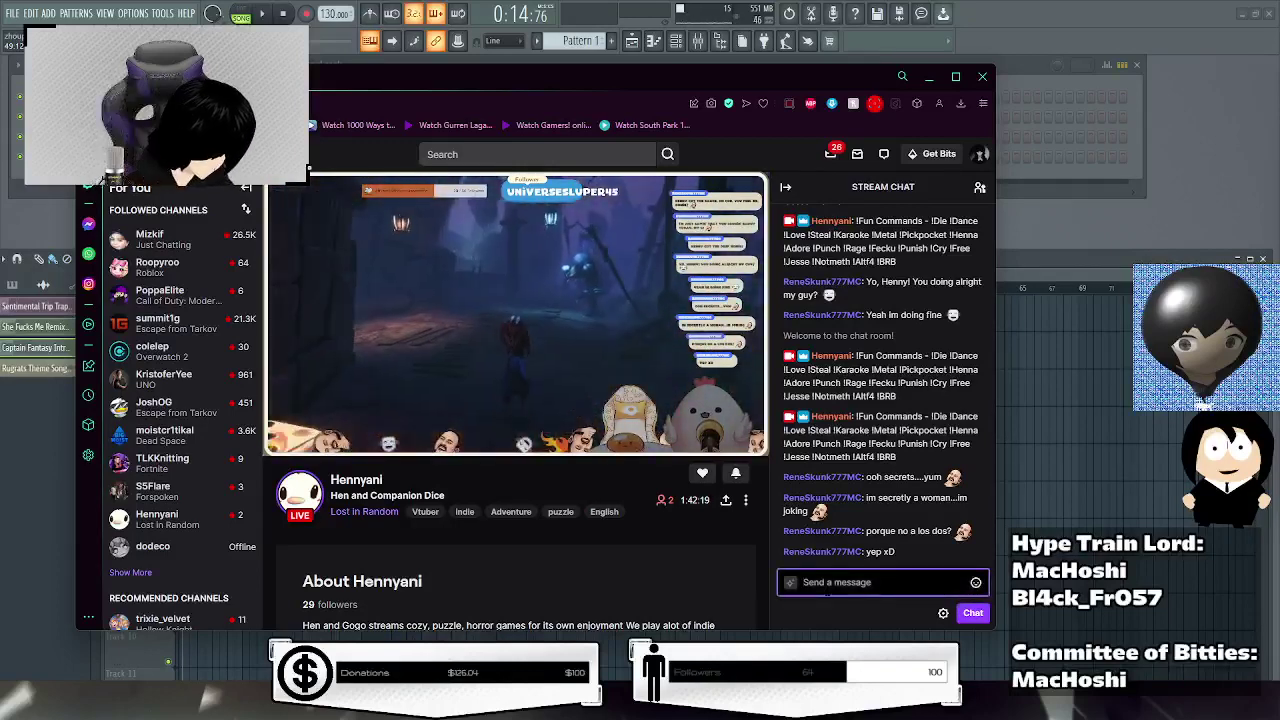
type("it is ")
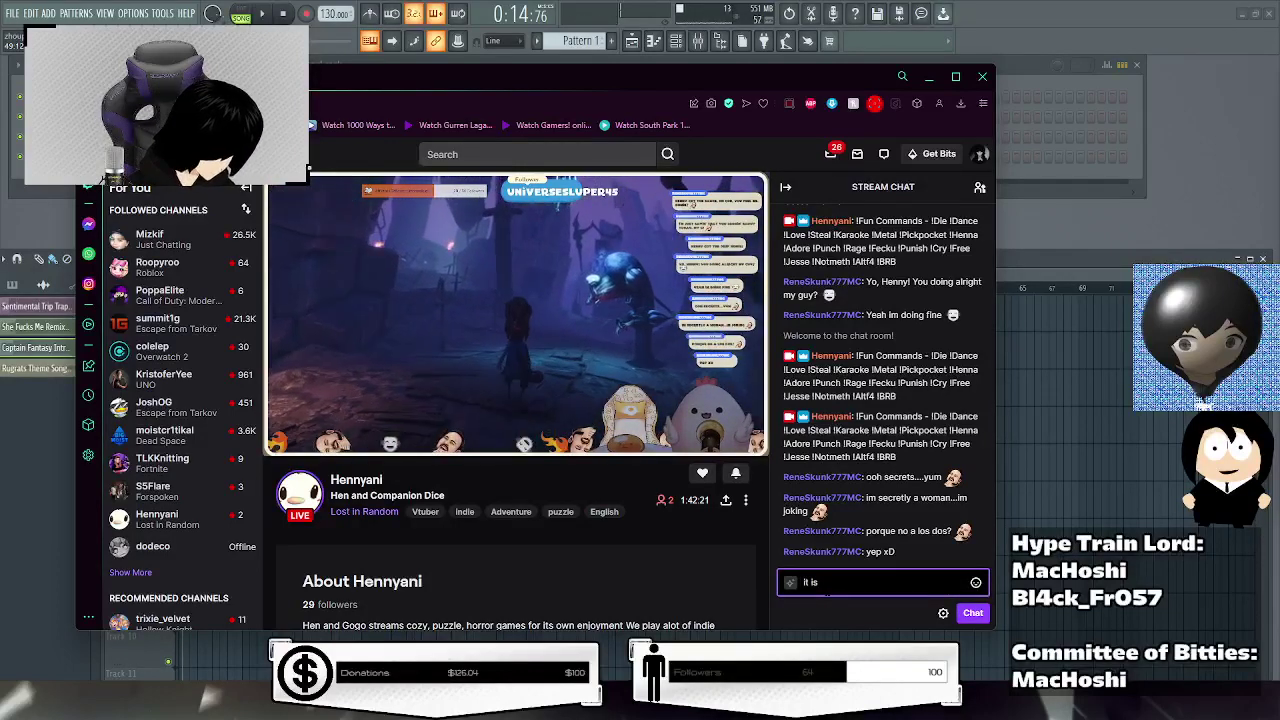
type("physica")
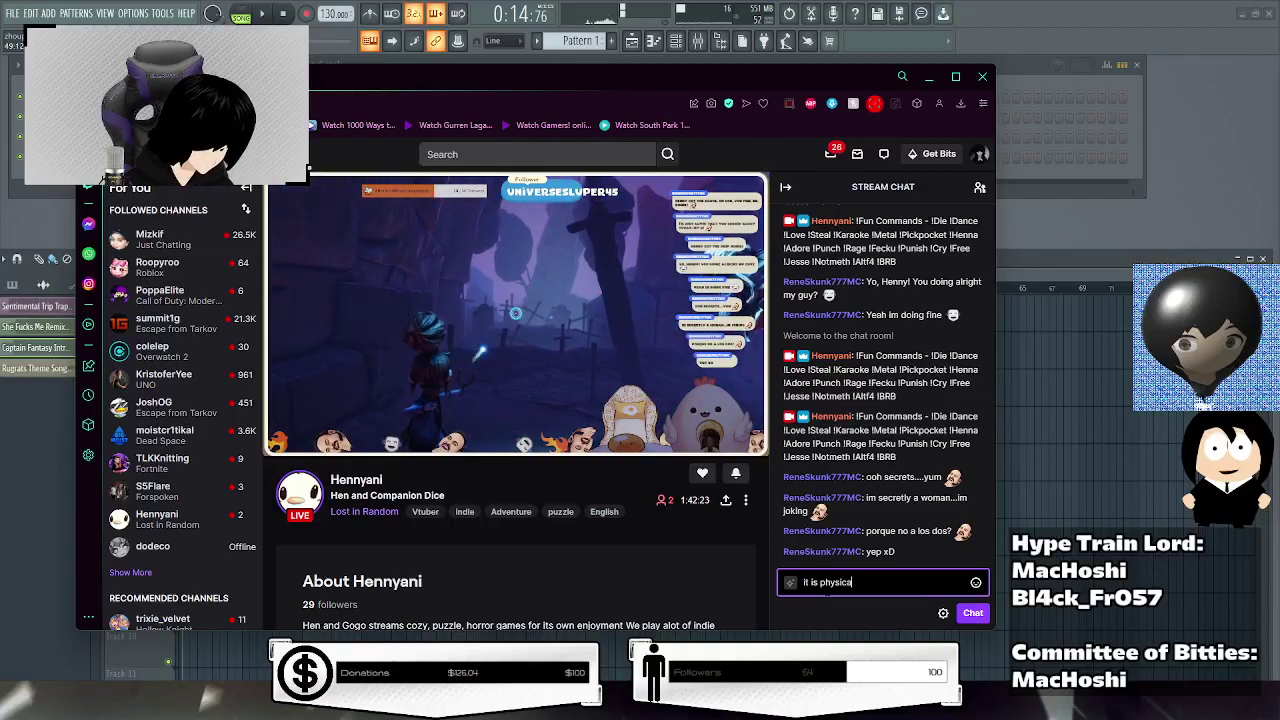
type("lly impos")
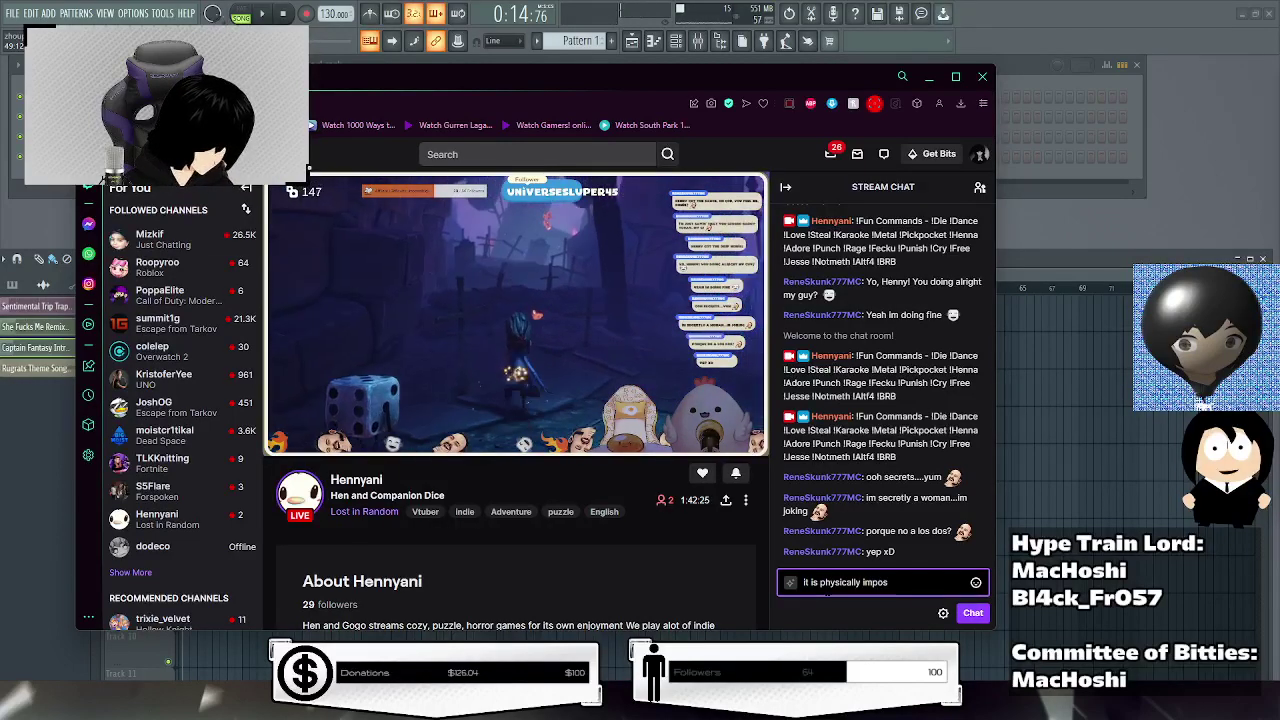
type("sible")
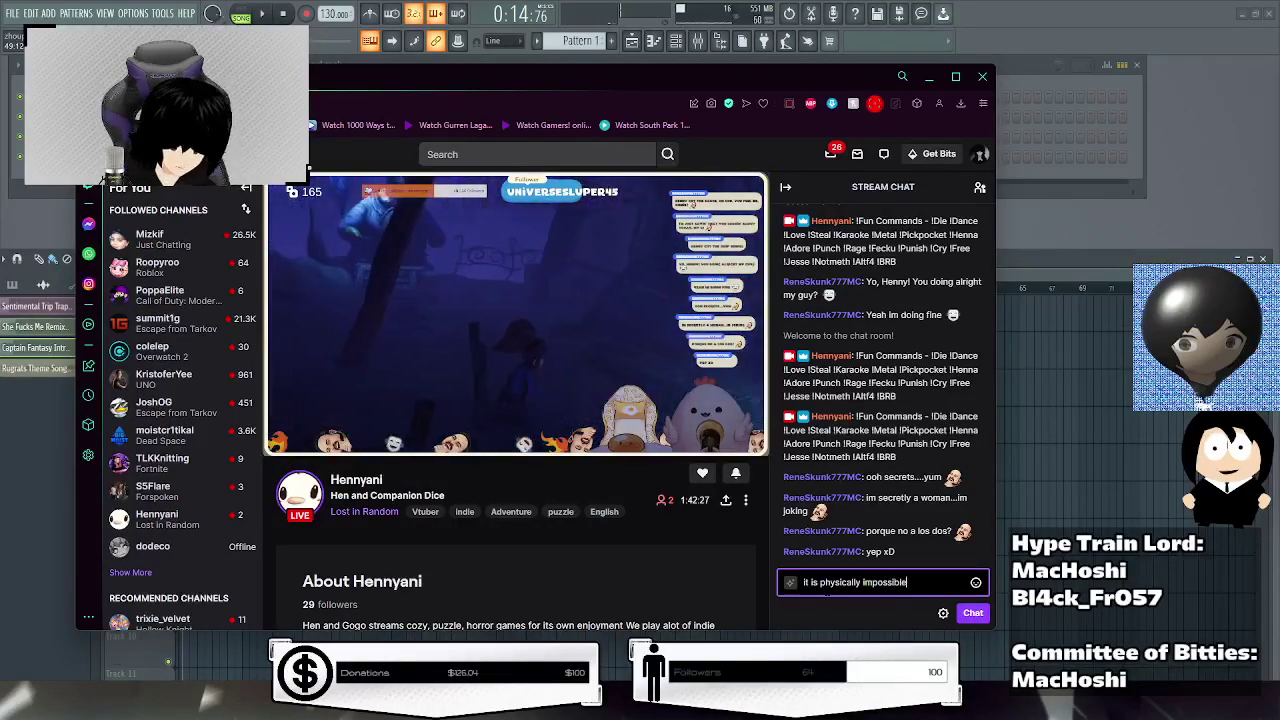
type(" lol")
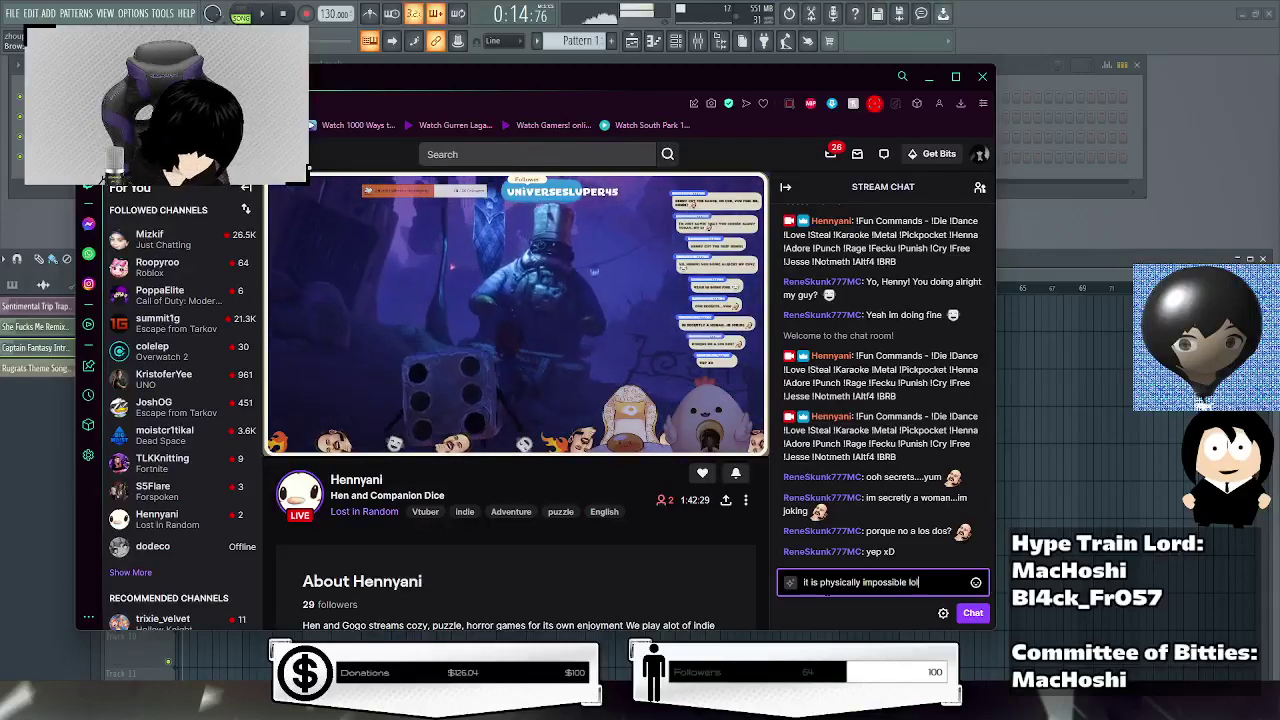
key("Return")
left_click(697, 573)
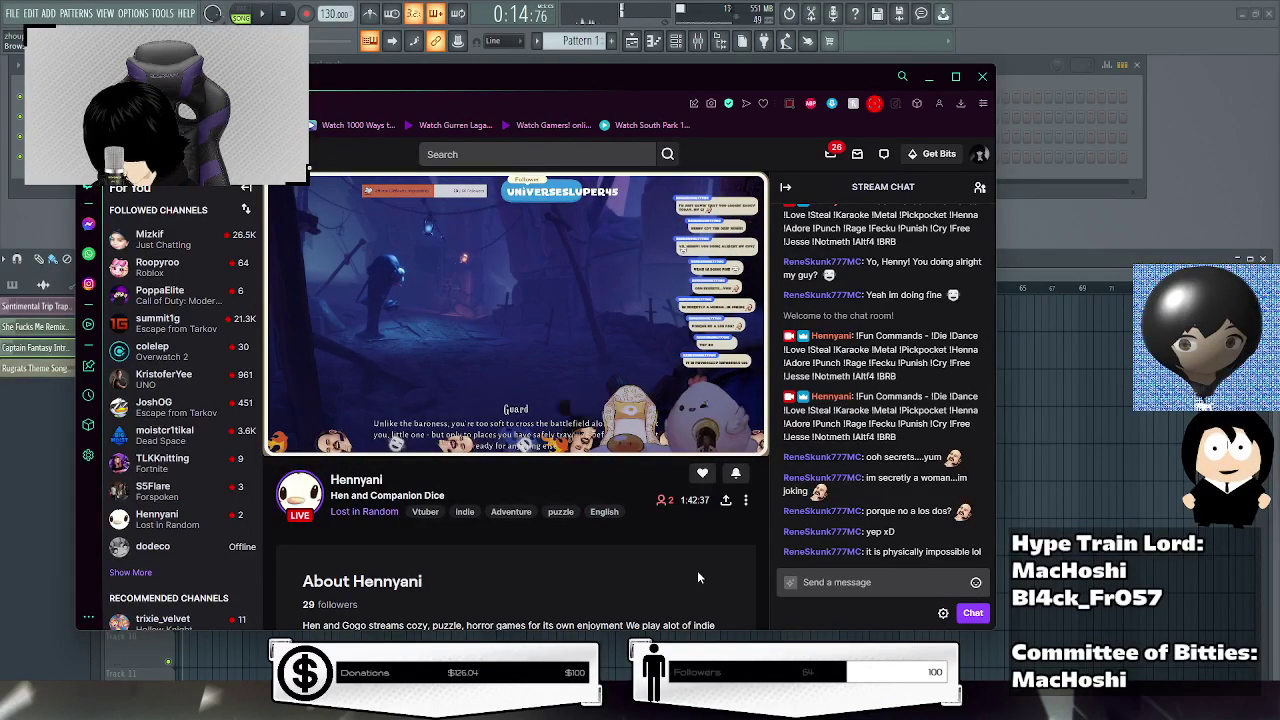
Send "but why not make it happen, break the laws of physics" with the LUL emote in the stream chat.
left_click(830, 582)
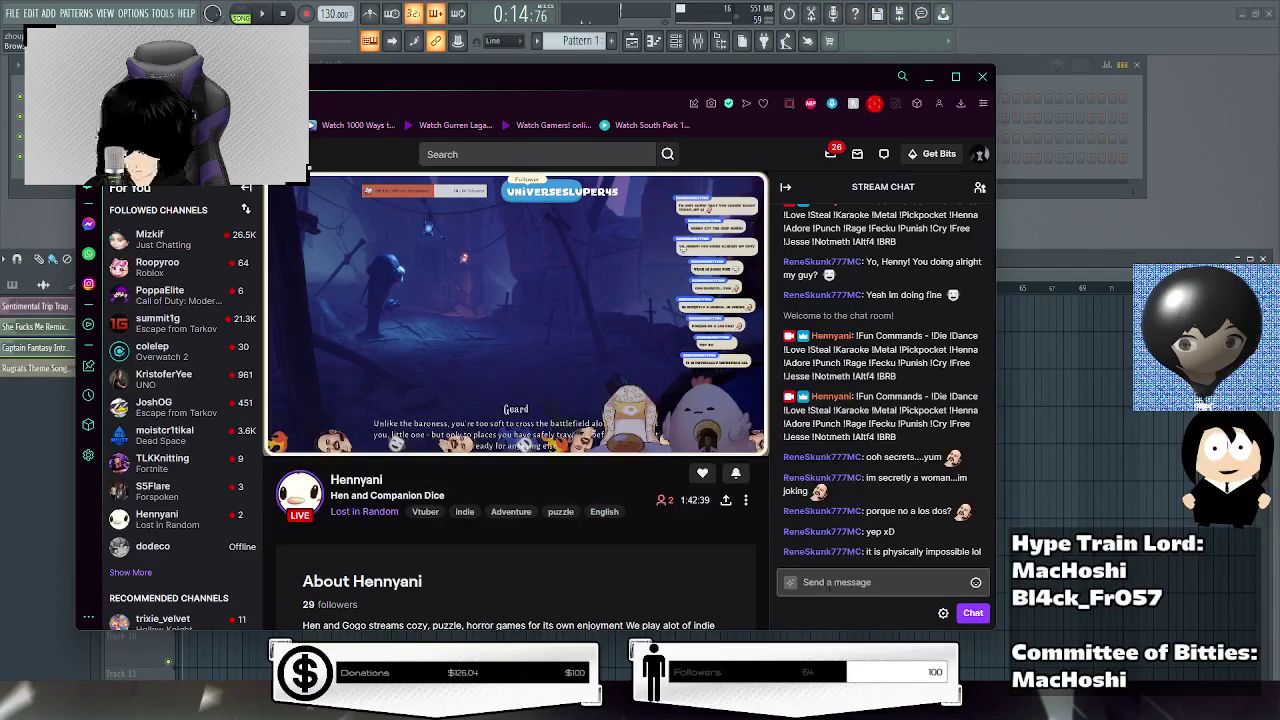
type("but why not make it happen")
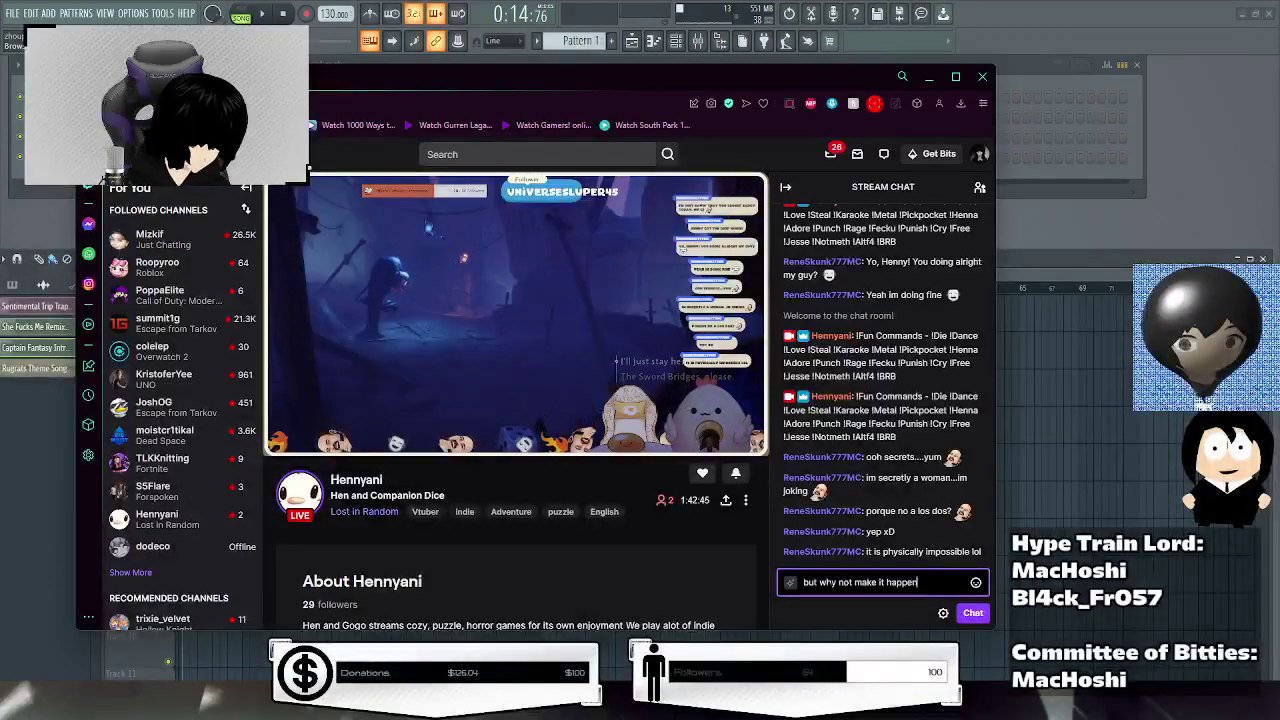
type(", break")
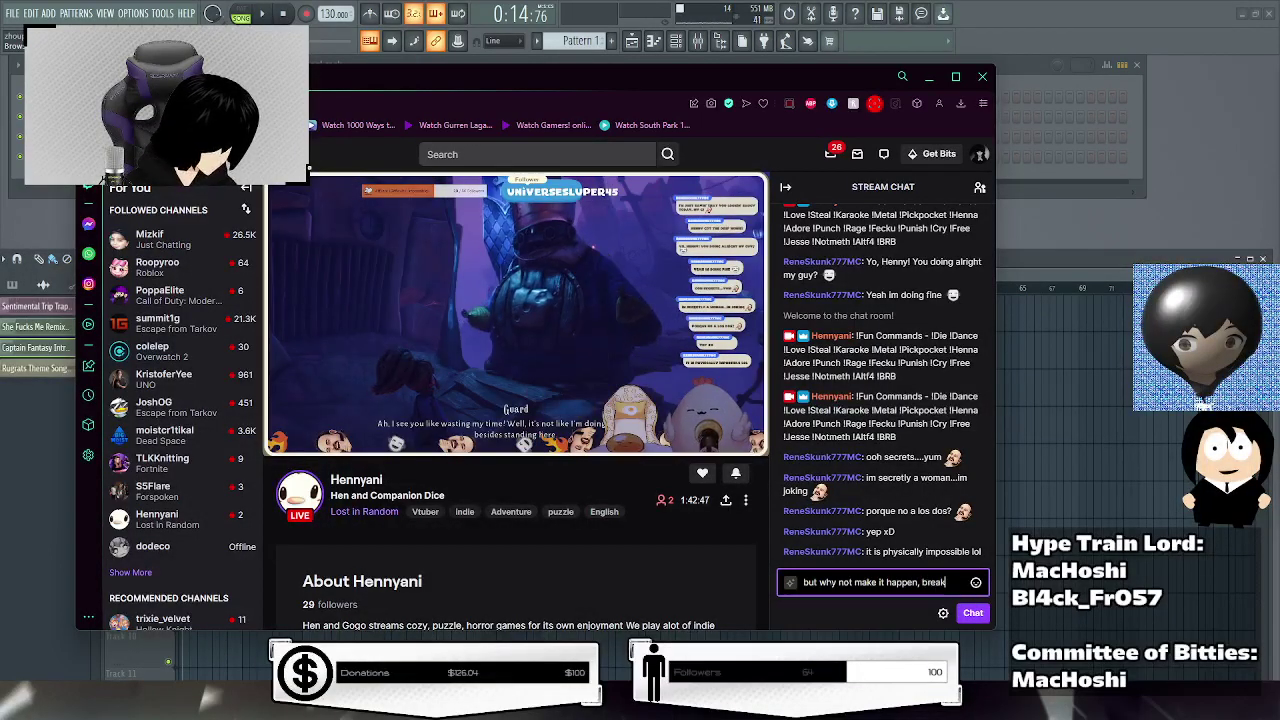
type(" the laws ")
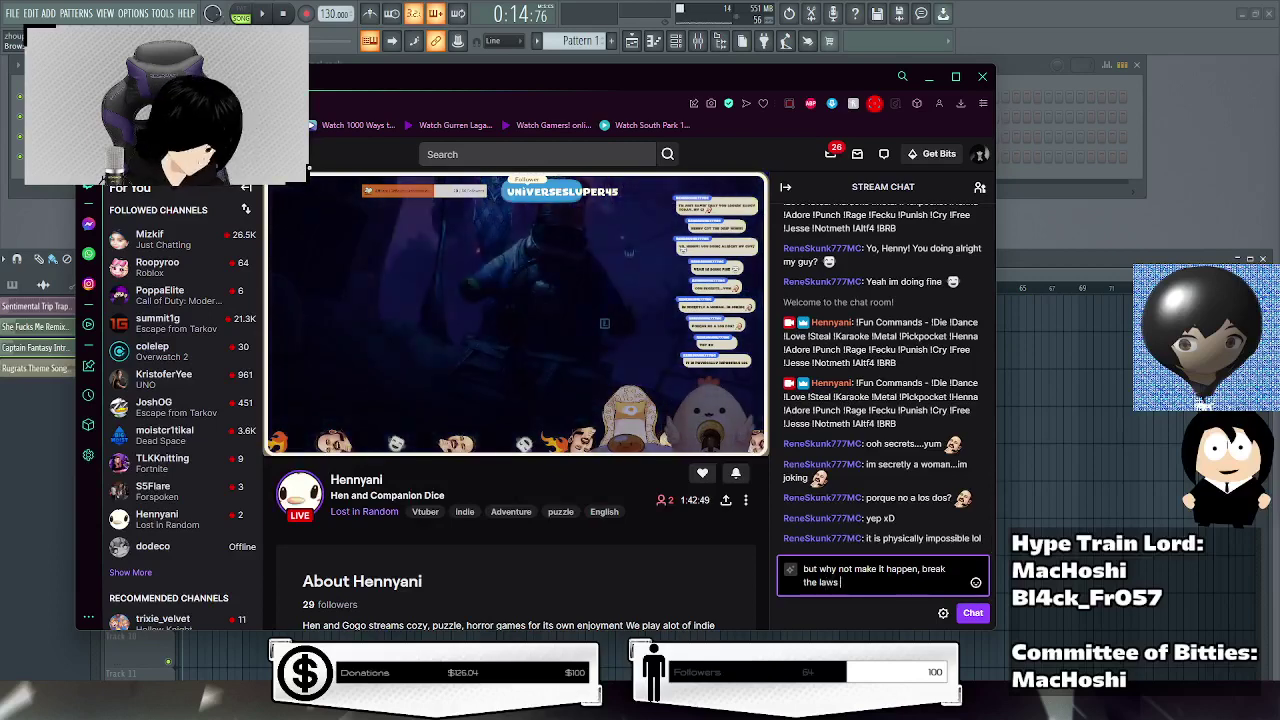
type("of phy")
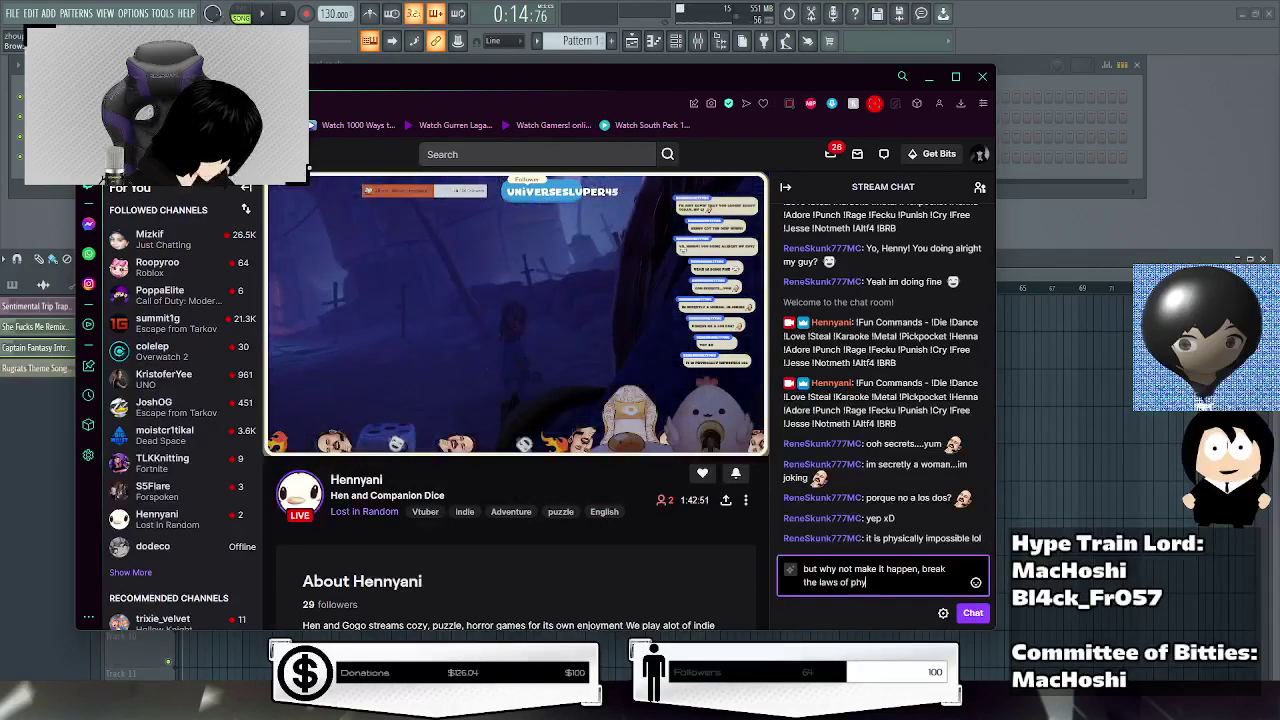
type("sics ")
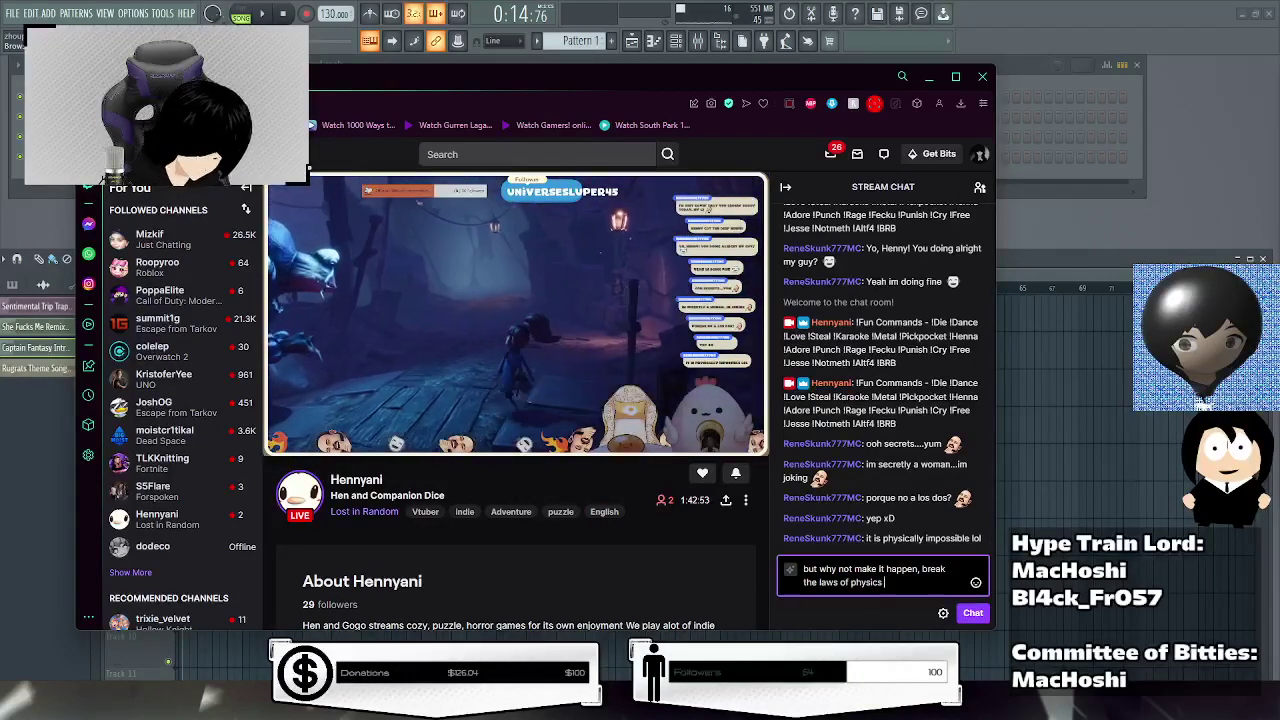
type("LULU")
key("Return")
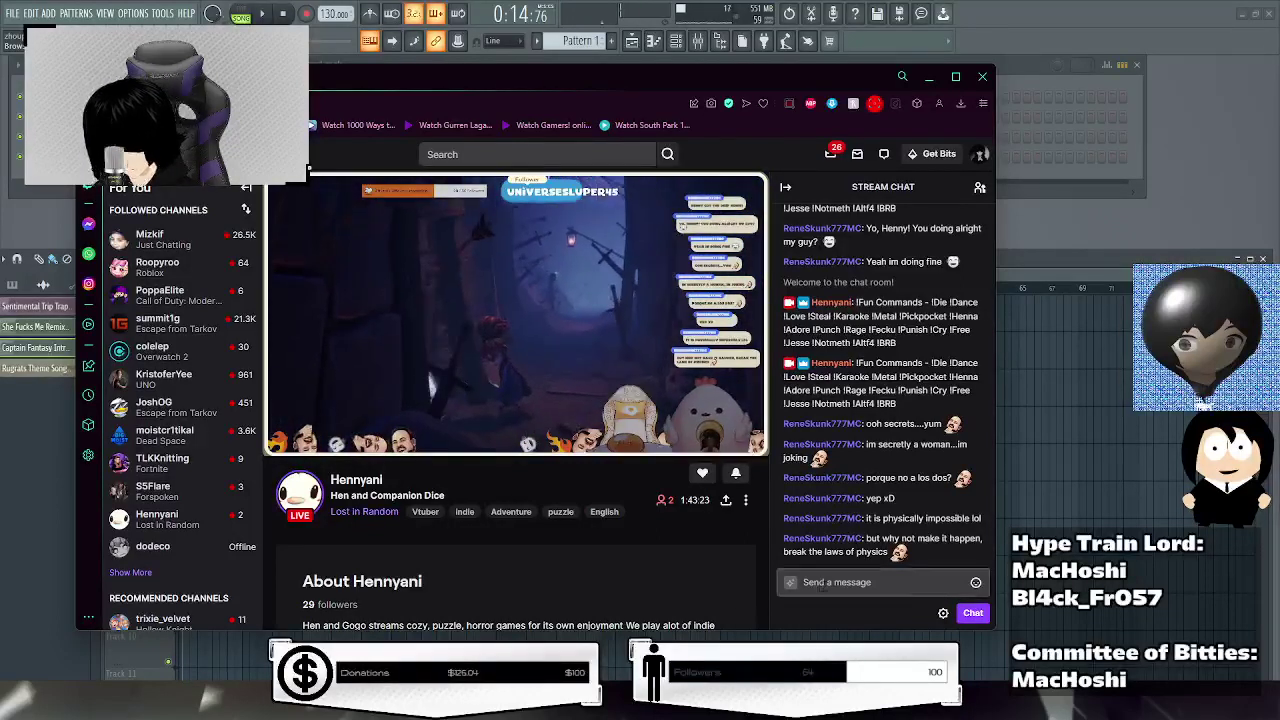
Send the message "true KEKW" in the stream chat.
left_click(822, 587)
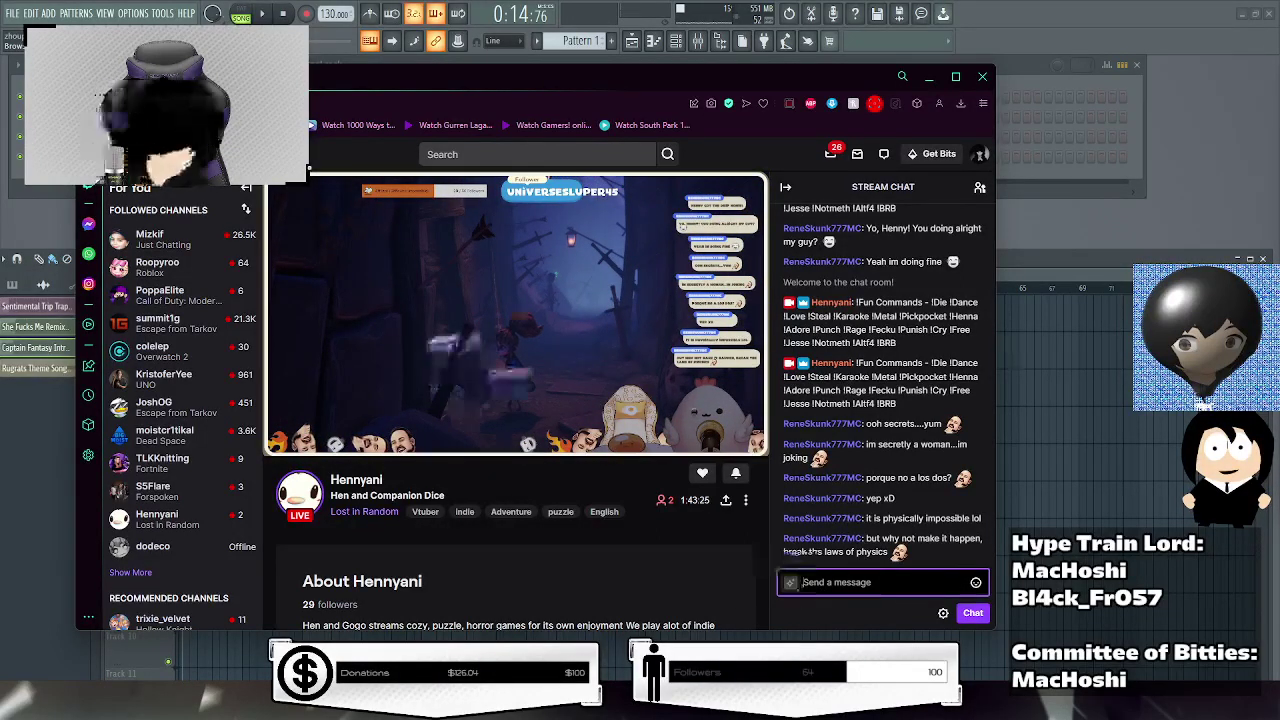
type("t")
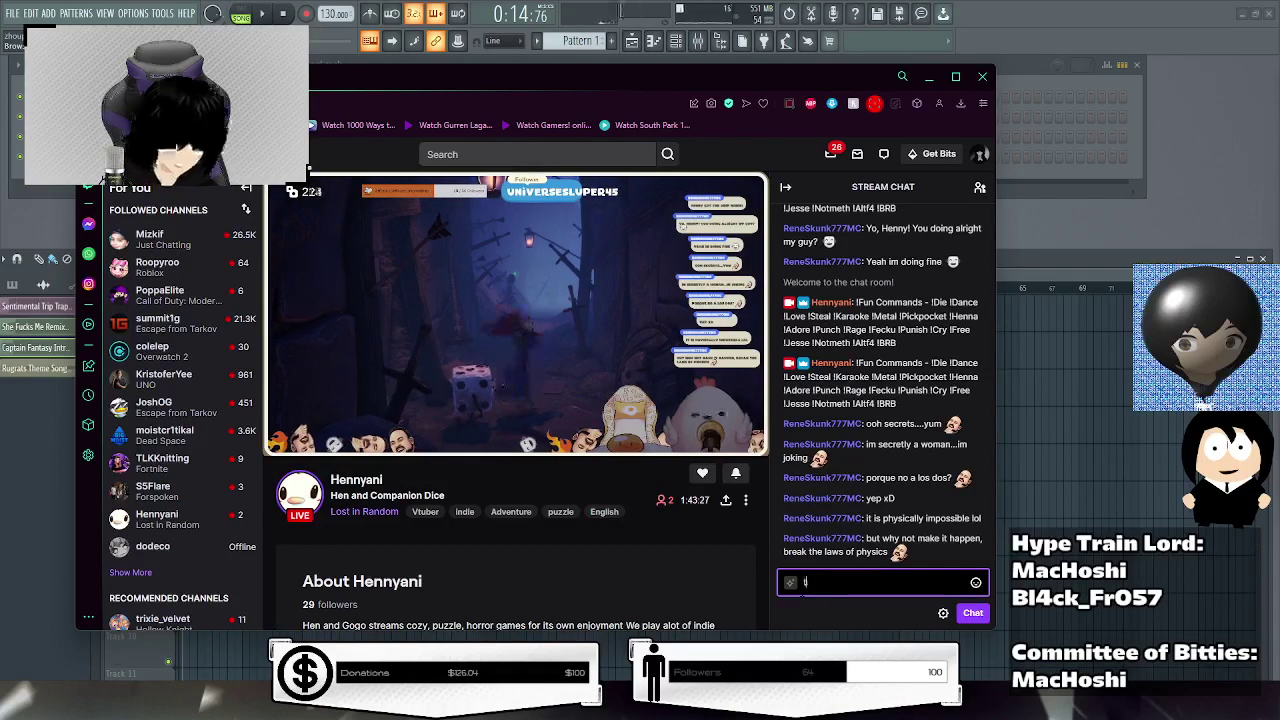
type("ure KEKW")
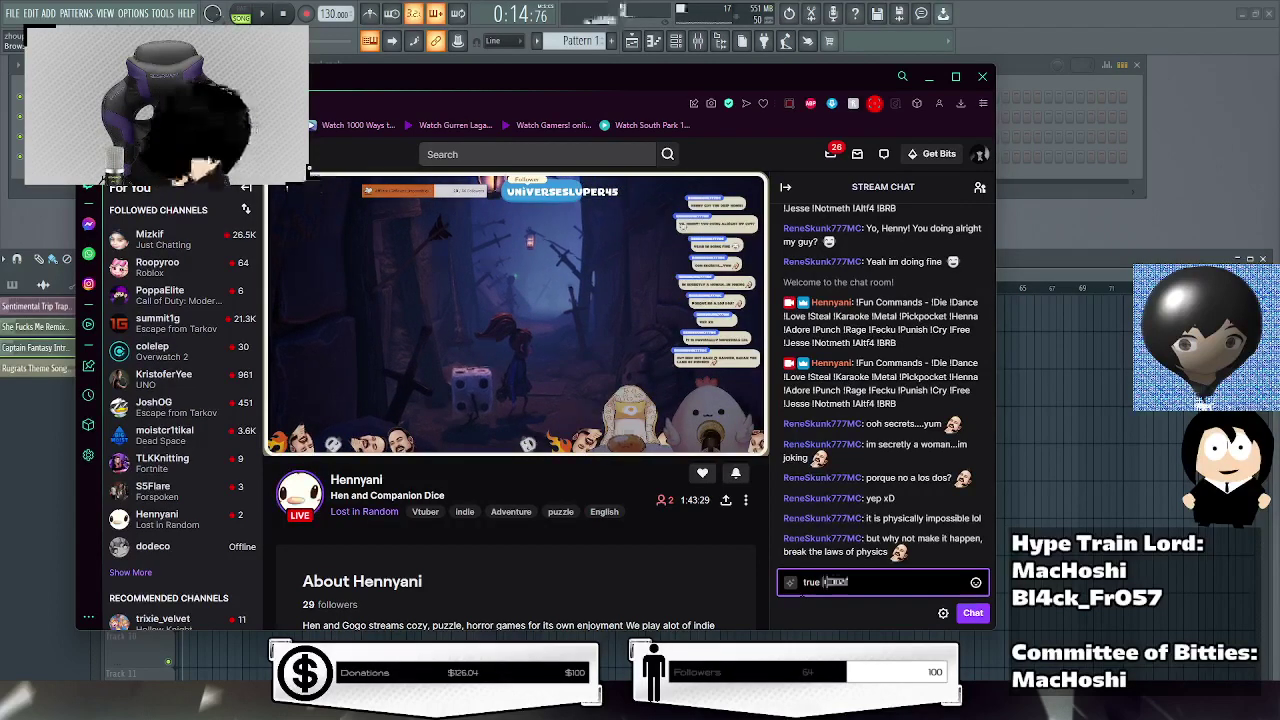
key("Return")
left_click(647, 556)
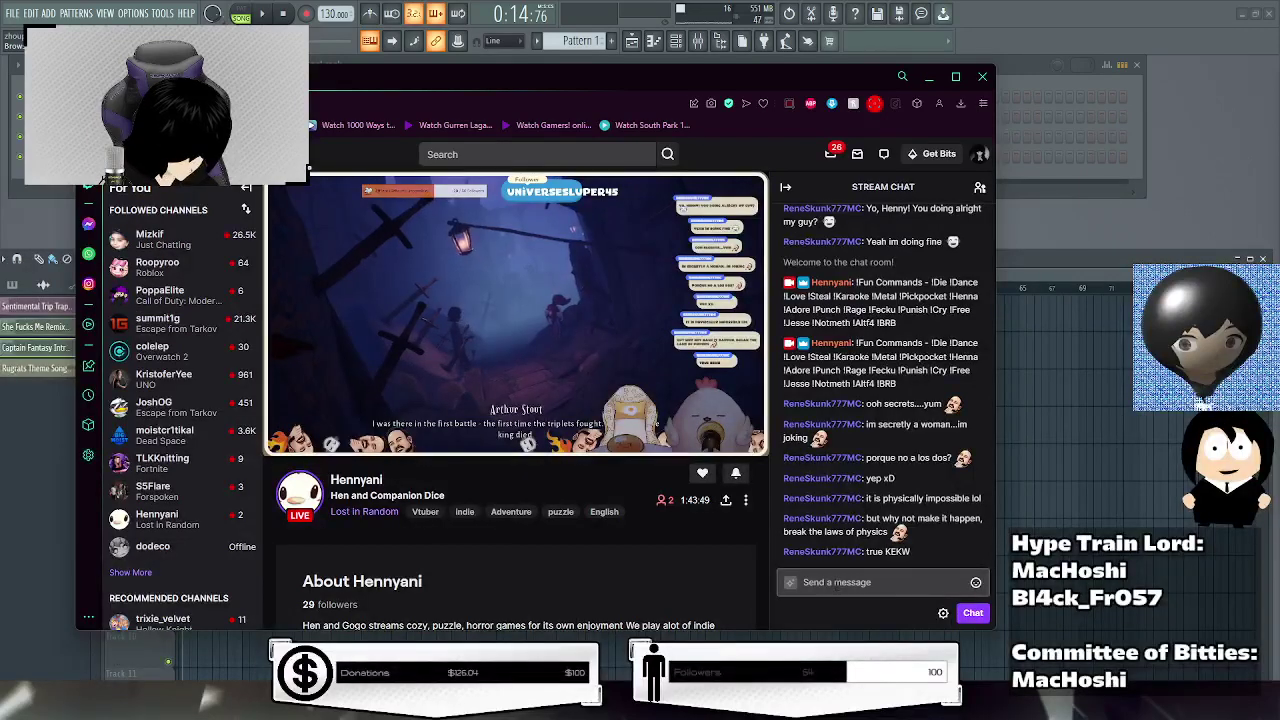
Send "id probably have thicc thighs and absolutely no IQ" with the LUL emote in the stream chat.
left_click(836, 588)
type("id prob")
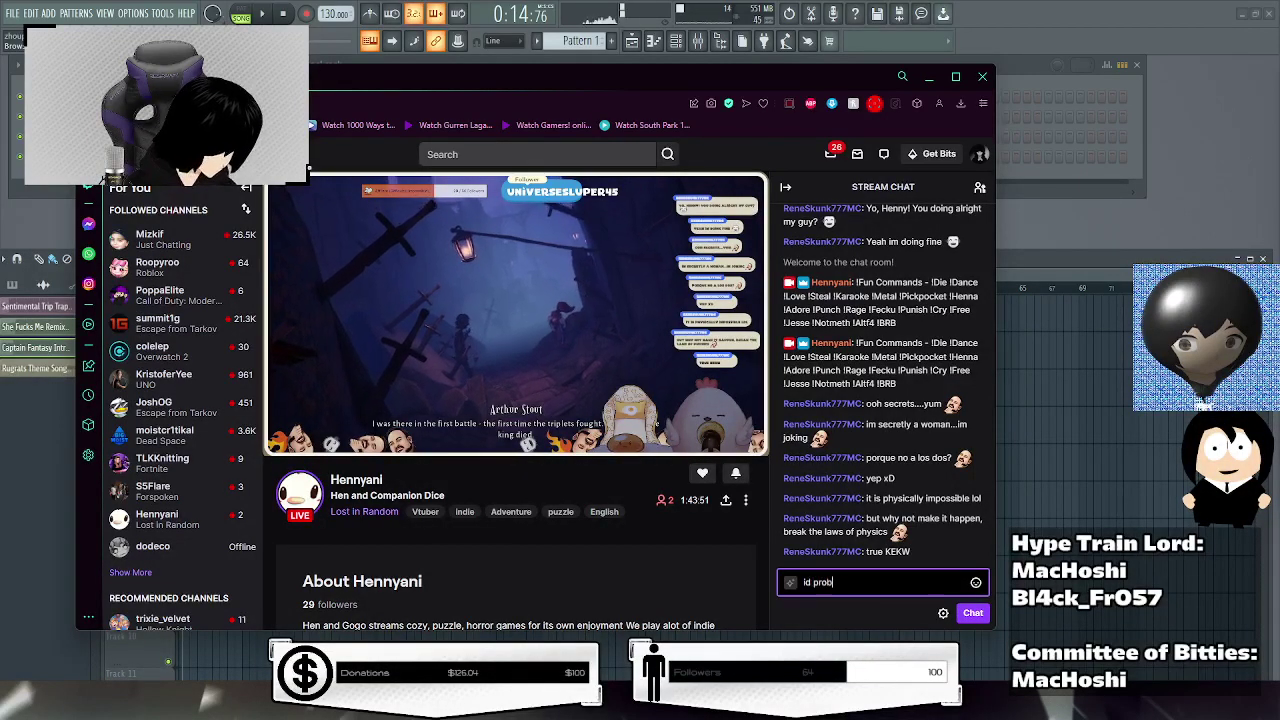
type("ably have th")
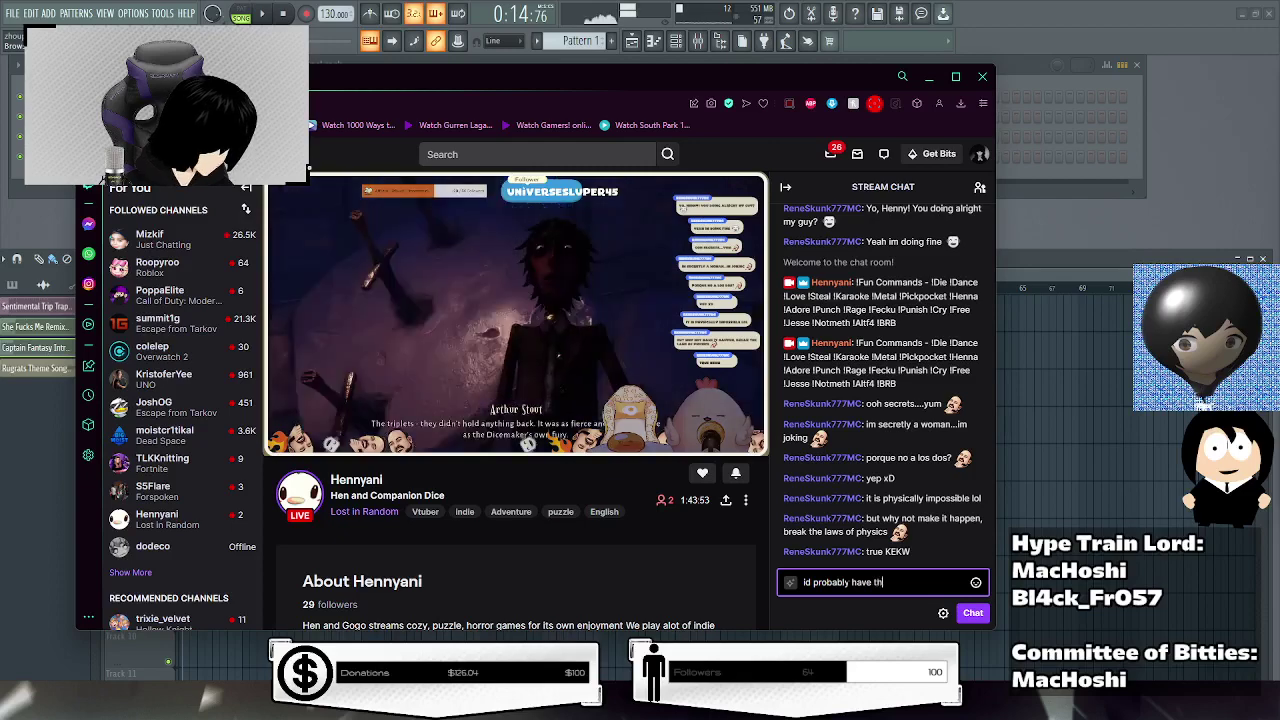
type("icc thighs ")
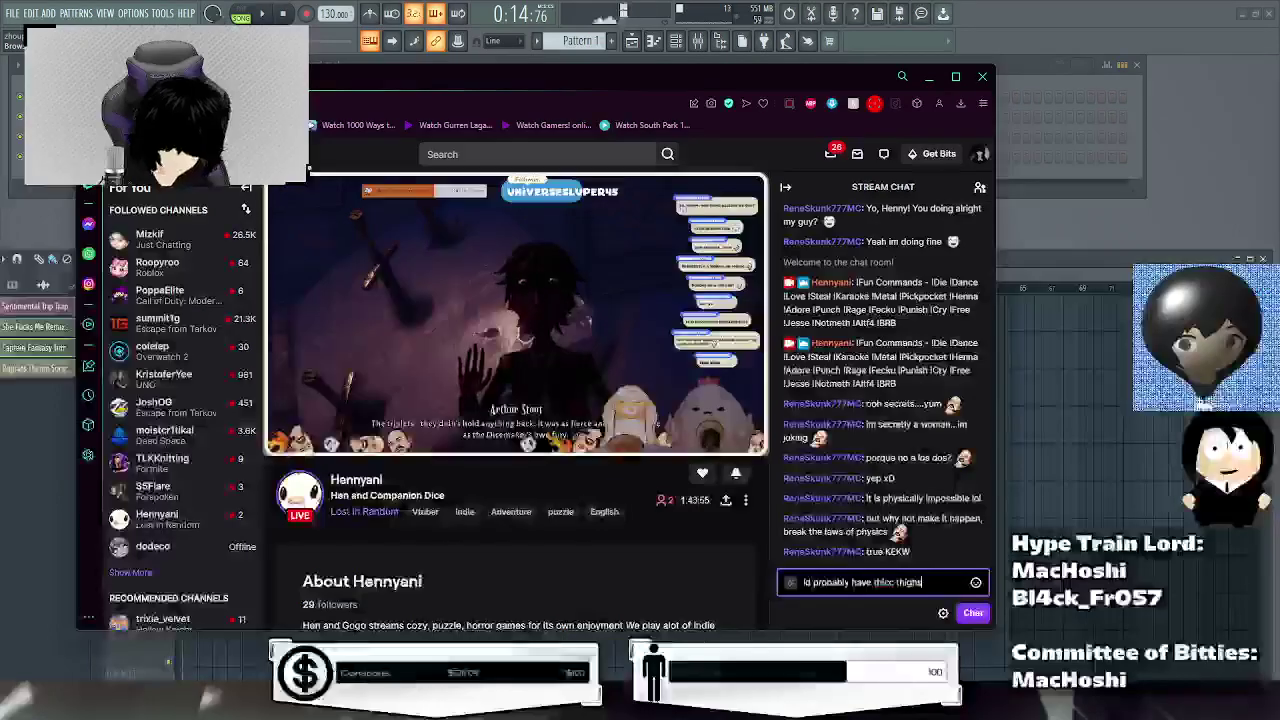
type("and absol")
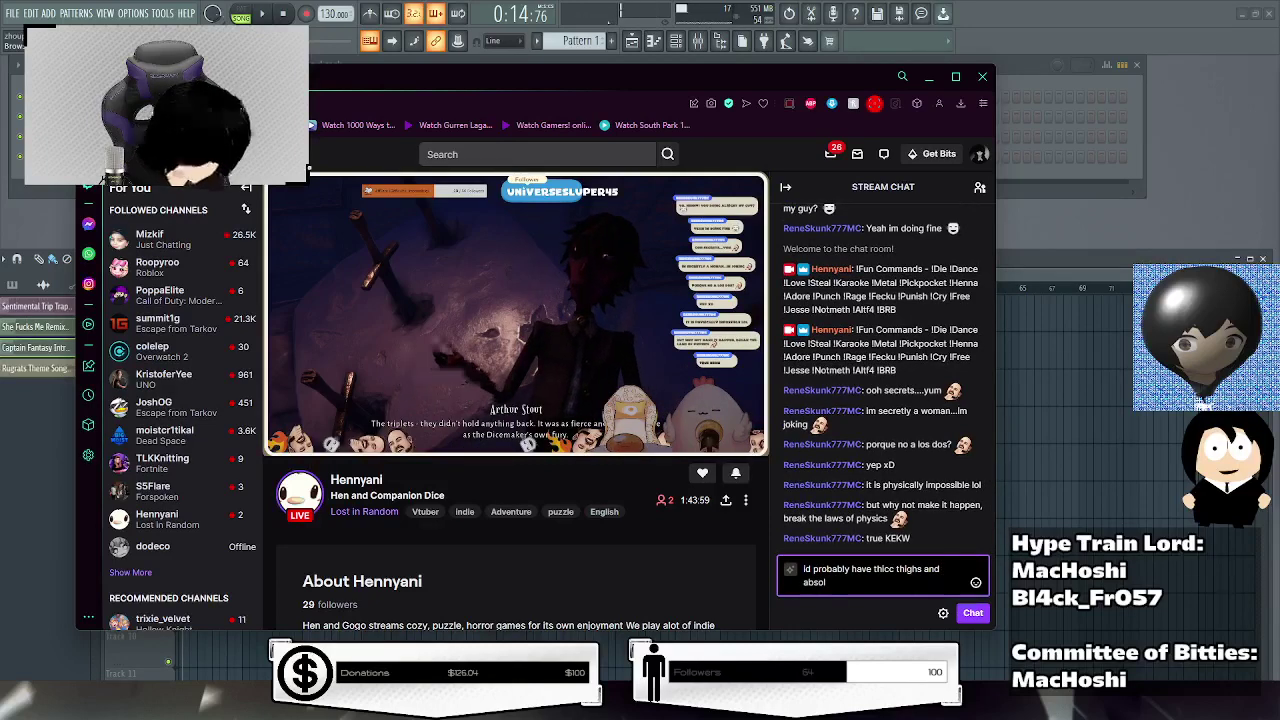
type("utely")
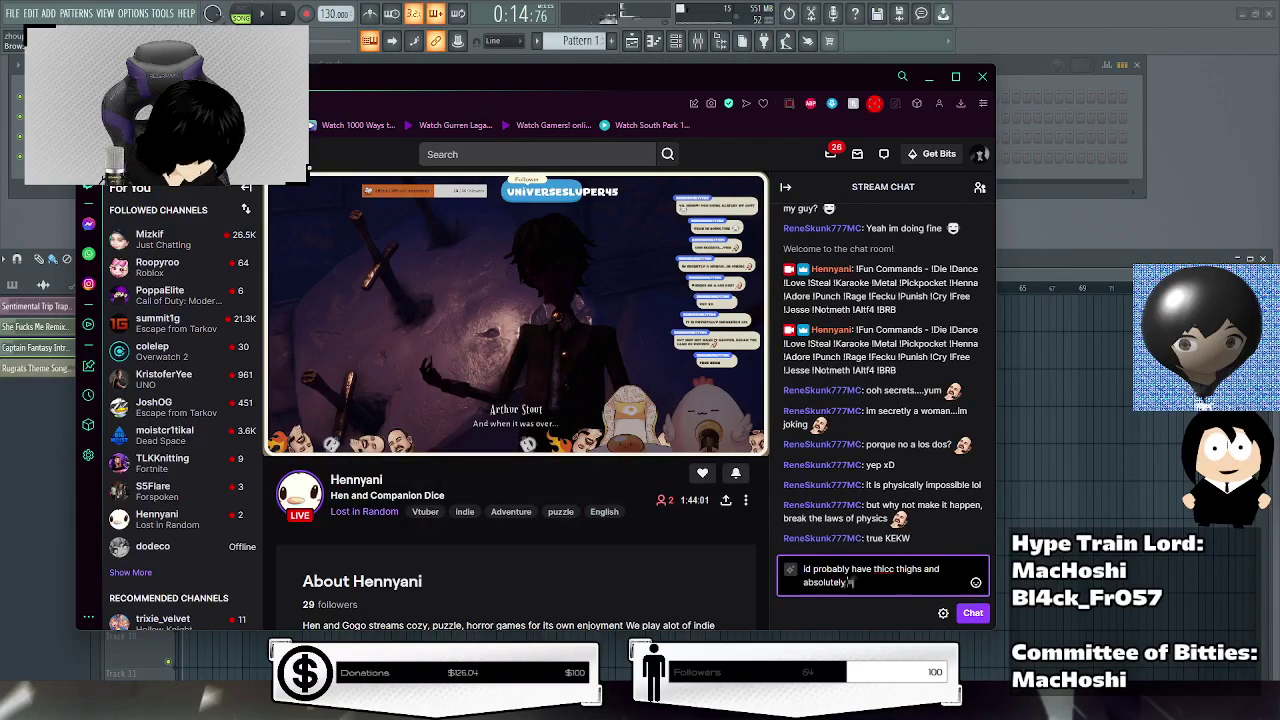
type(" no IQ")
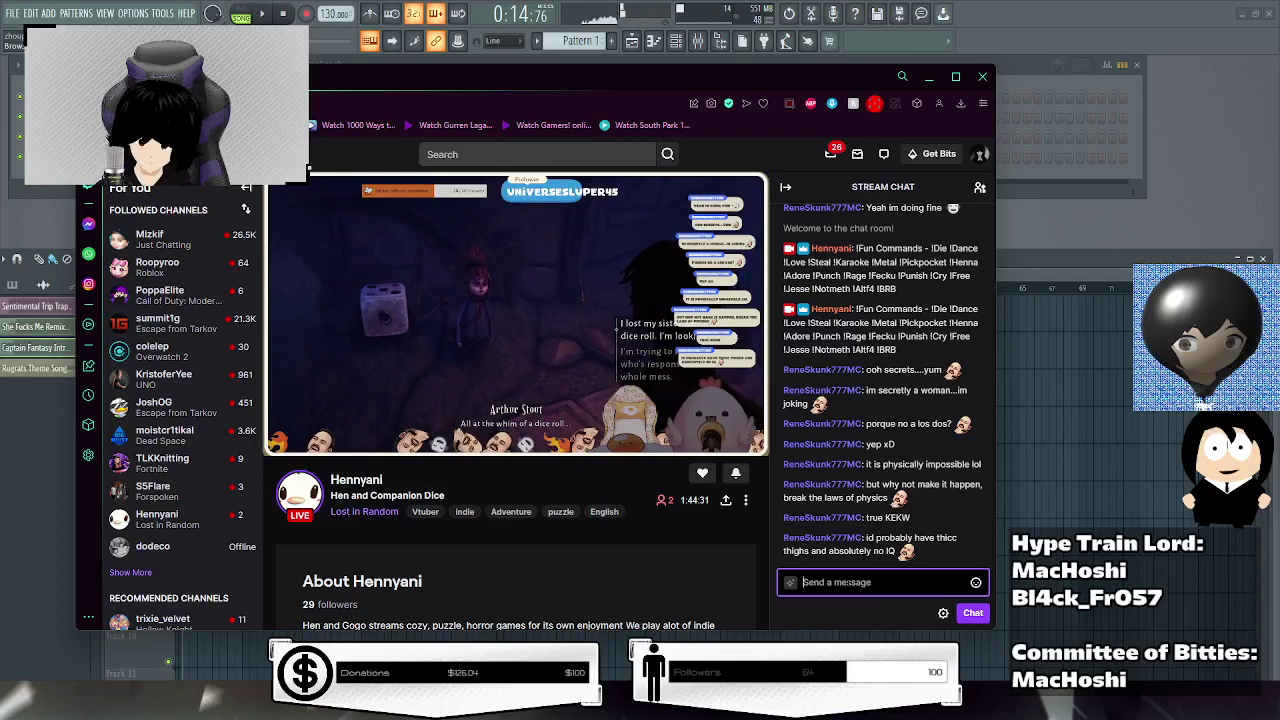
left_click(678, 568)
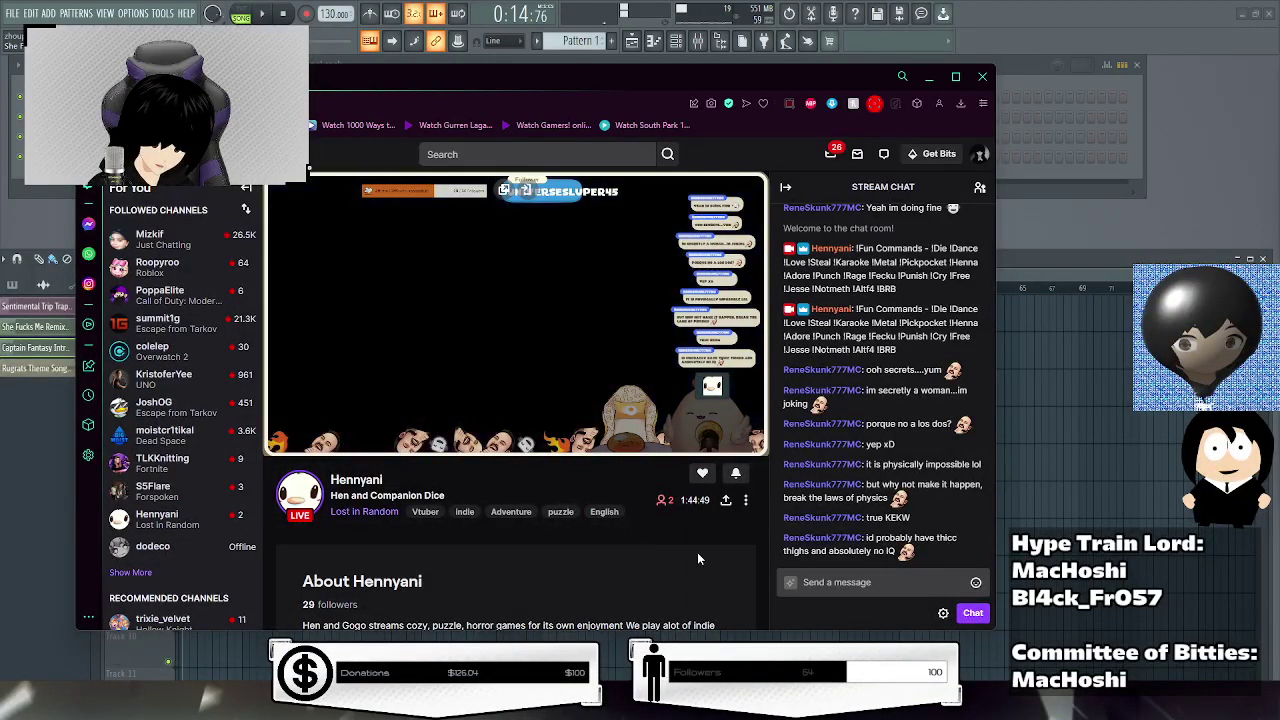
Draft the chat message "wait, scratch that, i'd have thicc thighs, a goofy demeanor and music that breaks the sound barrier".
left_click(805, 582)
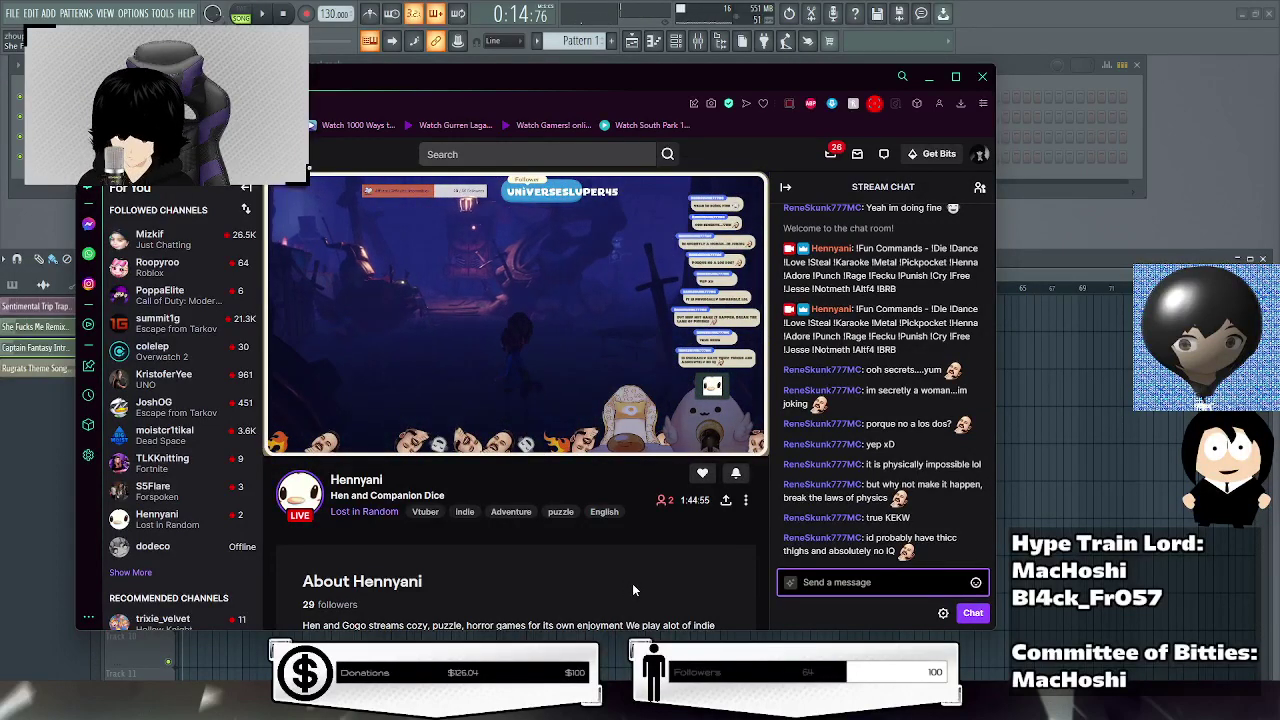
left_click(660, 563)
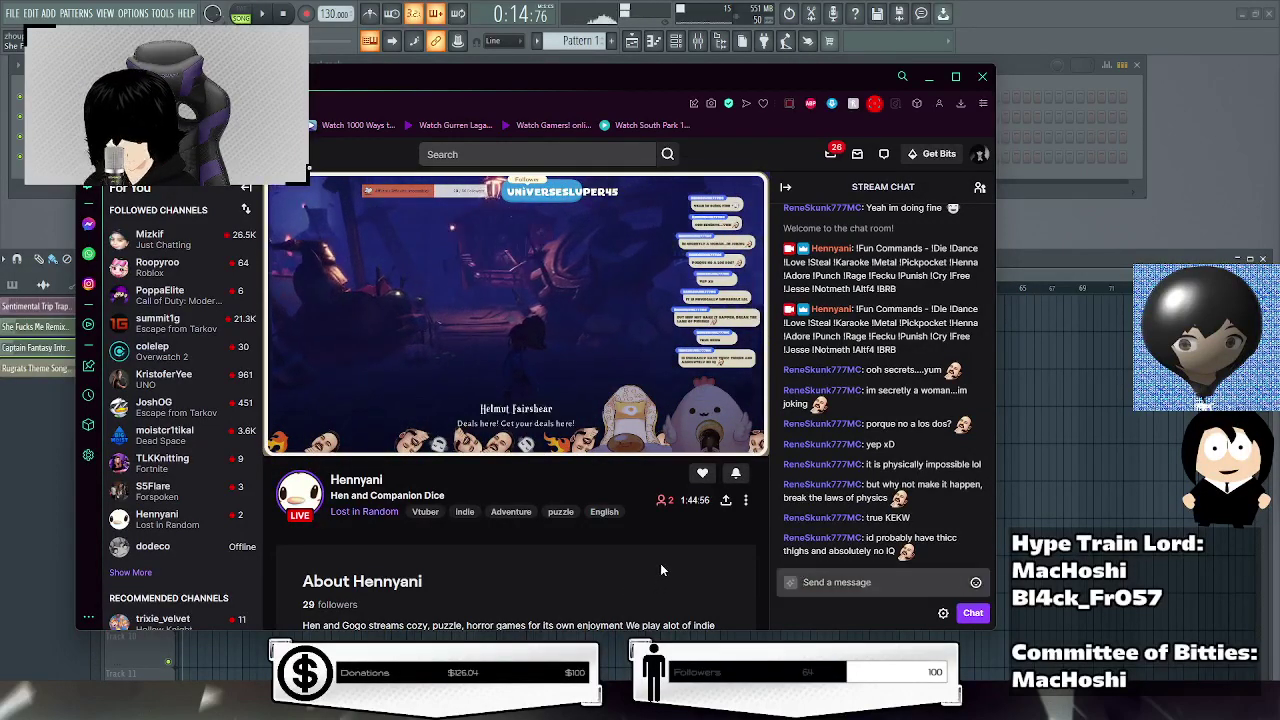
left_click(851, 582)
type("wait")
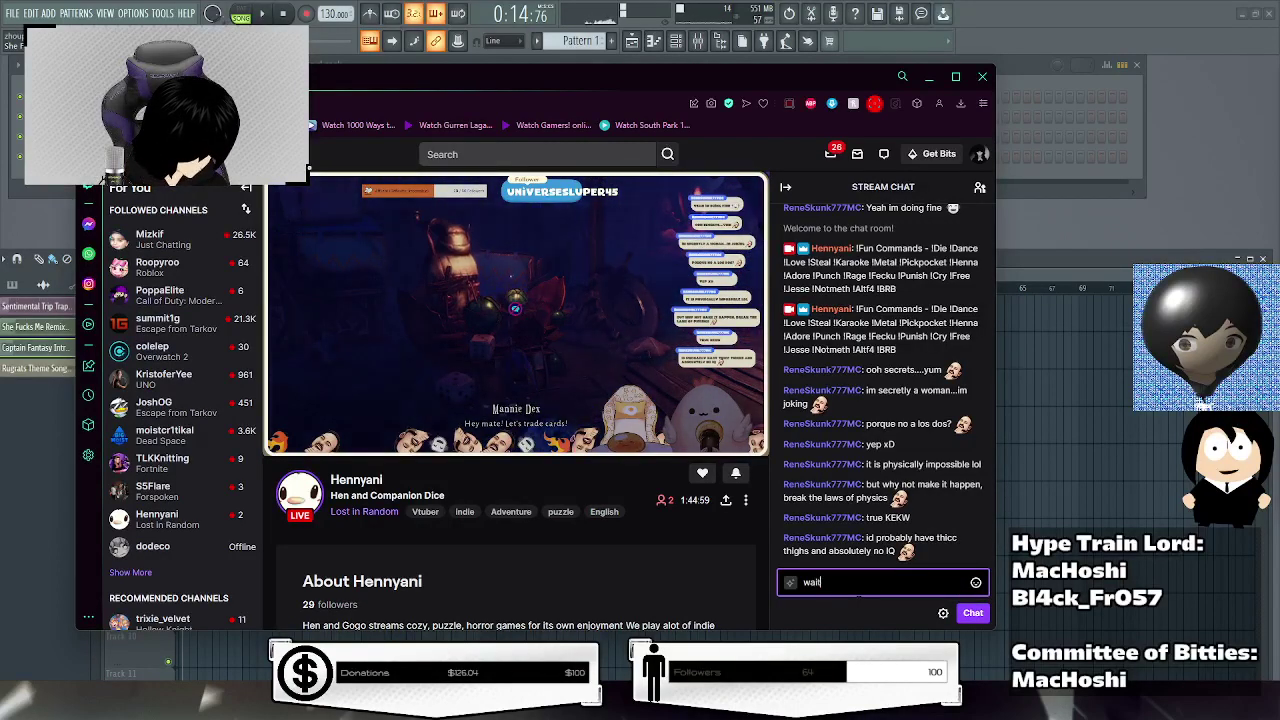
type(", ")
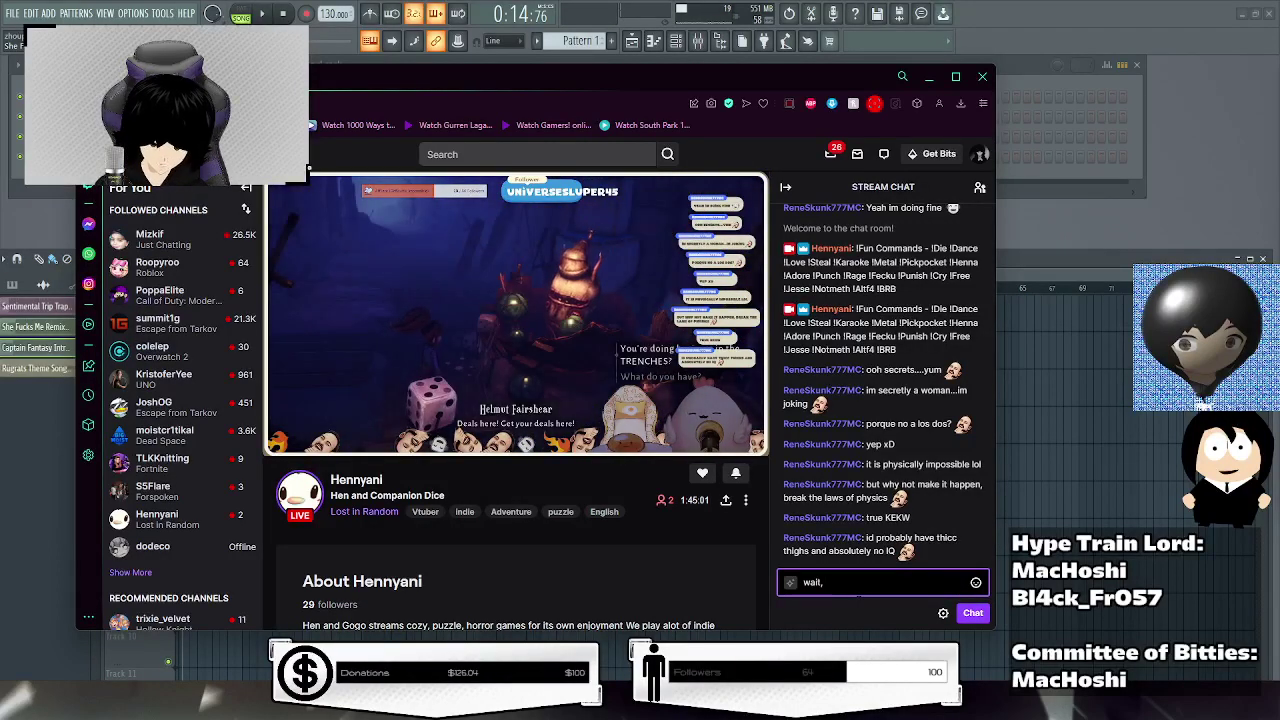
type("scratch that, ")
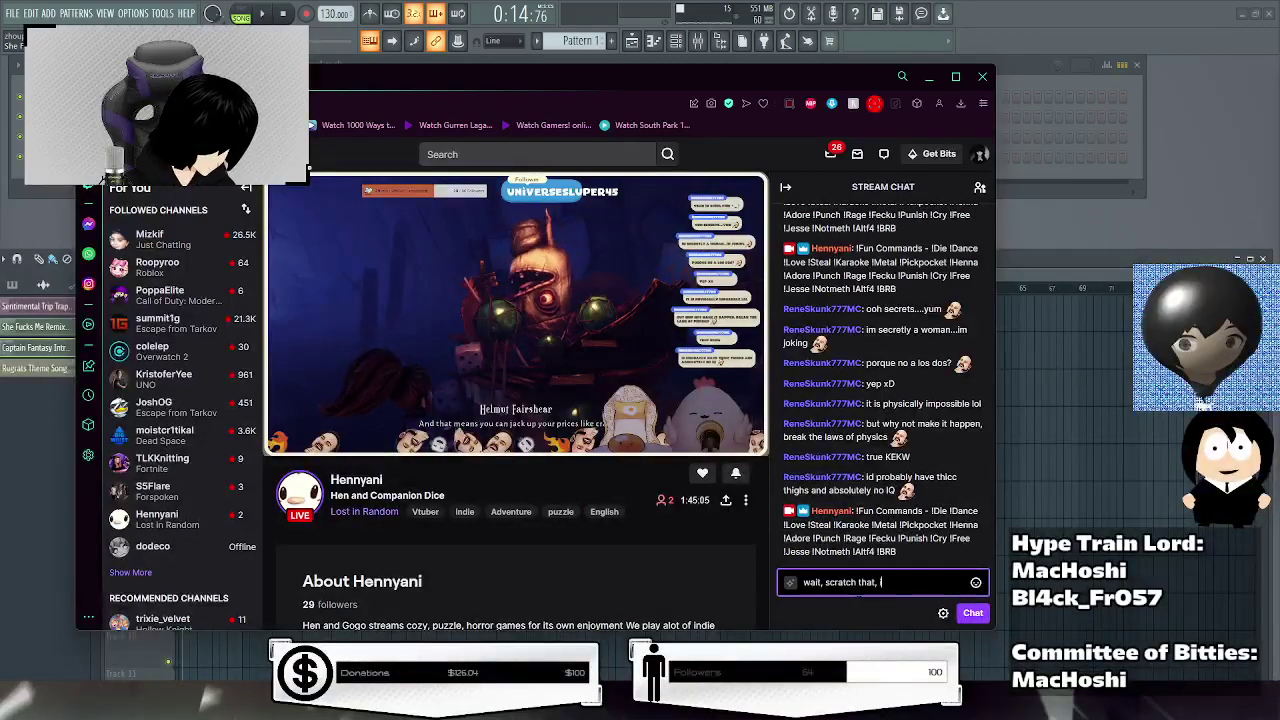
type("i'd")
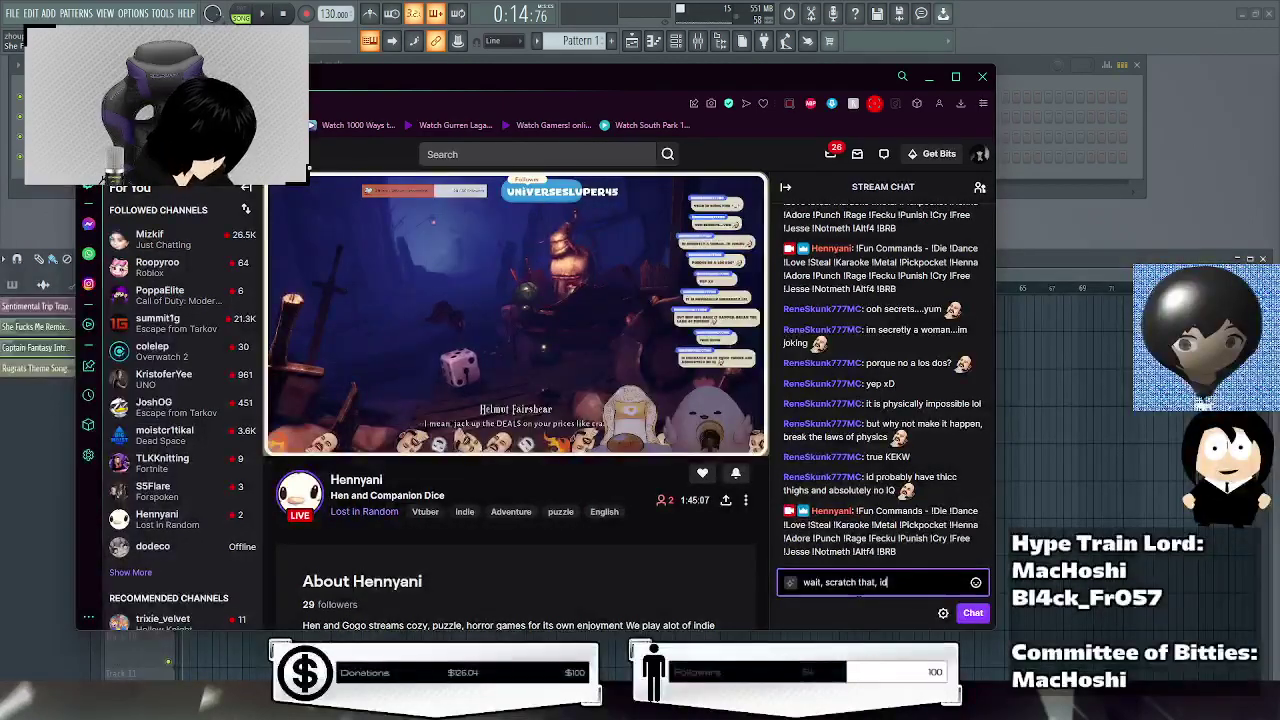
type(" have thicc thighs, a goo")
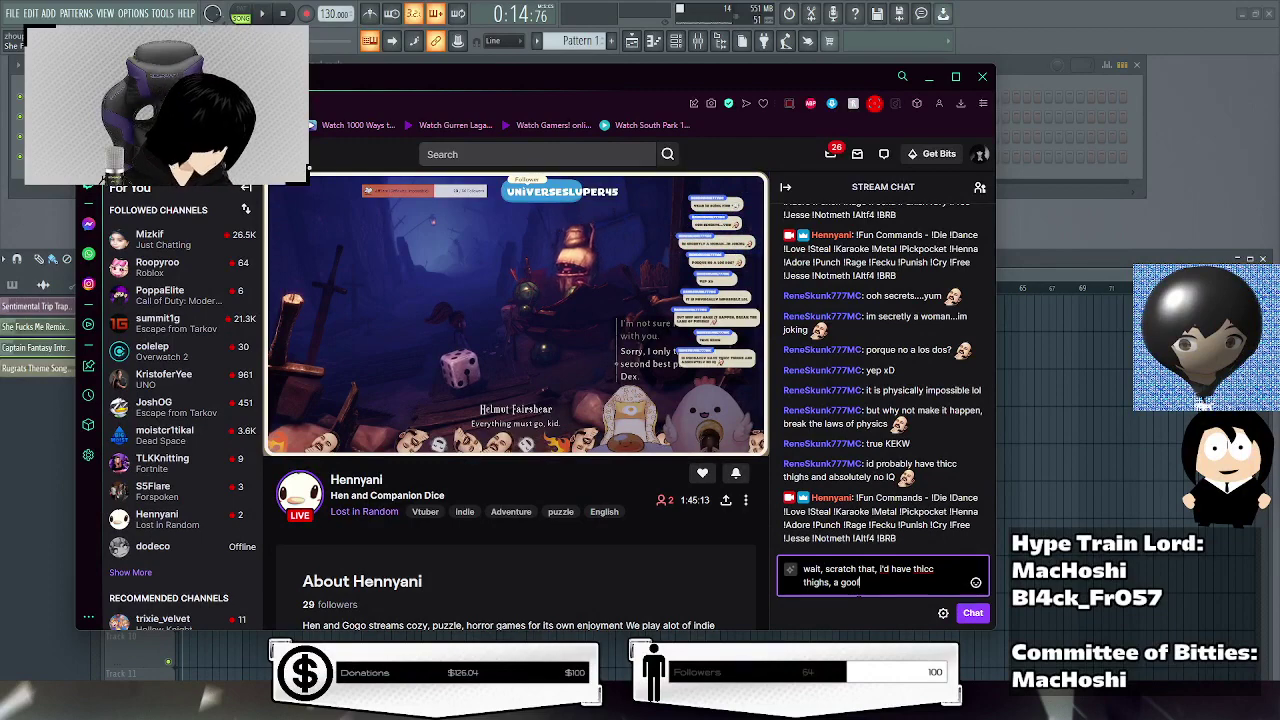
type("fy deme")
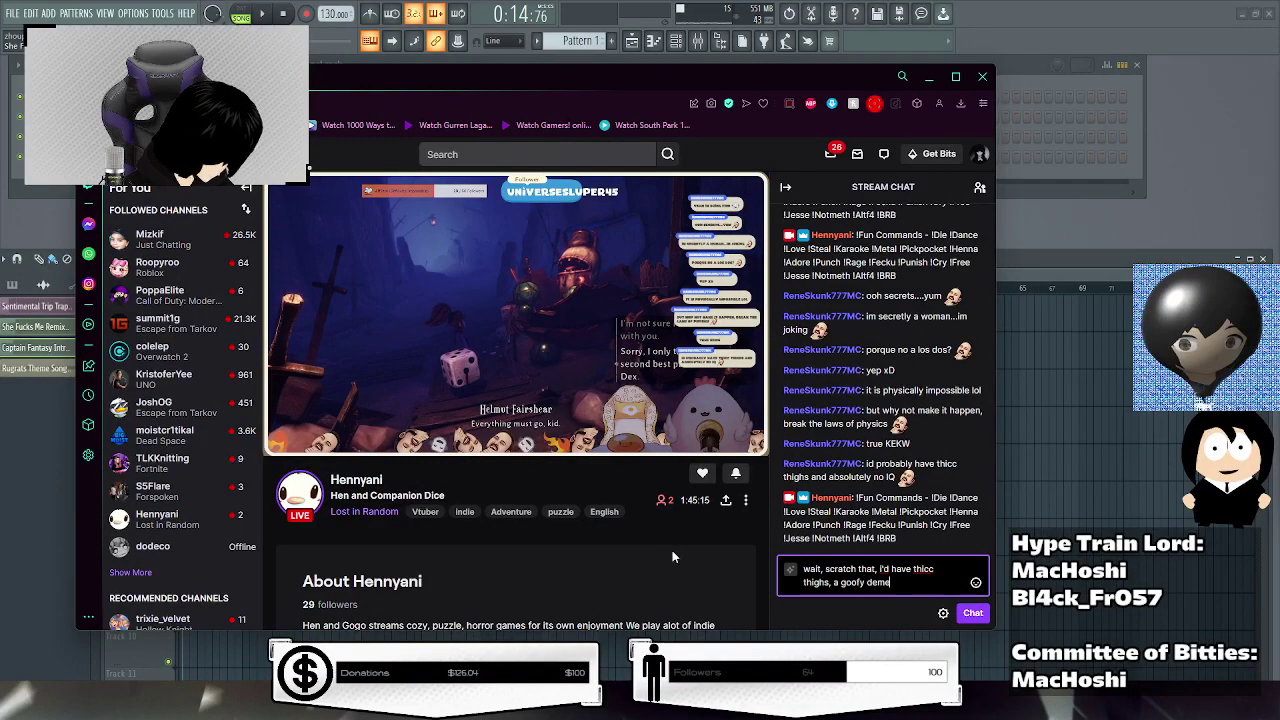
type("anor and")
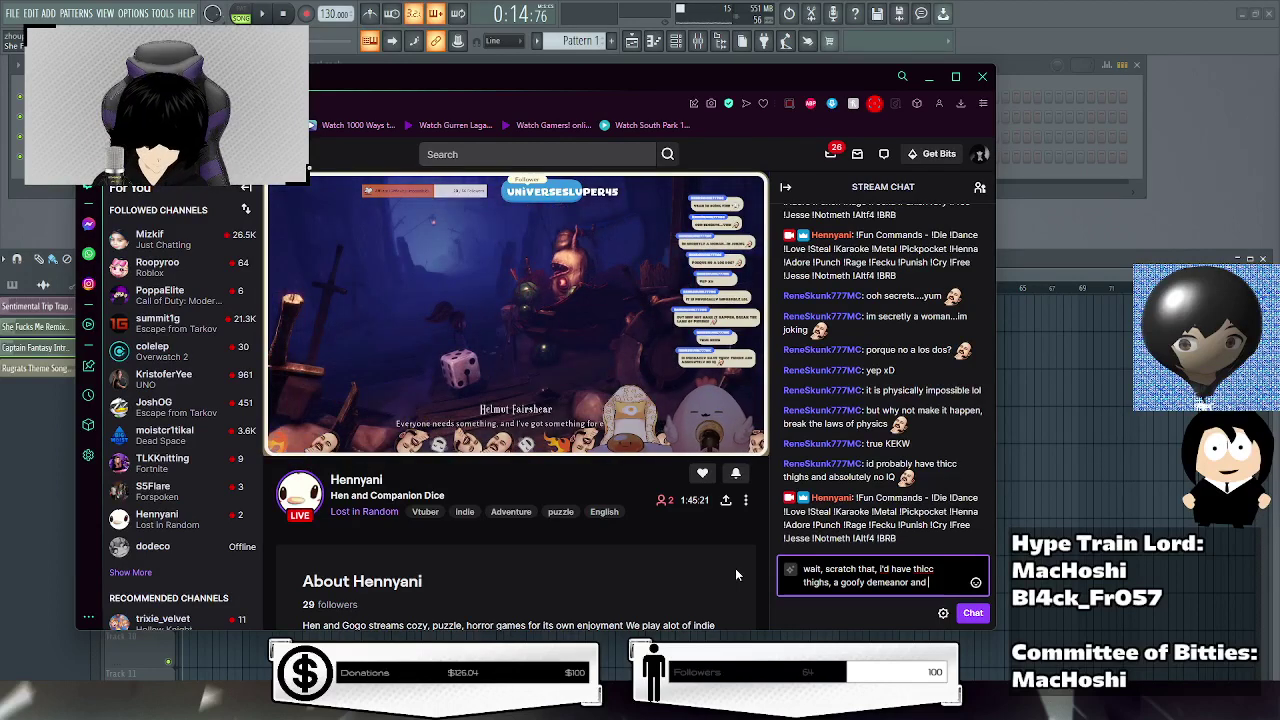
type(" music that breaks")
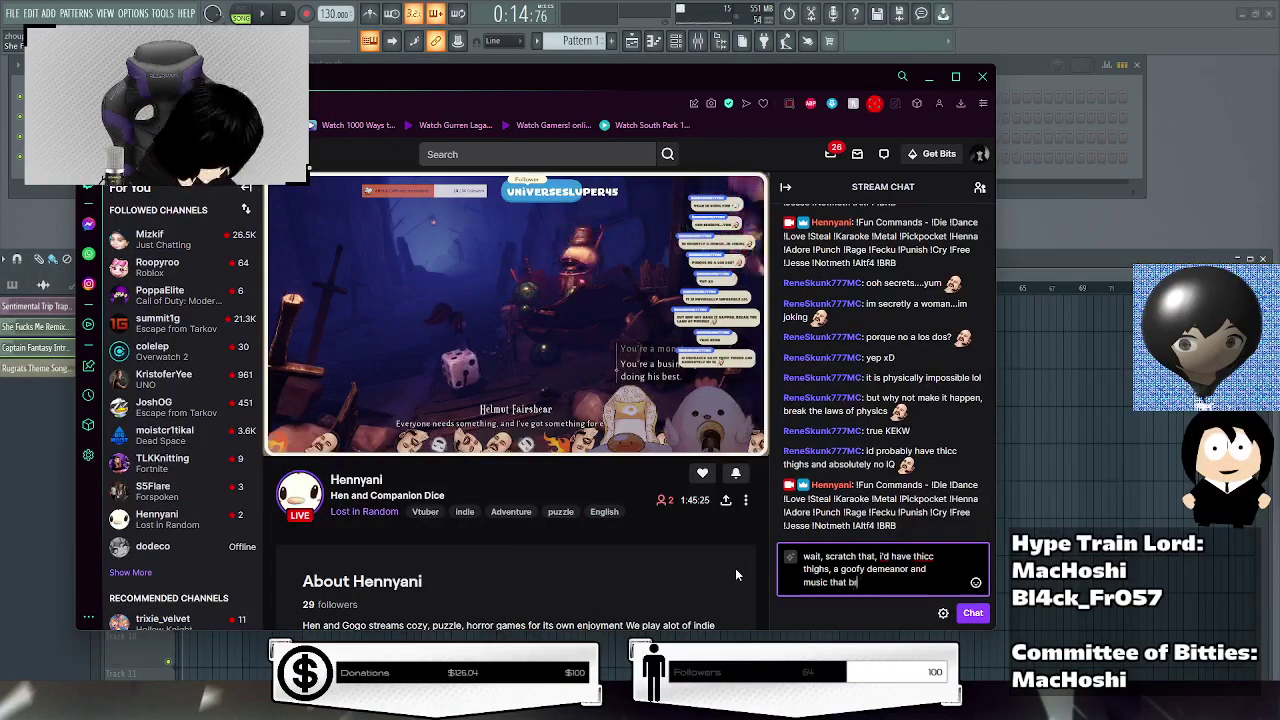
type(" the sound ba")
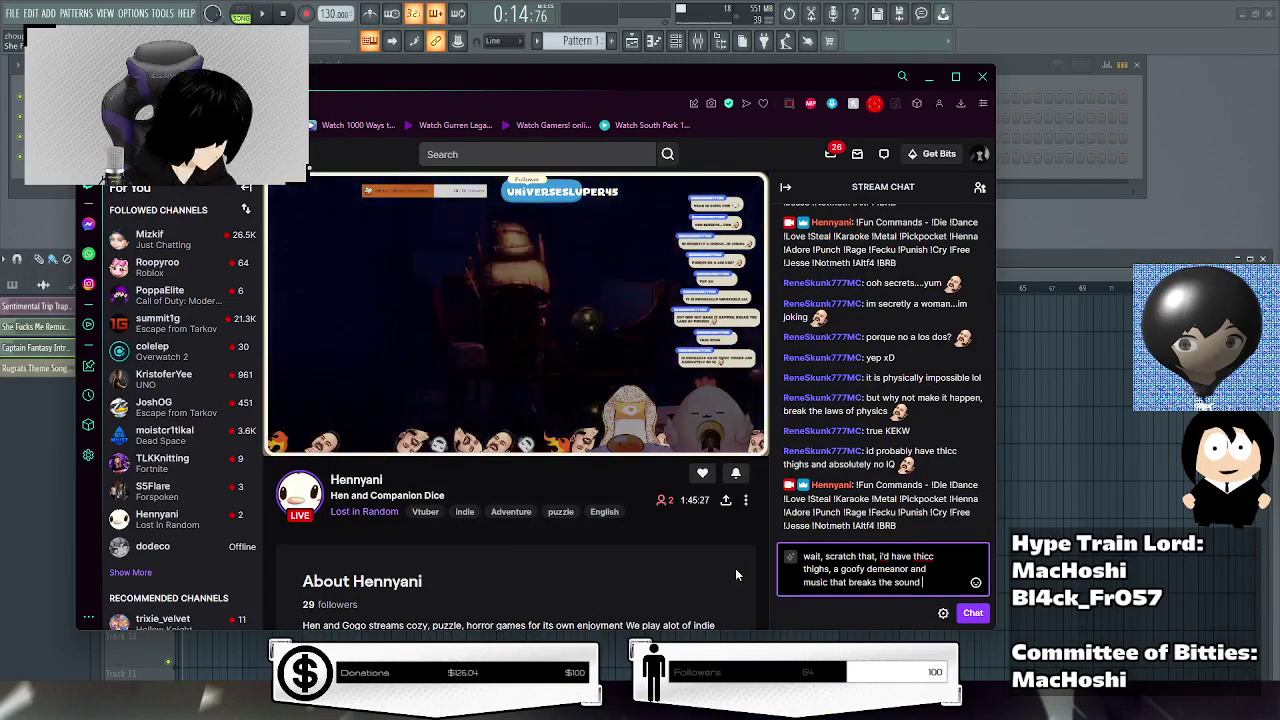
type("r")
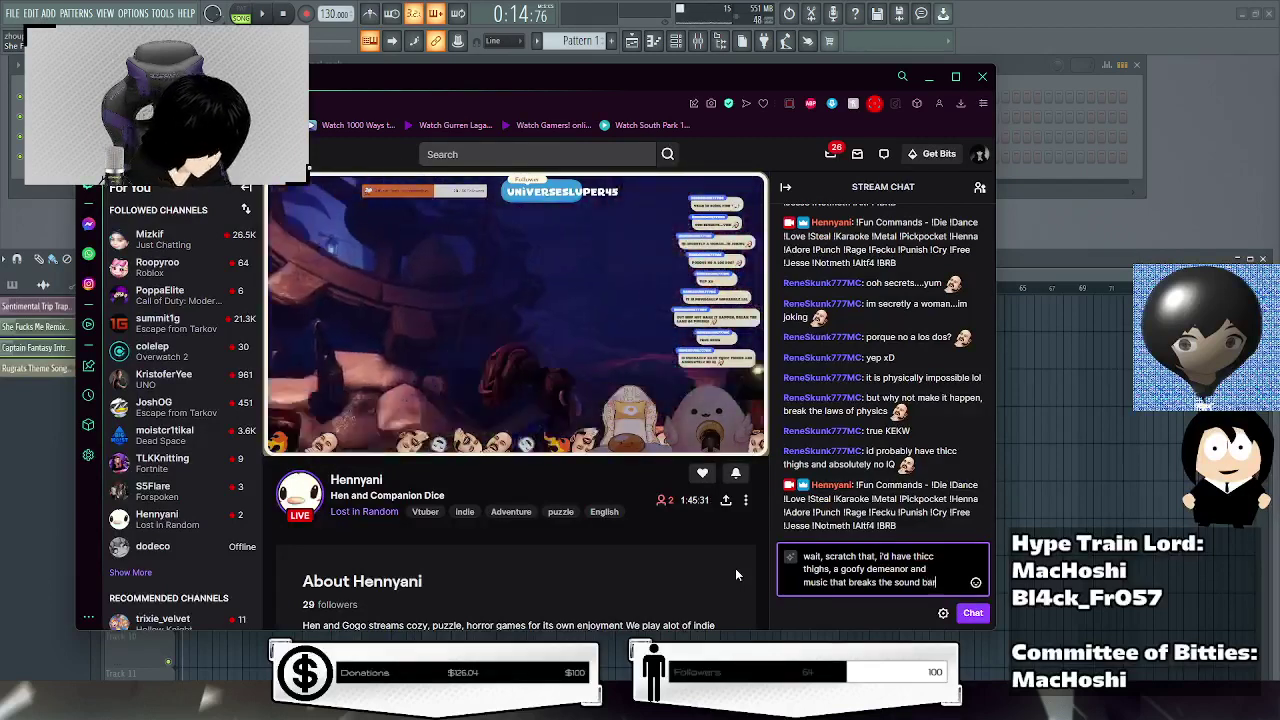
type("rier")
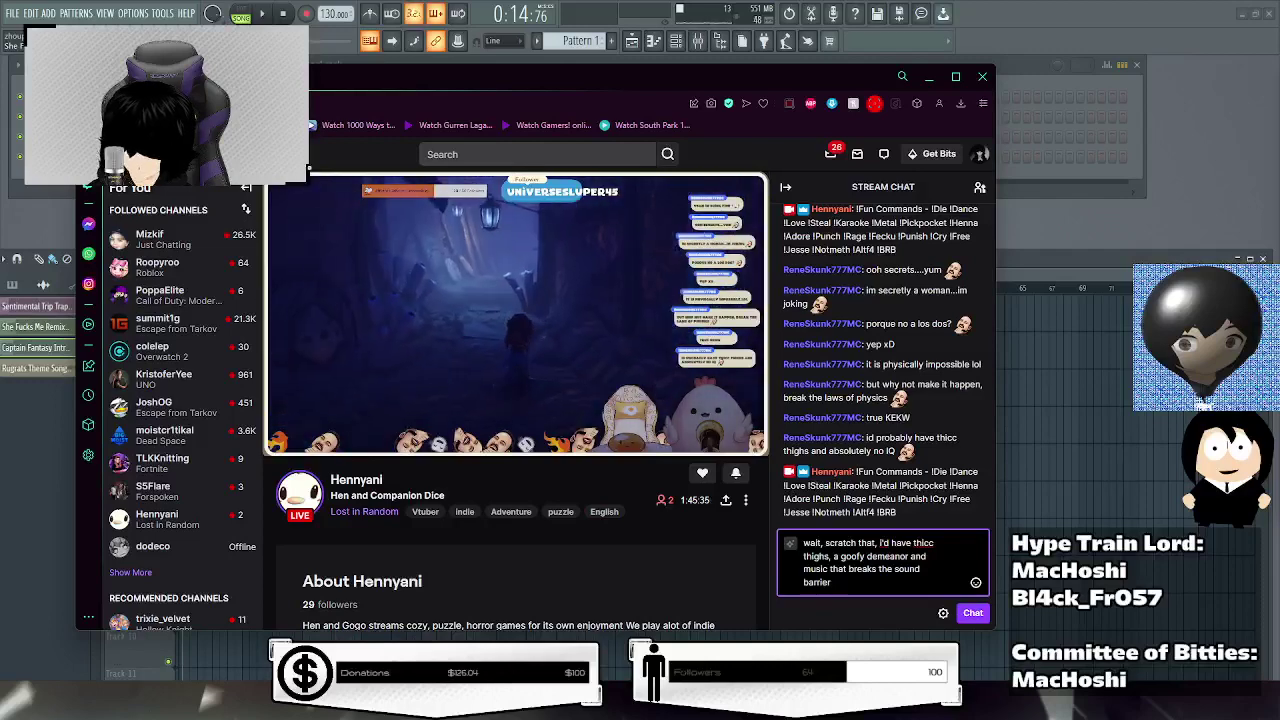
Insert "a nice ass, titties," before "a goofy demeanor" in the drafted chat message.
left_click(830, 556)
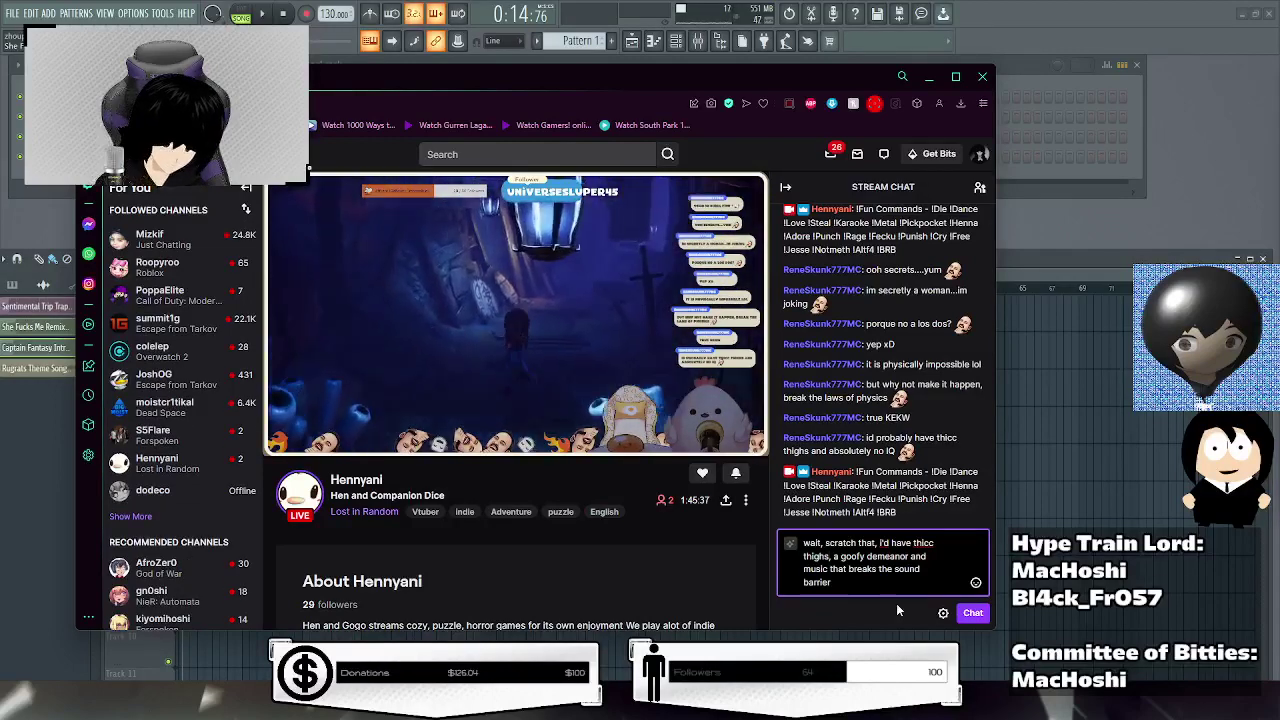
type(", a nice")
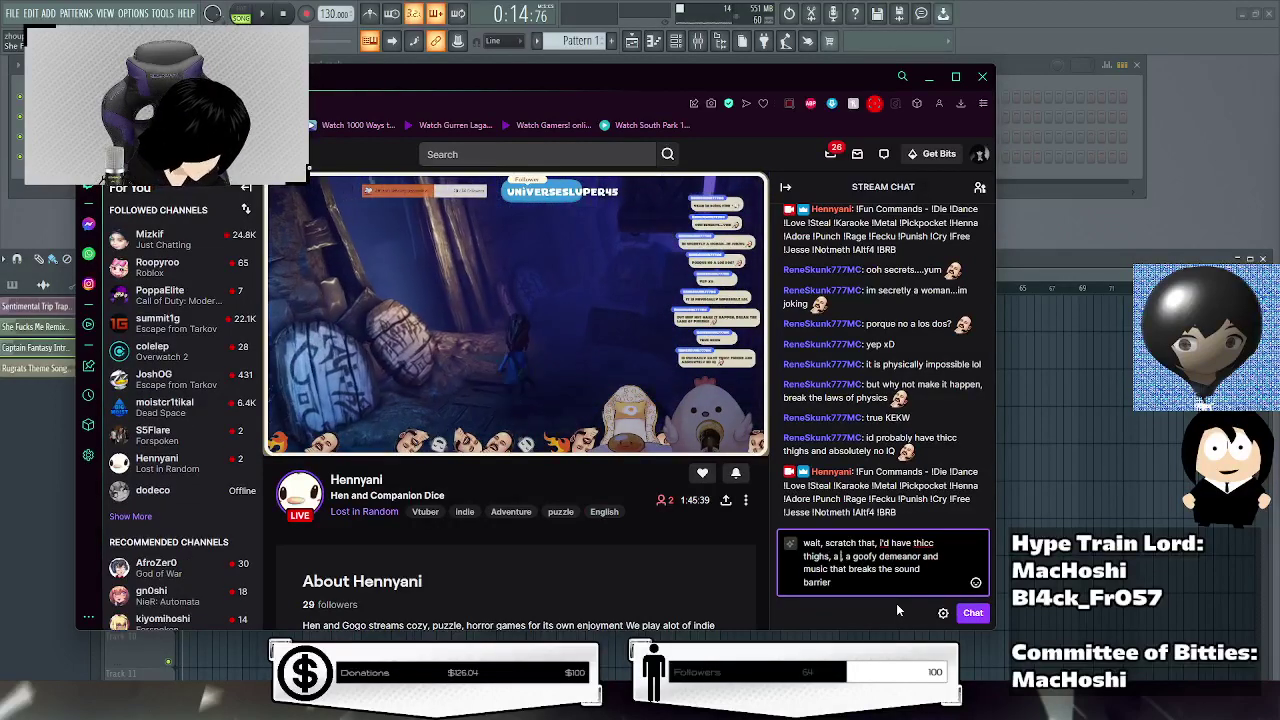
type(" ass")
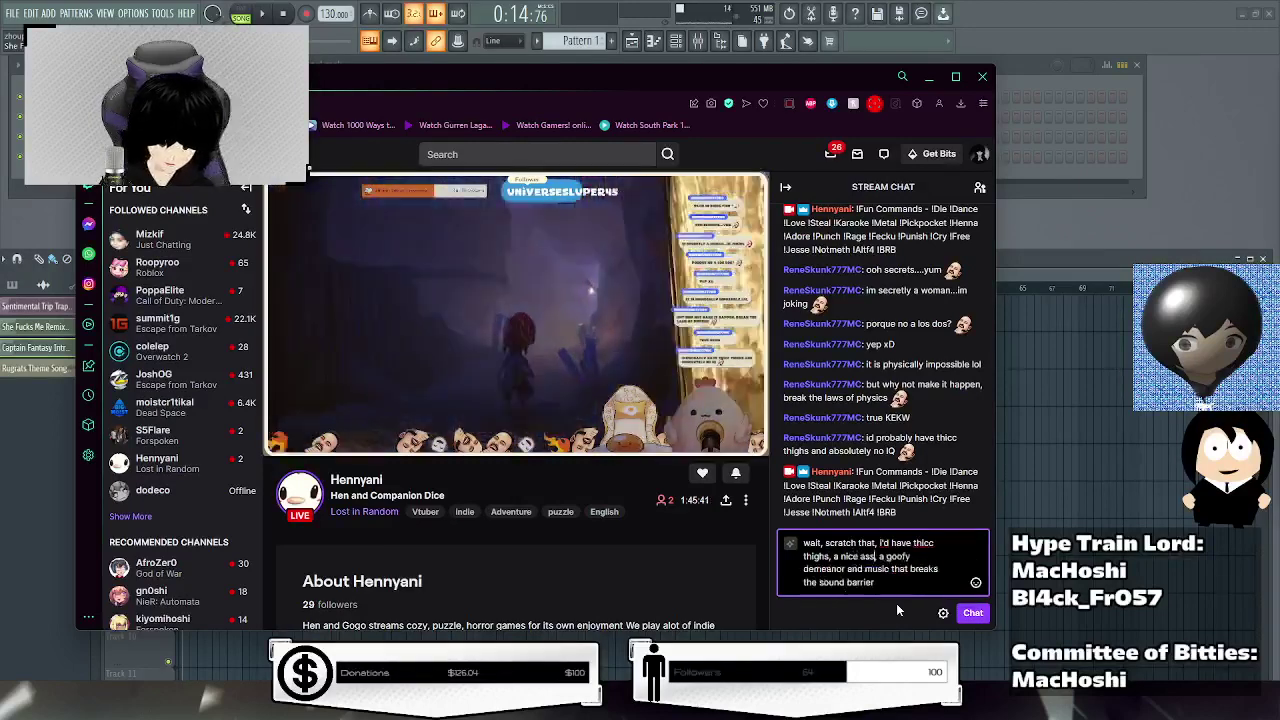
type(", titties")
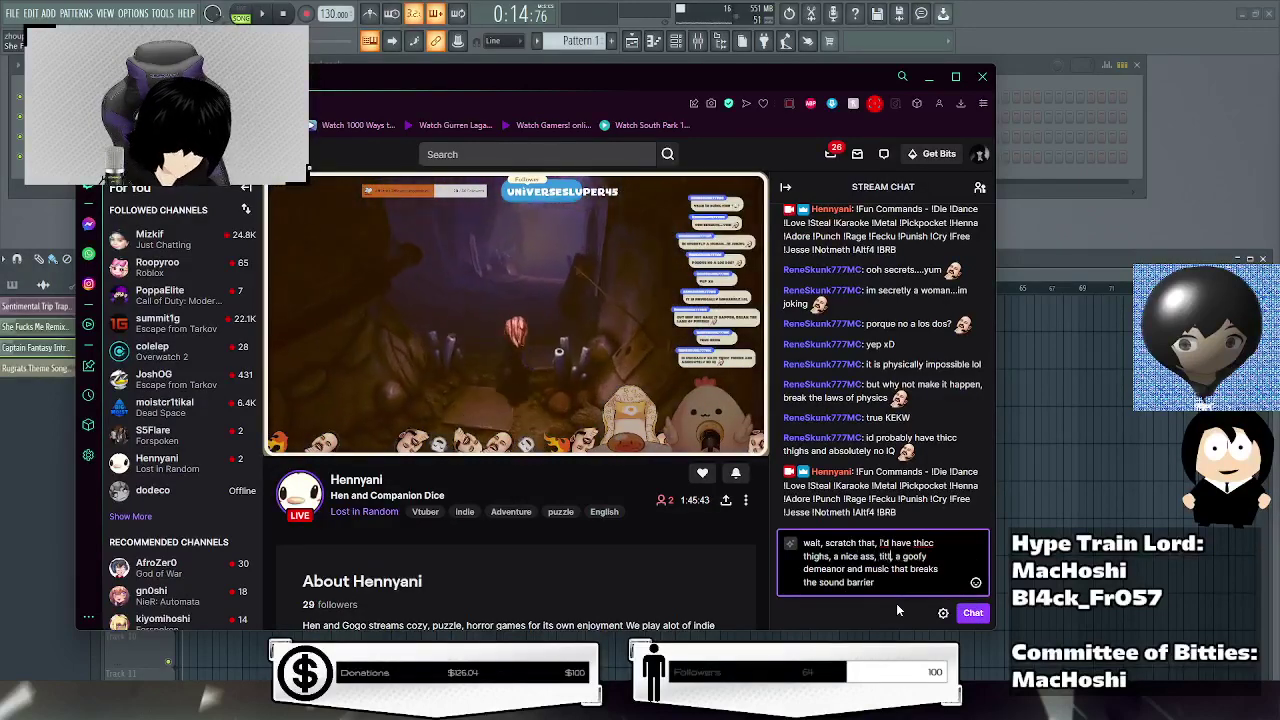
Add the LUL emote after "sound barrier" and send the drafted message to the stream chat.
key("End")
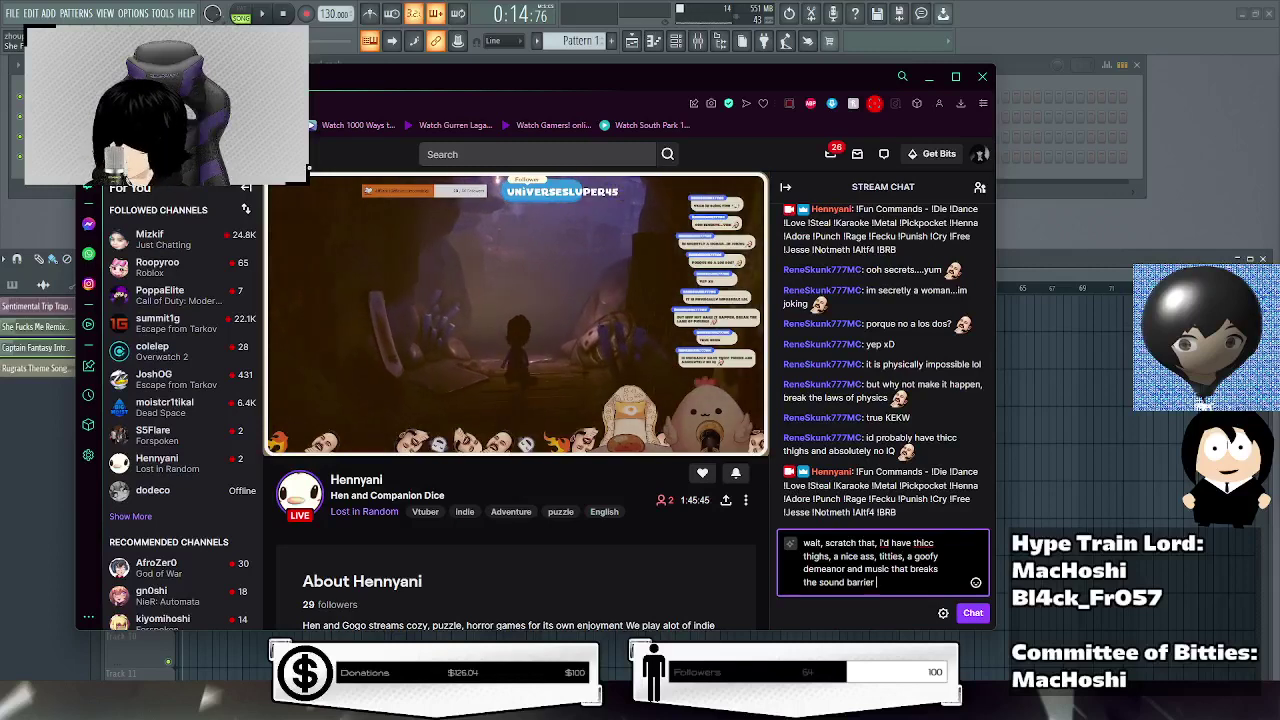
type("l")
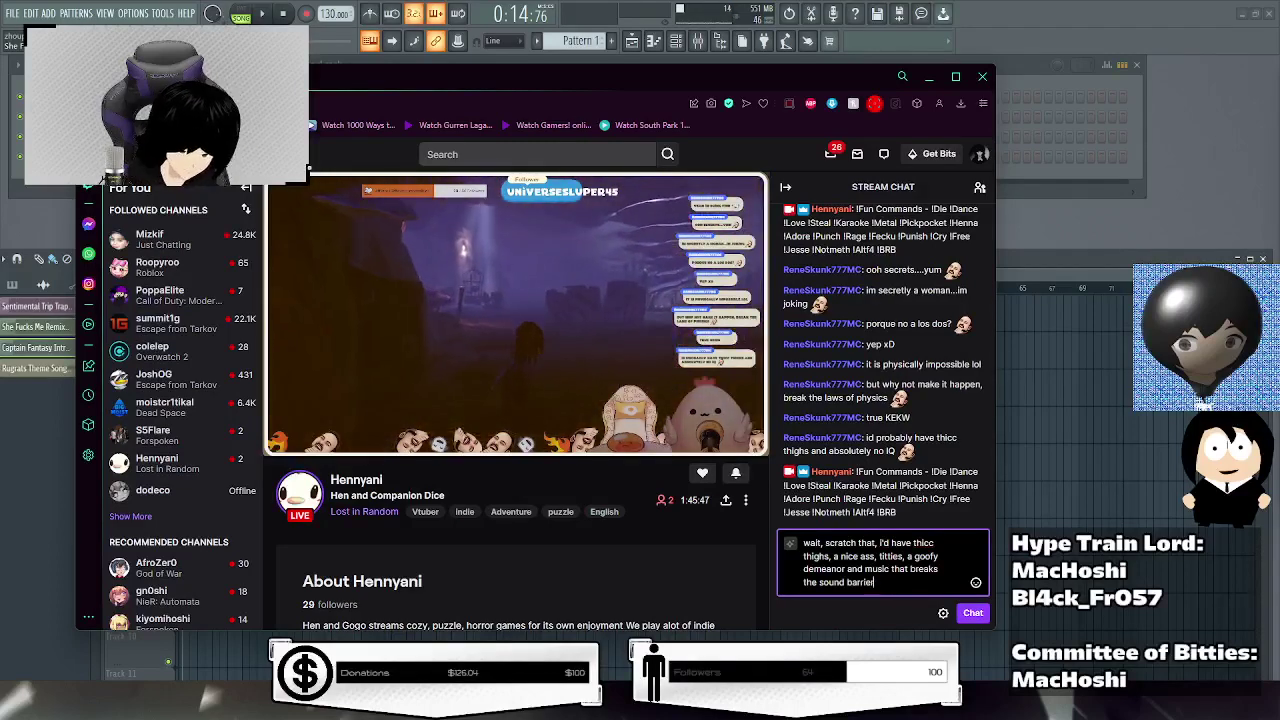
type("UL")
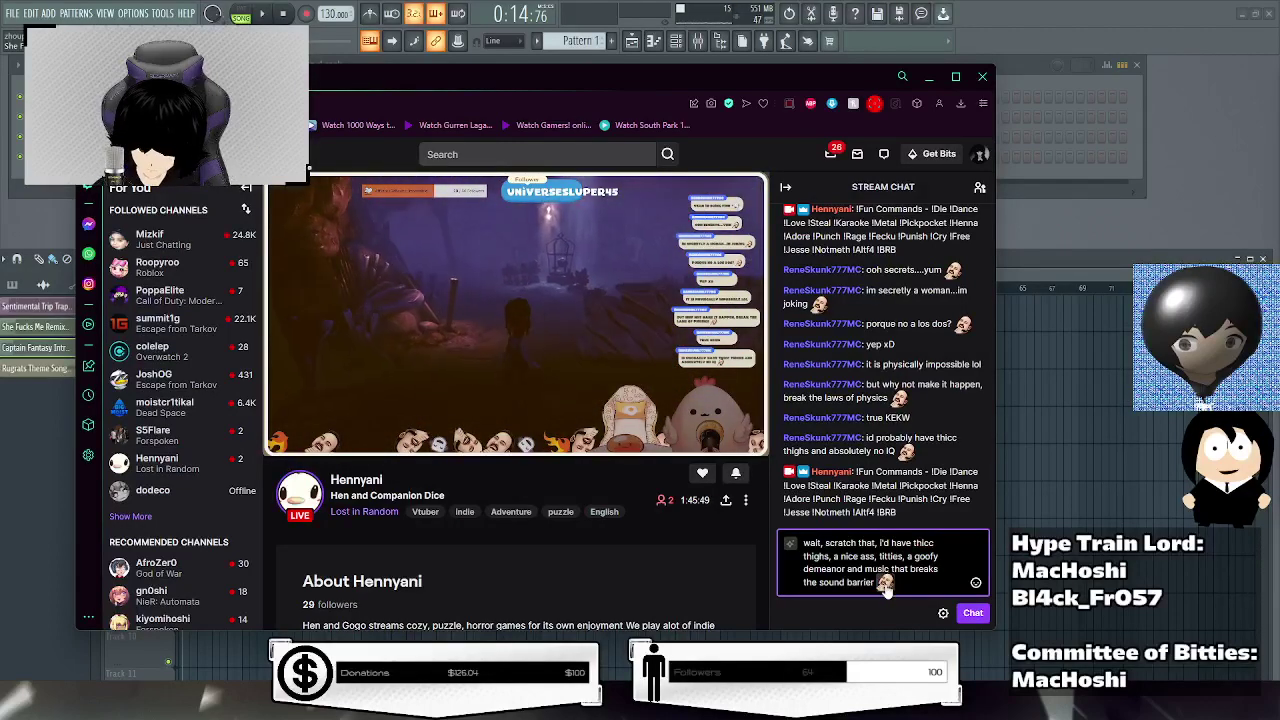
key("Return")
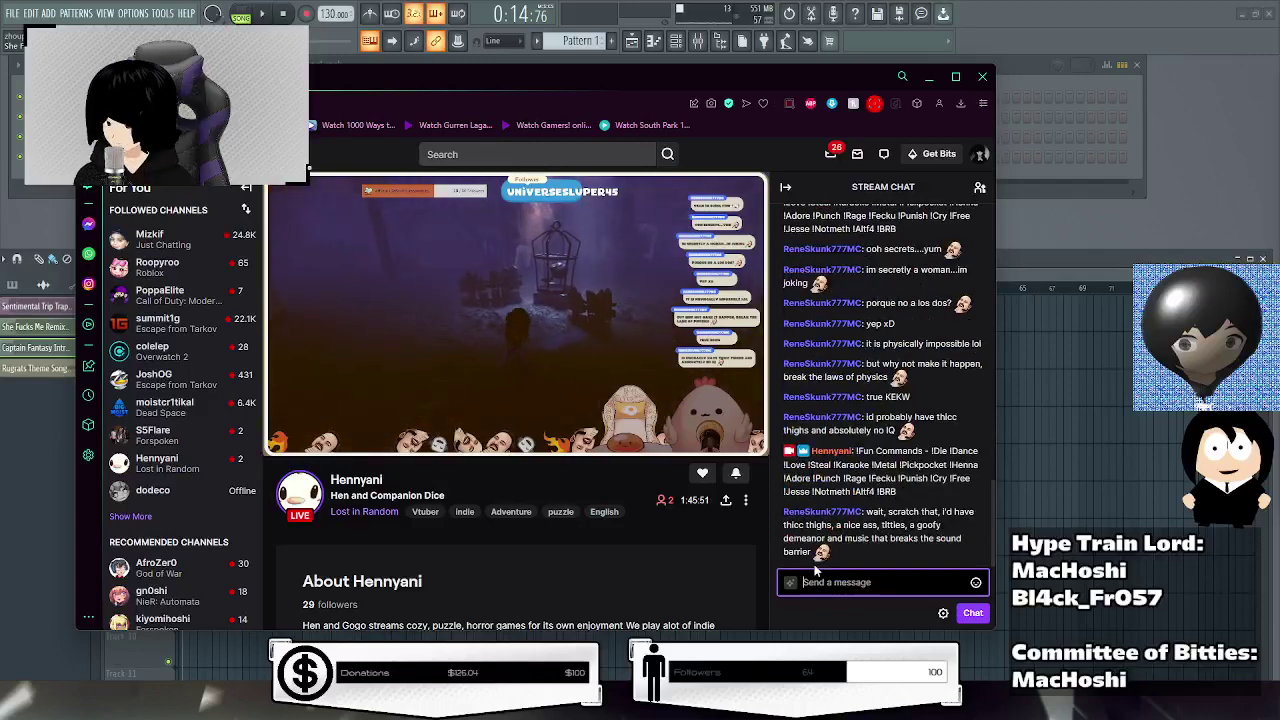
left_click(712, 567)
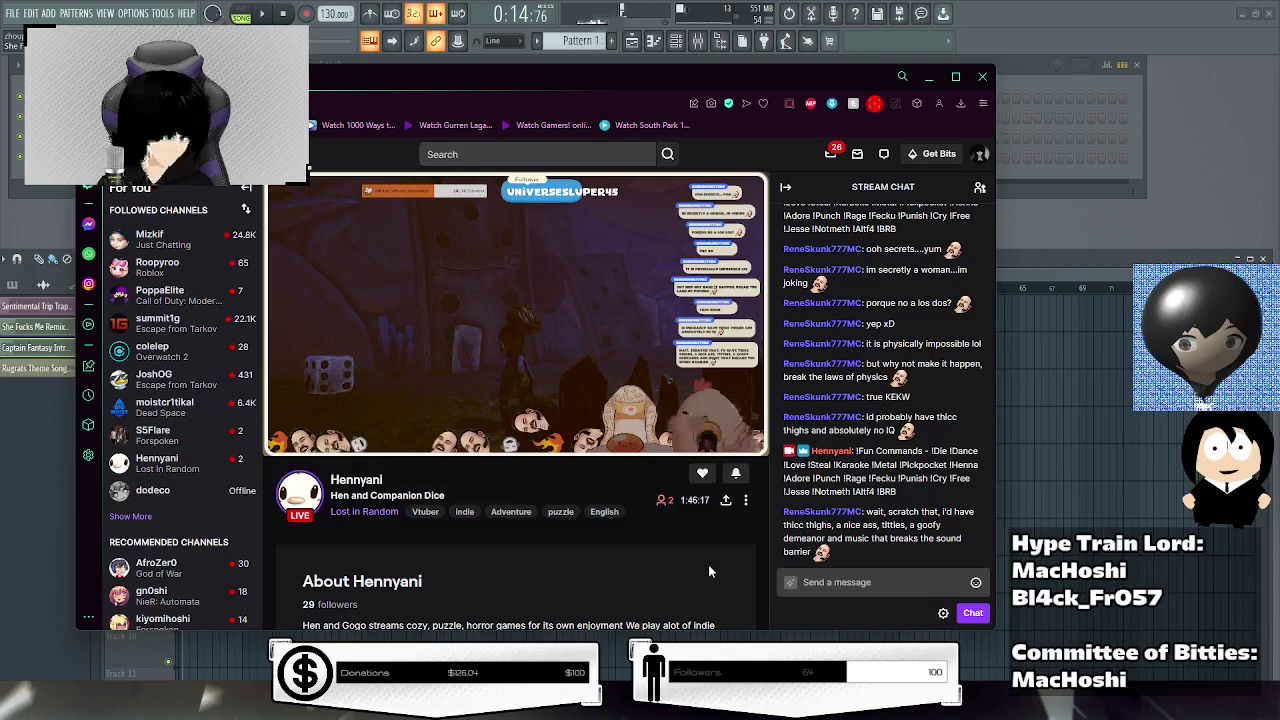
Send "Ah, Gogo! You get a headpat! XD" in the stream chat.
left_click(860, 582)
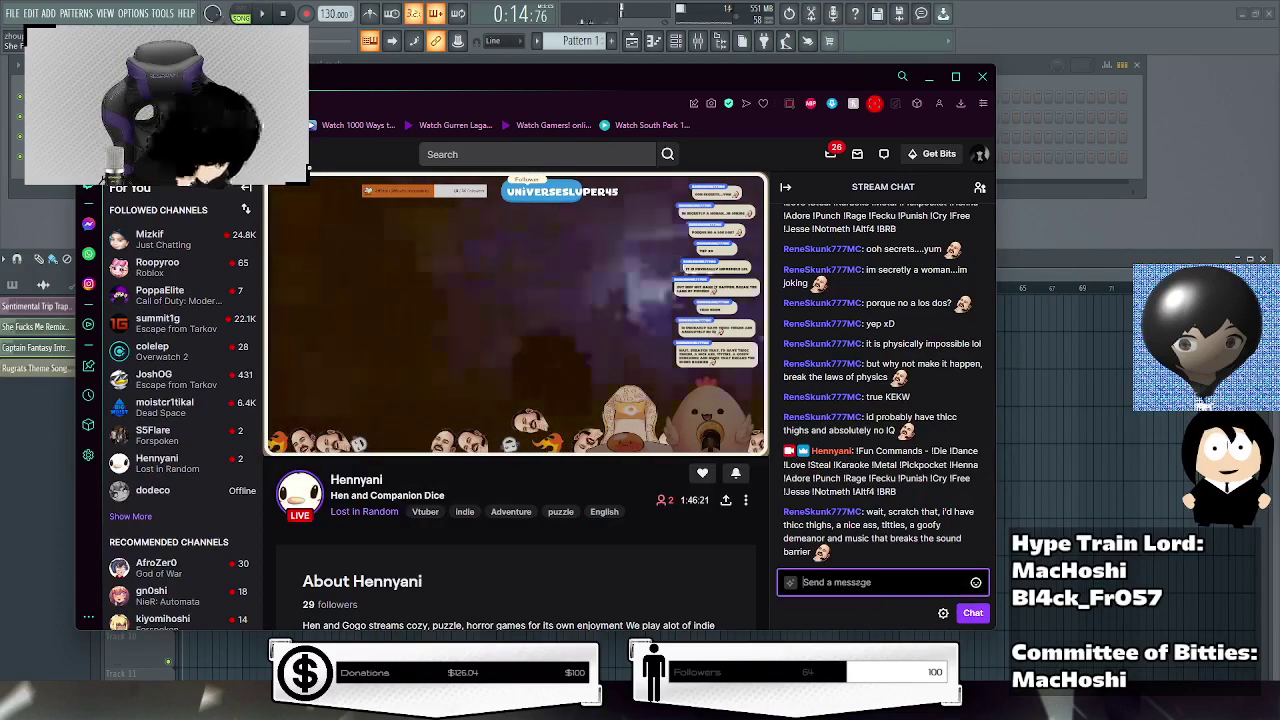
type("Ah")
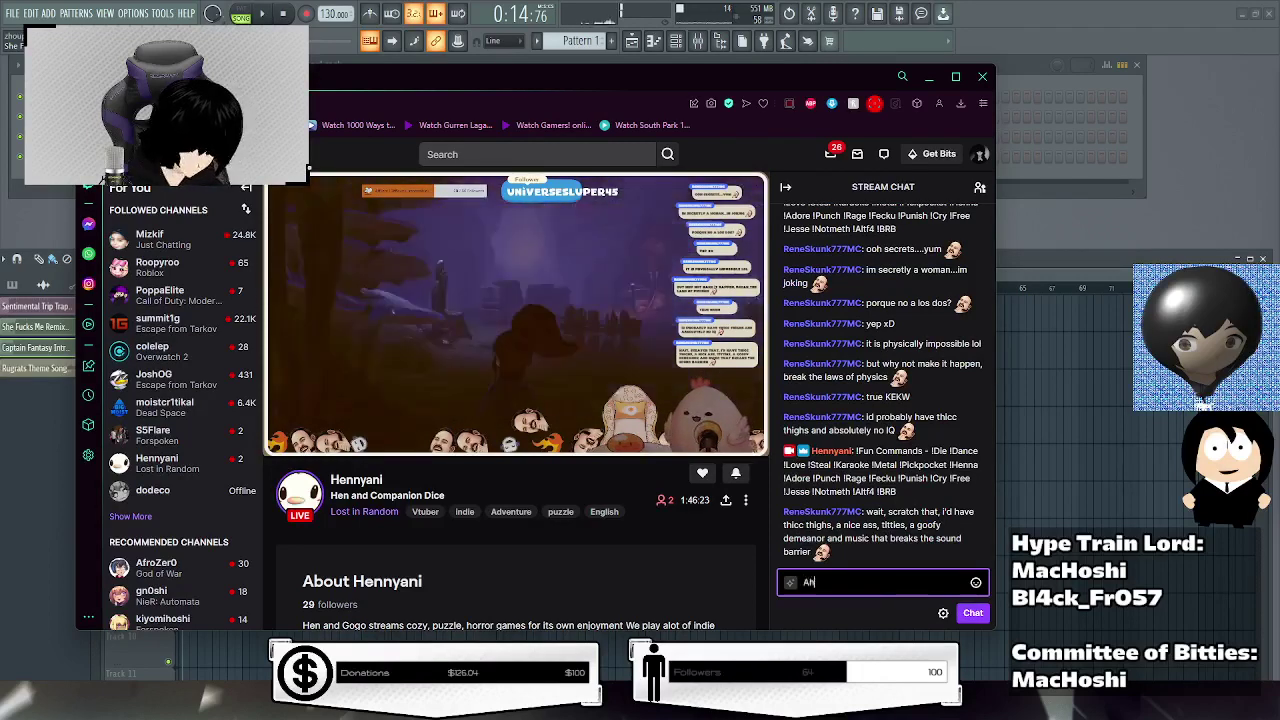
type(", Gogo! ")
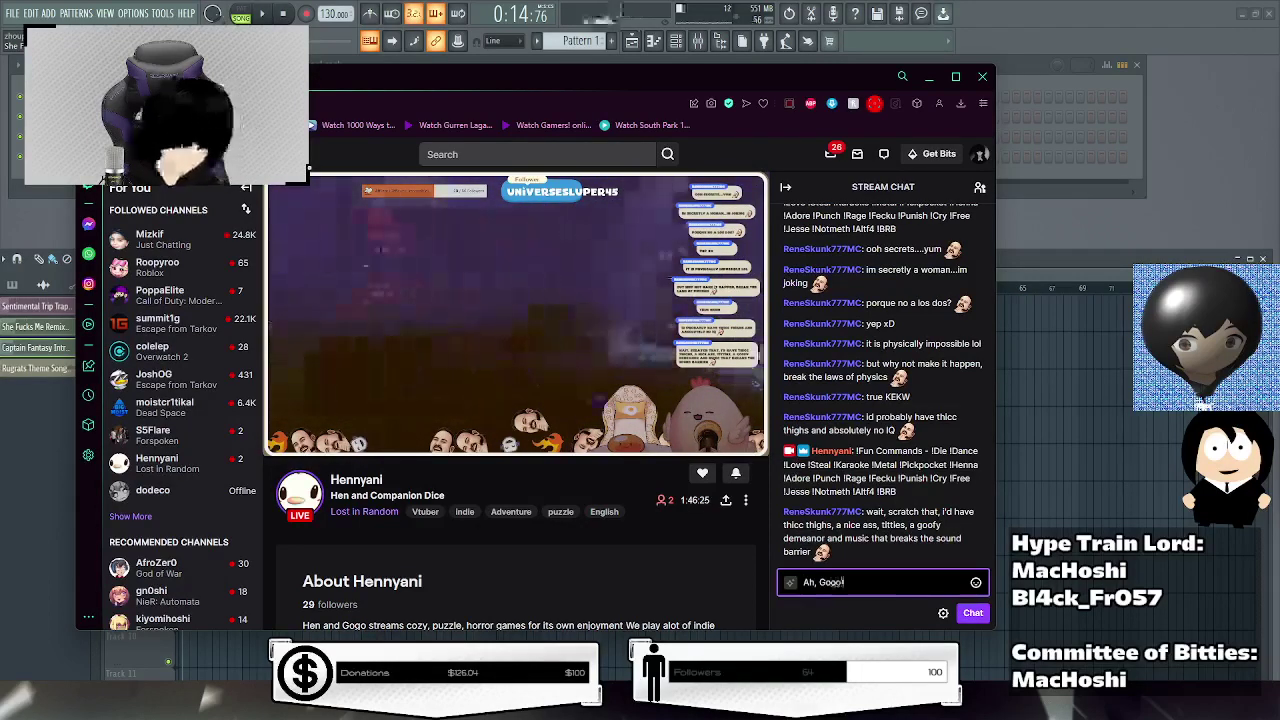
type("You")
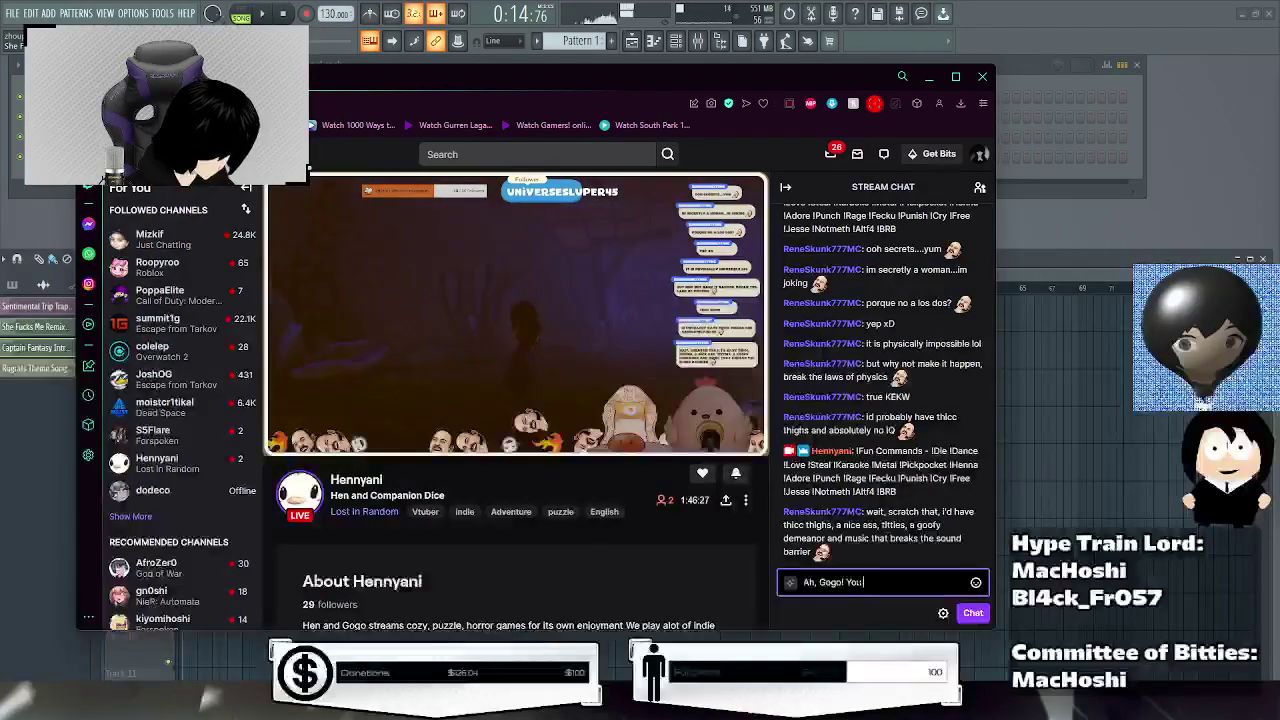
type(" get")
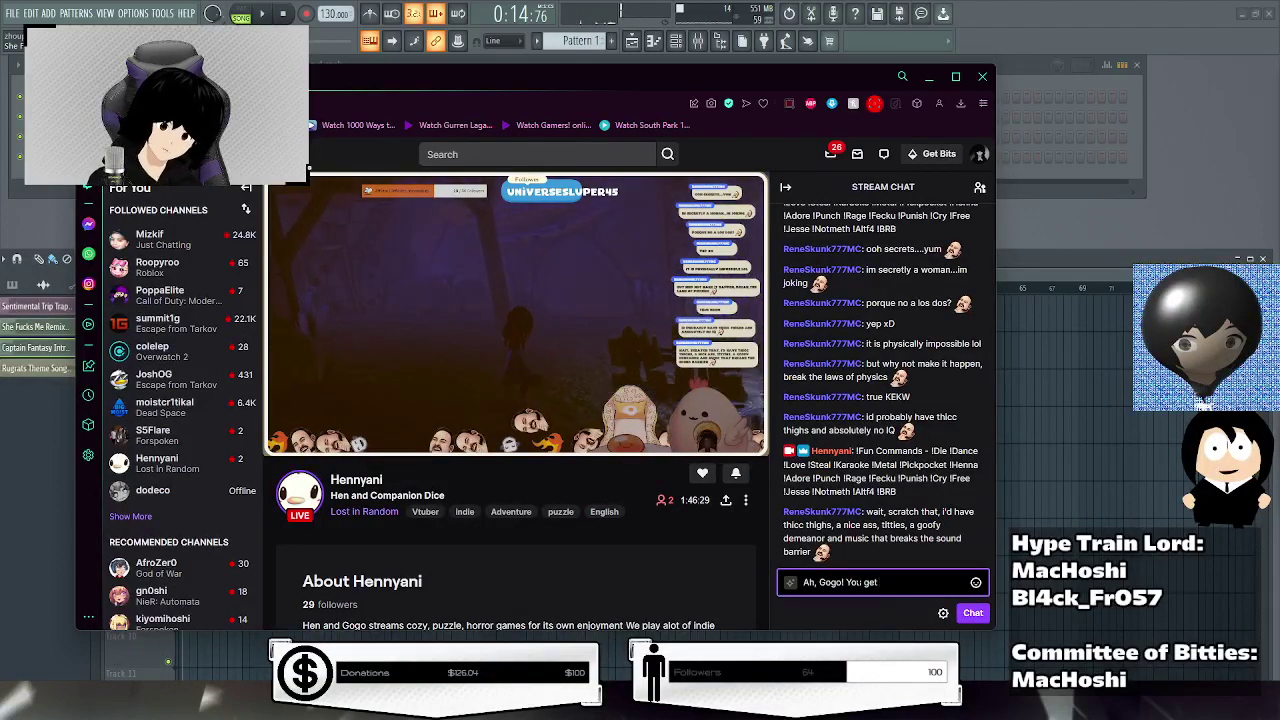
type(" a heap")
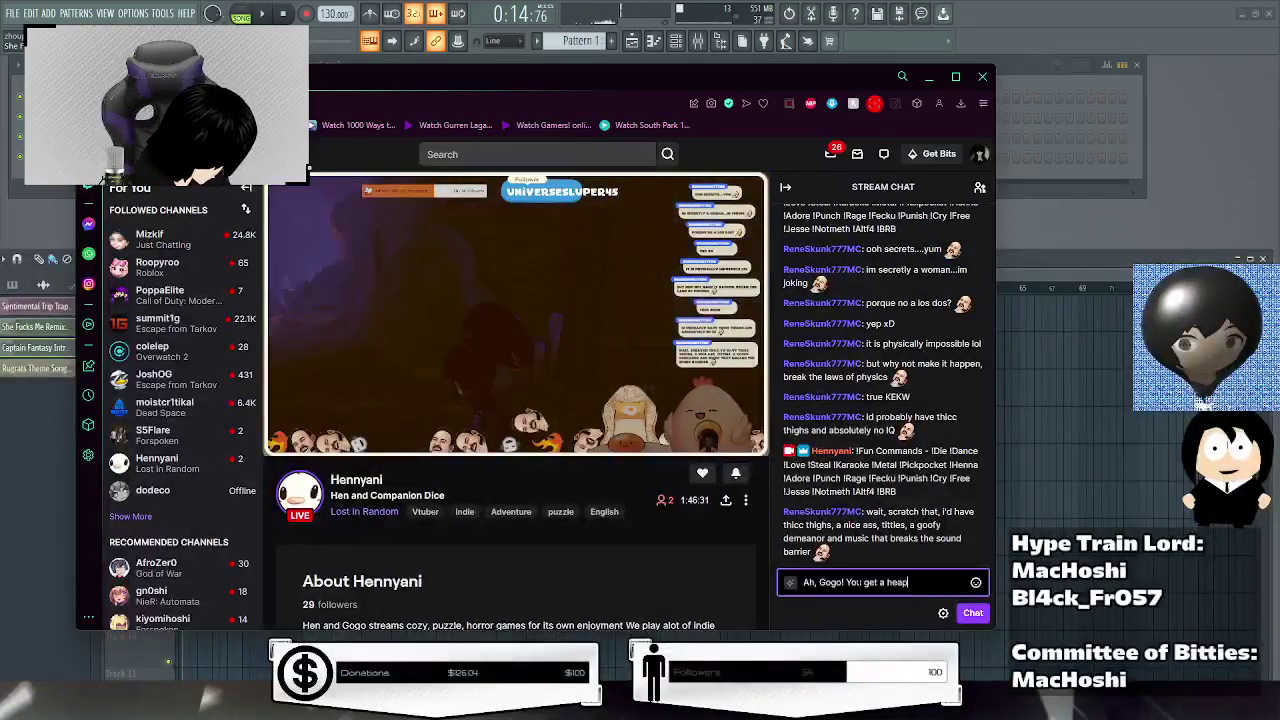
key("BackSpace")
type("dpat")
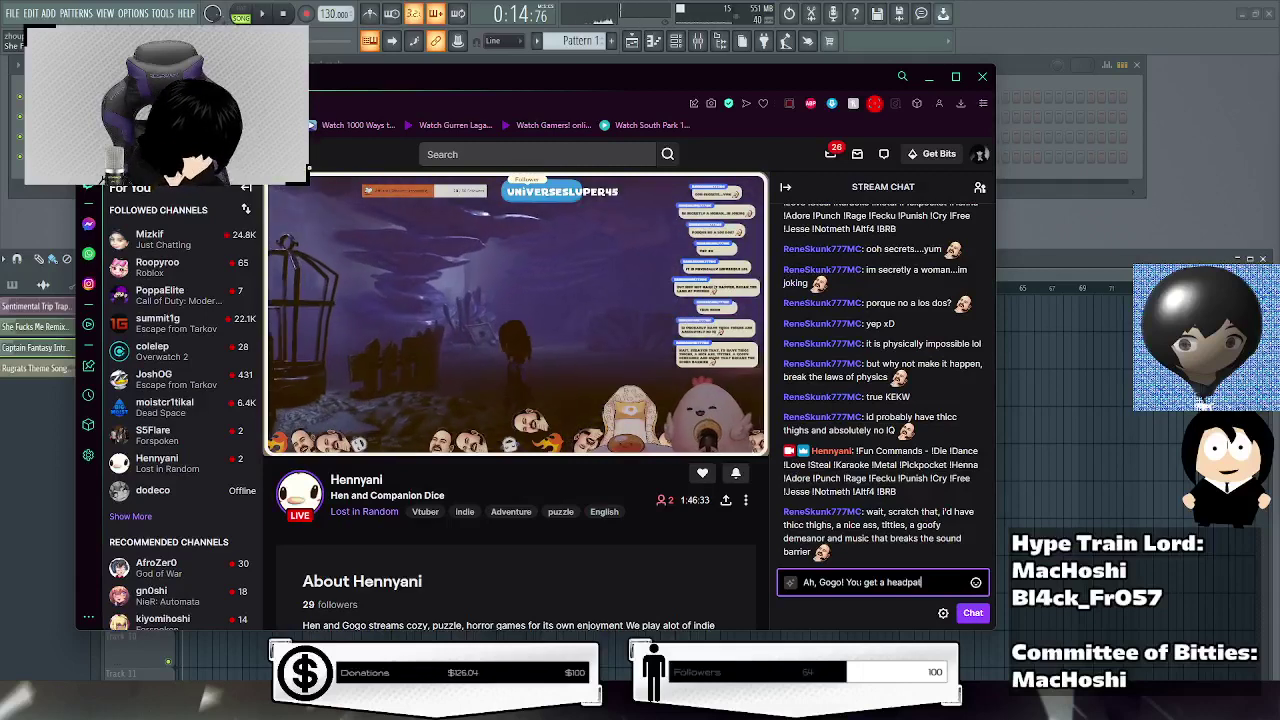
type("! X")
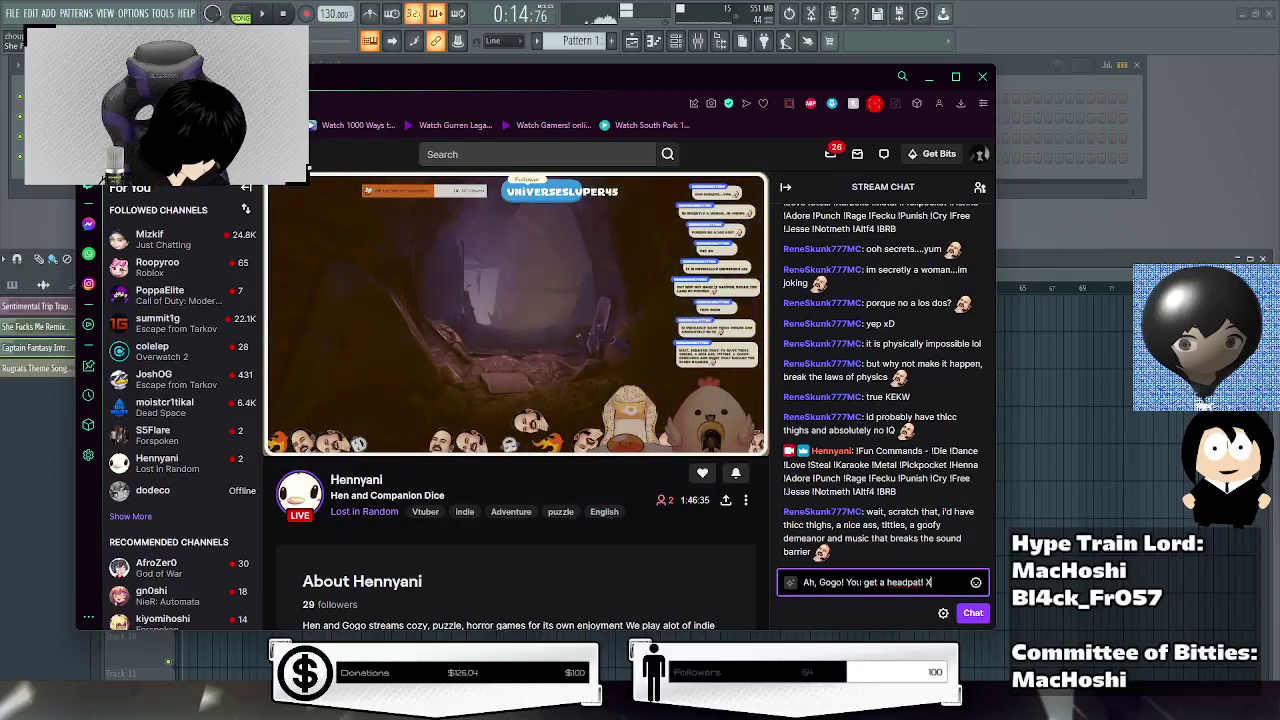
type("D")
key("Return")
left_click(716, 553)
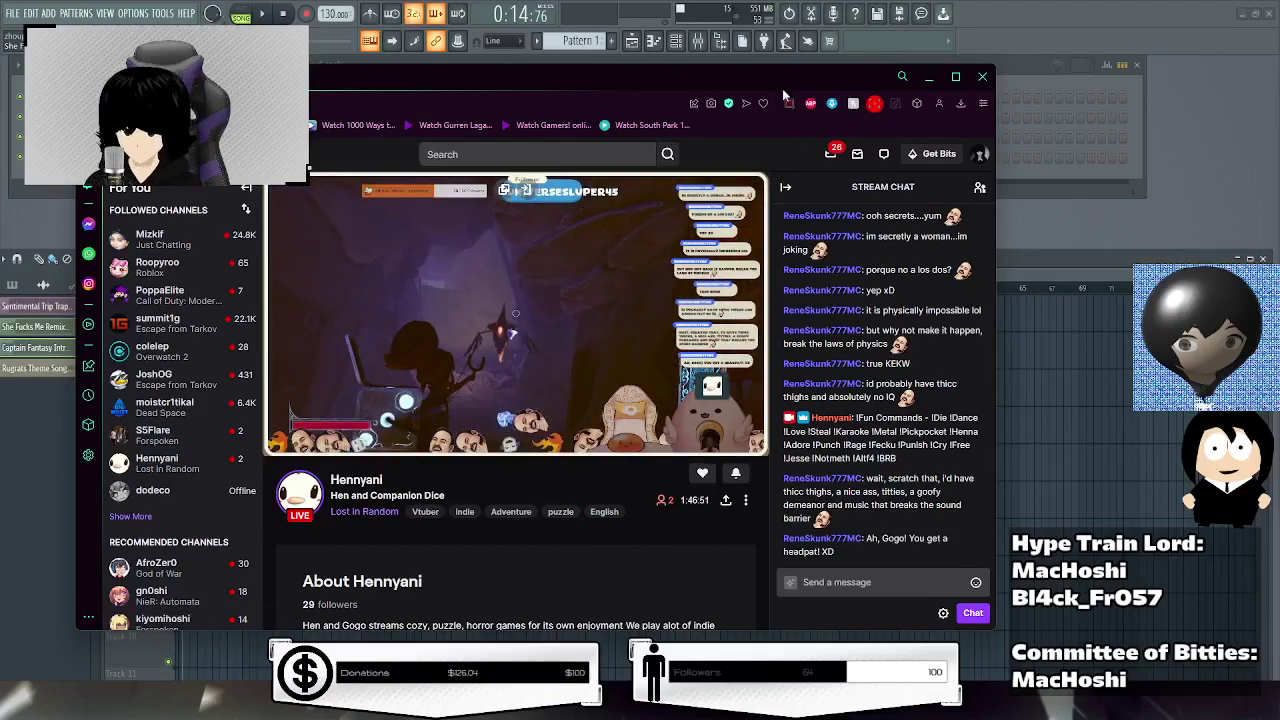
Move the Twitch window off the screen, switch to the other browser window and open YouTube there.
left_click_drag(373, 83, 1279, 240)
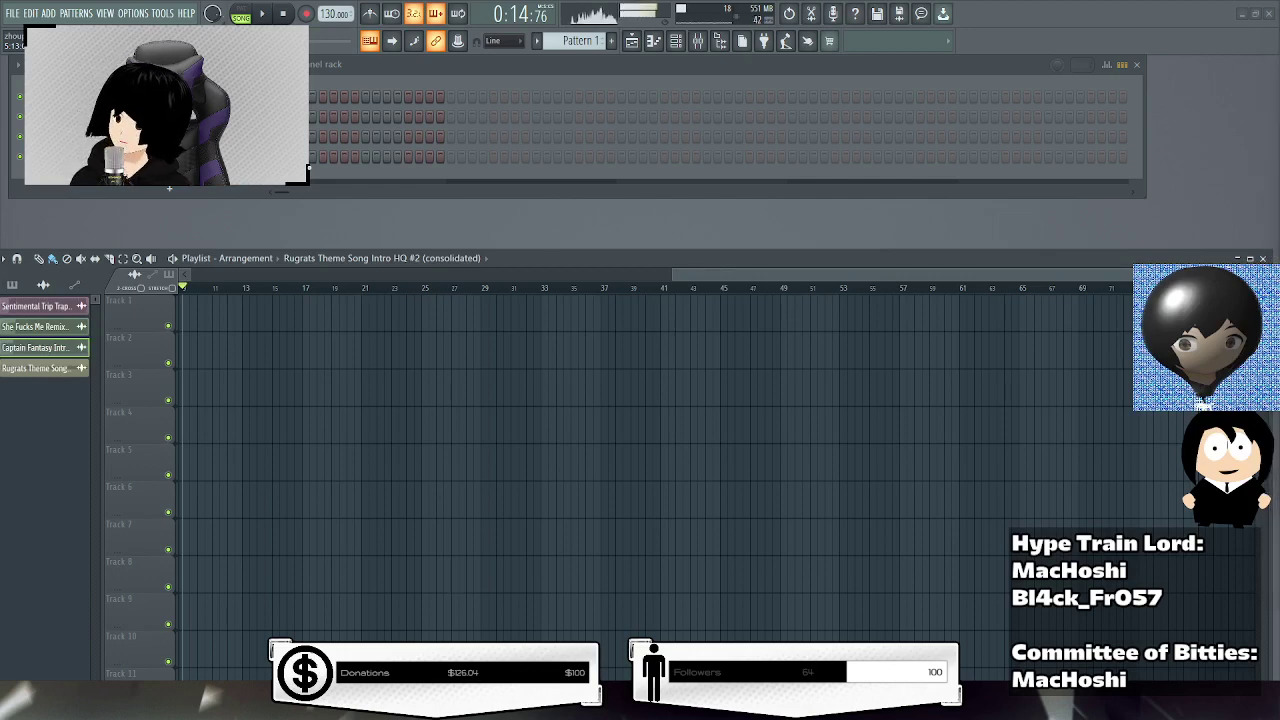
key("alt+Tab")
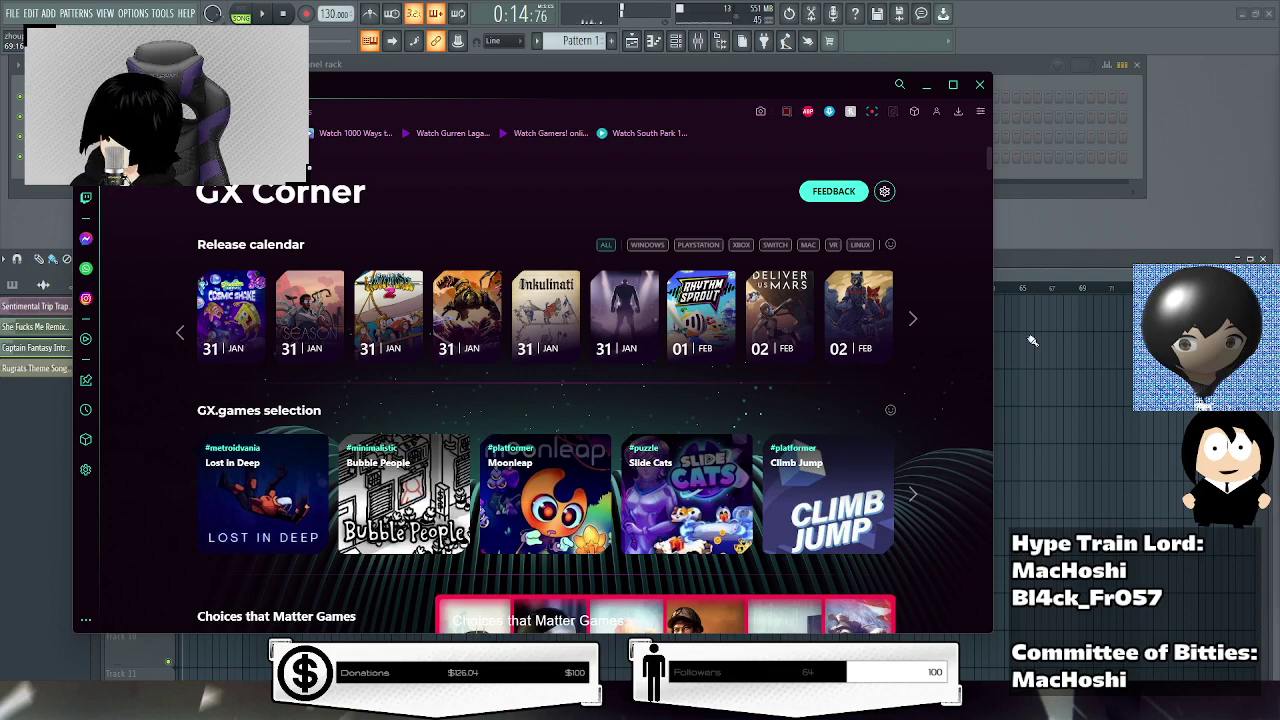
left_click_drag(857, 92, 892, 121)
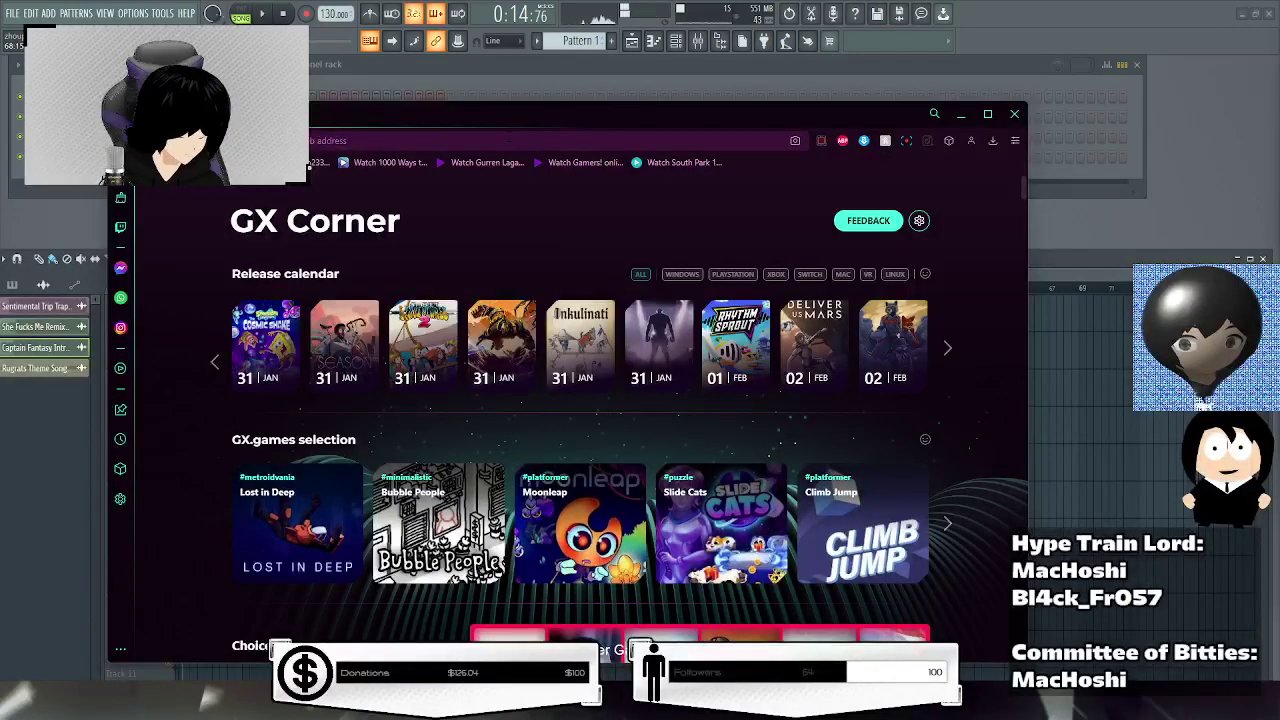
key("ctrl+l")
type("youtube")
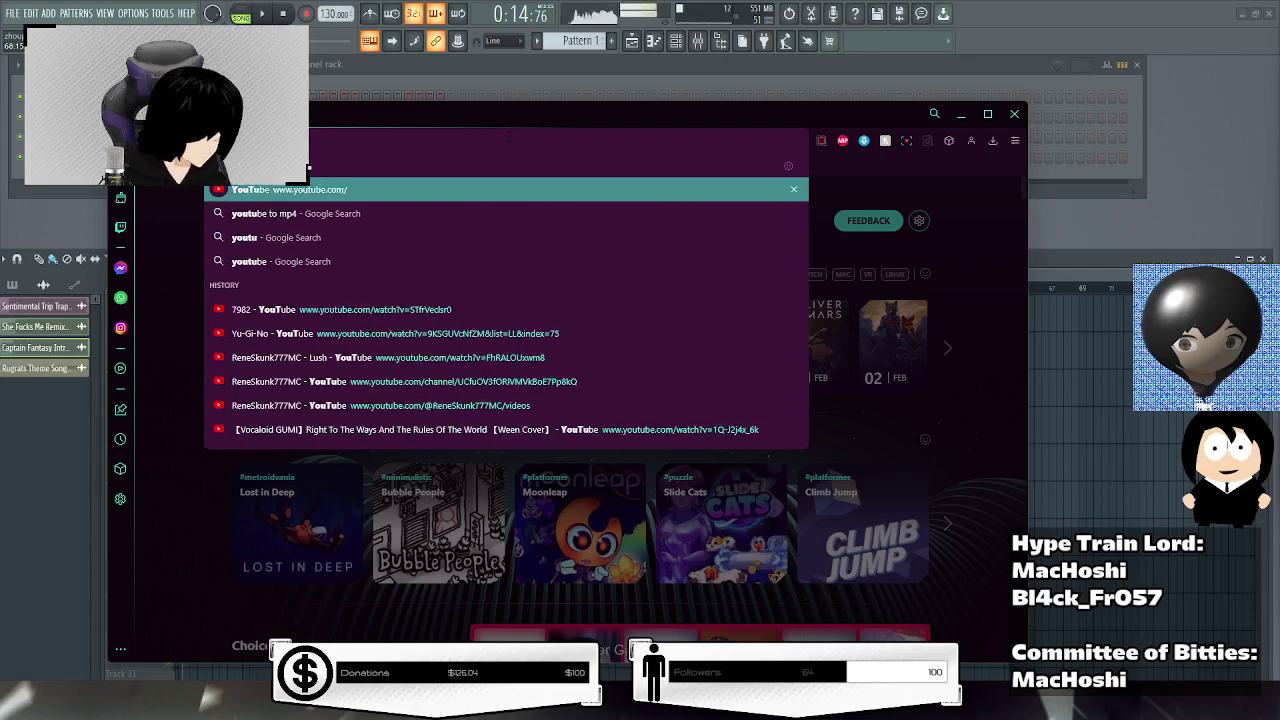
key("Return")
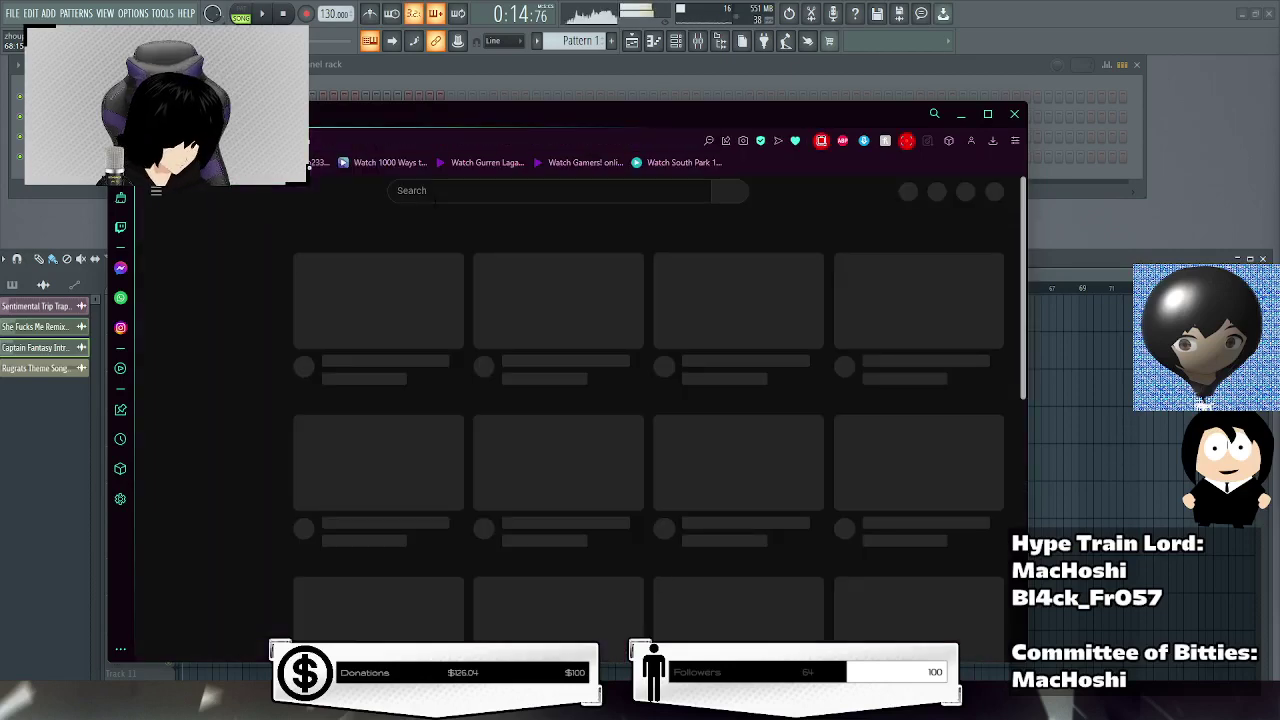
Search YouTube for "type beat".
left_click(424, 191)
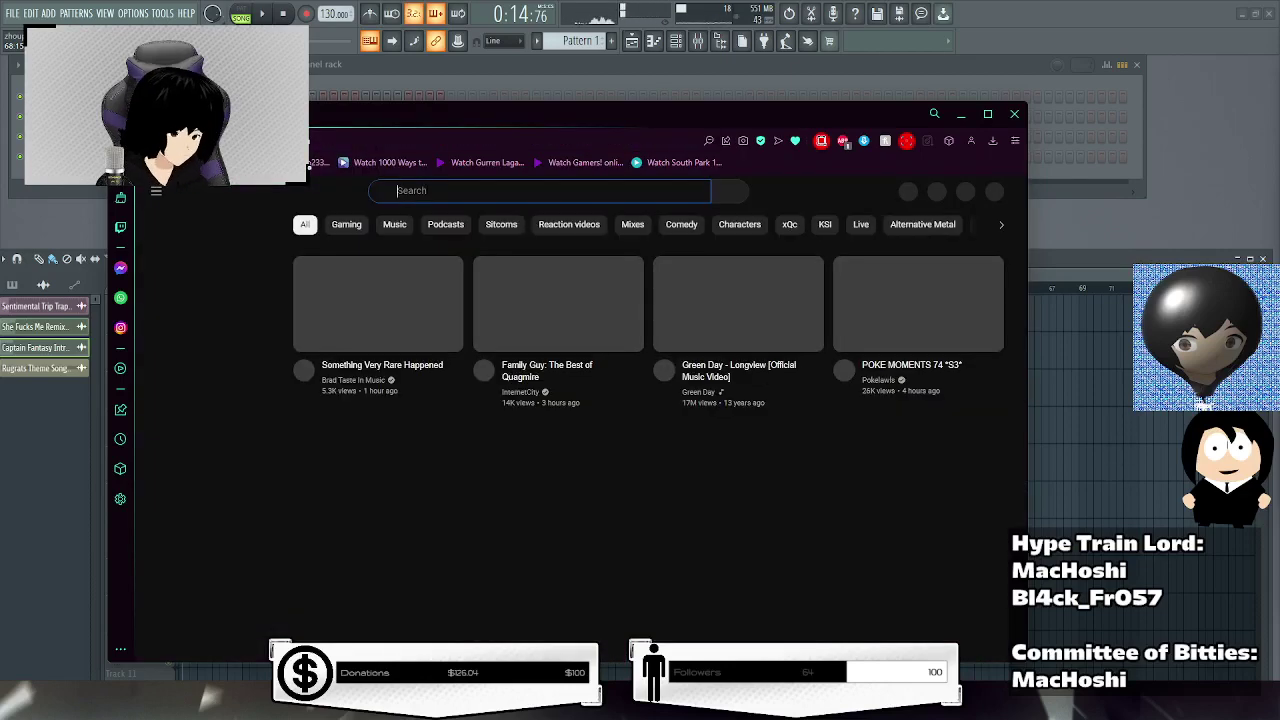
type("type beat")
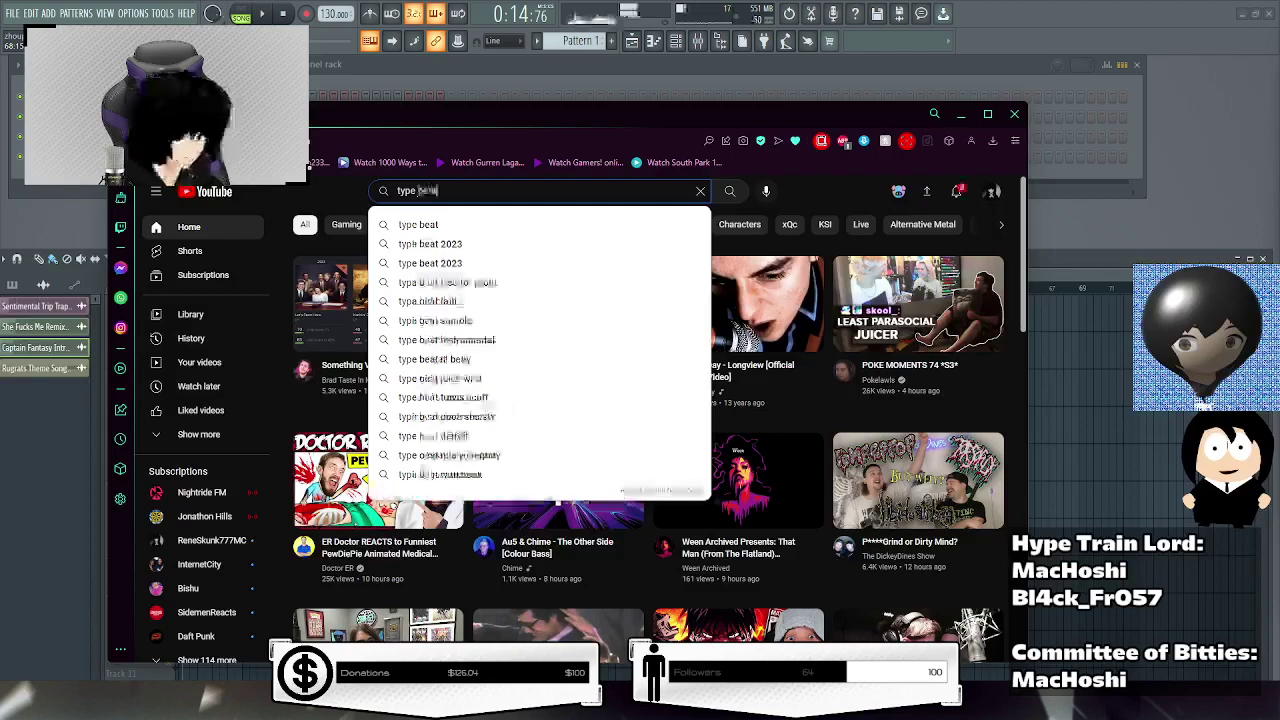
key("Return")
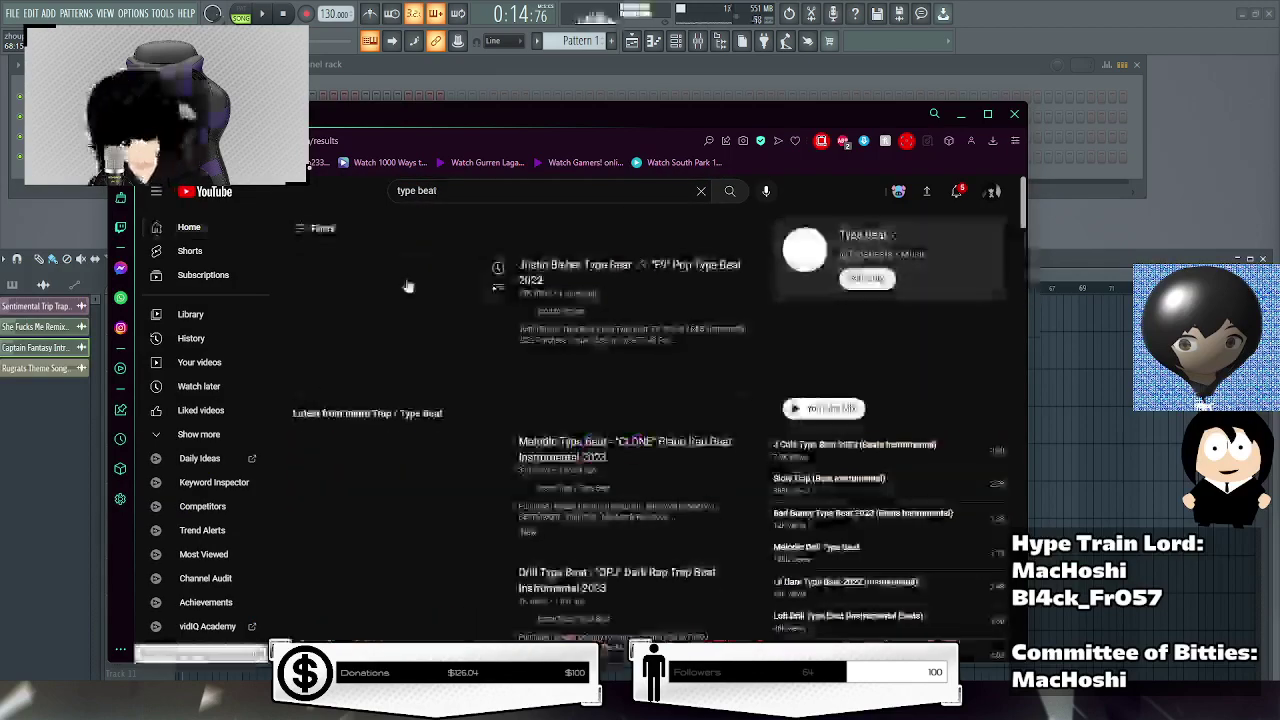
Look through the type beat search results for a backing beat and check the YouTube notifications.
scroll(404, 334, "down", 6)
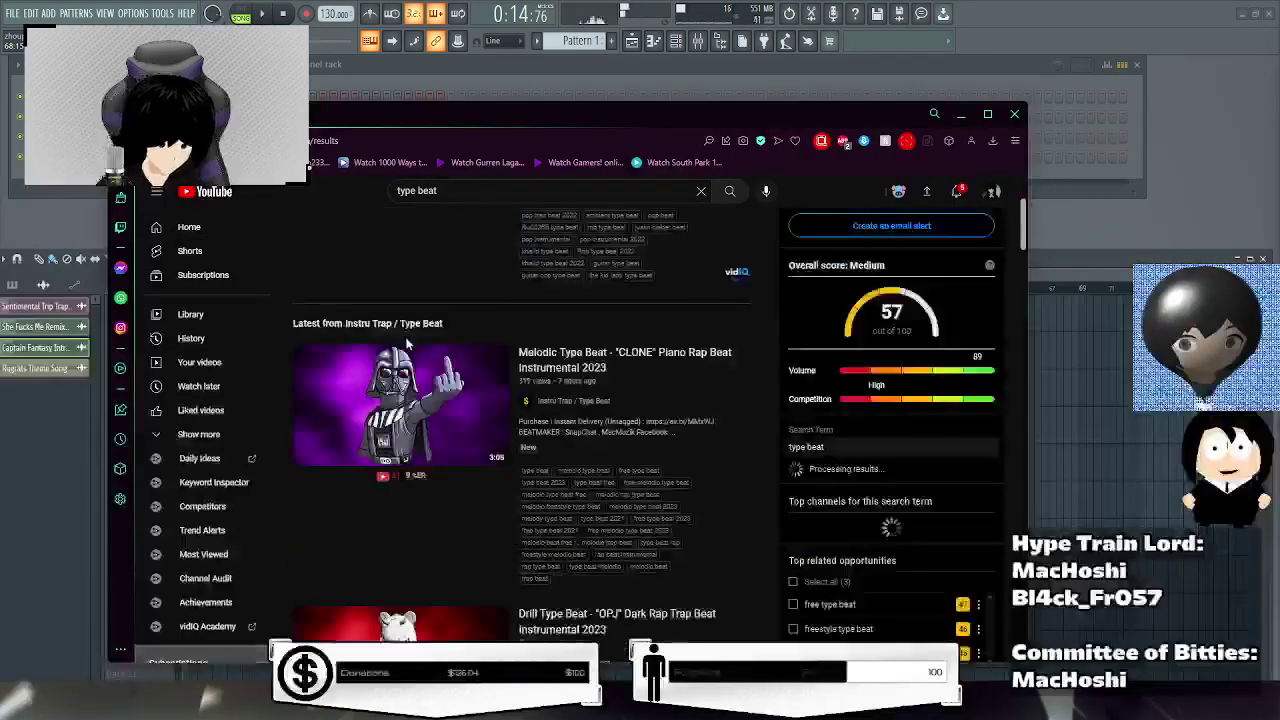
scroll(412, 356, "down", 6)
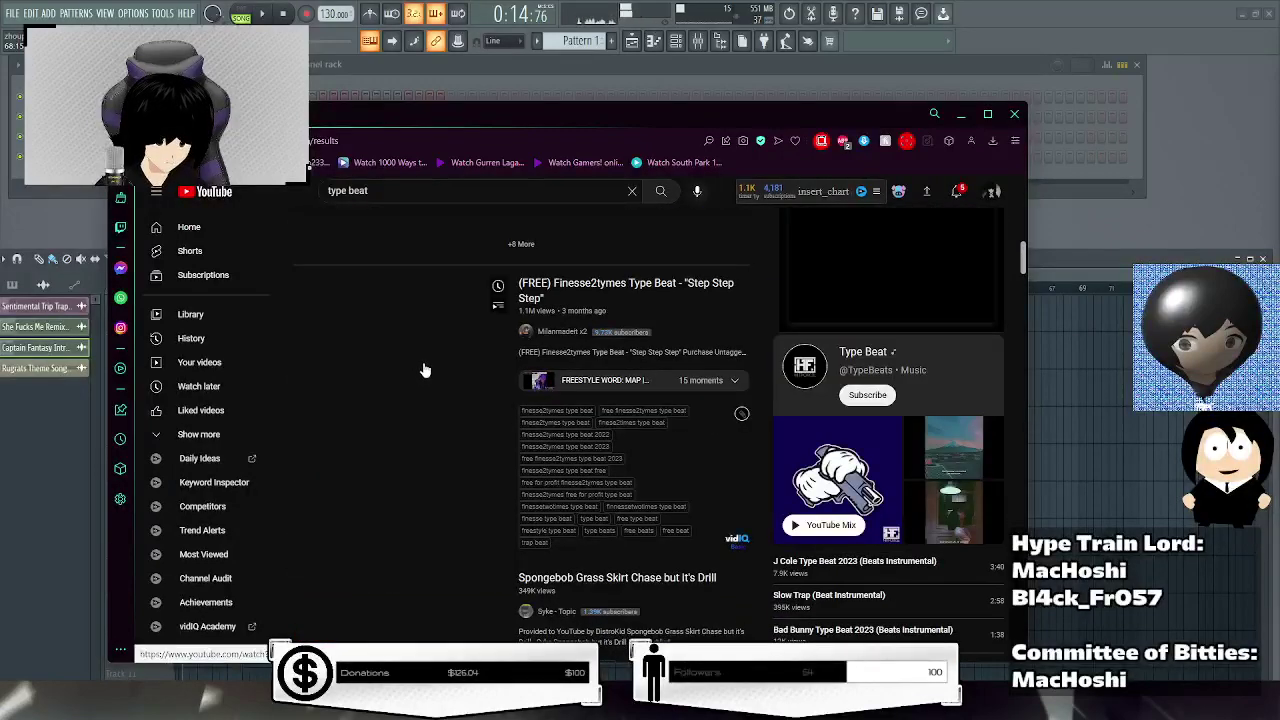
scroll(426, 384, "down", 2)
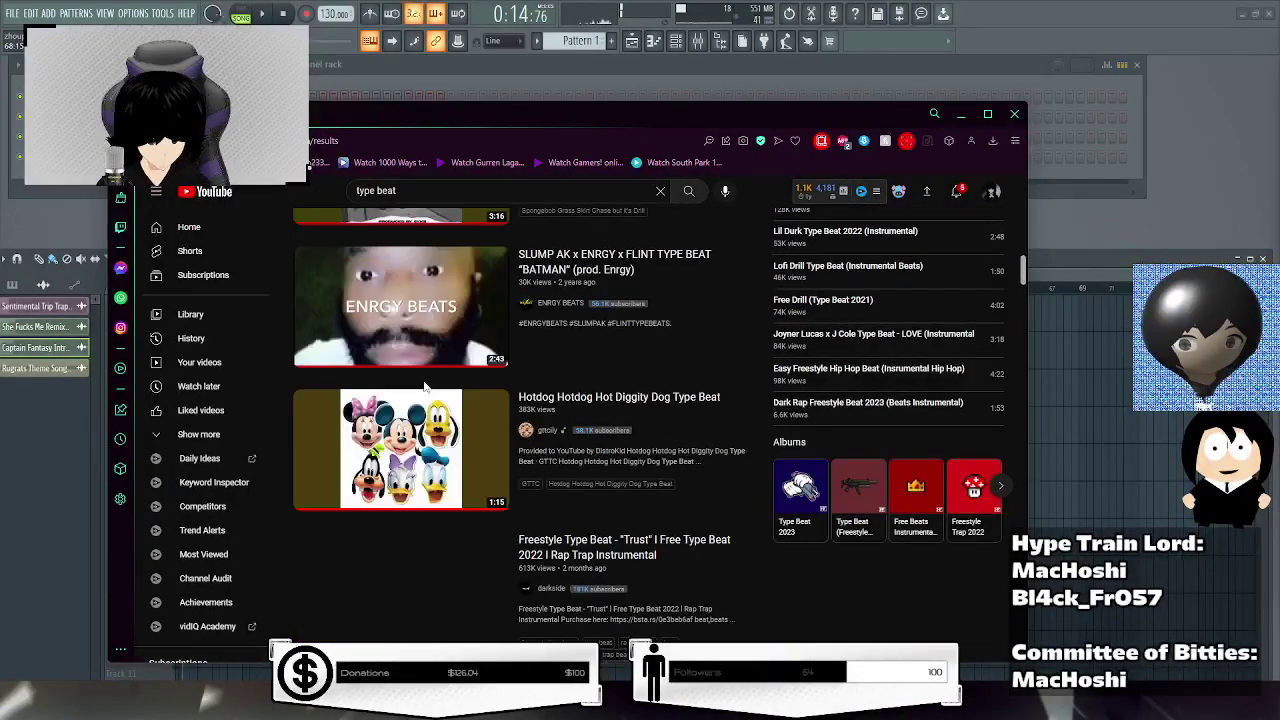
scroll(424, 388, "up", 2)
scroll(424, 388, "down", 5)
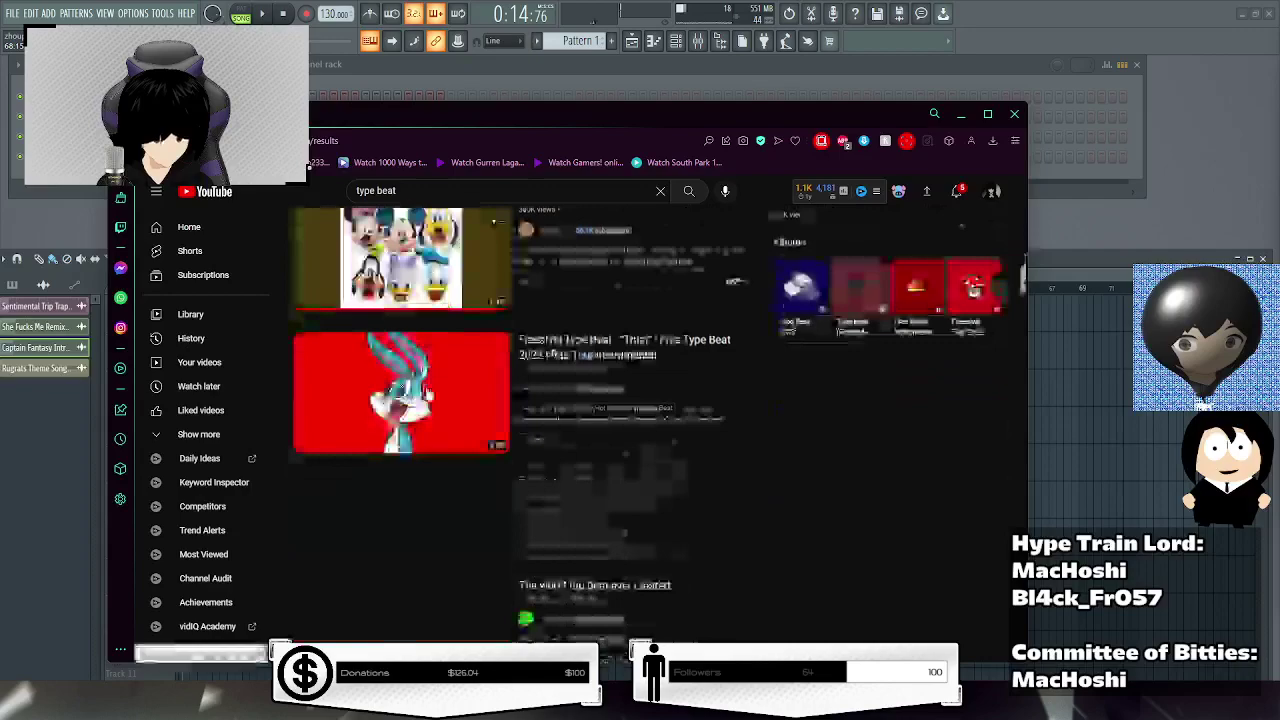
scroll(659, 436, "down", 6)
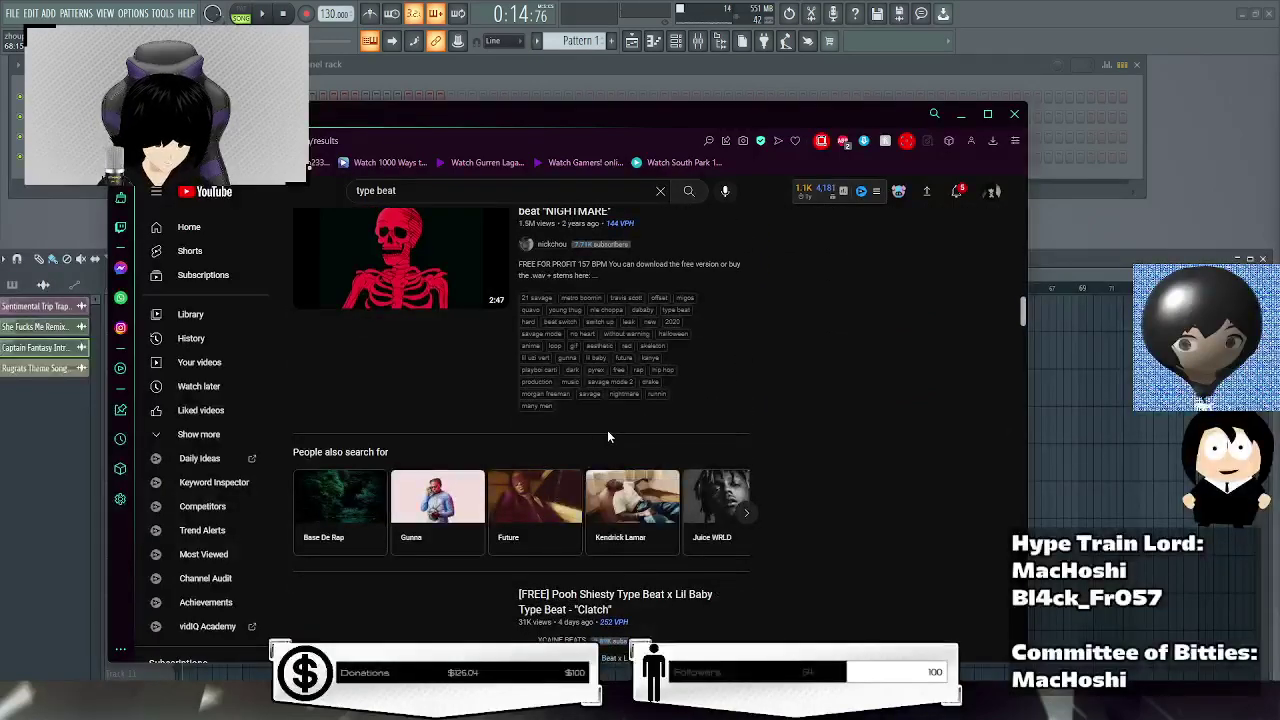
scroll(725, 423, "down", 6)
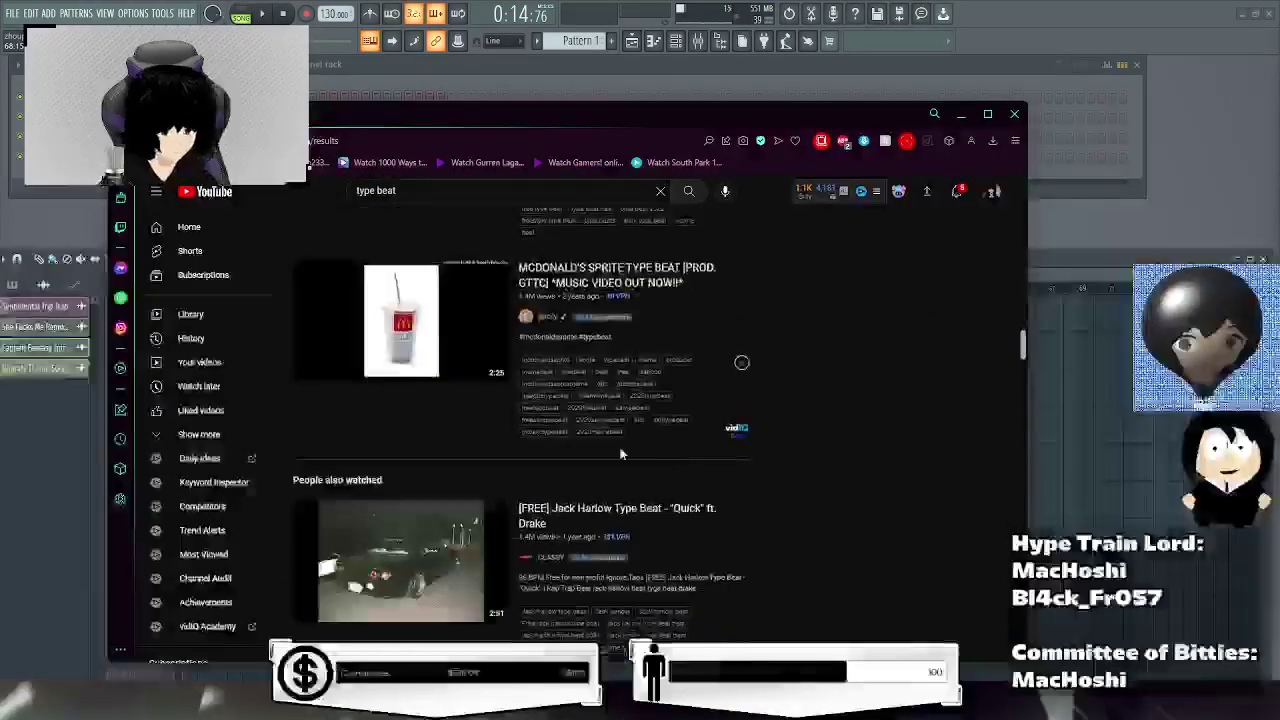
scroll(858, 490, "down", 2)
left_click(956, 192)
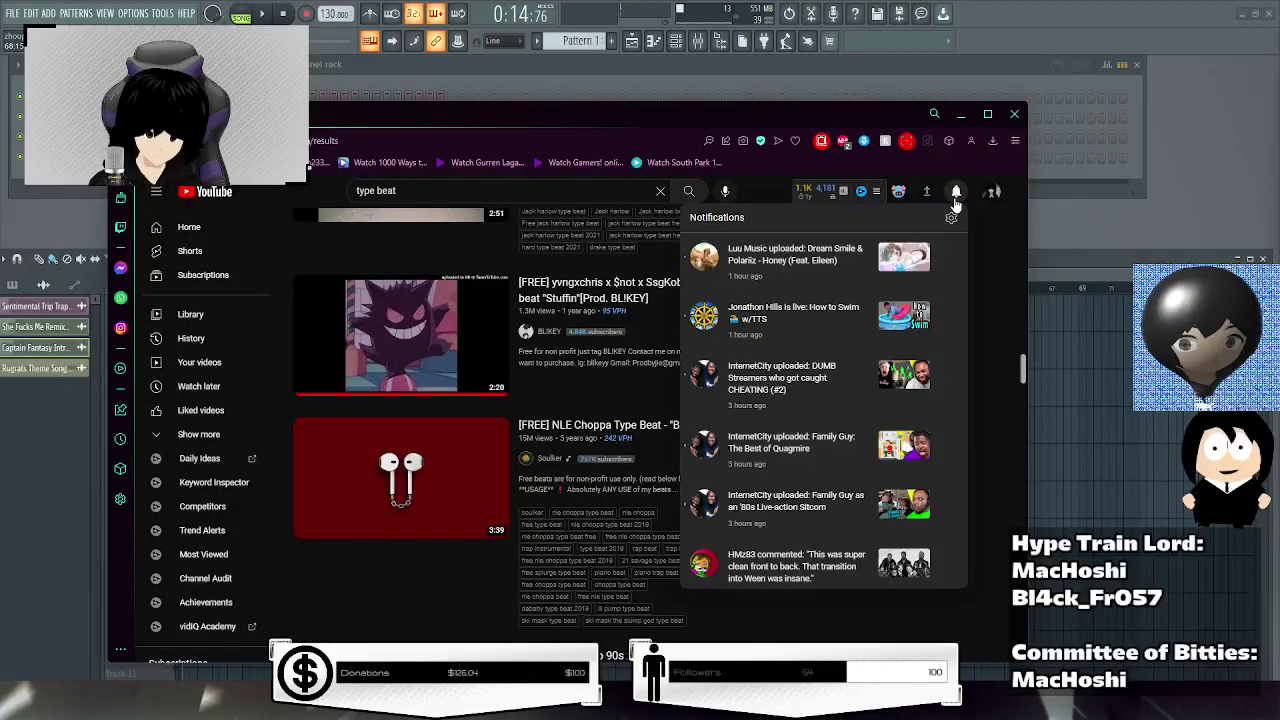
left_click(956, 195)
Play the "(FREE FOR PROFIT) GOOFY AHH TYPE BEAT" video from the search results, then pause it partway through.
scroll(700, 451, "down", 3)
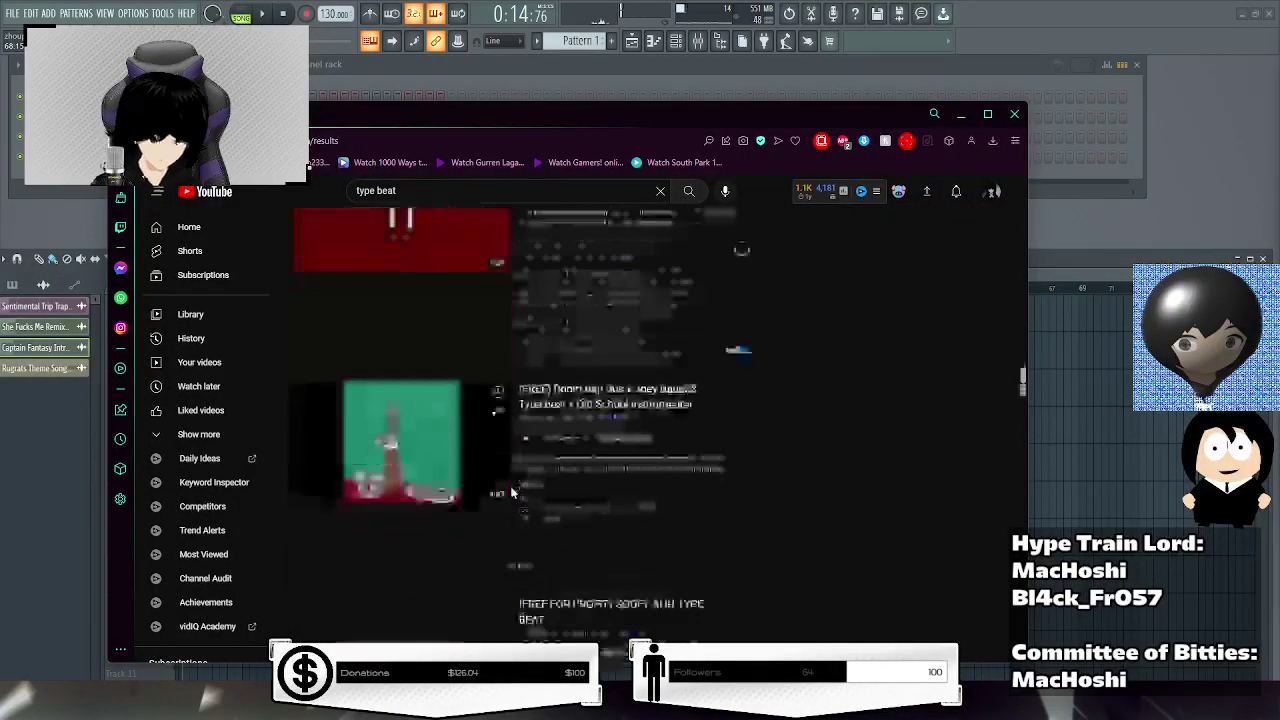
scroll(560, 470, "down", 2)
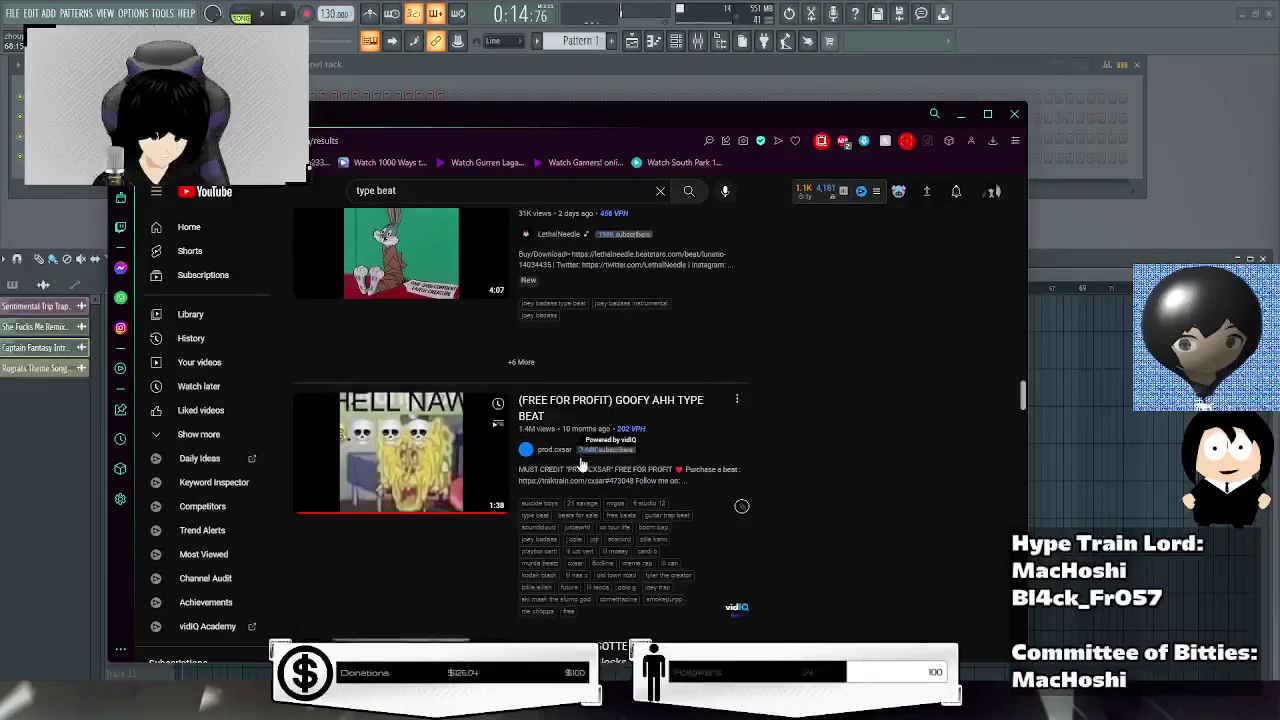
scroll(580, 462, "down", 2)
scroll(565, 420, "up", 1)
left_click(535, 290)
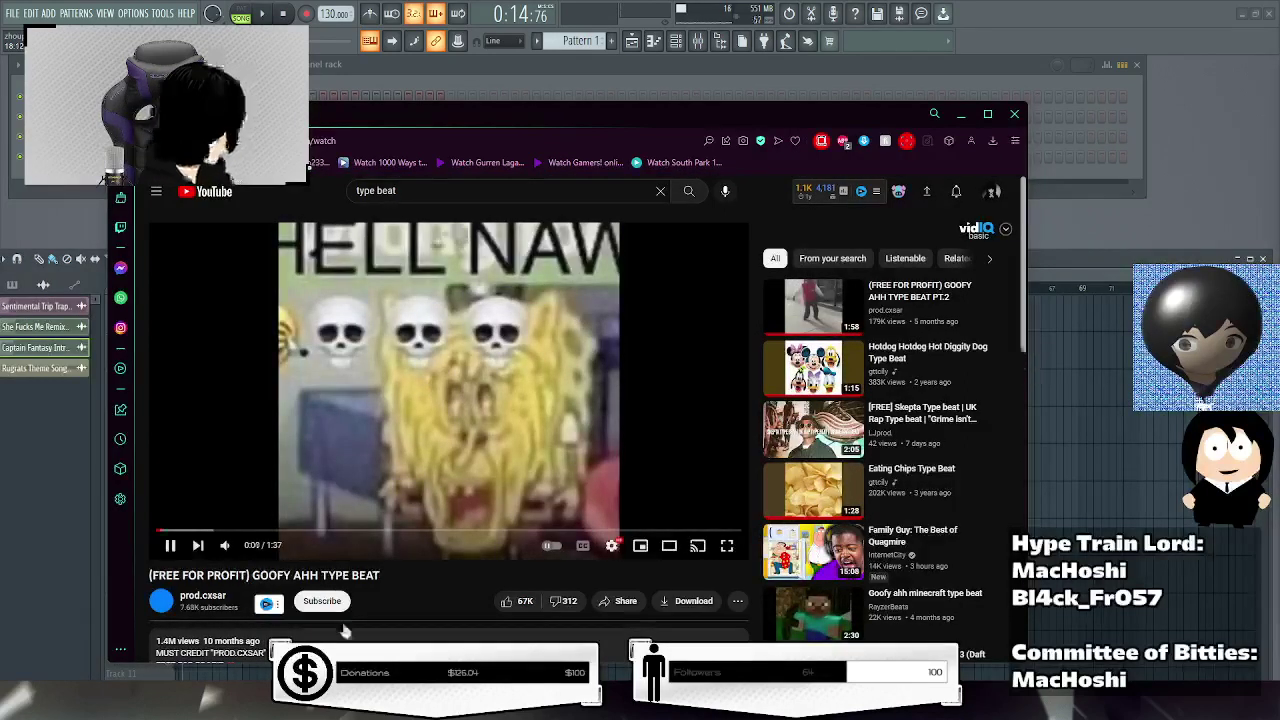
mouse_move(250, 554)
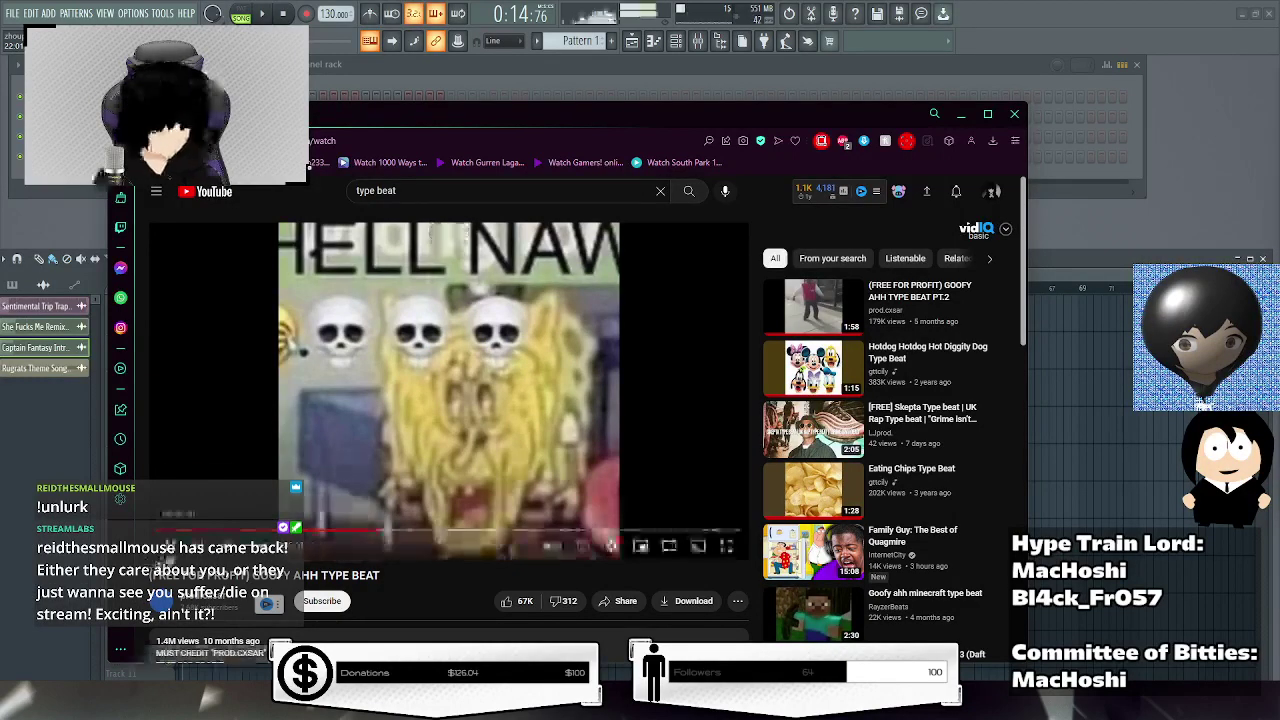
left_click(168, 546)
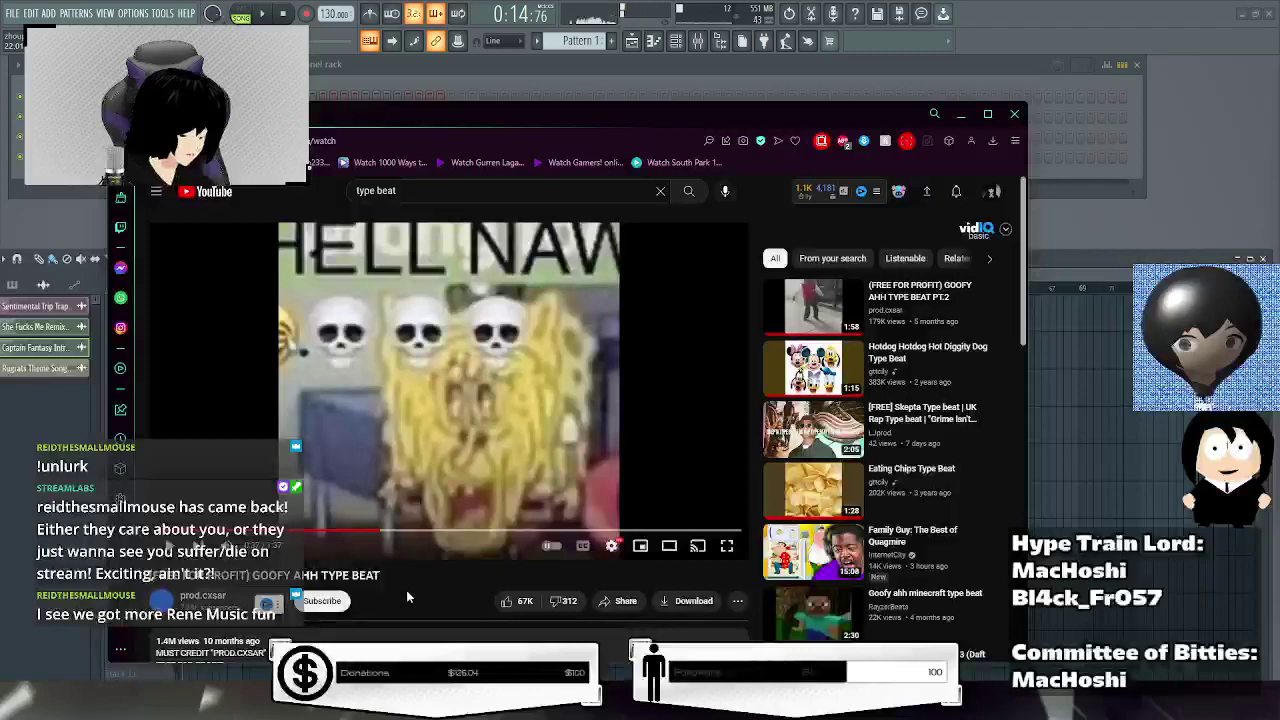
Reposition the browser window and play "Eating Chips Type Beat" from the suggestions at the end of the beat video.
left_click_drag(404, 125, 455, 93)
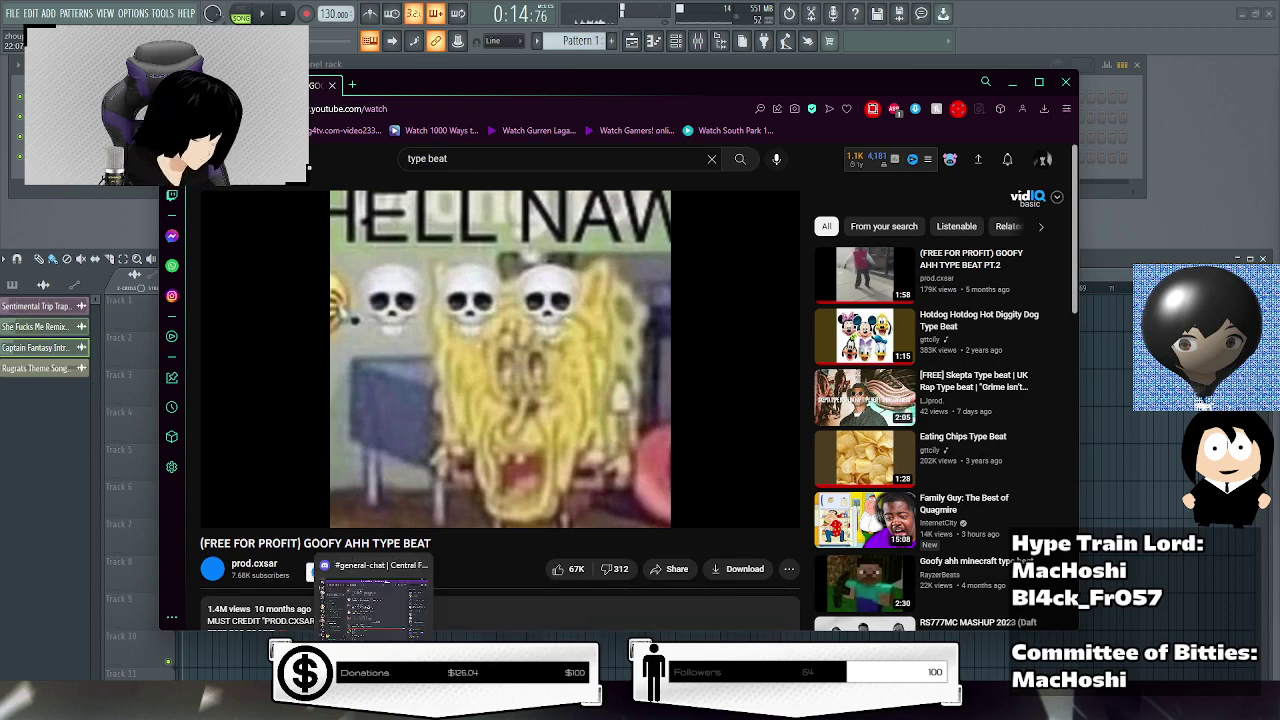
left_click(373, 569)
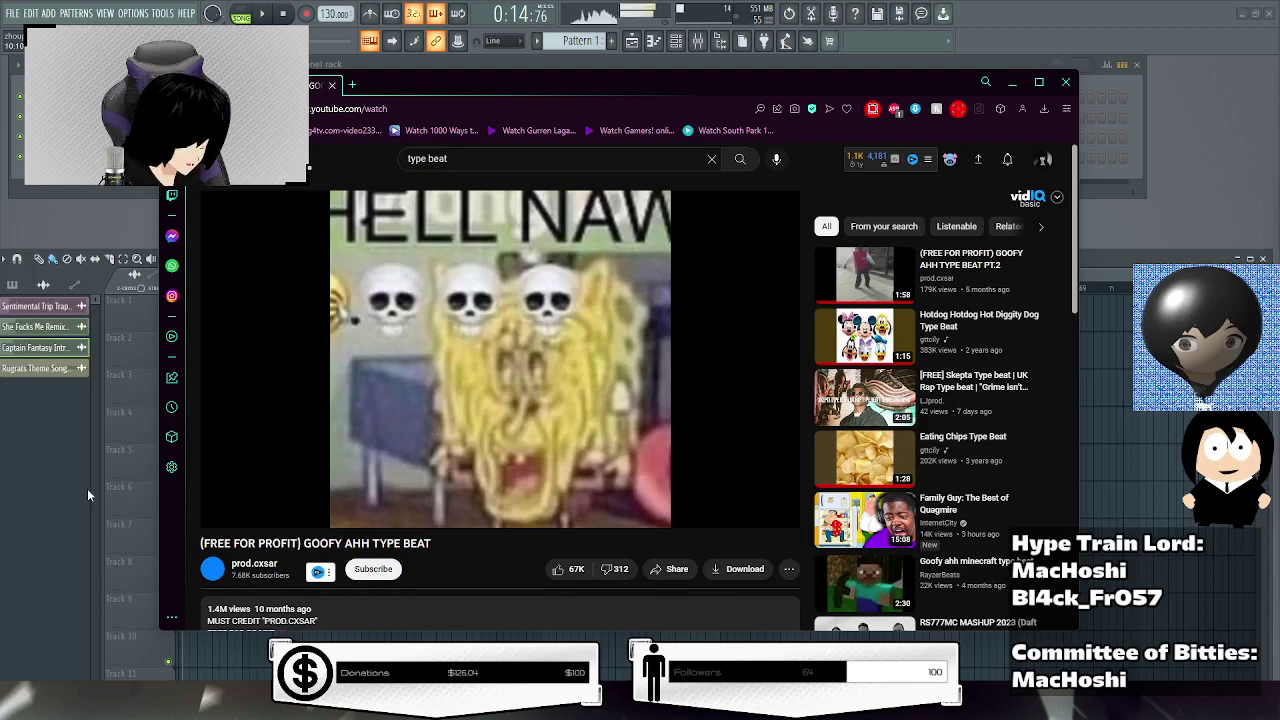
mouse_move(225, 505)
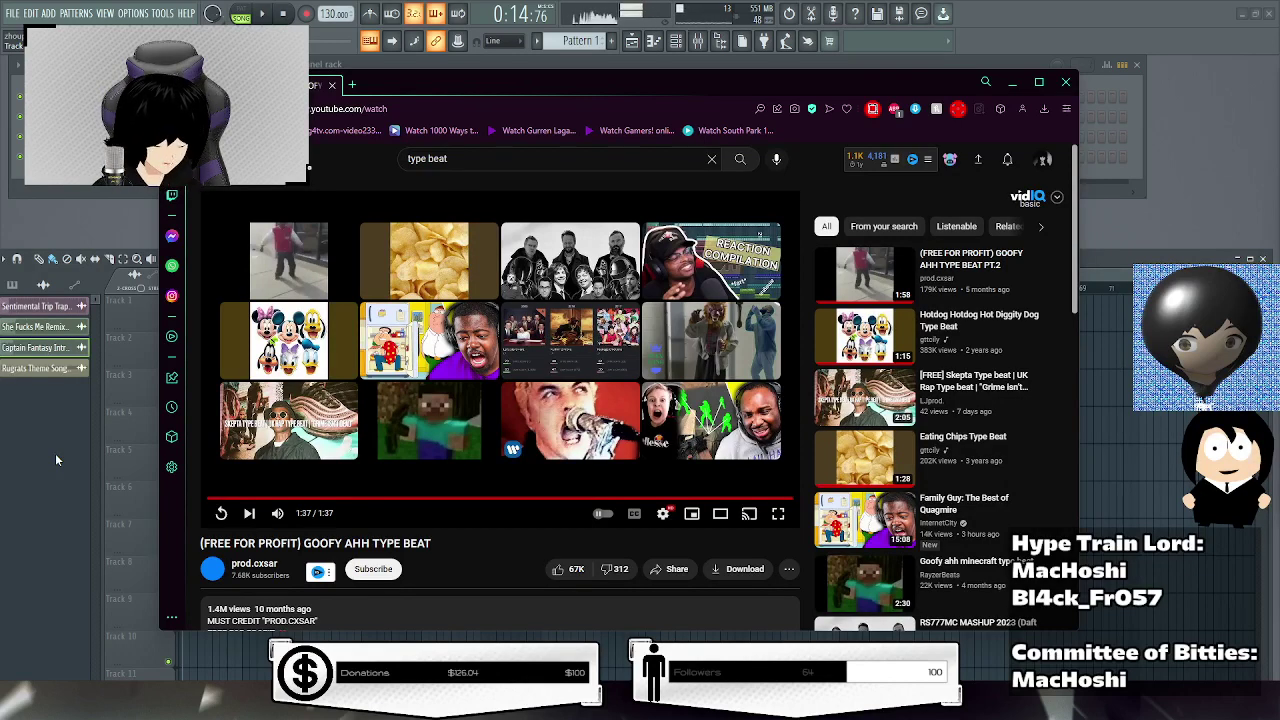
left_click(419, 267)
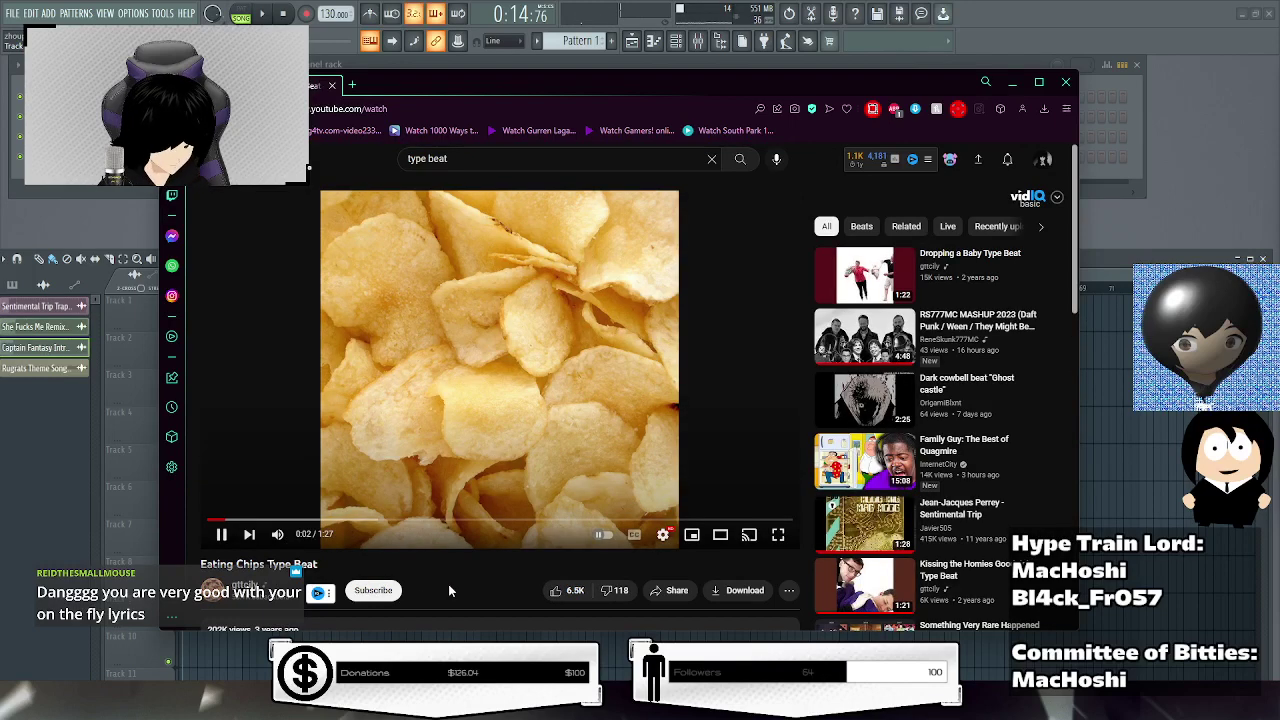
Switch to FL Studio, show the mixer and return to the "Eating Chips Type Beat" video.
key("alt+Tab")
key("F9")
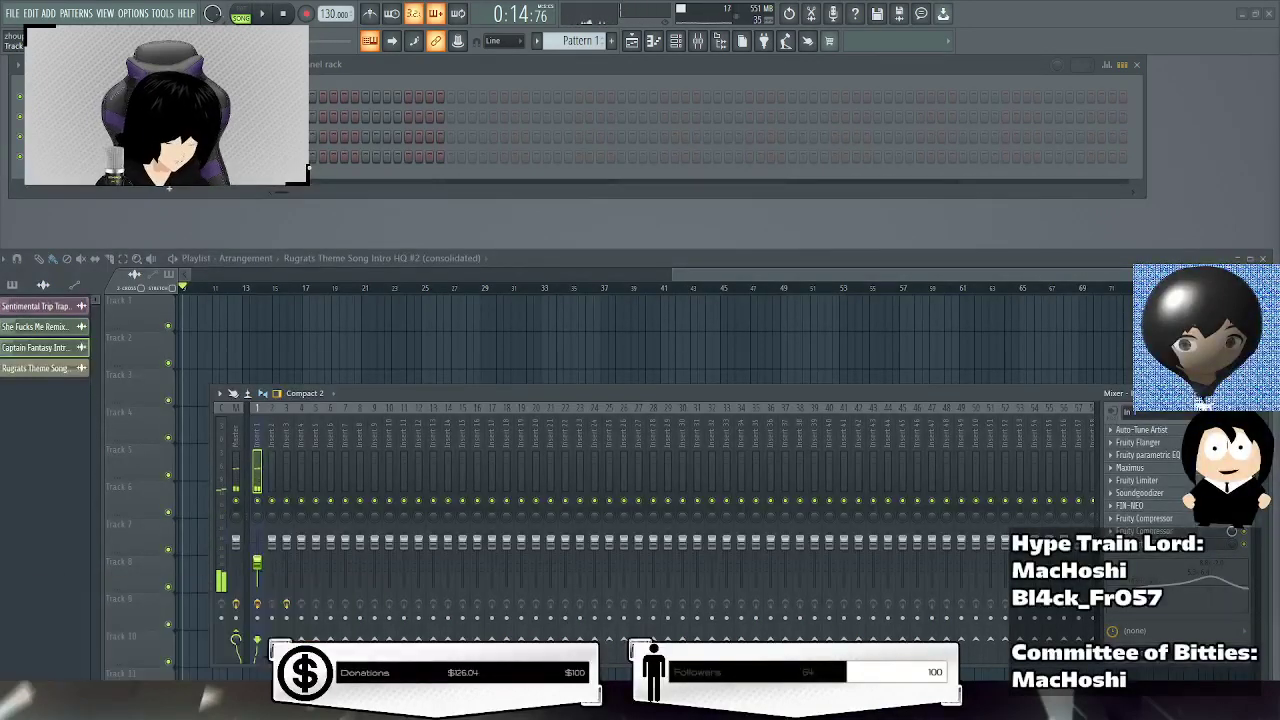
left_click(333, 630)
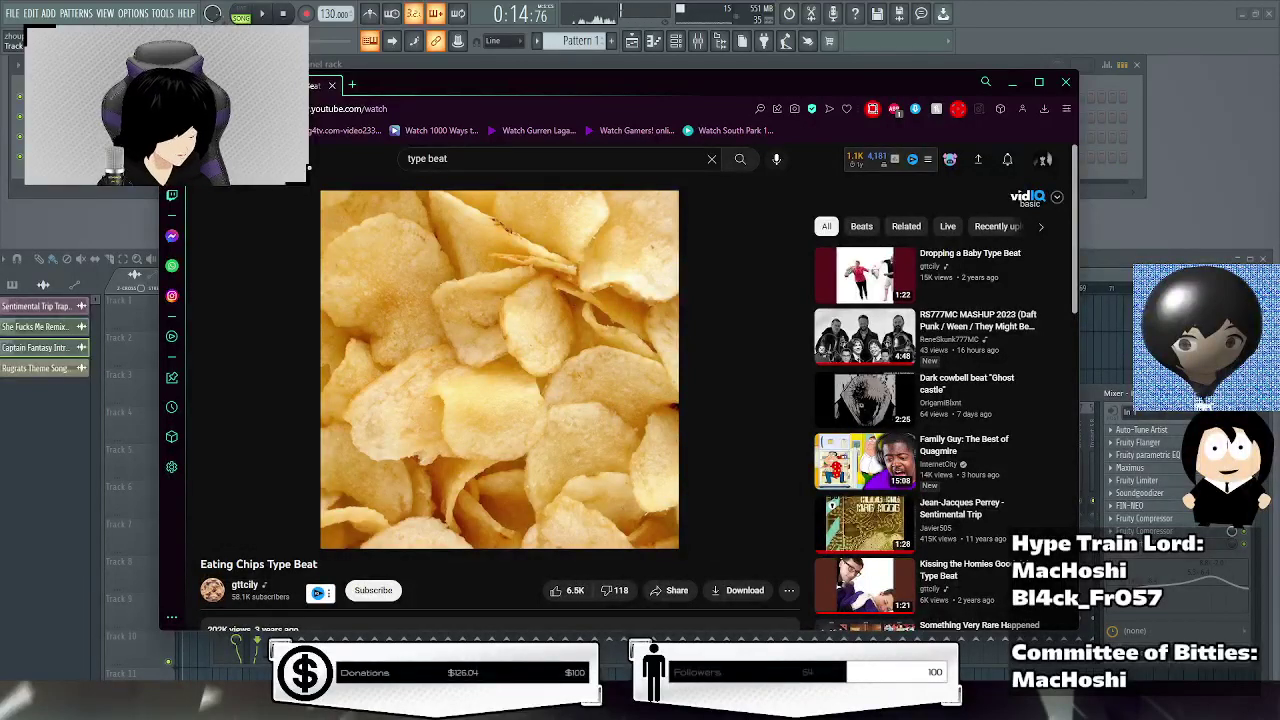
Skip from the finished "Eating Chips Type Beat" video to "GameCube Type Beat".
mouse_move(318, 537)
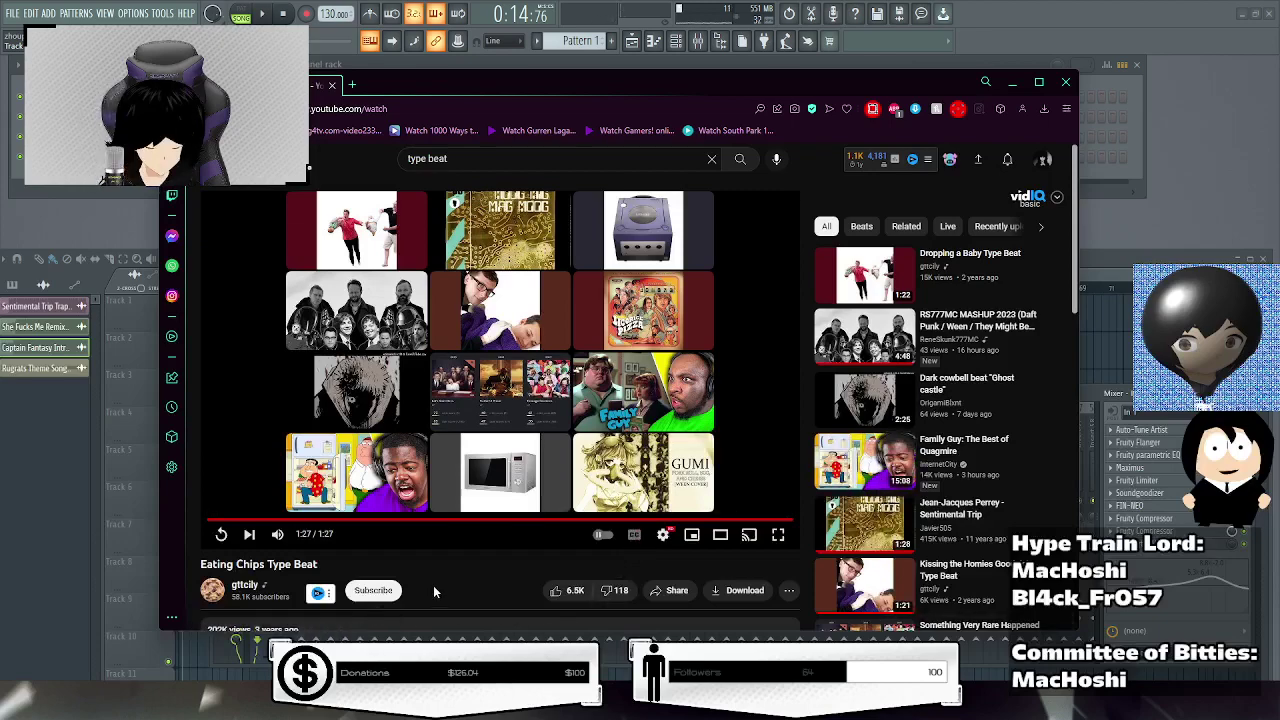
scroll(433, 585, "down", 2)
scroll(490, 470, "up", 1)
scroll(500, 466, "up", 1)
scroll(474, 344, "up", 1)
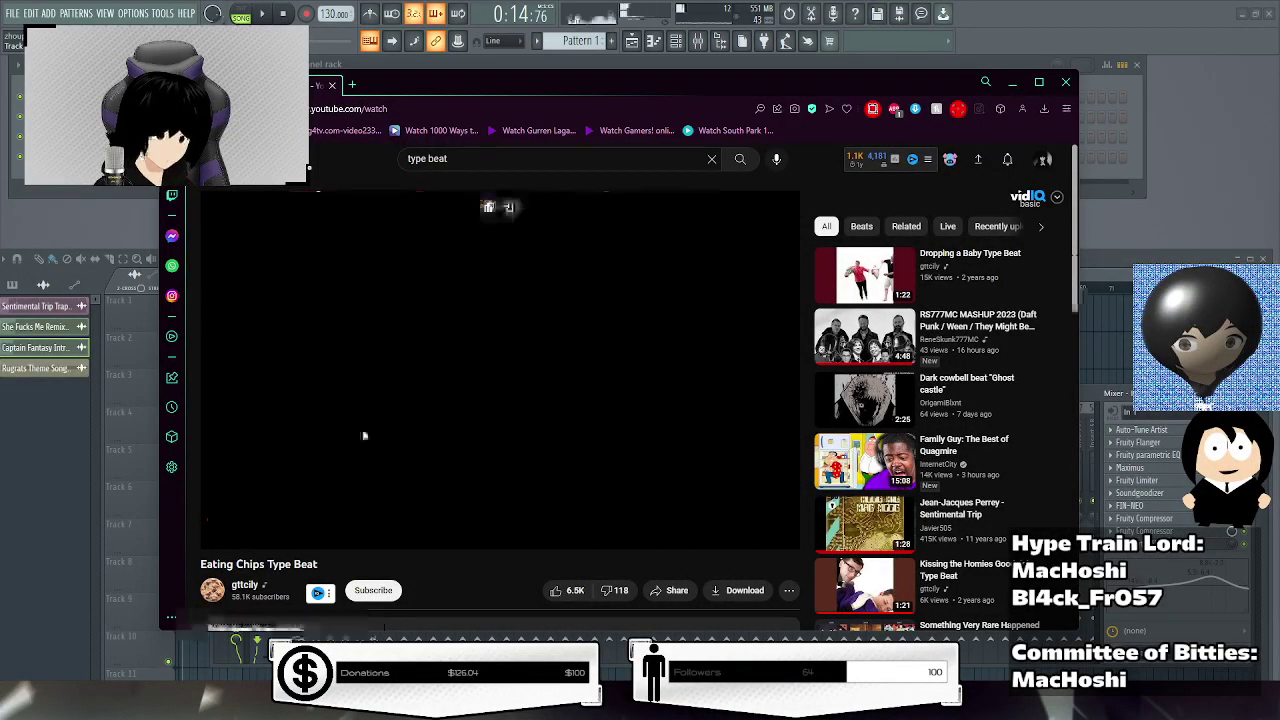
left_click(249, 535)
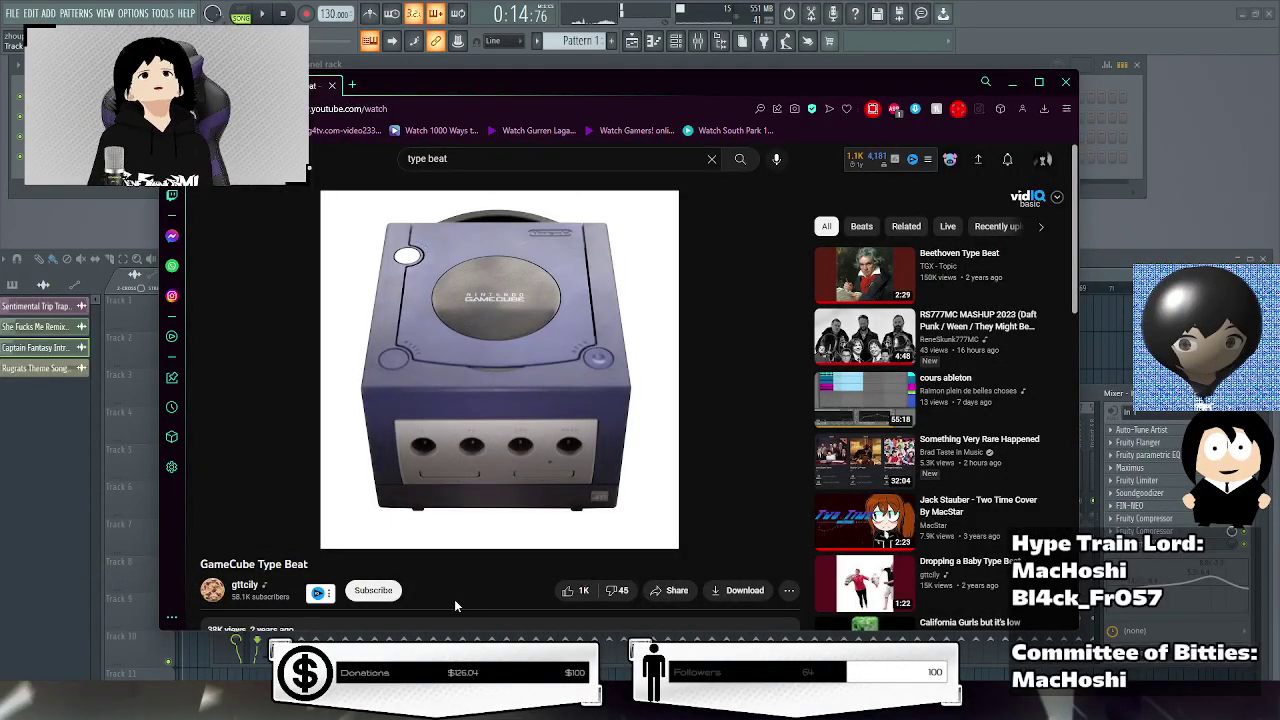
Pause "GameCube Type Beat" near its end, switch between FL Studio and the video window, and finish in FL Studio.
mouse_move(358, 514)
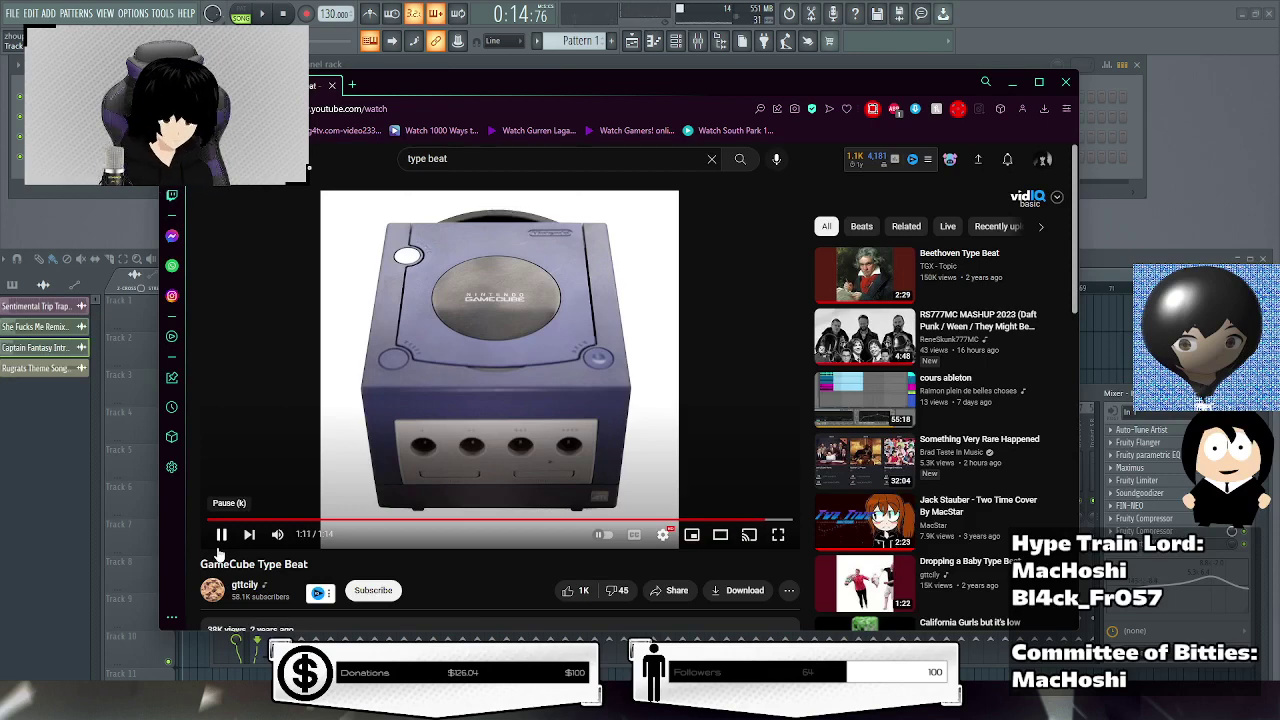
left_click(368, 447)
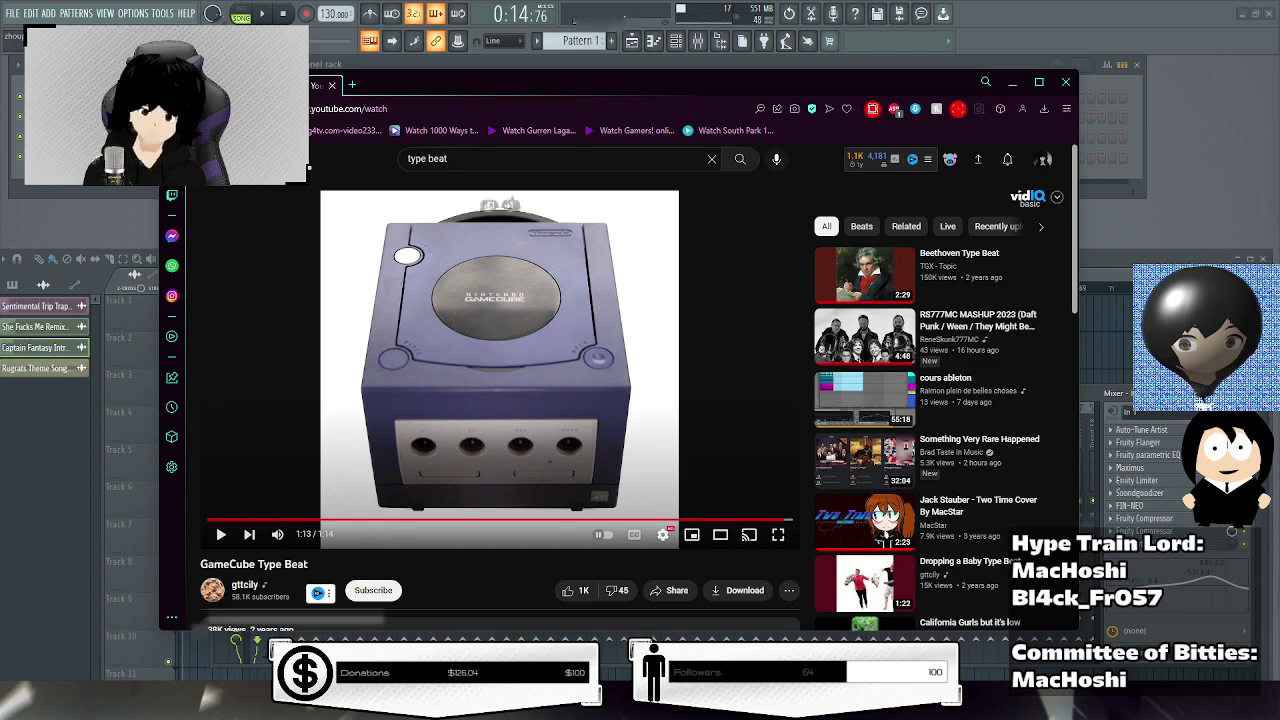
key("alt+Tab")
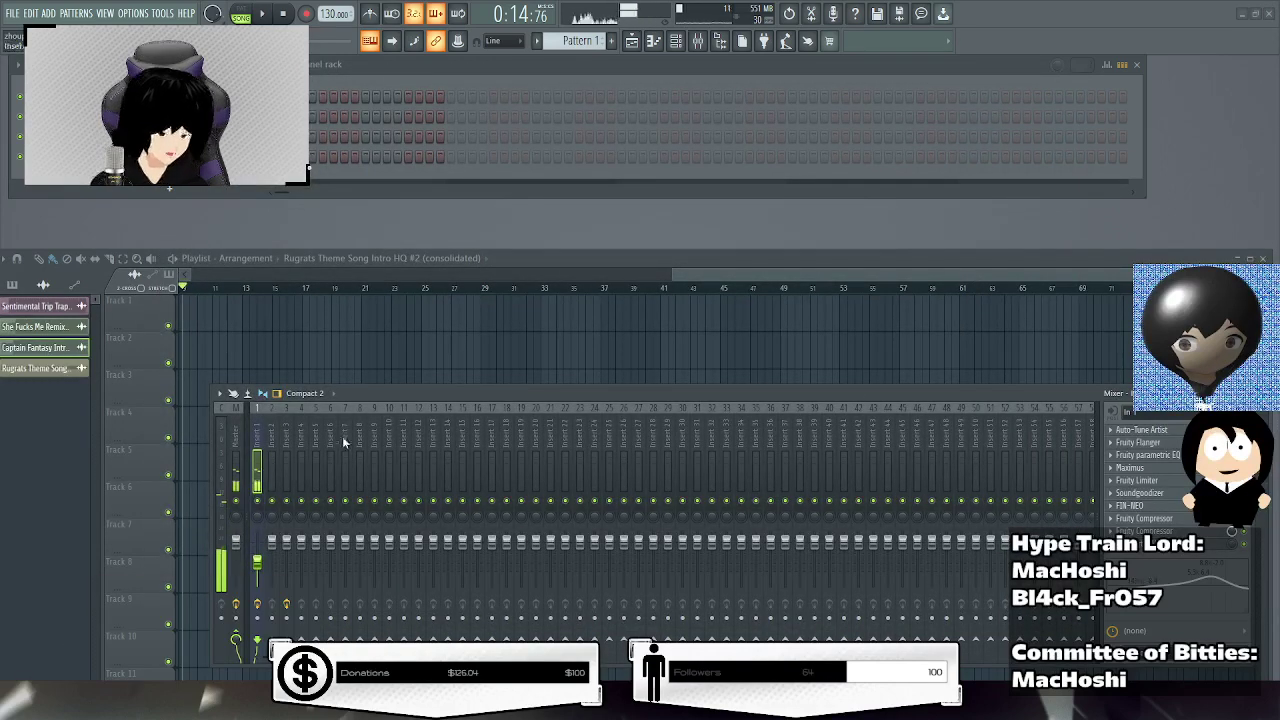
mouse_move(195, 719)
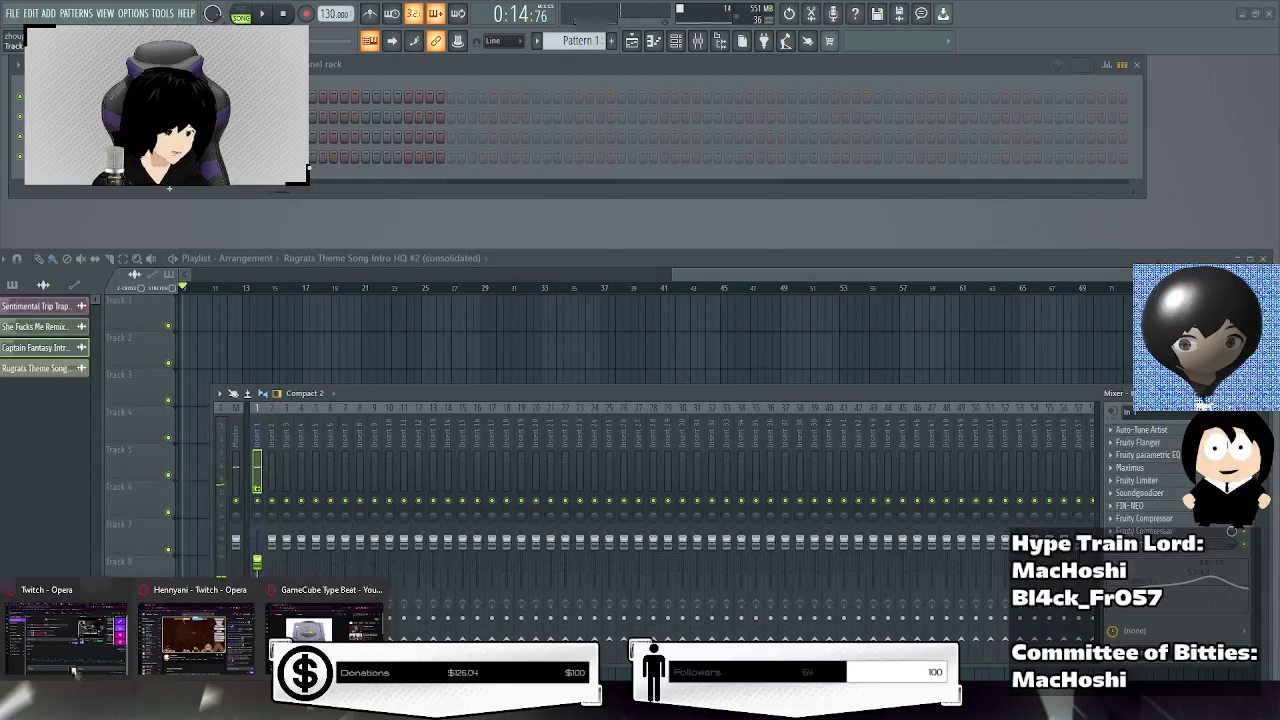
left_click(316, 630)
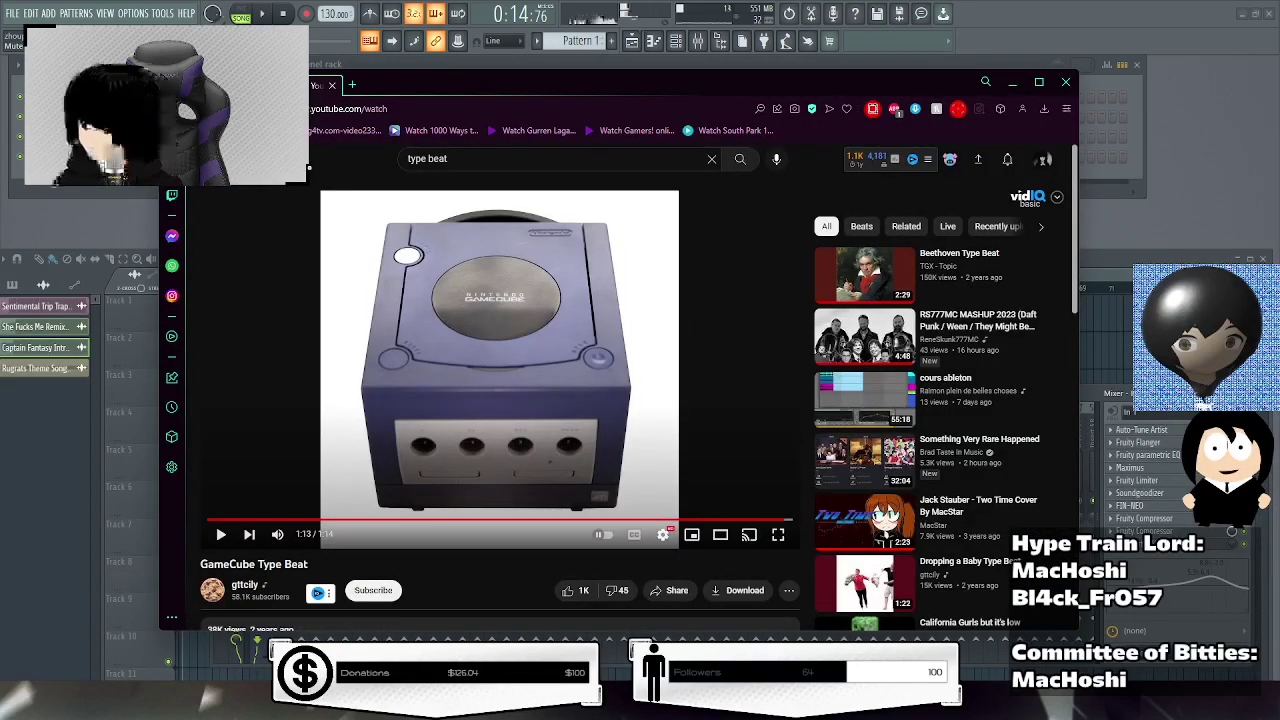
key("alt+Tab")
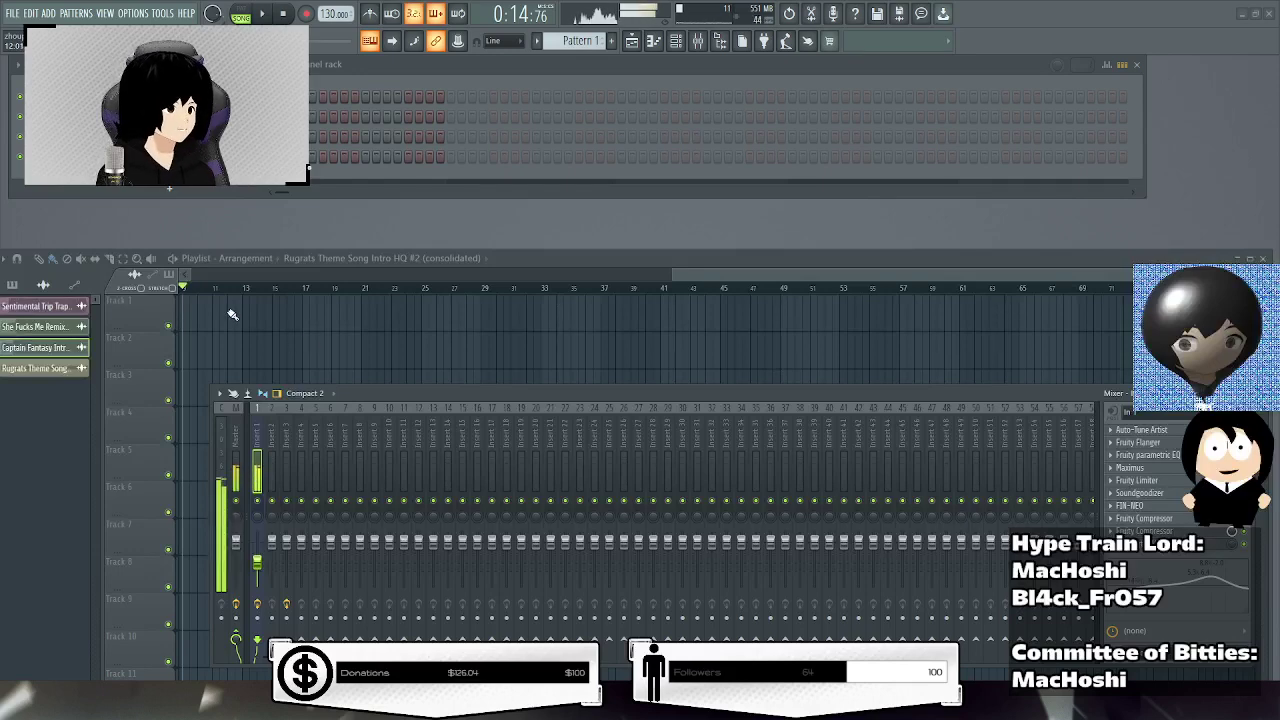
Rewind the song, hide the mixer and place the Rugrats Theme Song clip at the start of Track 1.
key("space")
key("F9")
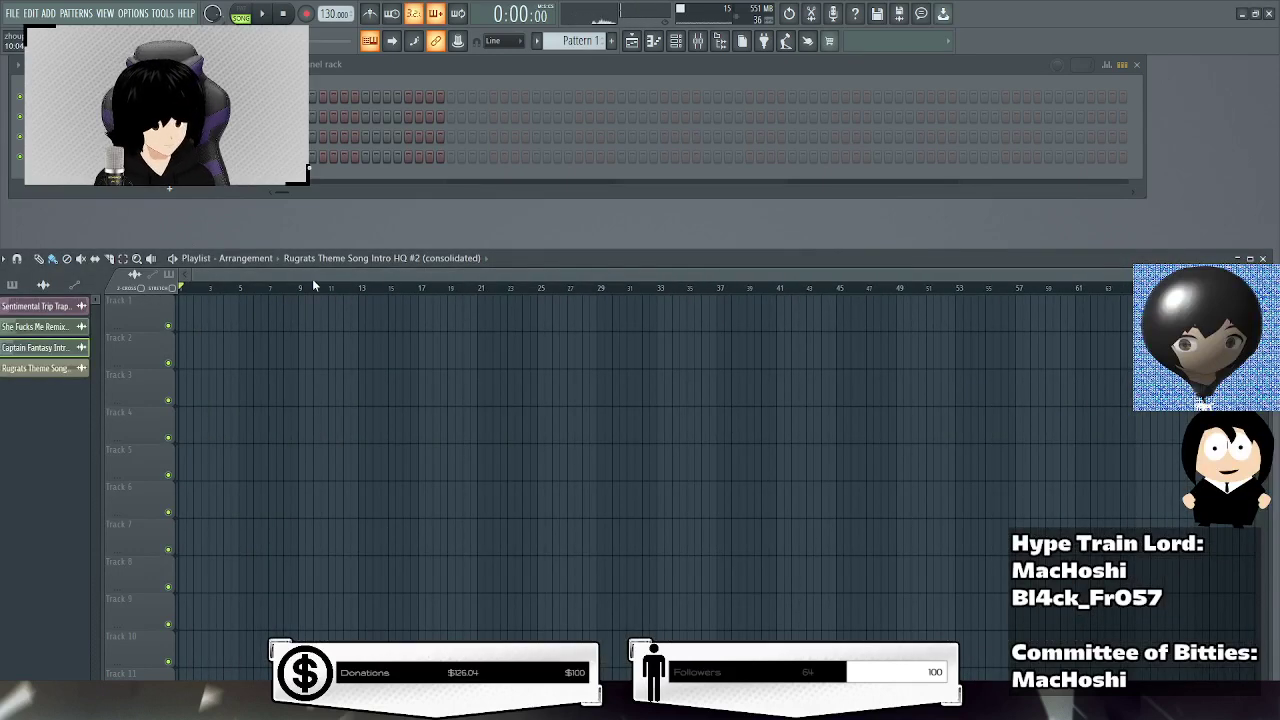
left_click(200, 157)
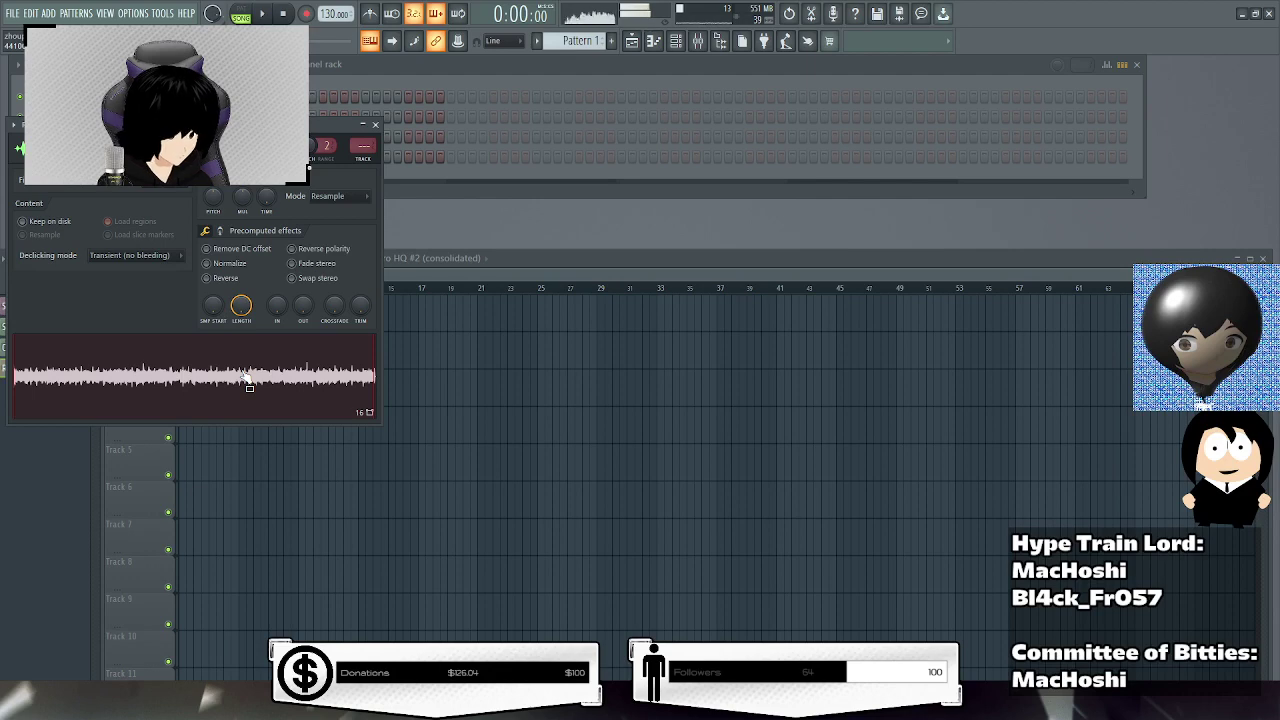
left_click(362, 437)
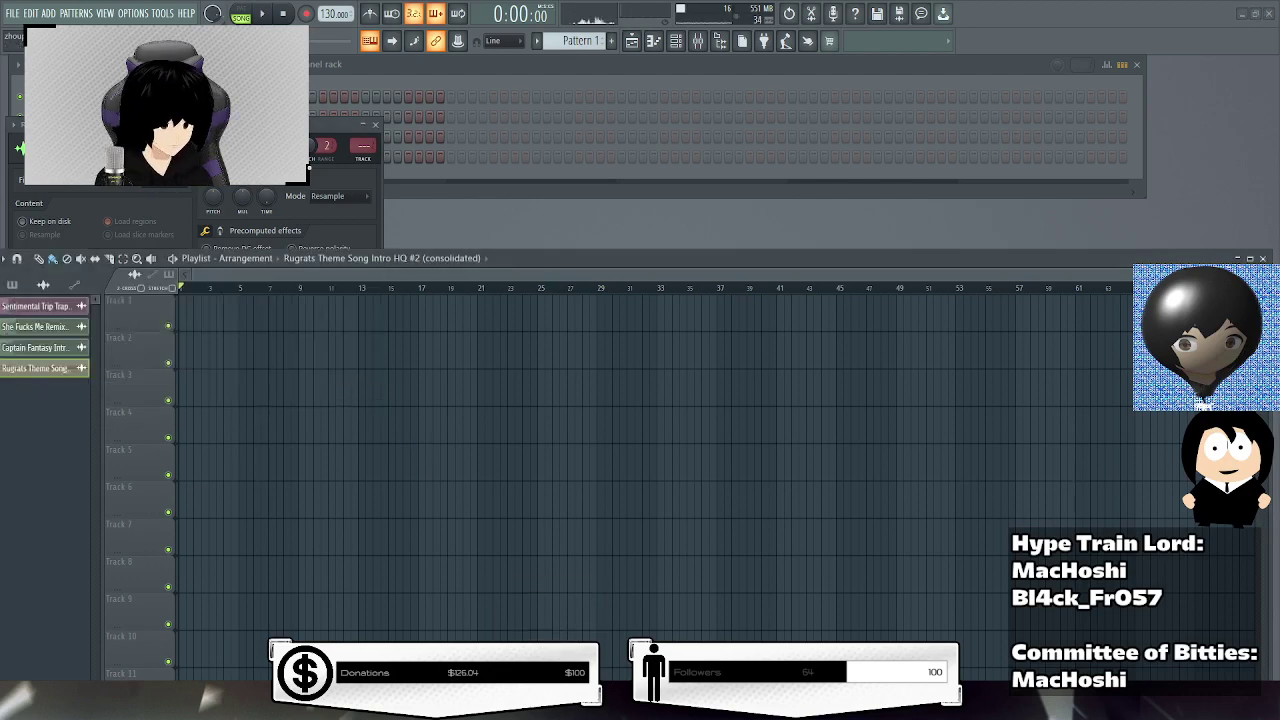
left_click_drag(252, 380, 182, 305)
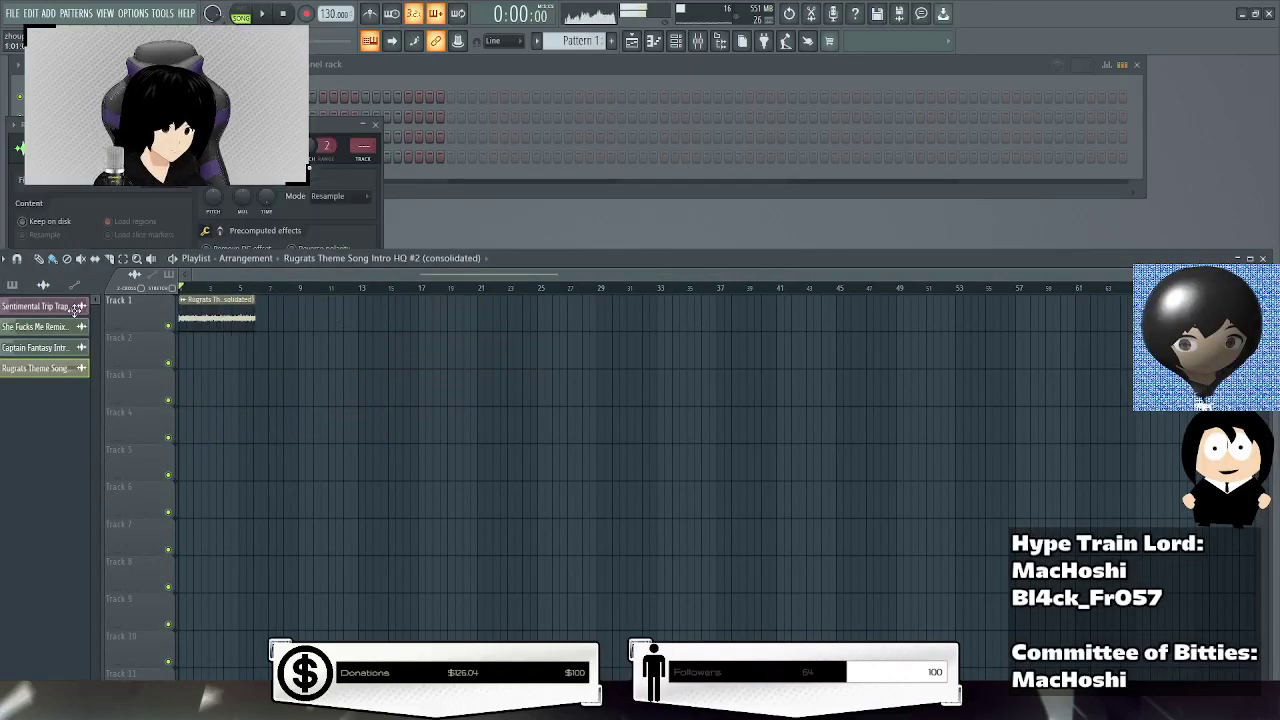
Set the project tempo to 102 BPM.
scroll(225, 300, "up", 5)
left_click_drag(334, 13, 334, 40)
scroll(451, 292, "up", 2)
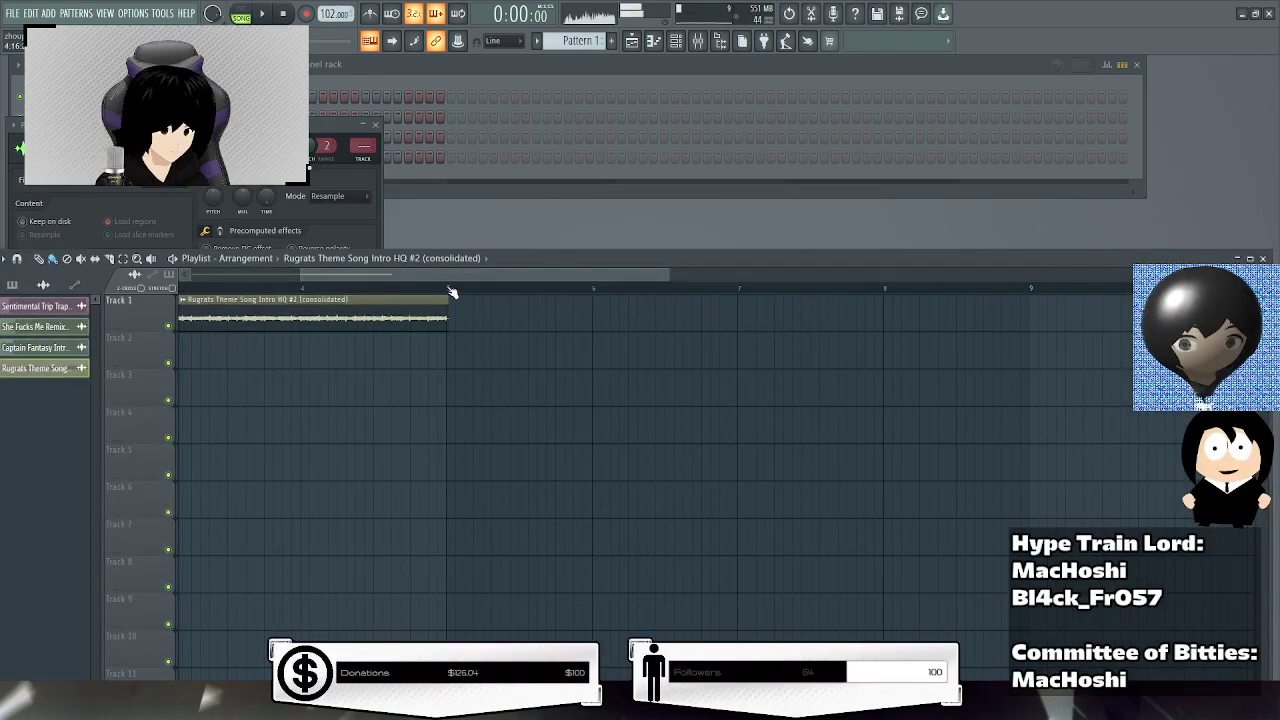
Slice the Rugrats Theme Song clip at bar 5 and delete the leftover piece after the cut.
scroll(451, 292, "up", 2)
key("space")
key("space")
left_click(109, 258)
left_click_drag(443, 363, 448, 288)
left_click(62, 259)
left_click(480, 326)
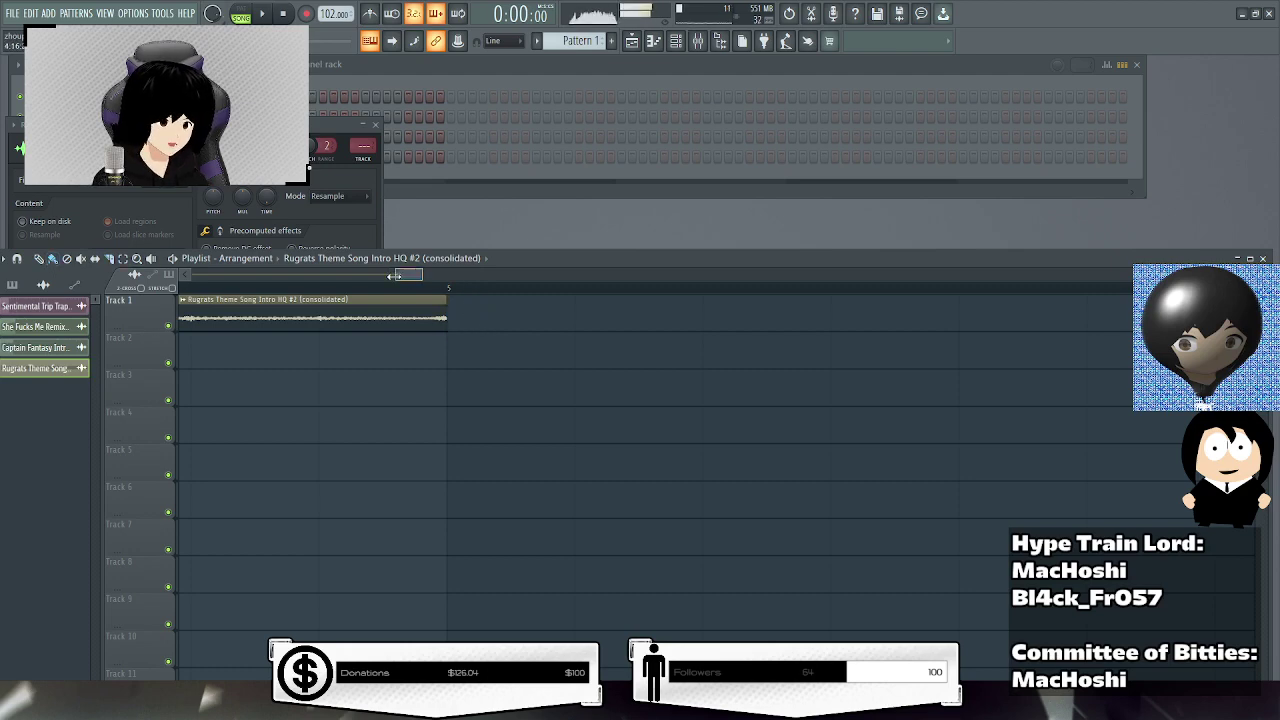
left_click_drag(395, 276, 250, 276)
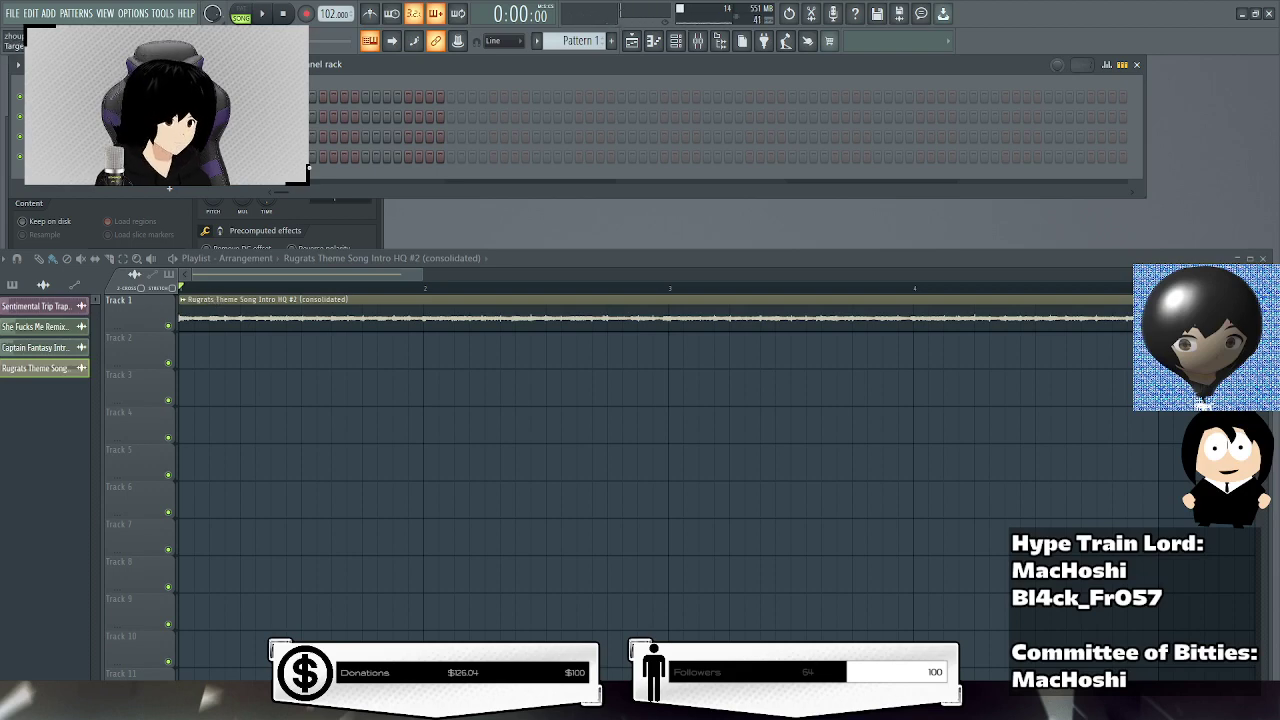
Play the Rugrats clip through Auto-Key on Insert 3 to detect its key, then stop playback and close the plugin.
key("F9")
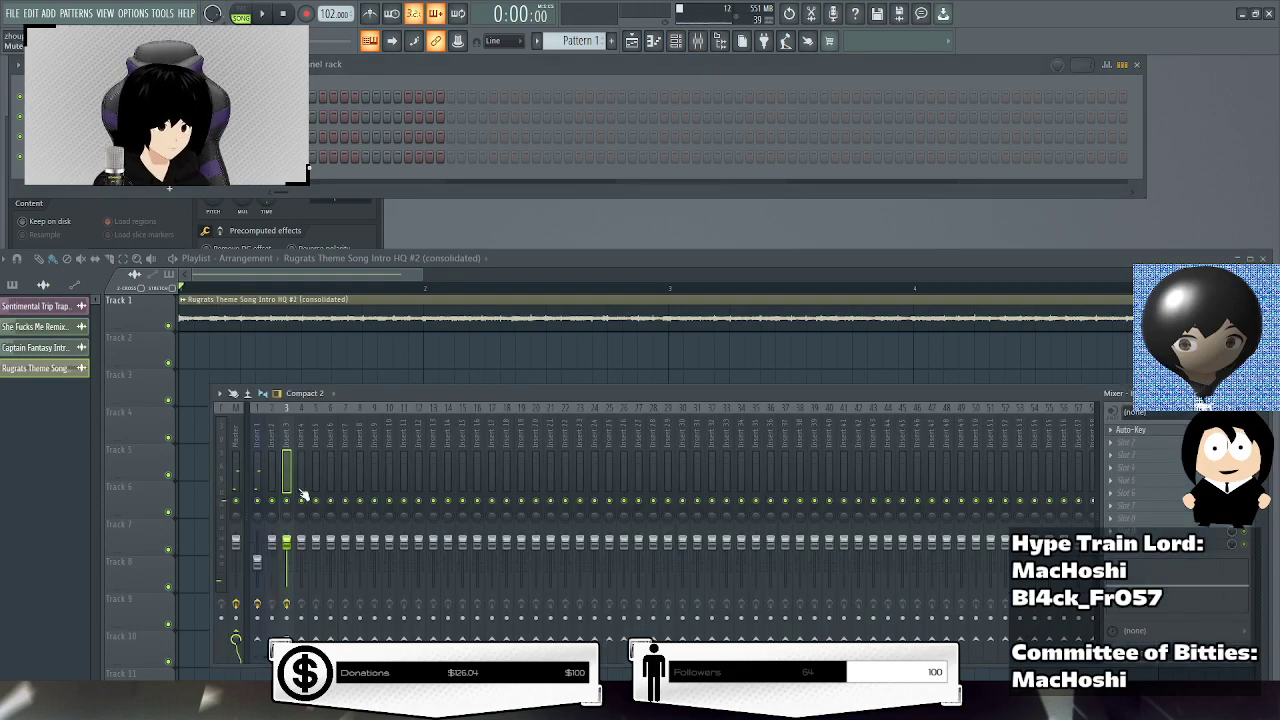
left_click(1130, 429)
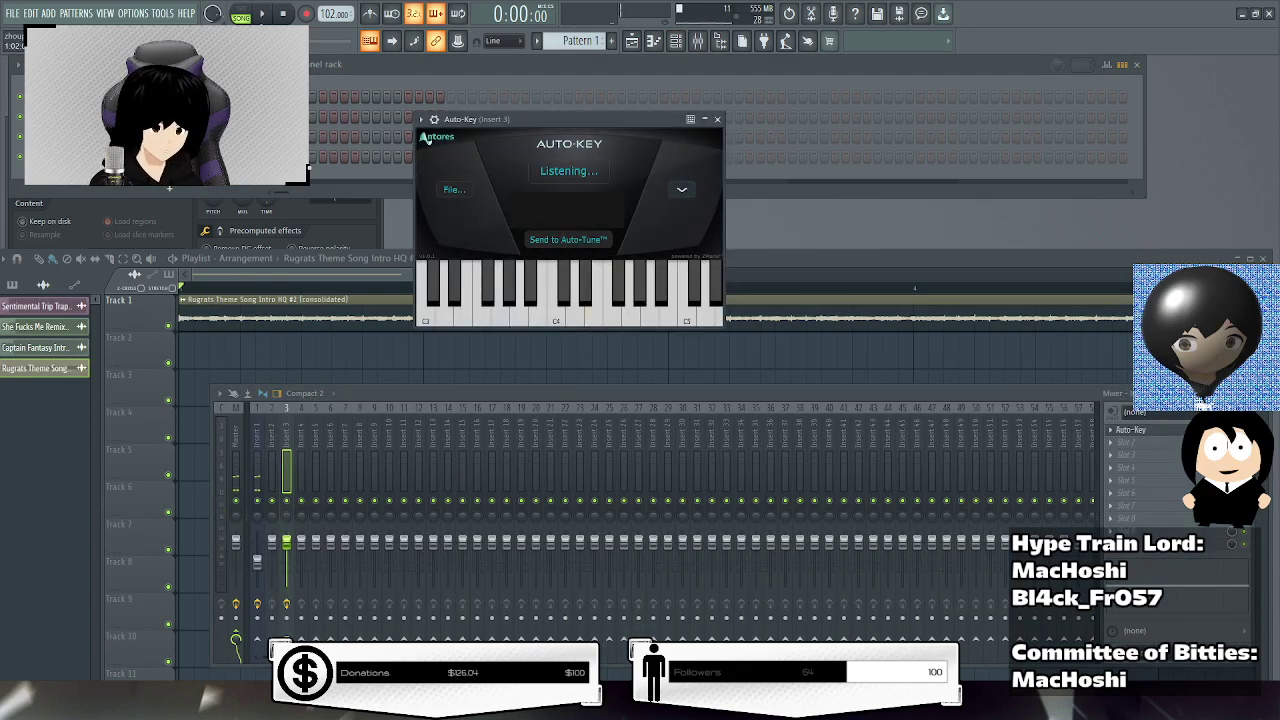
key("space")
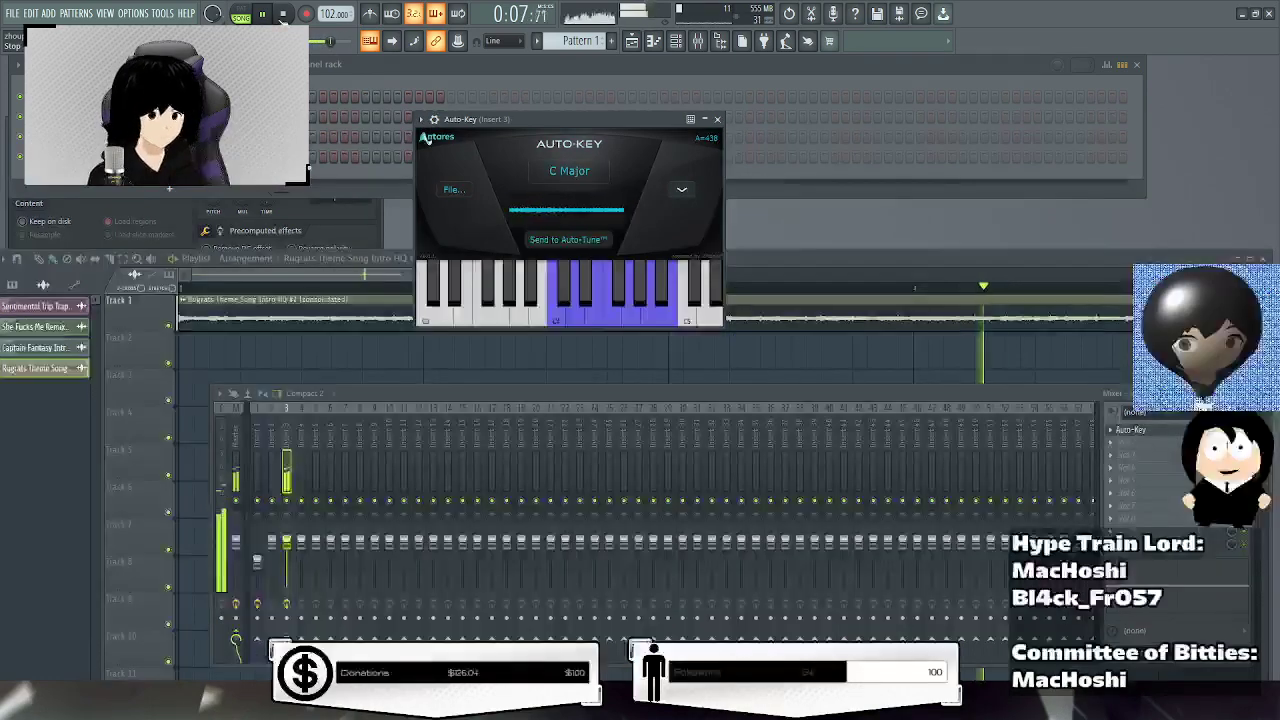
left_click(284, 14)
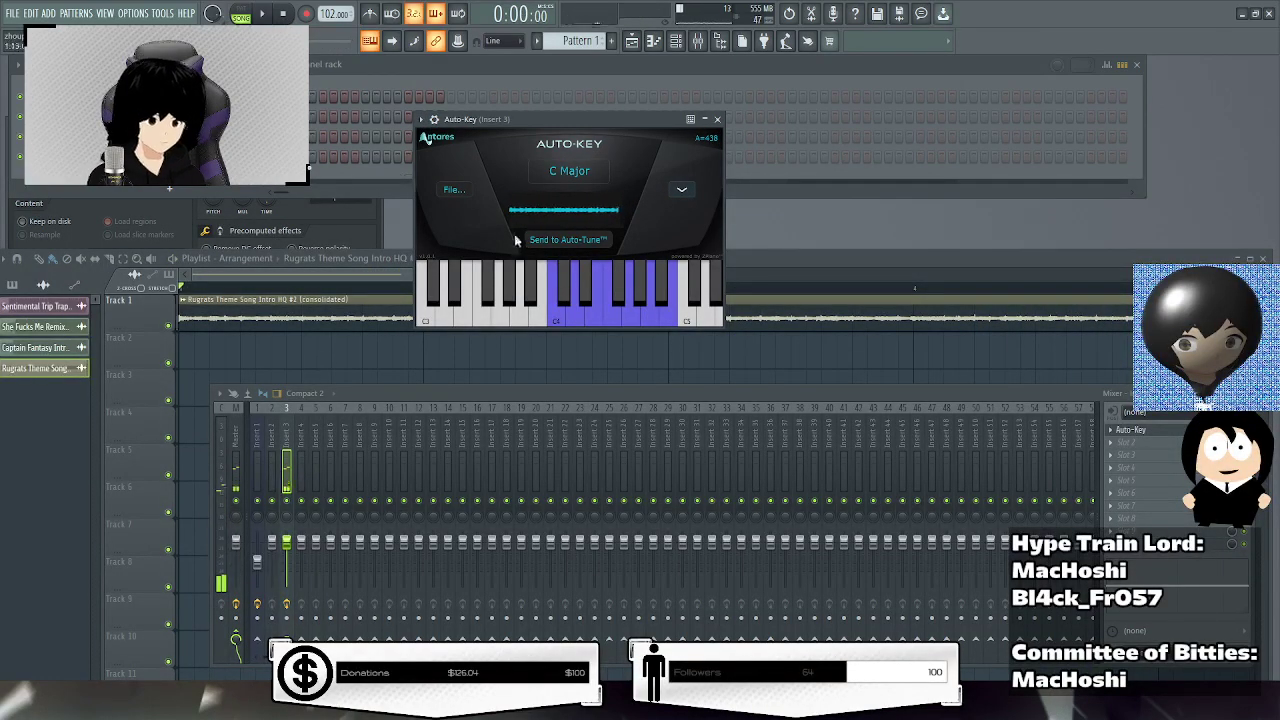
left_click(724, 119)
Select mixer Insert 1 while the Rugrats loop plays, then stop playback and dismiss the file-open dialog.
key("space")
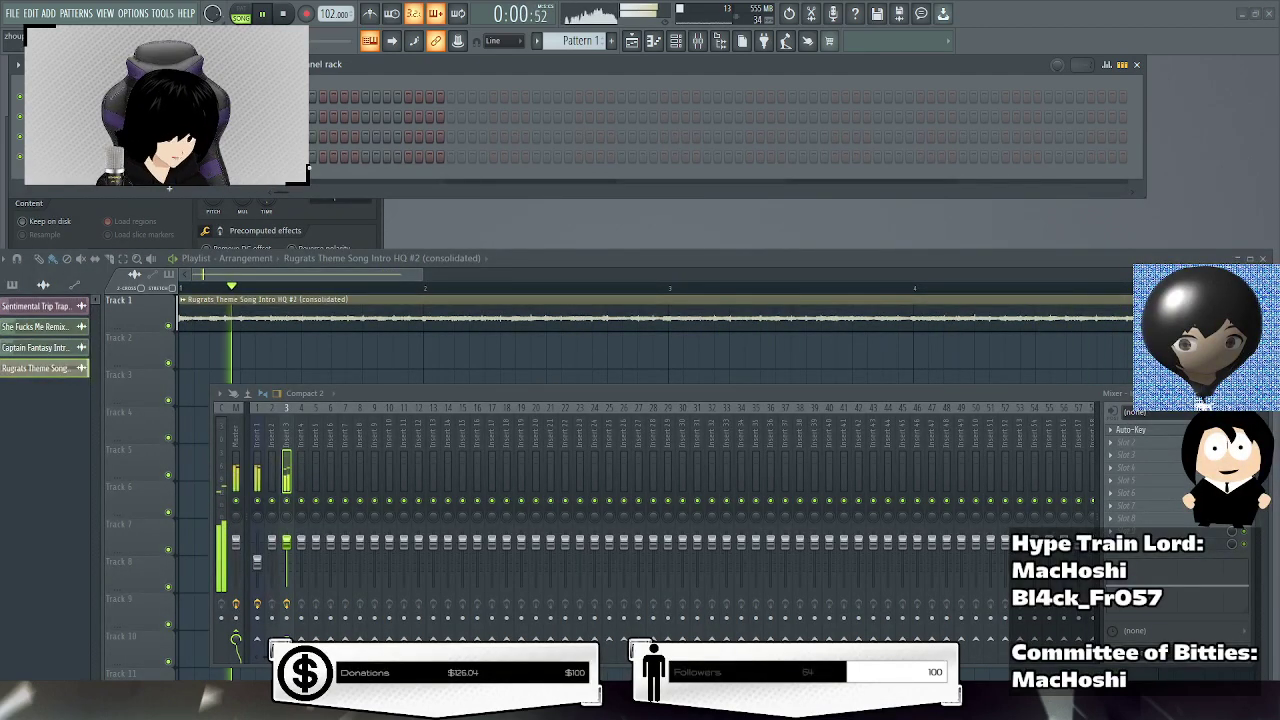
left_click(255, 440)
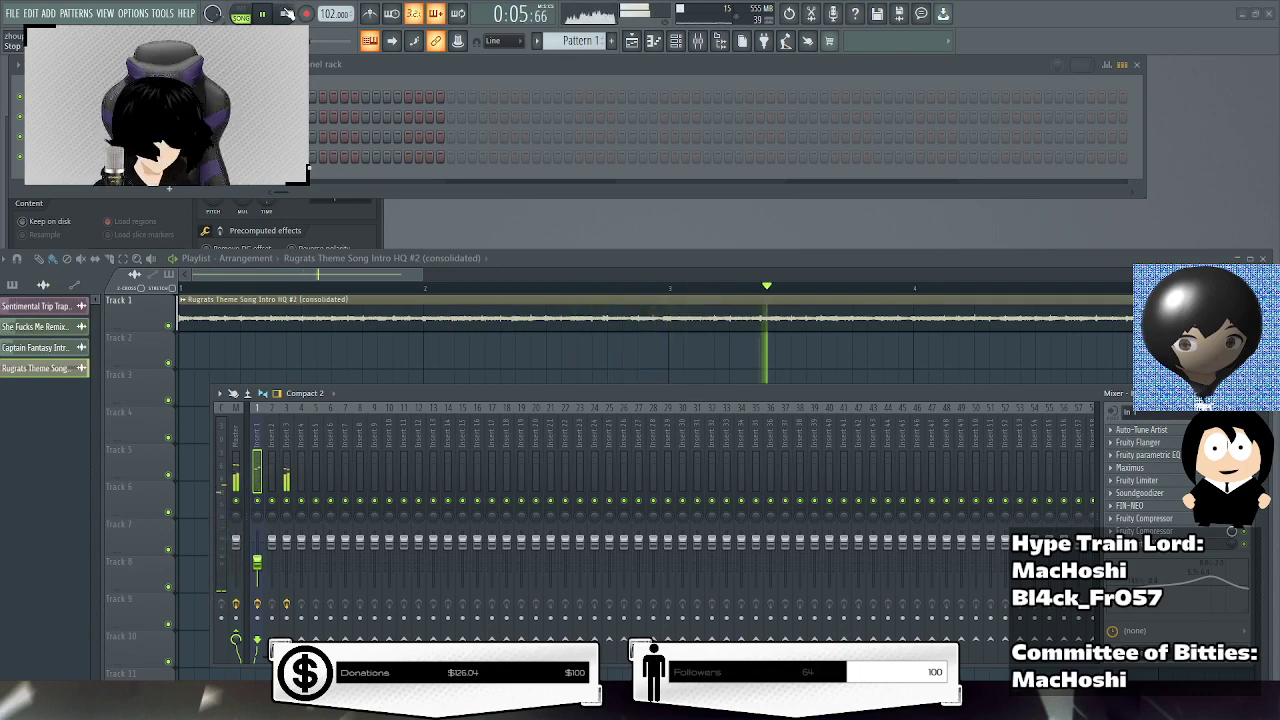
left_click(287, 14)
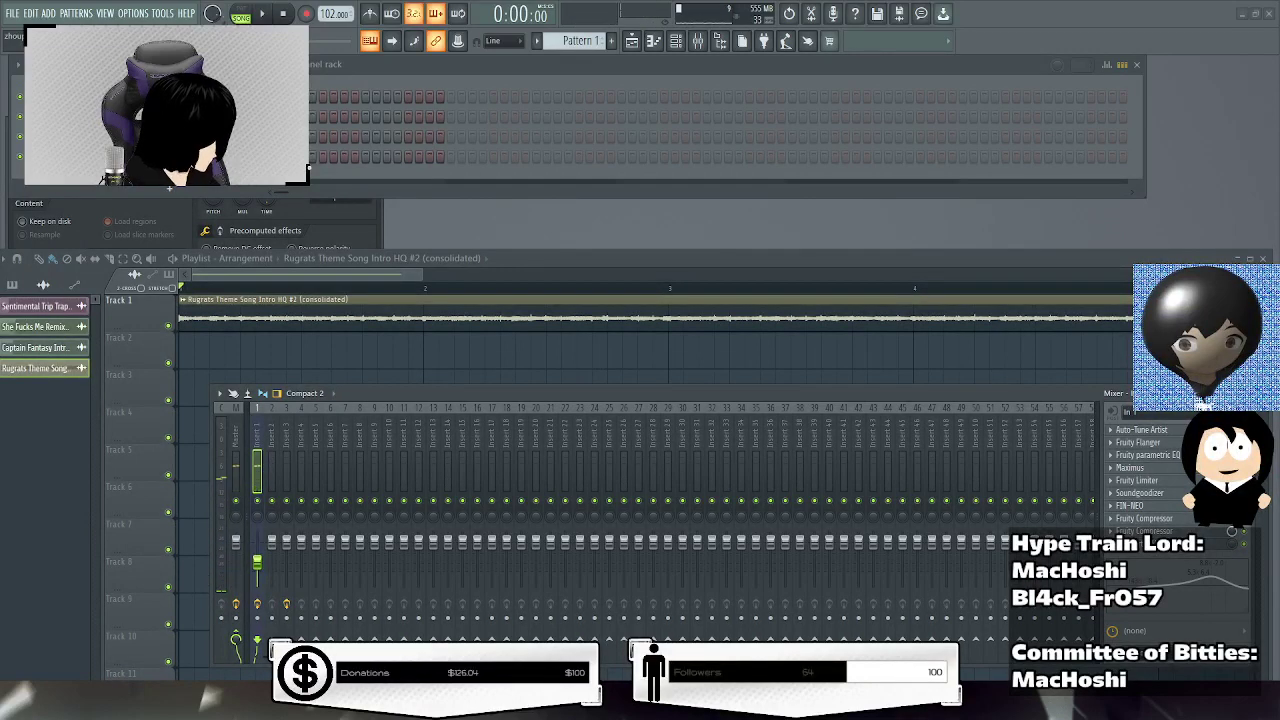
key("ctrl+o")
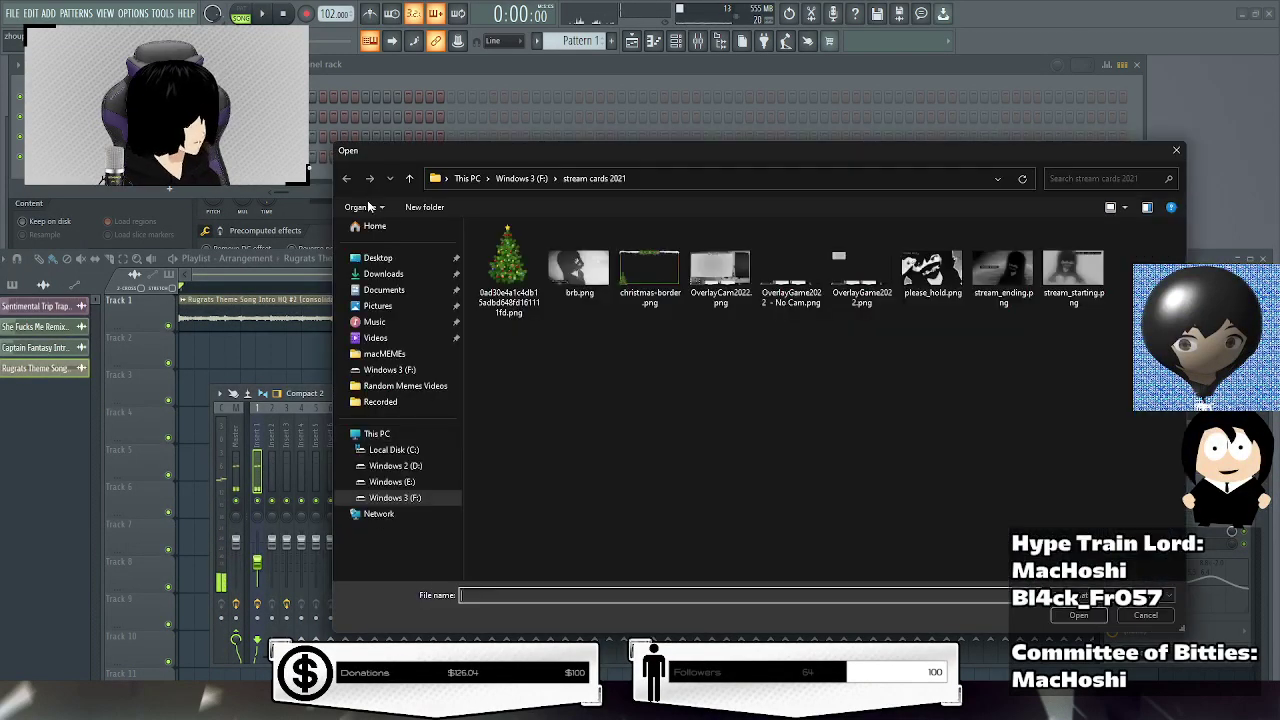
key("Escape")
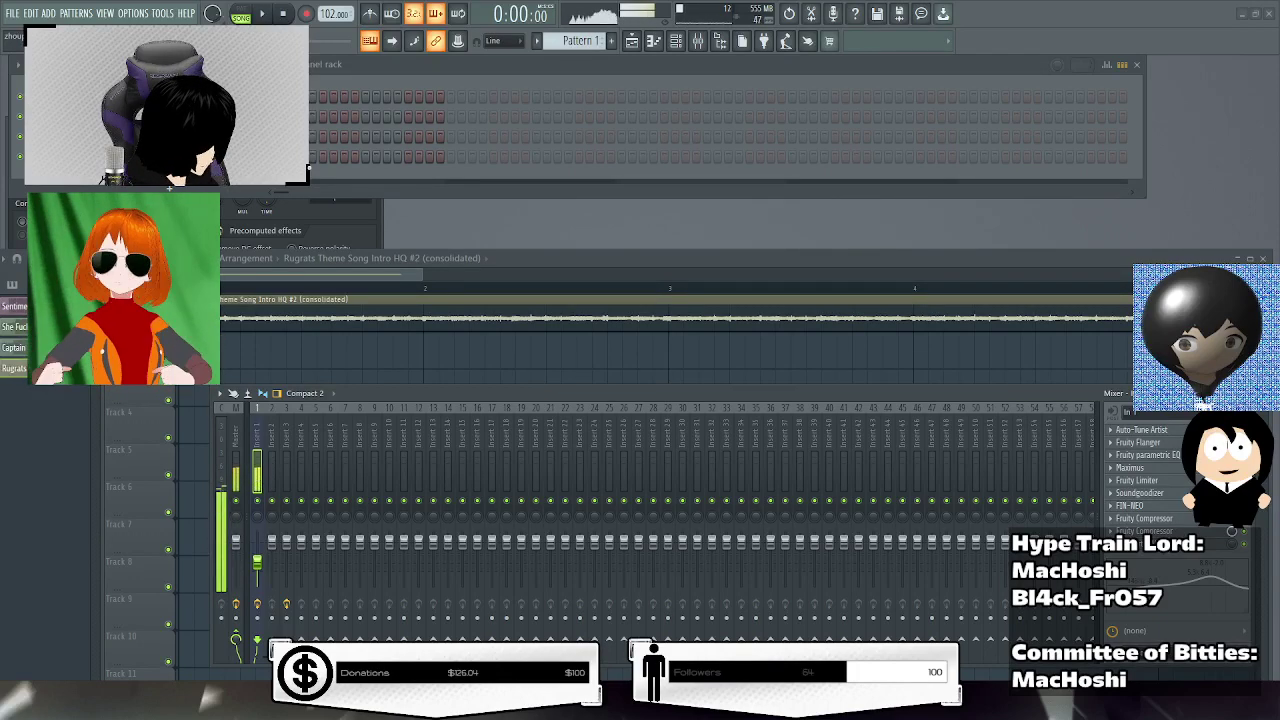
Play the Rugrats loop twice from the start to rehearse over it, stopping playback after each pass.
left_click(260, 13)
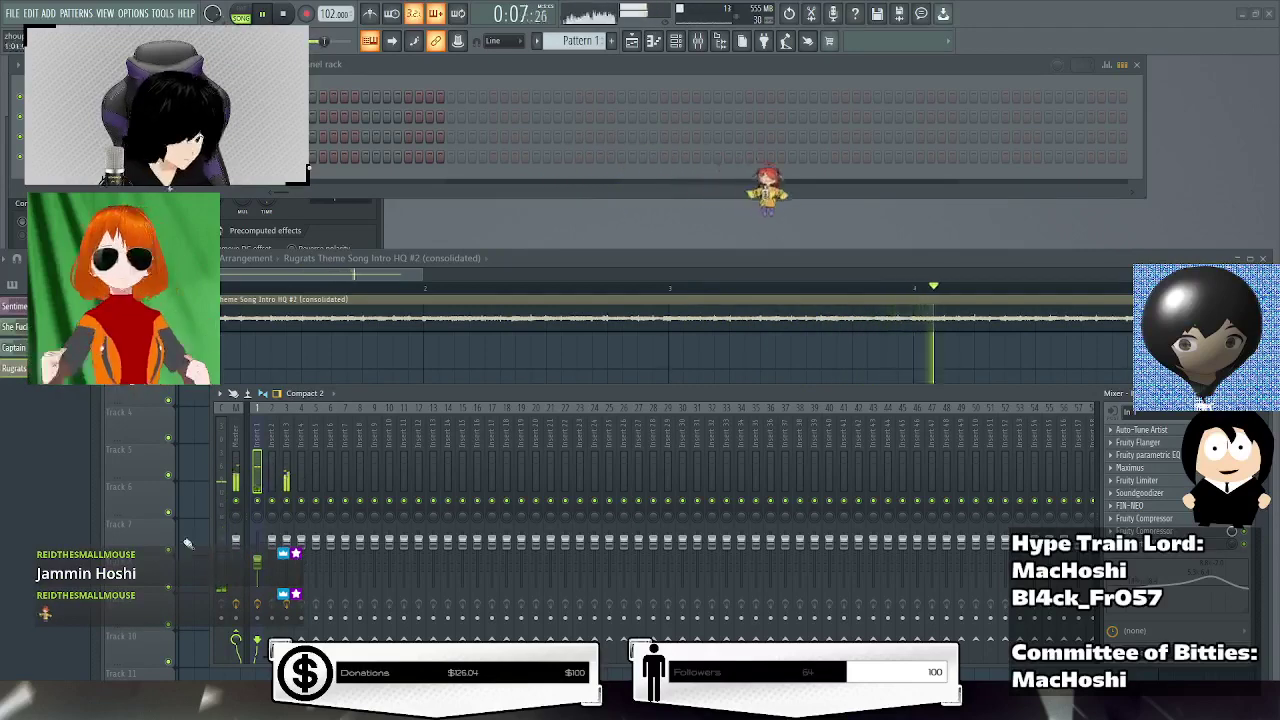
left_click(285, 14)
key("space")
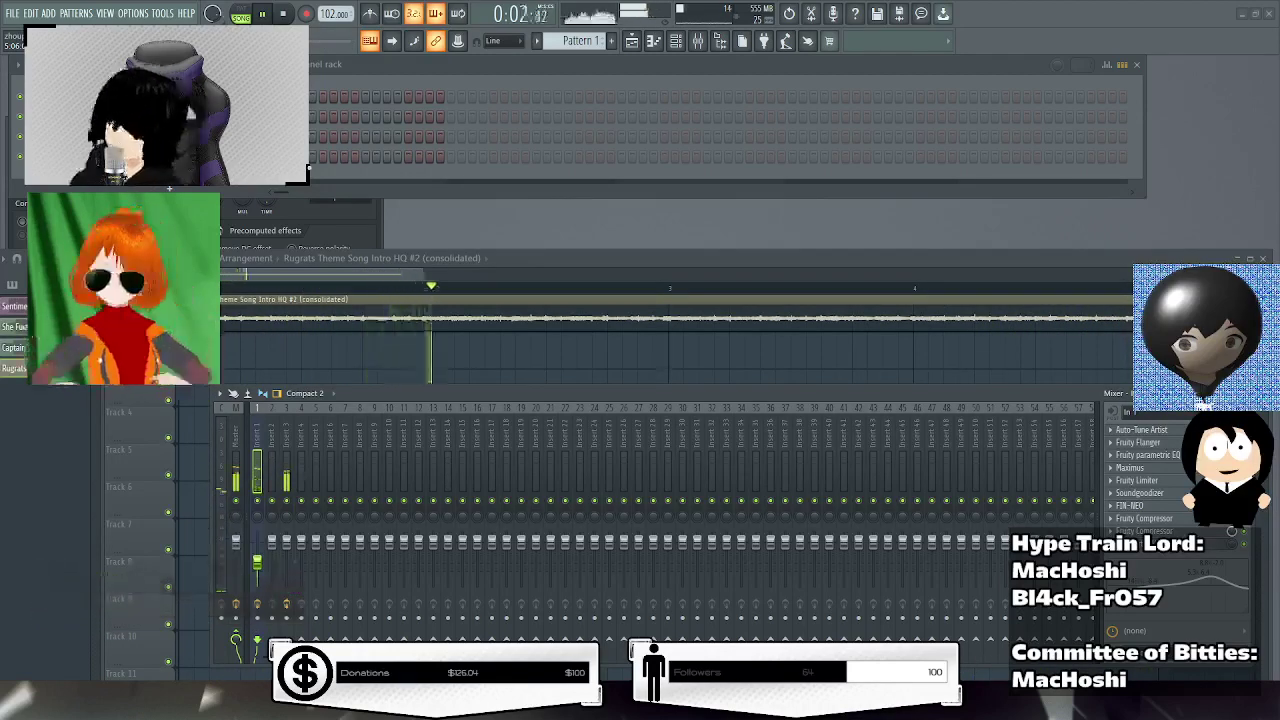
key("space")
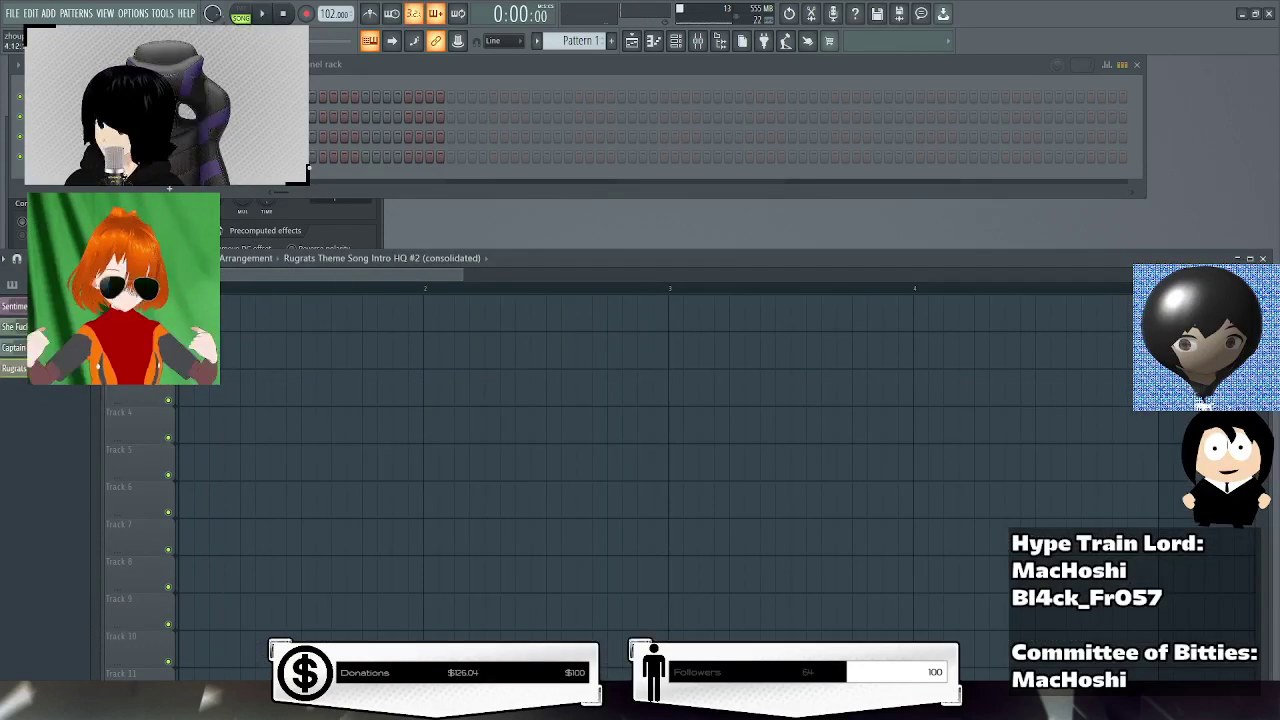
Place the "Rugrats ft. Cypress Hill" audio at the start of Track 1 in the emptied playlist and play it.
left_click_drag(40, 388, 277, 323)
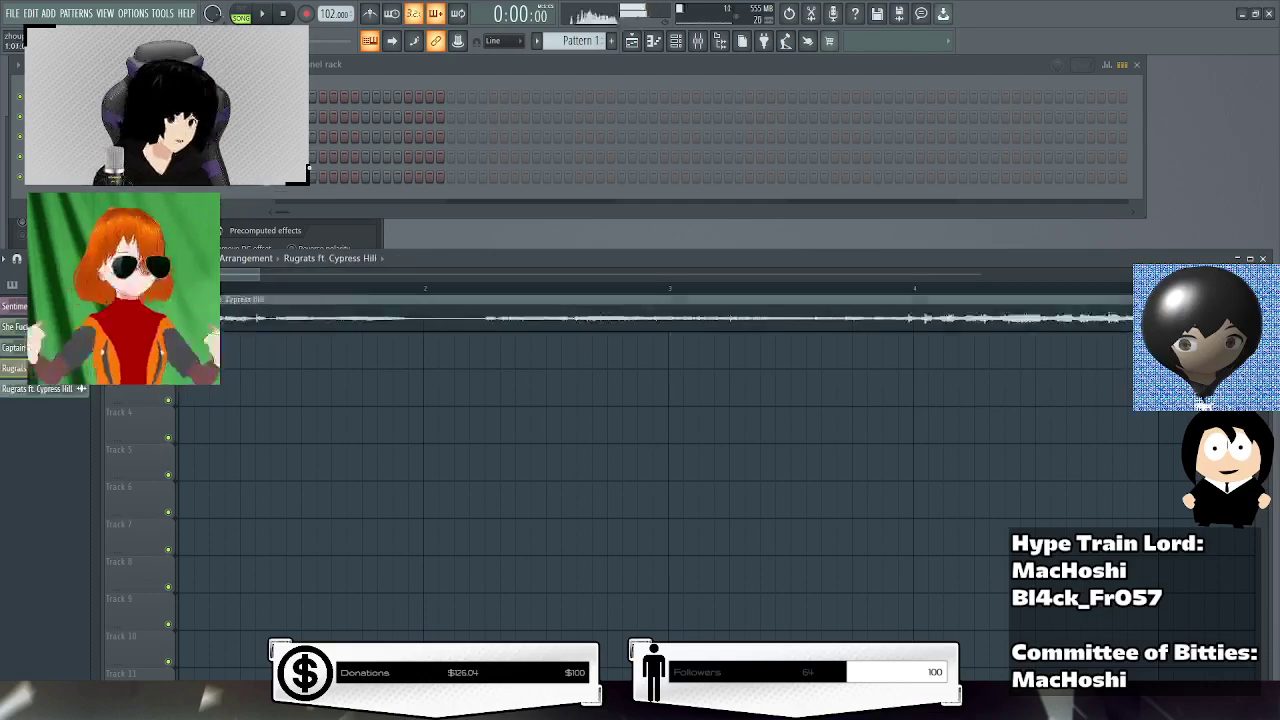
scroll(301, 320, "down", 3)
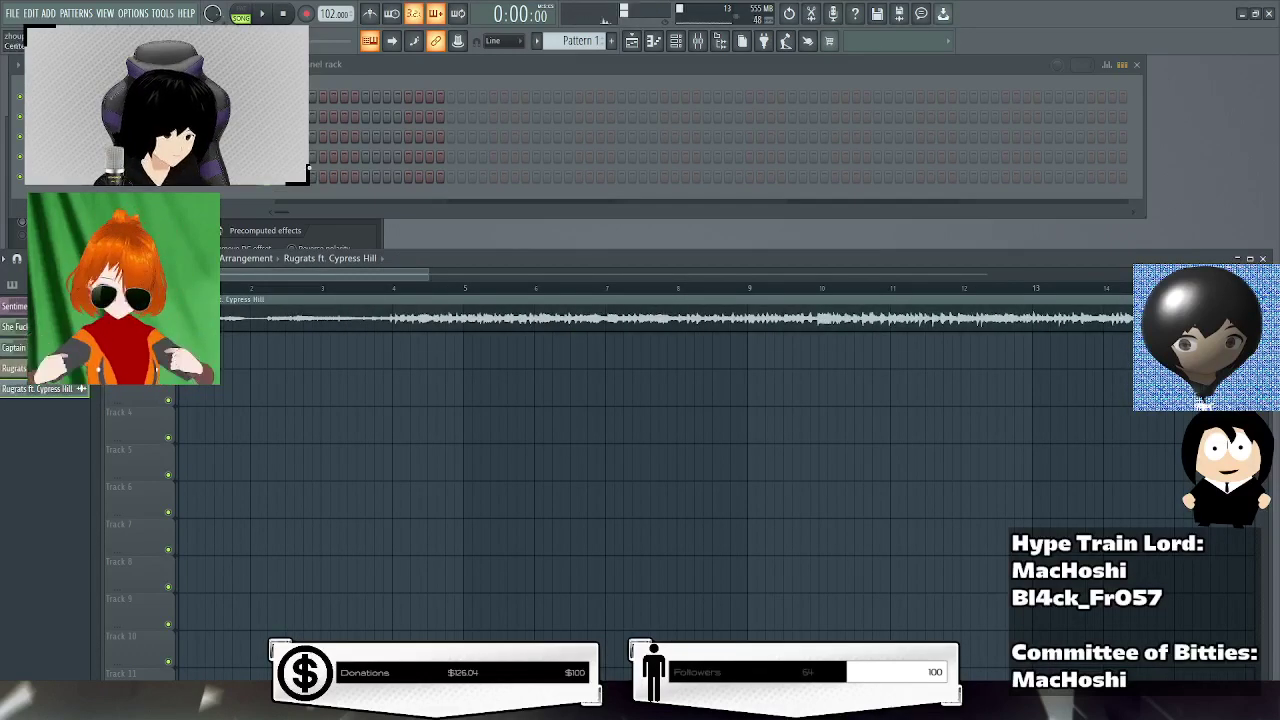
scroll(180, 320, "down", 2)
left_click(264, 15)
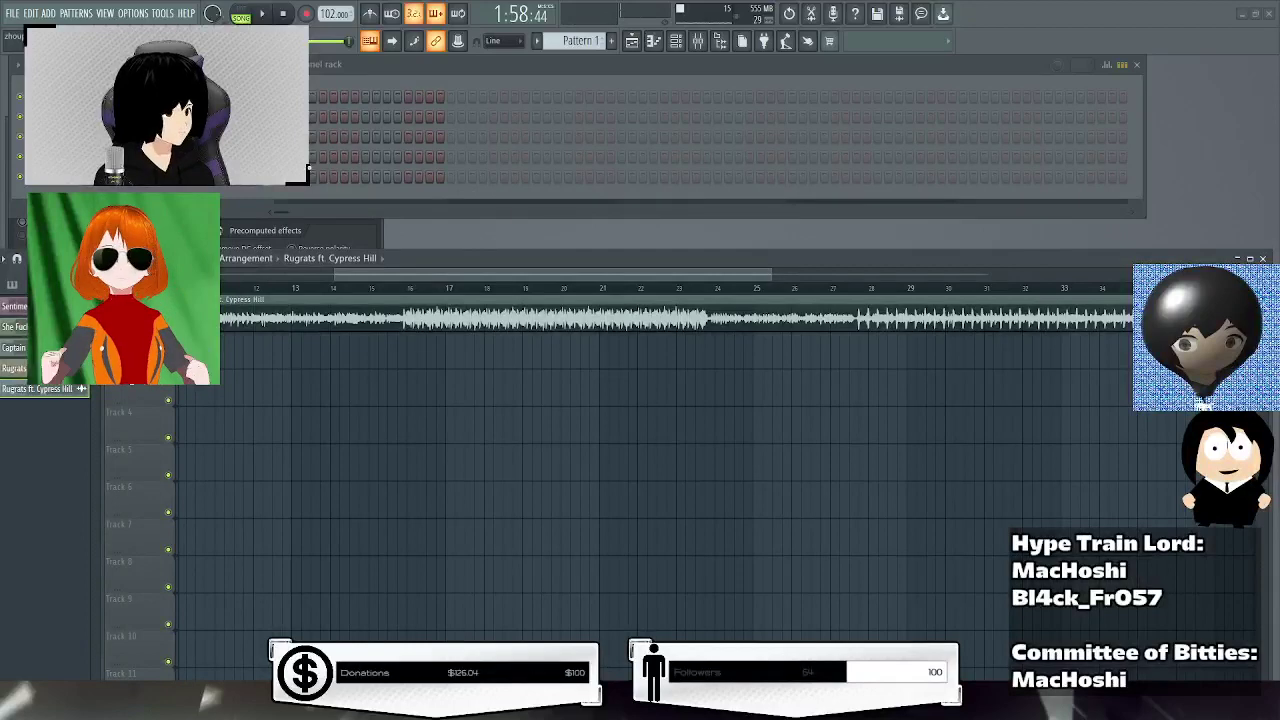
View the whole "Rugrats ft. Cypress Hill" clip in the playlist, then show the mixer and raise the Insert 1 fader.
left_click(266, 276)
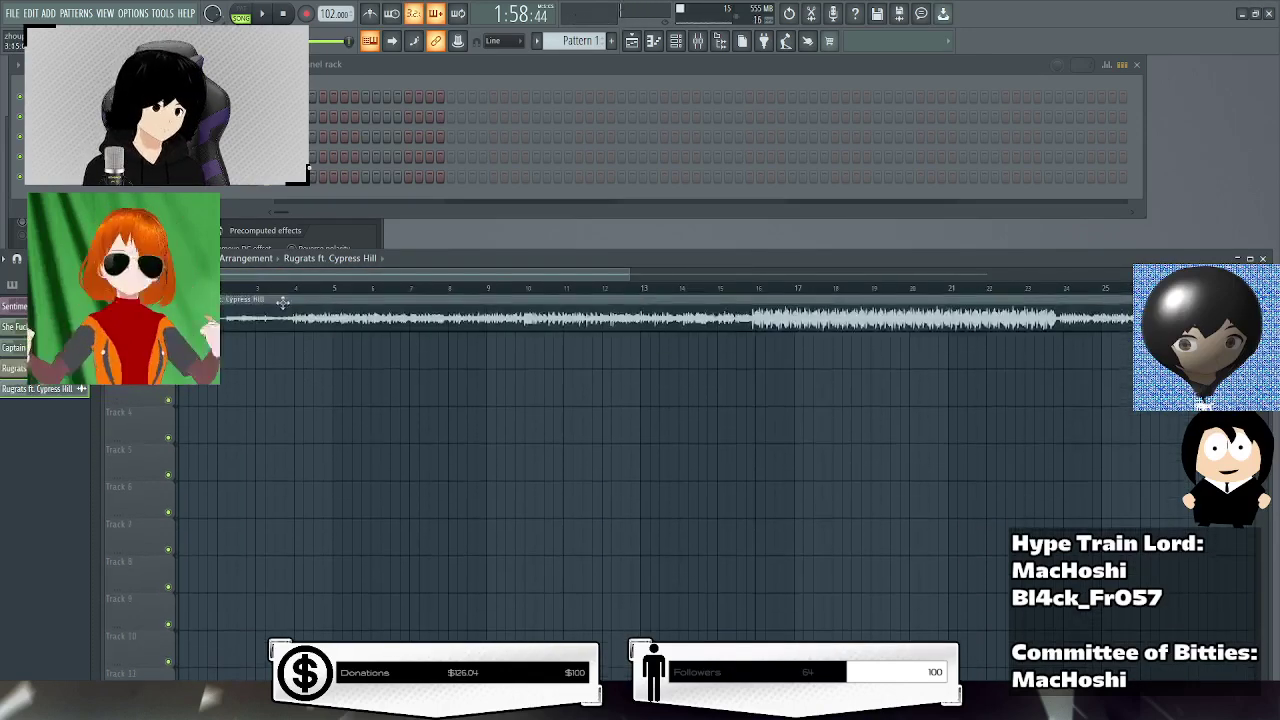
scroll(283, 302, "down", 3)
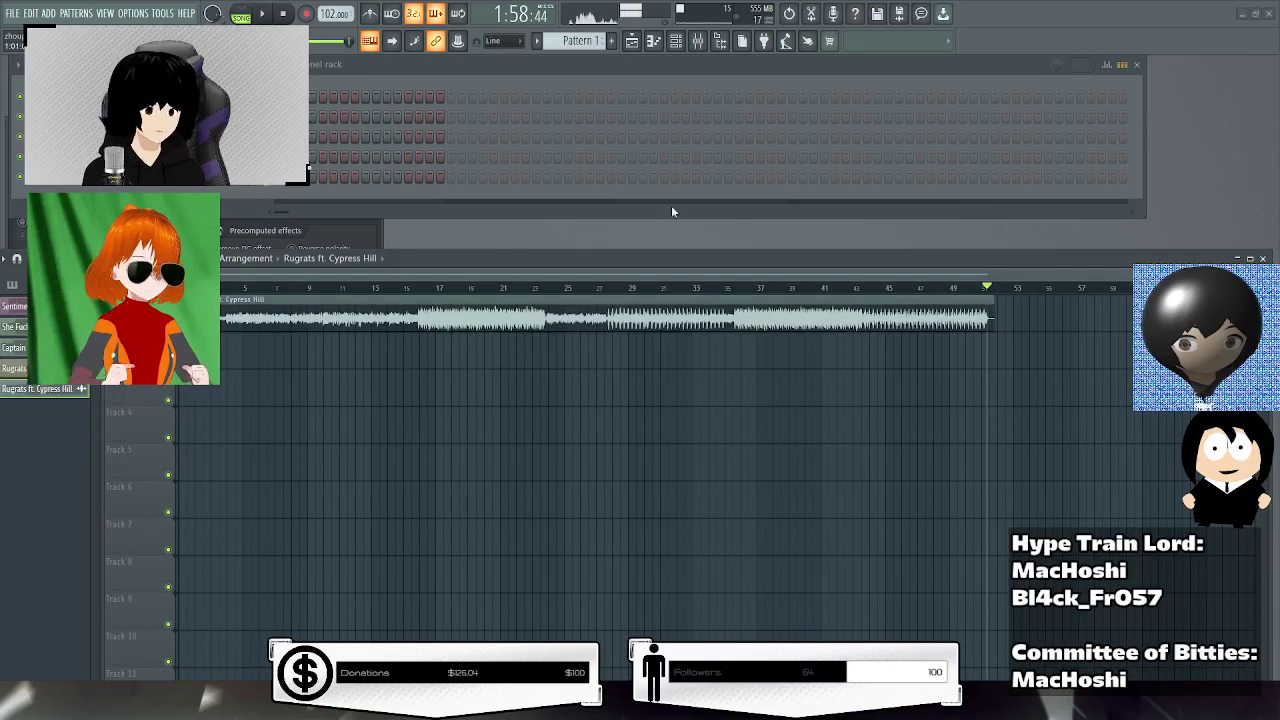
left_click(698, 42)
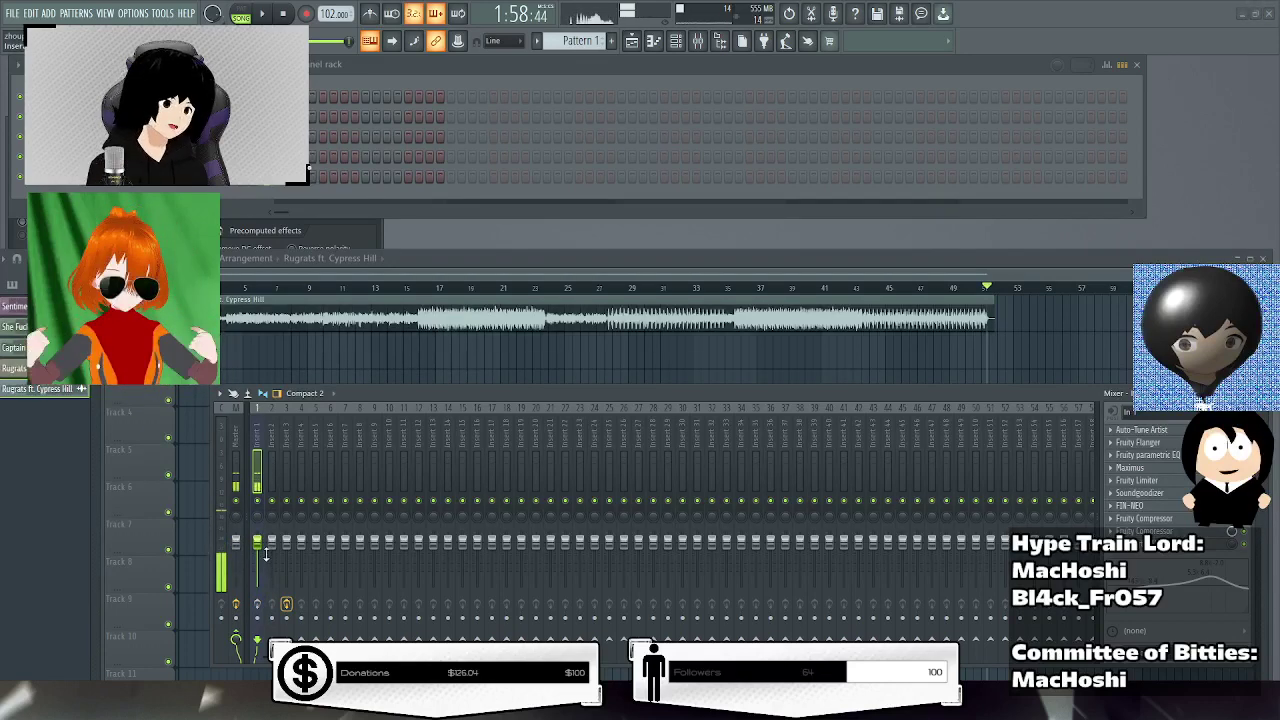
left_click_drag(257, 541, 258, 535)
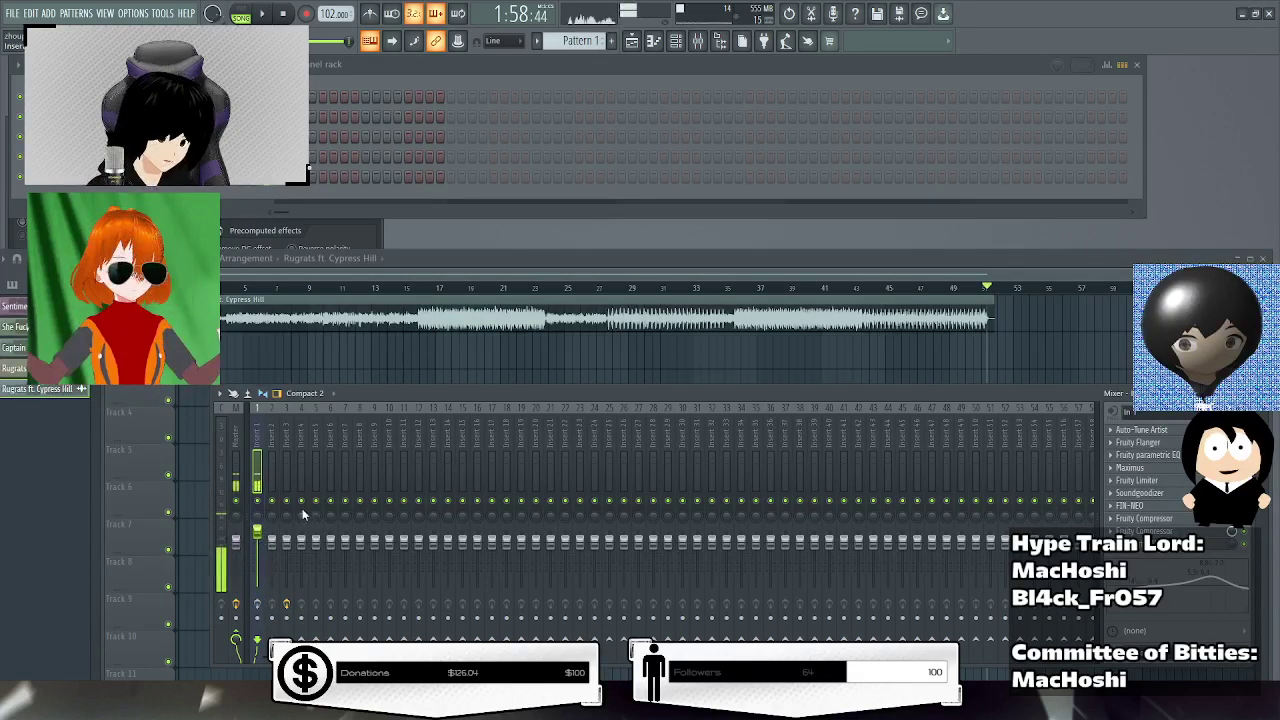
Bring the playlist in front of the mixer, then switch to the Fallout 76 Twitch stream in the browser and raise its volume.
left_click(1112, 282)
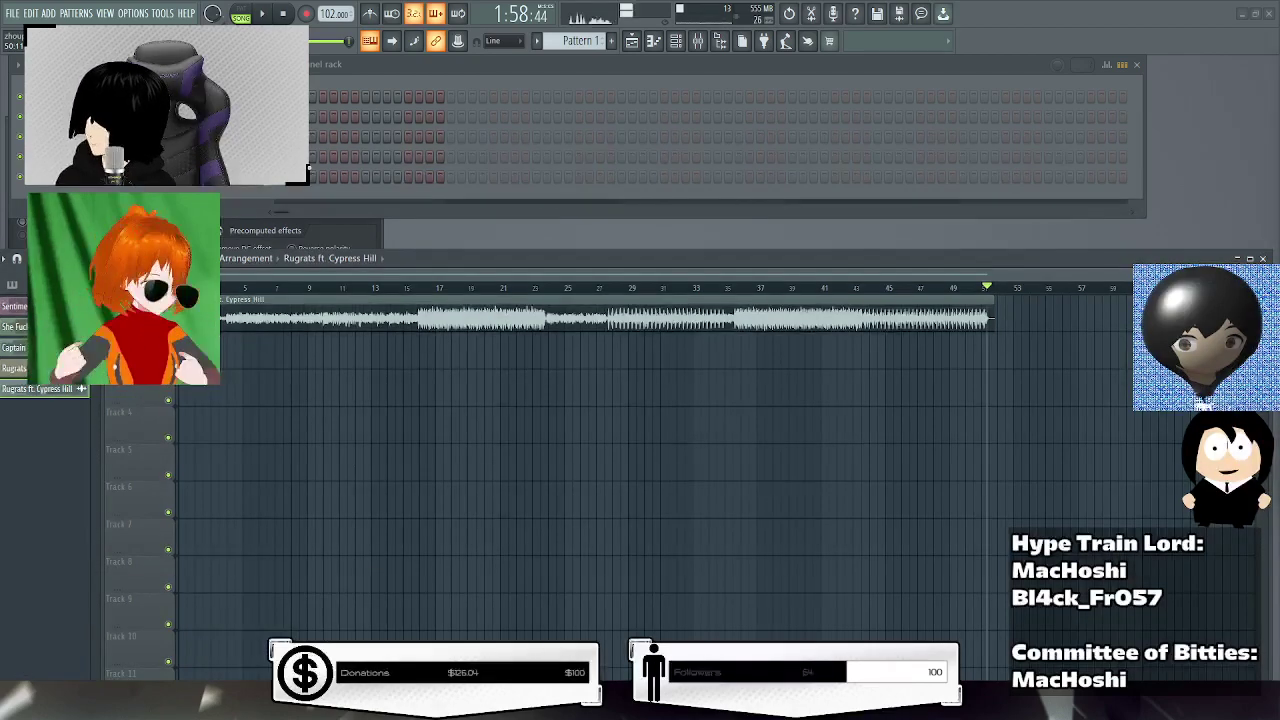
key("alt+Tab")
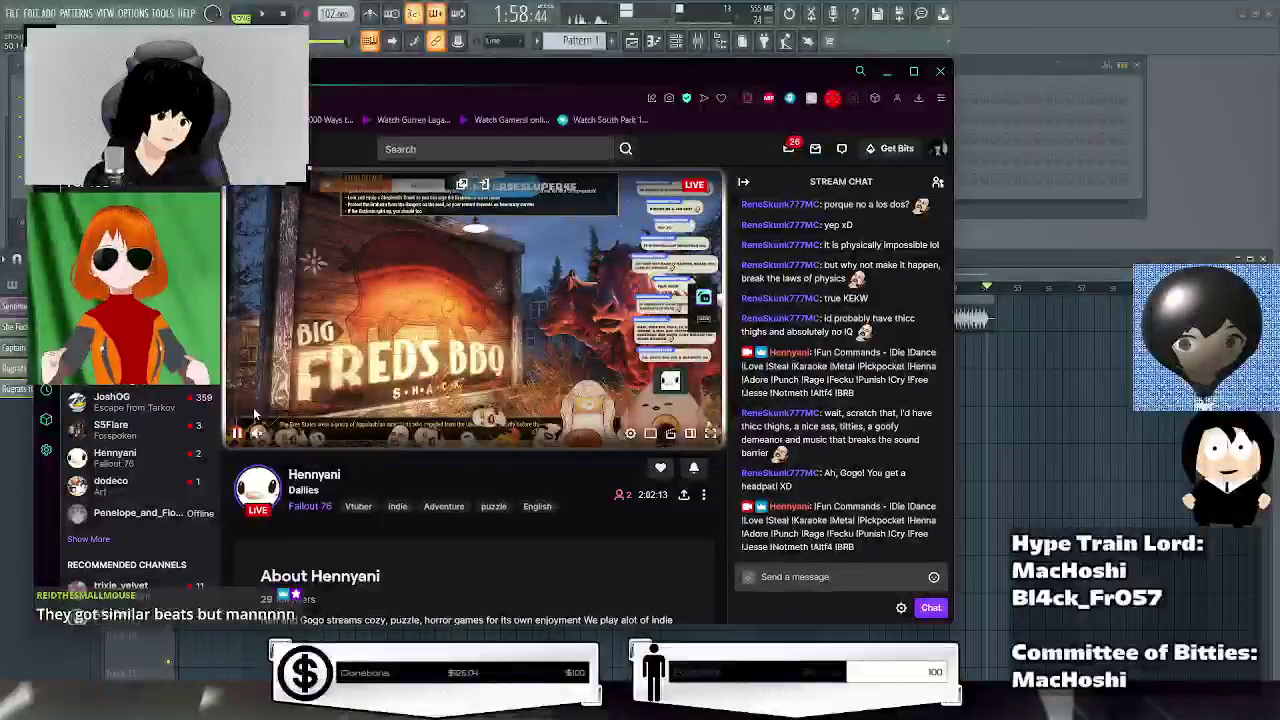
left_click_drag(277, 436, 310, 434)
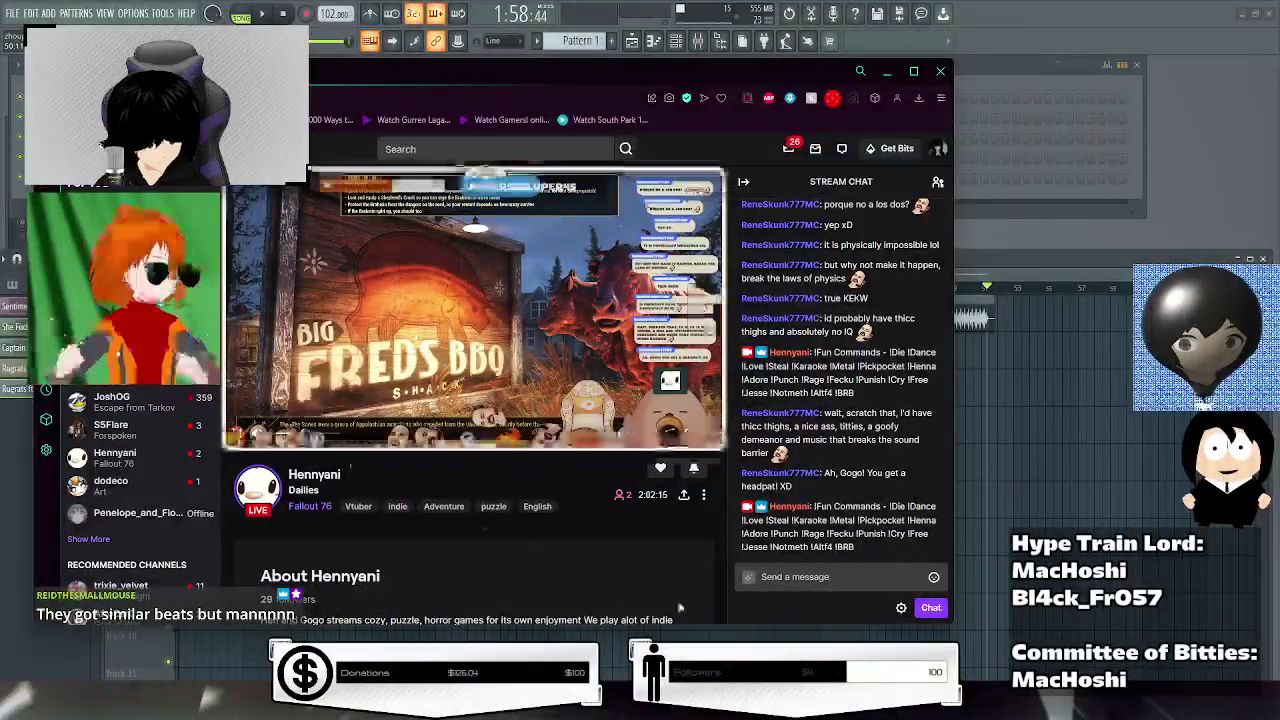
Send the message "HENNY ON THE BEAT! *airhorns*" in the Twitch stream chat.
left_click(800, 576)
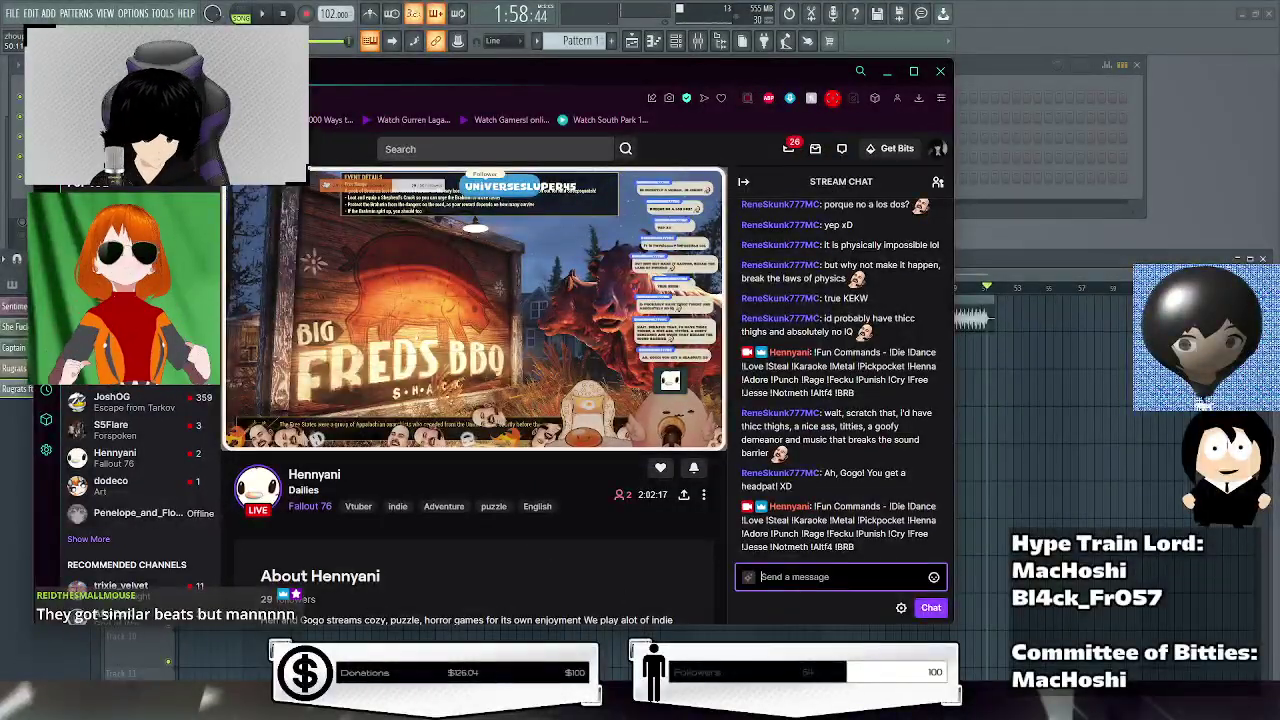
type("He")
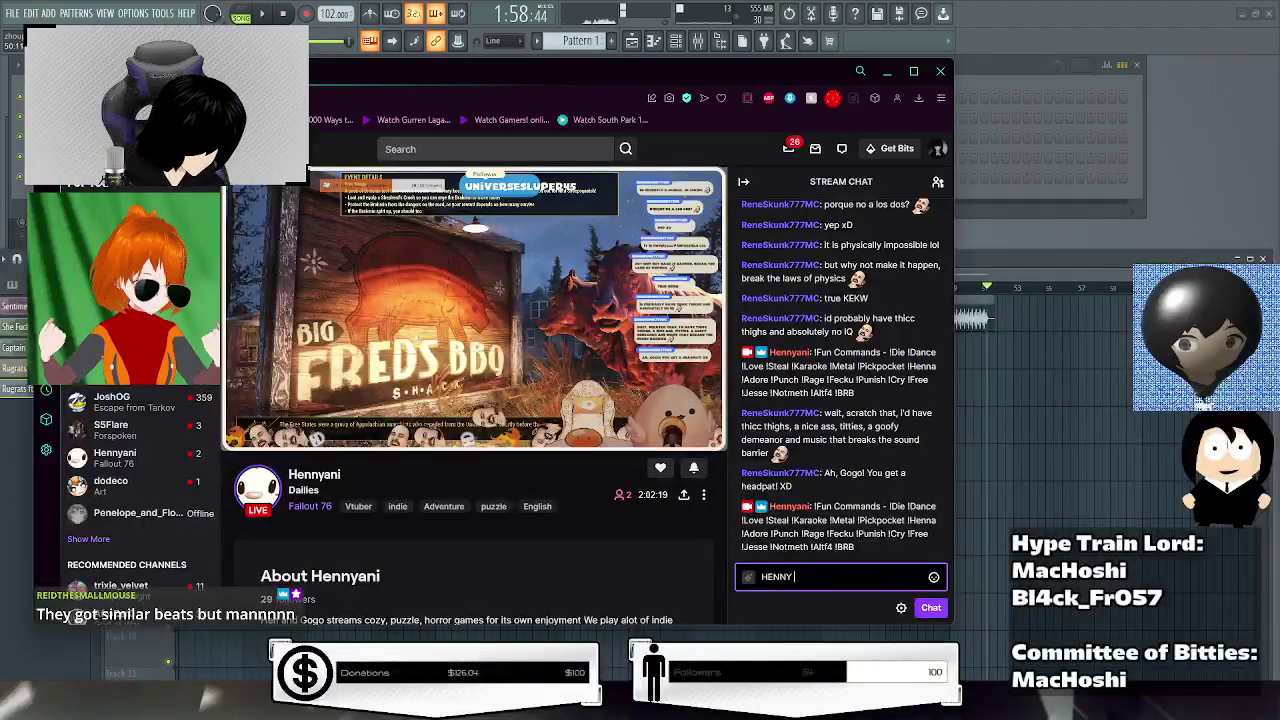
type("NNY ON THE BEAT")
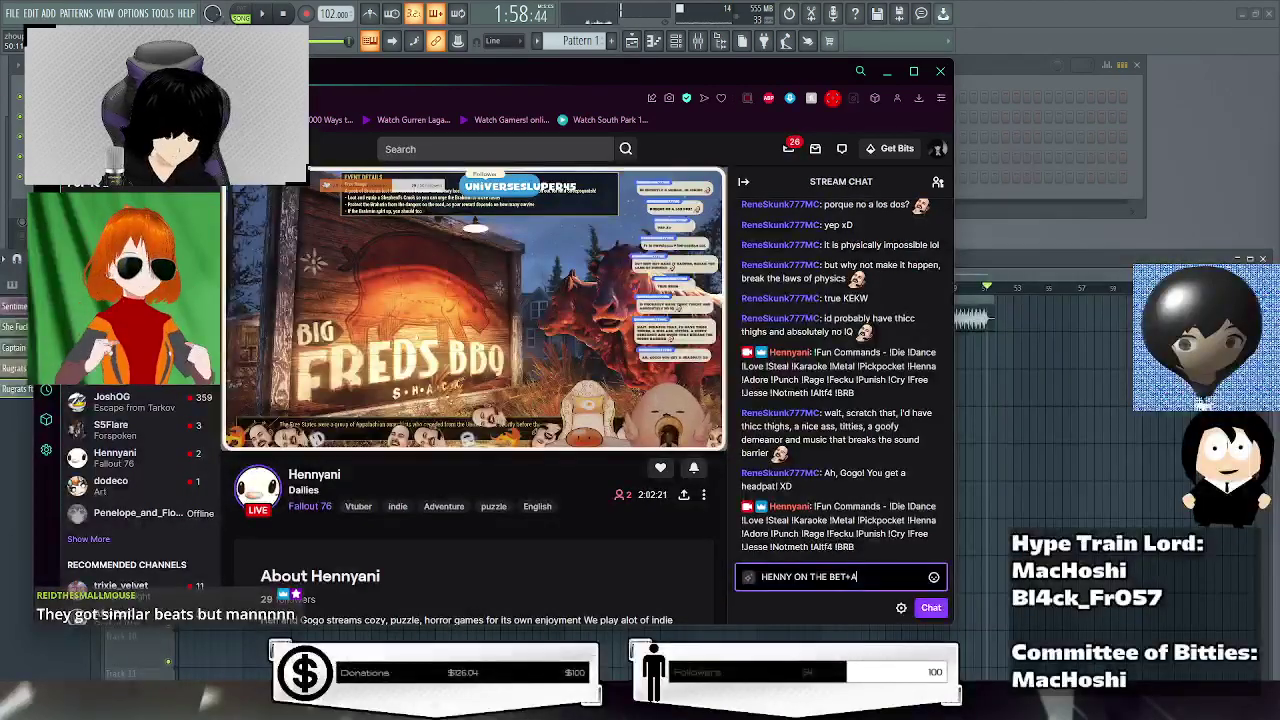
type("!")
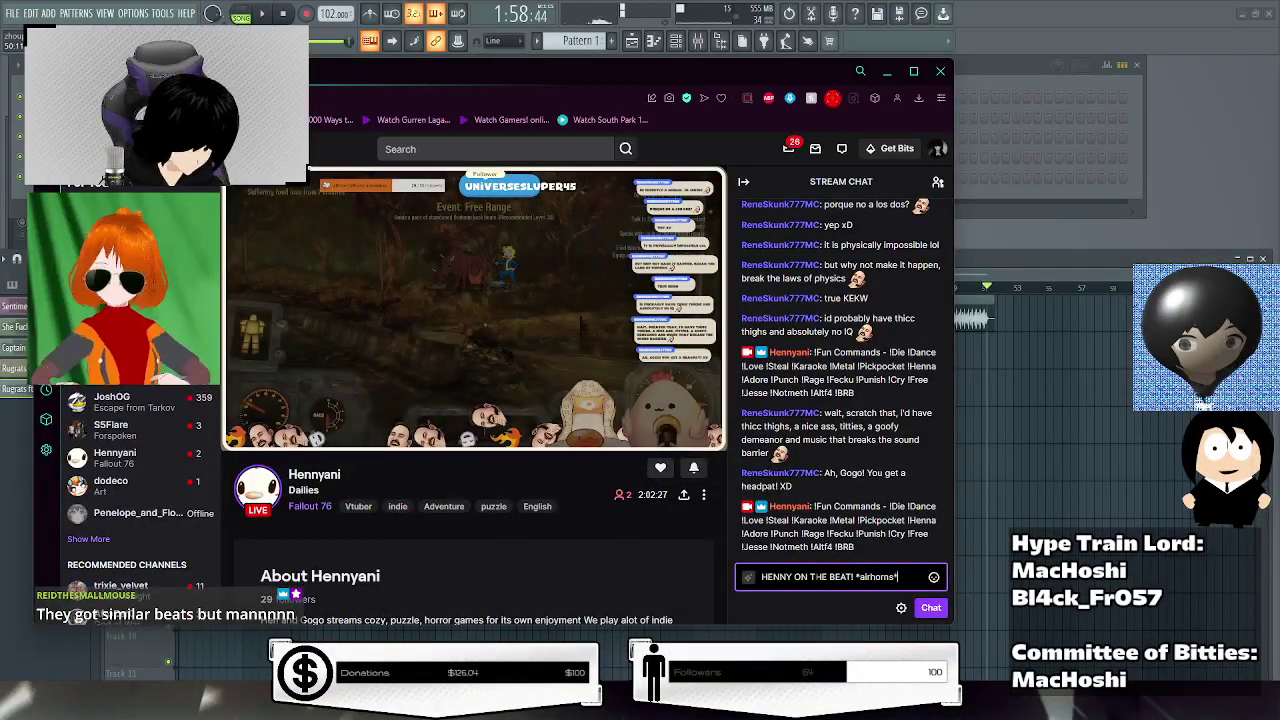
type(" *airhorns*")
key("Return")
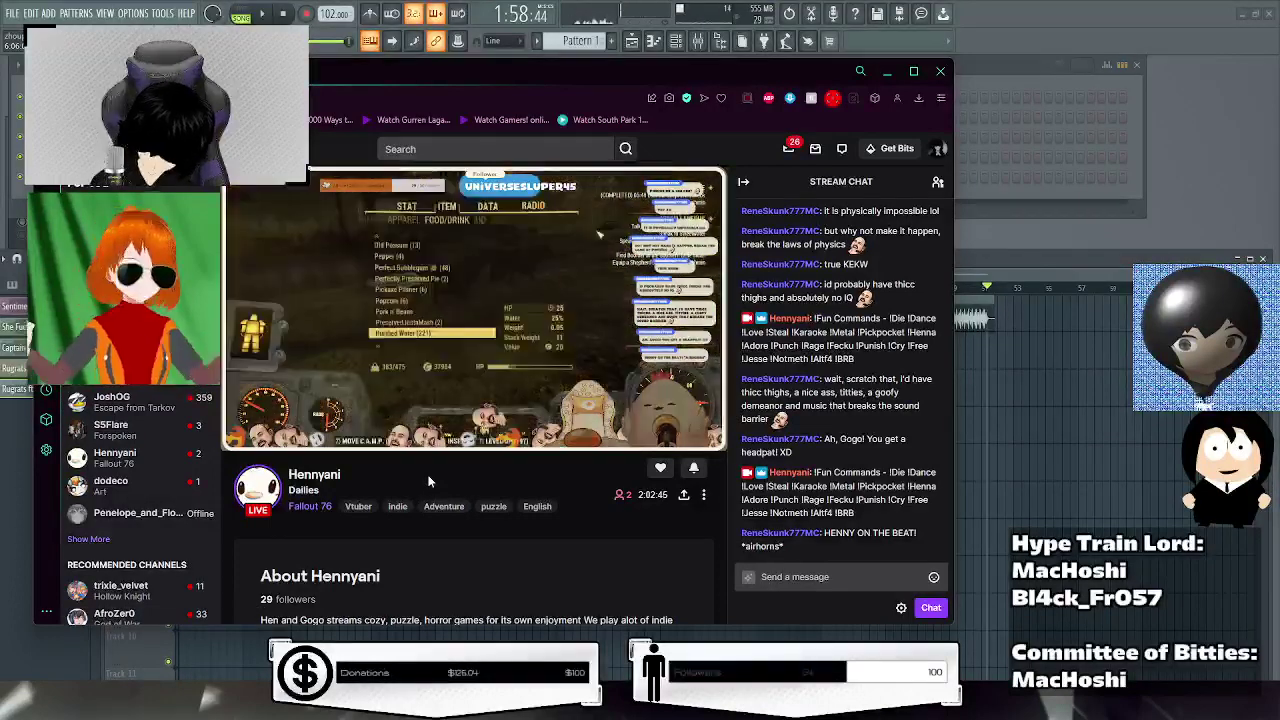
Send the chat message "I'm legit just messing around and cookin' up in the studio on stream LMAO xD".
left_click(800, 576)
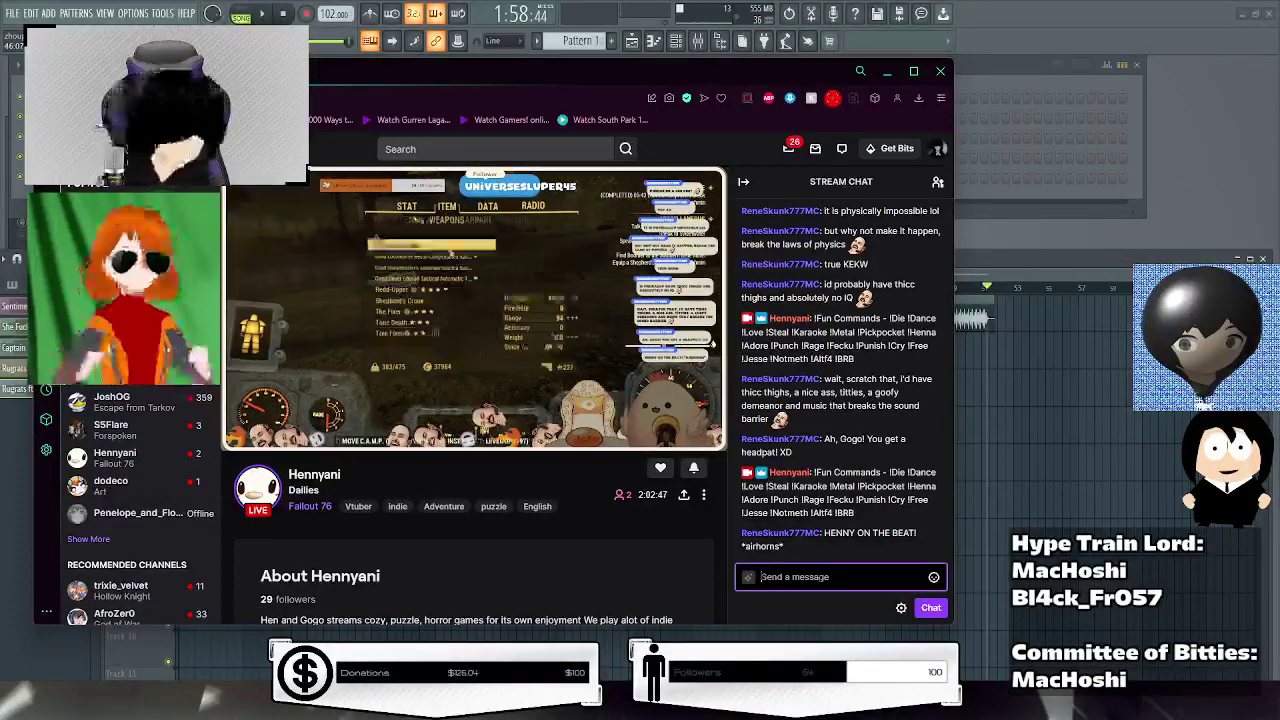
type("I'm legit just messing a")
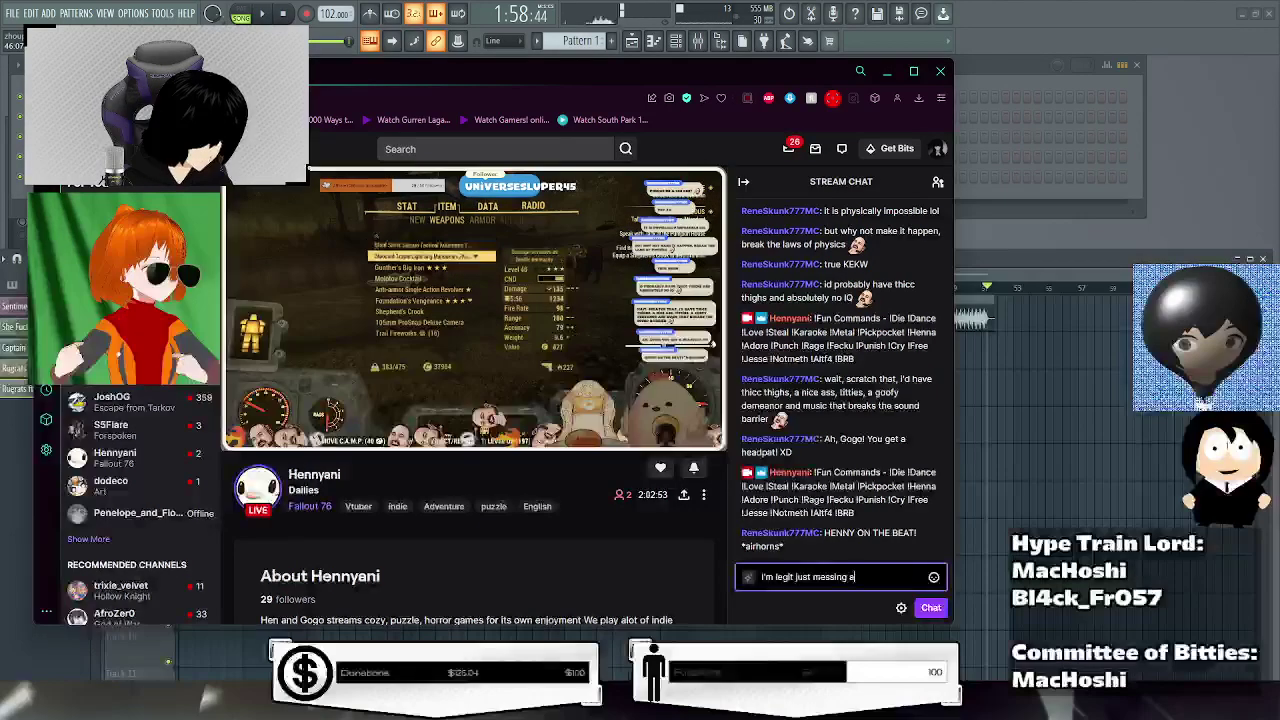
type("round and cookin'")
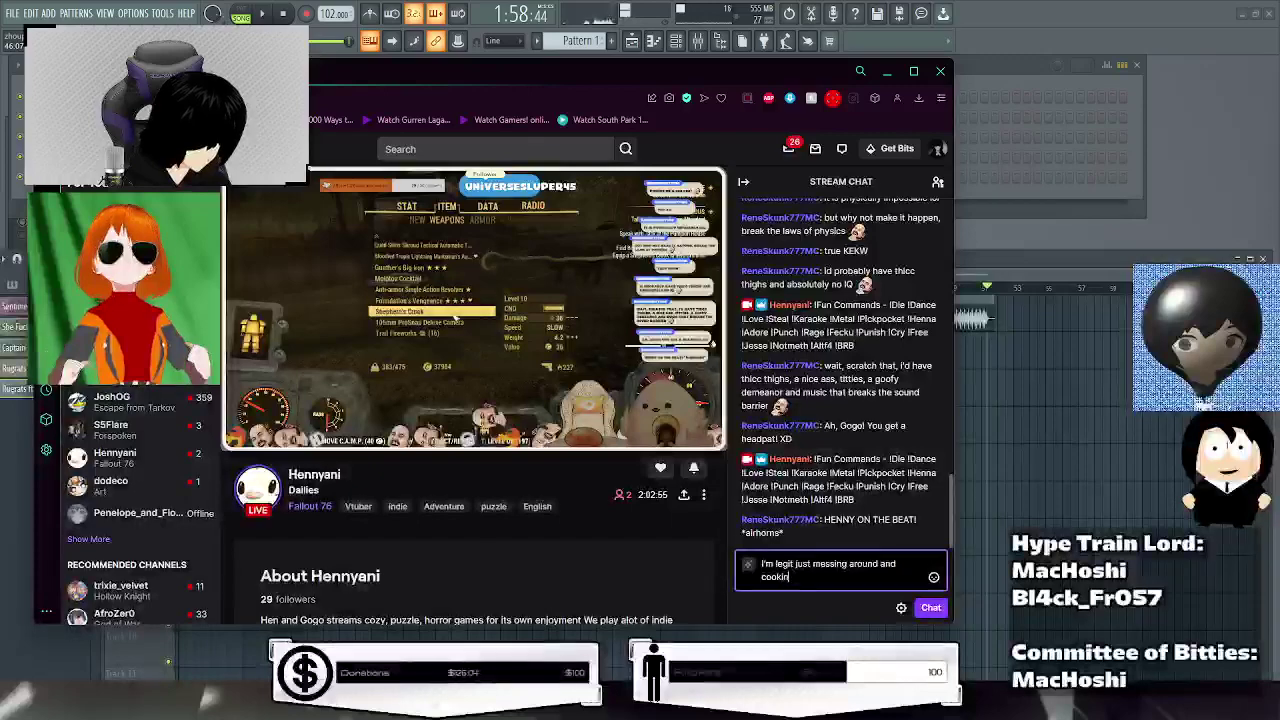
type(" up in the ")
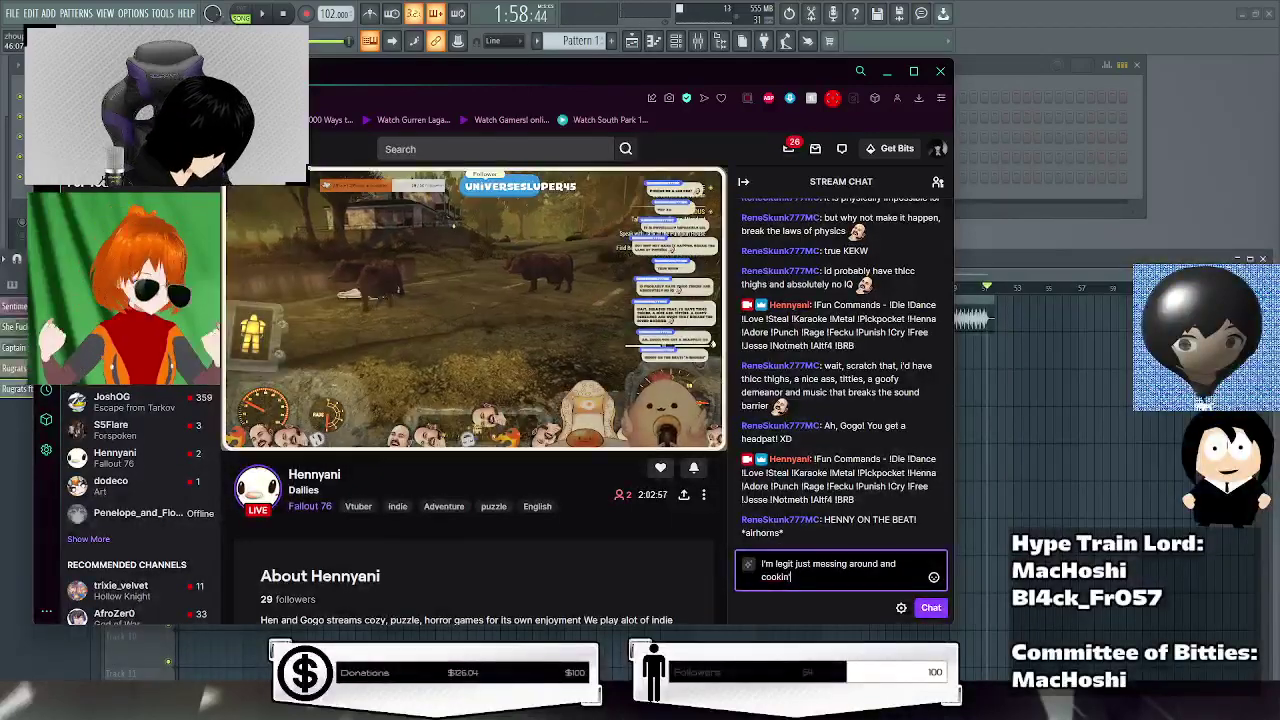
type("studio")
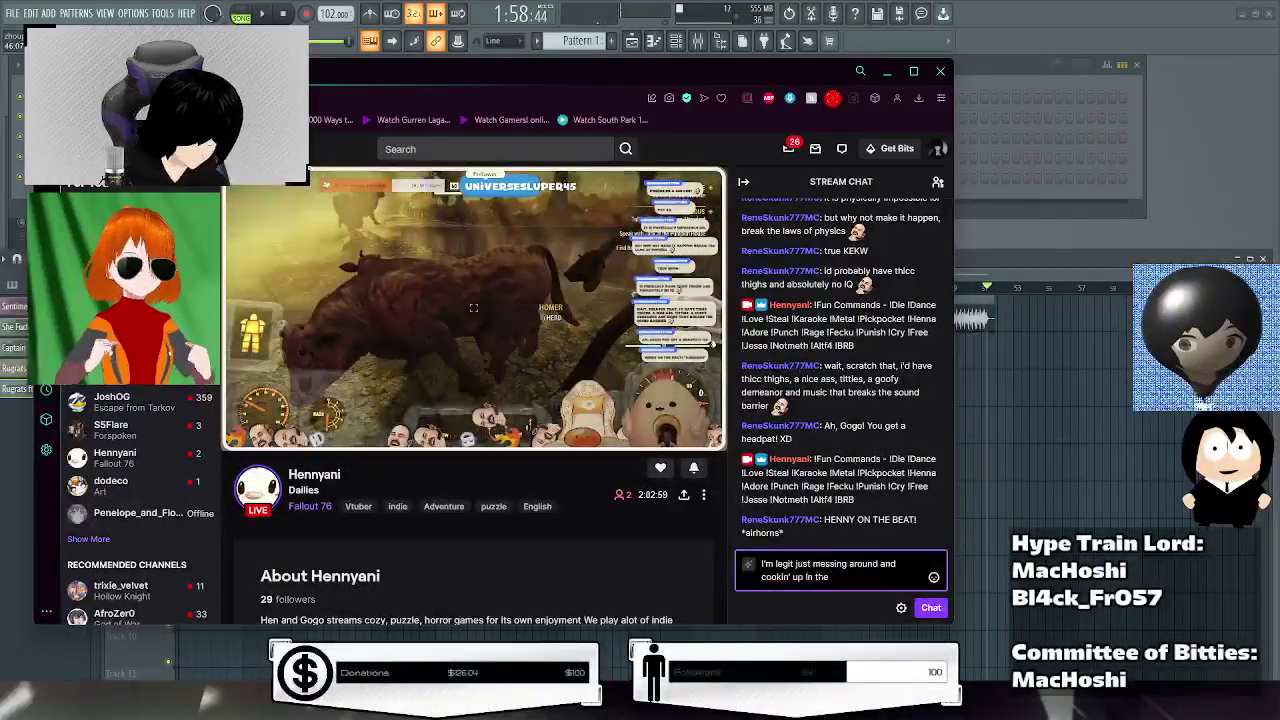
type(" on")
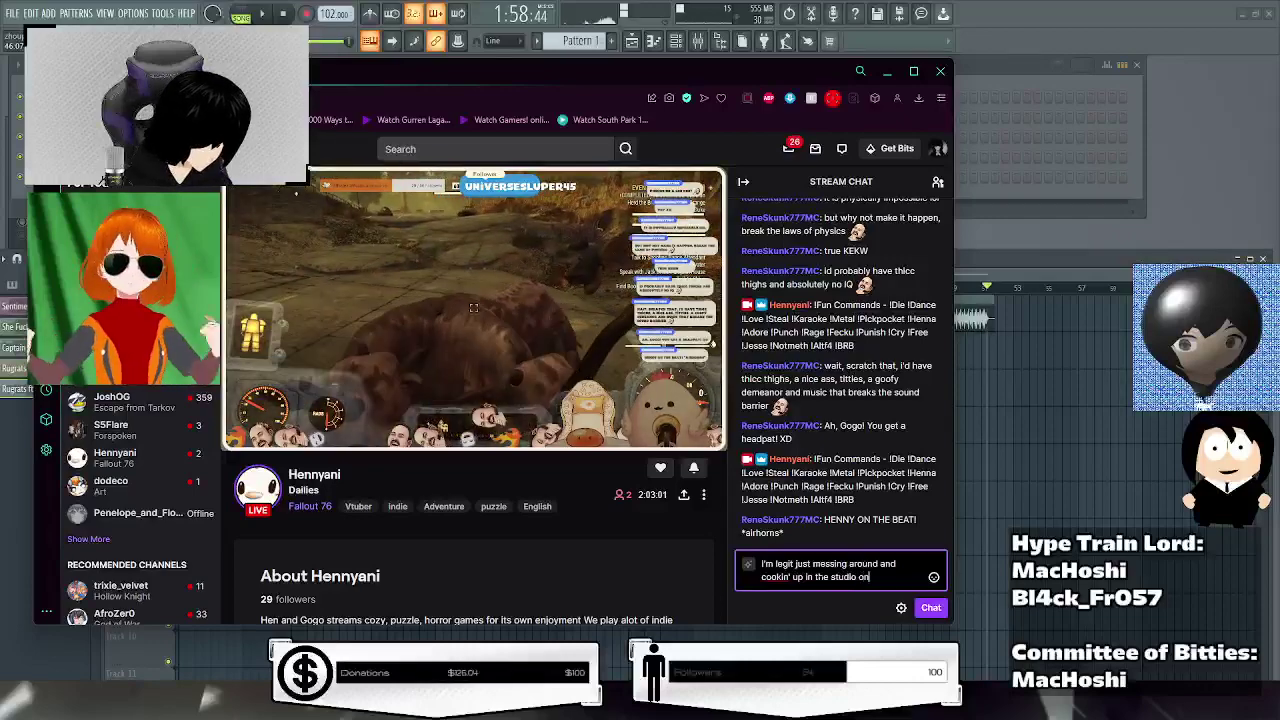
type(" stream LMAO xD")
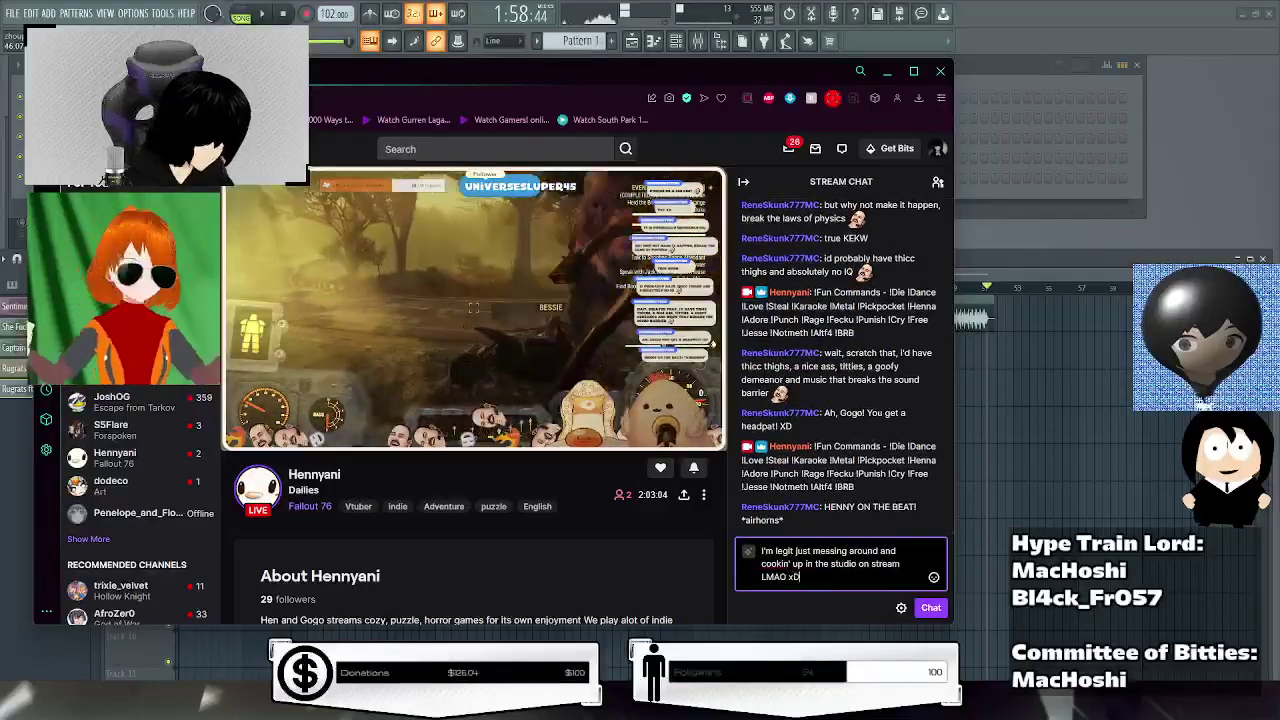
key("Return")
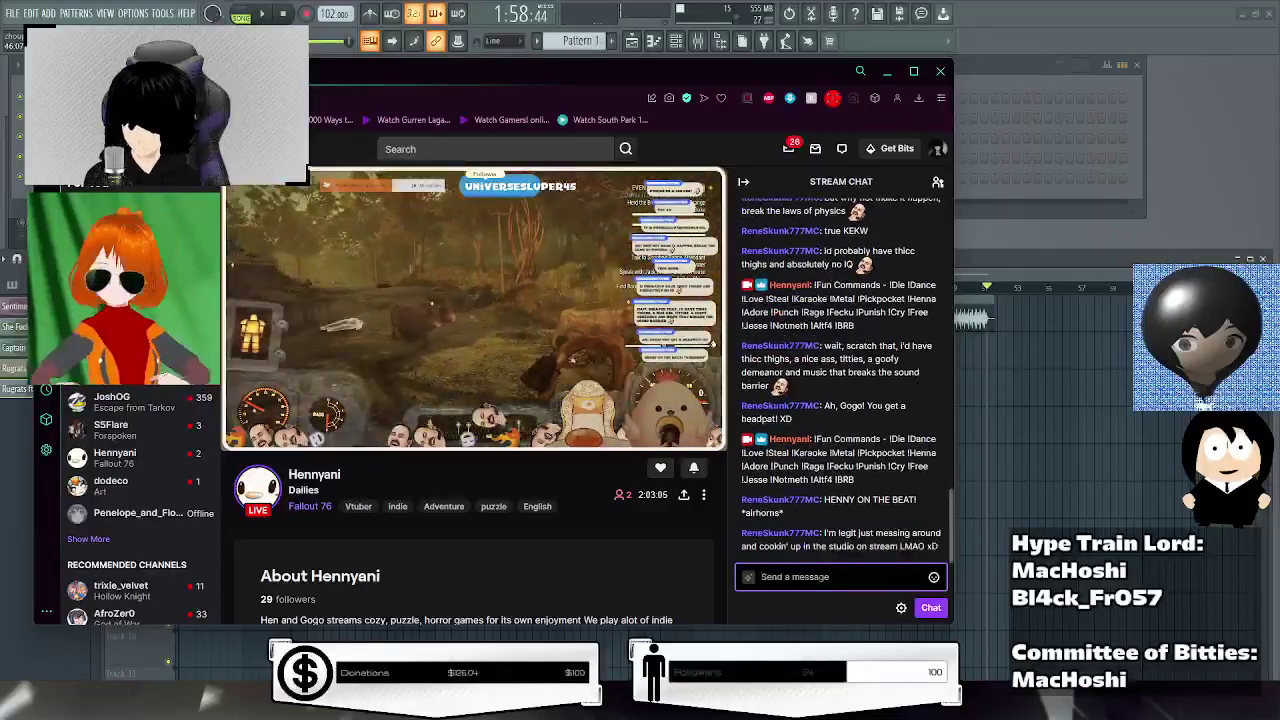
left_click(689, 559)
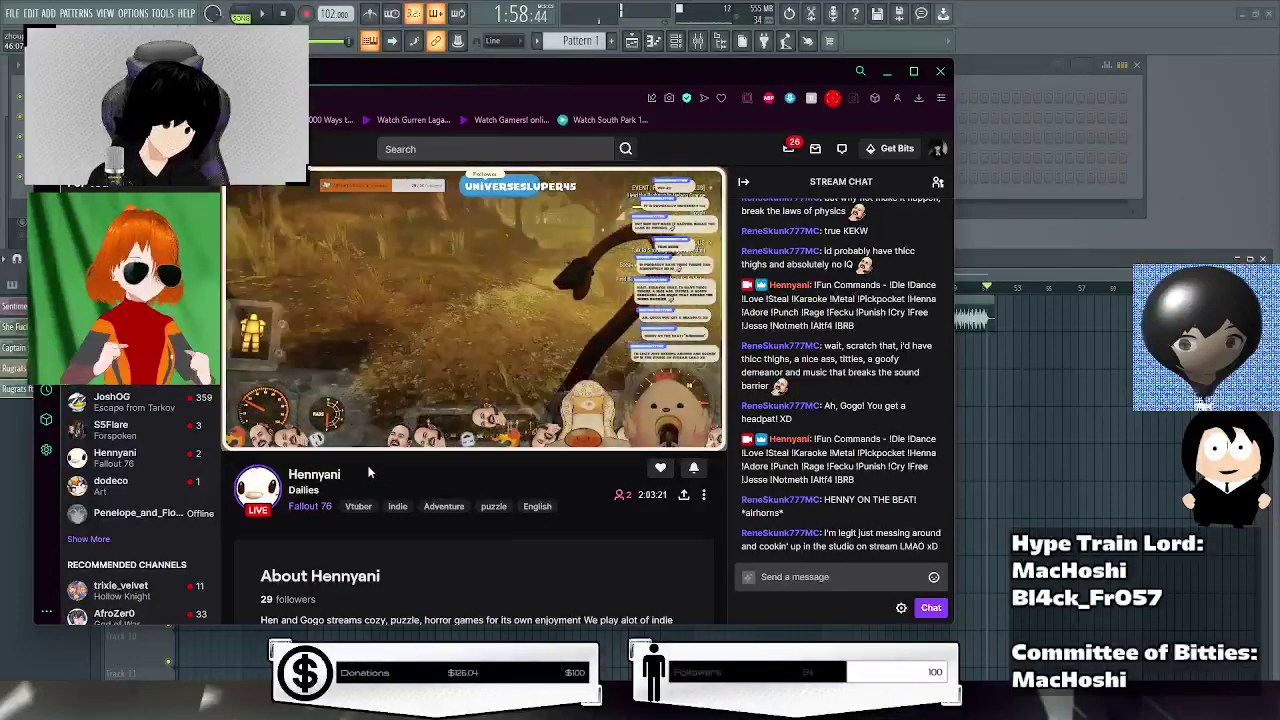
Lower the Twitch stream's volume slightly and move the browser window right and slightly down over FL Studio.
mouse_move(302, 440)
left_click_drag(302, 440, 298, 440)
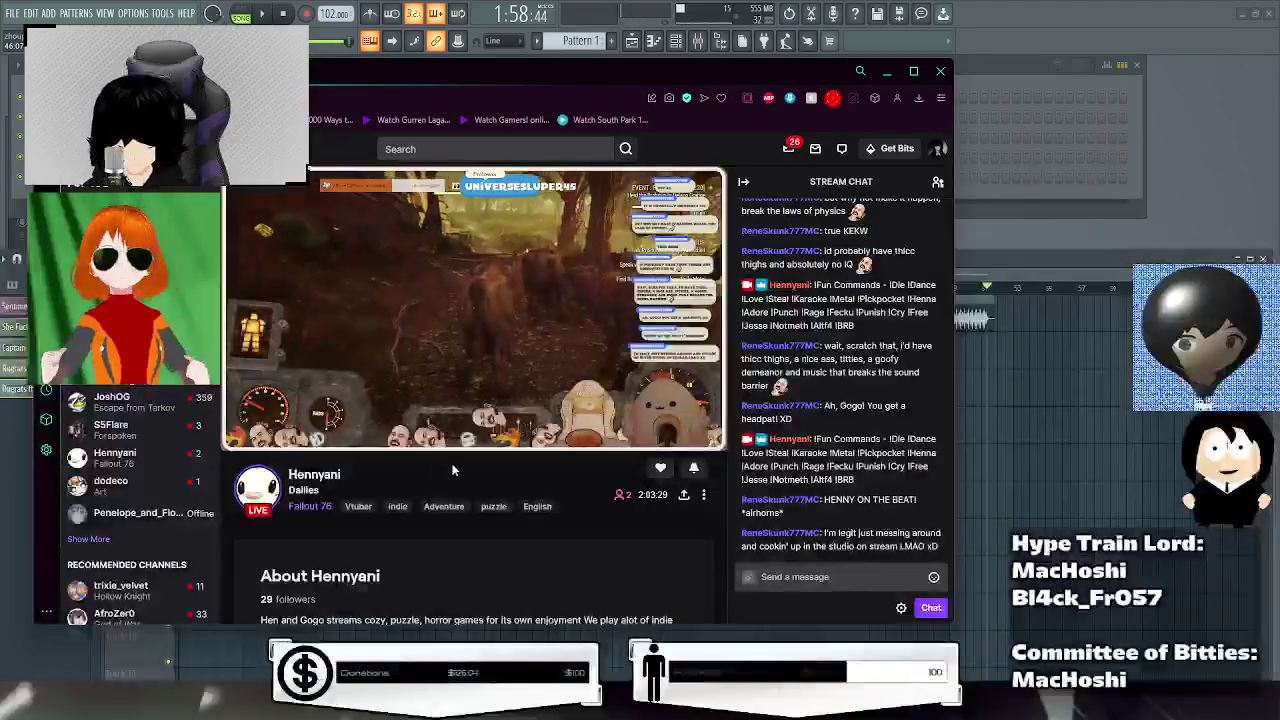
left_click_drag(788, 83, 1088, 132)
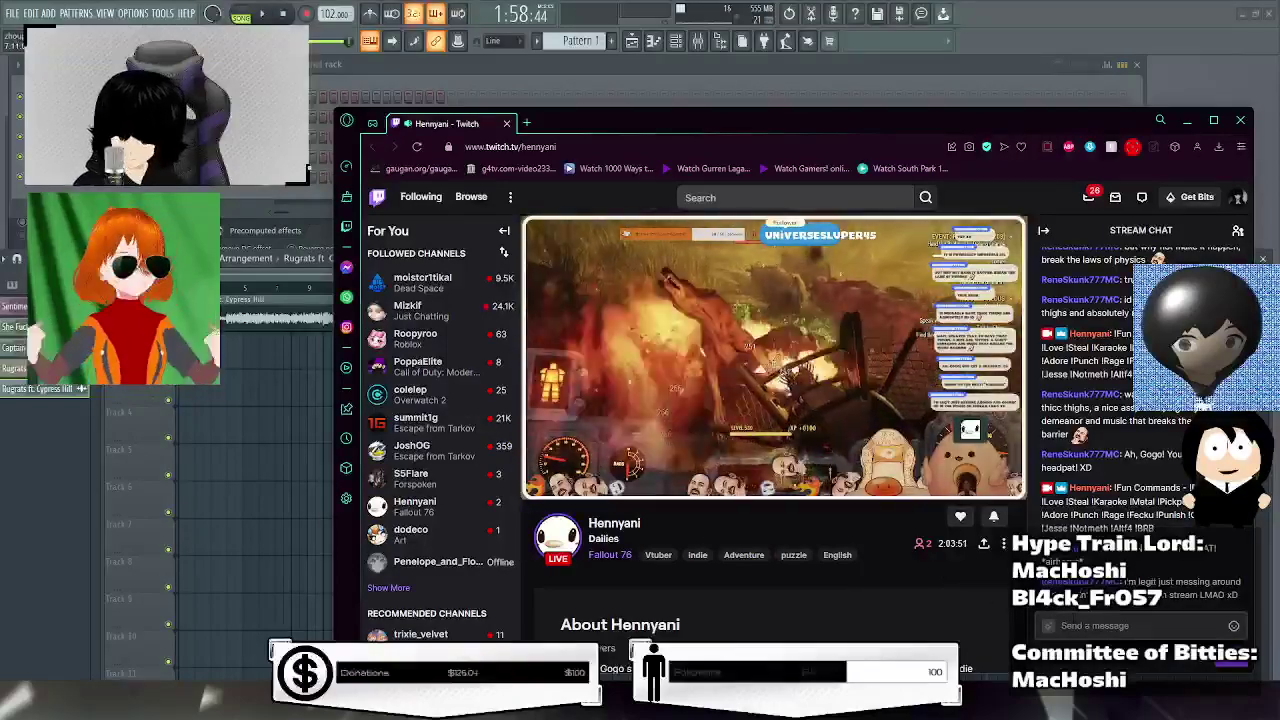
Send the chat message "wait gimme a minute, i wanna send you this" in the Twitch stream chat.
left_click(1140, 625)
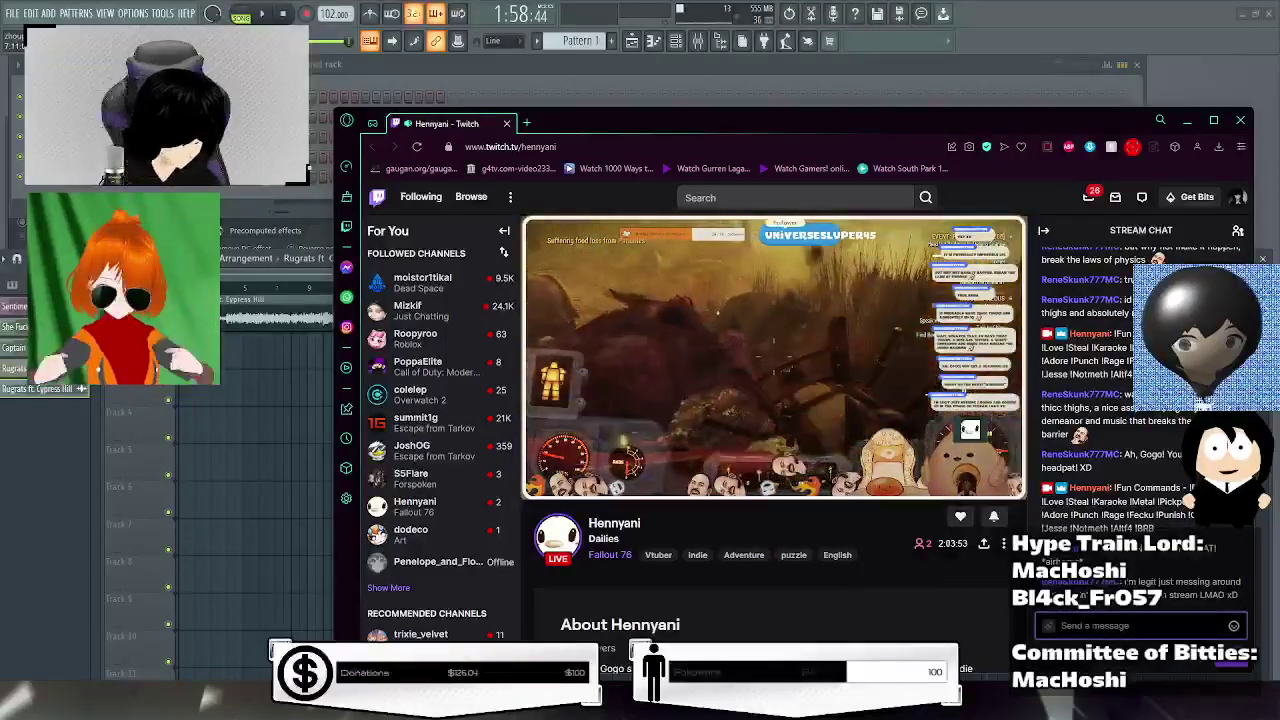
type("wa")
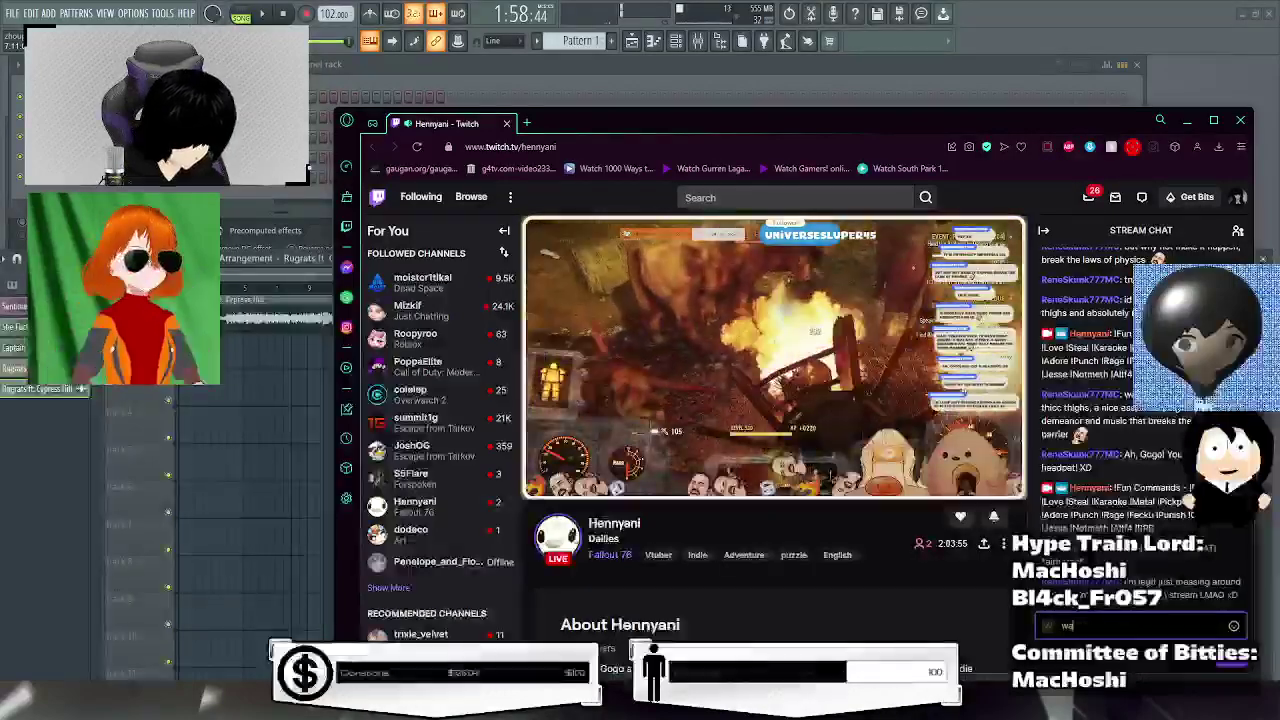
type("it gimme a")
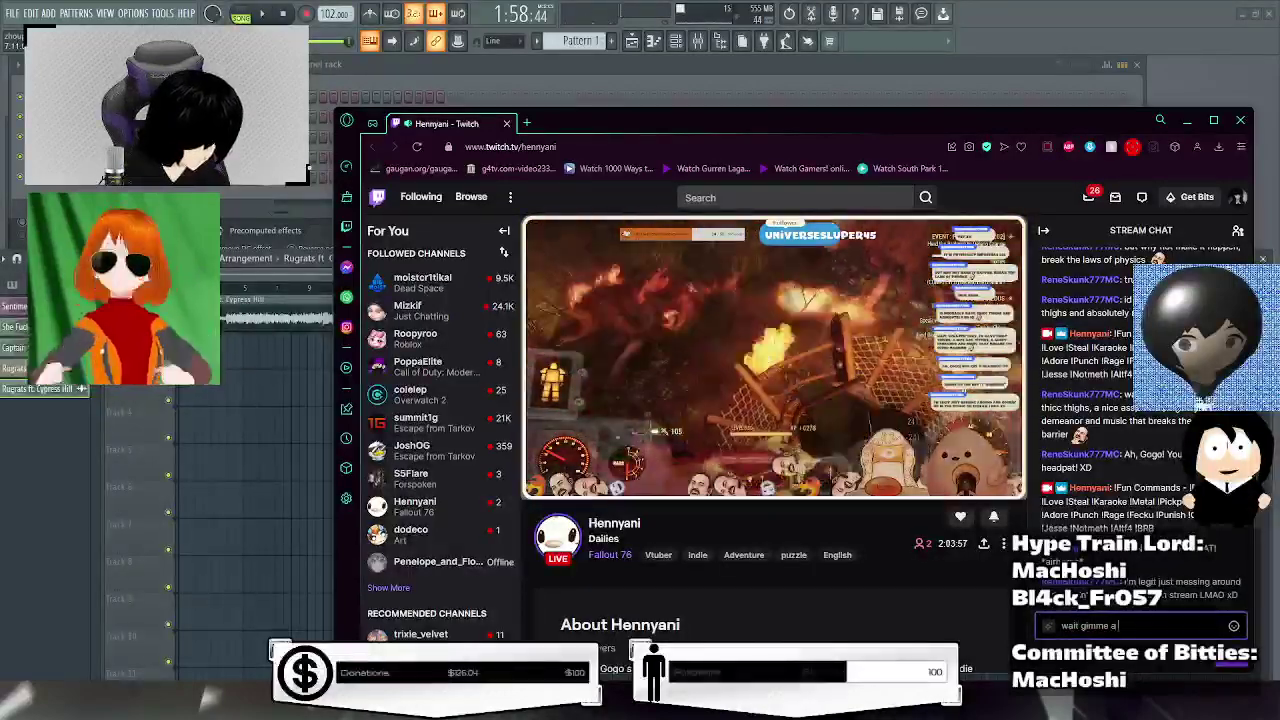
type(" min")
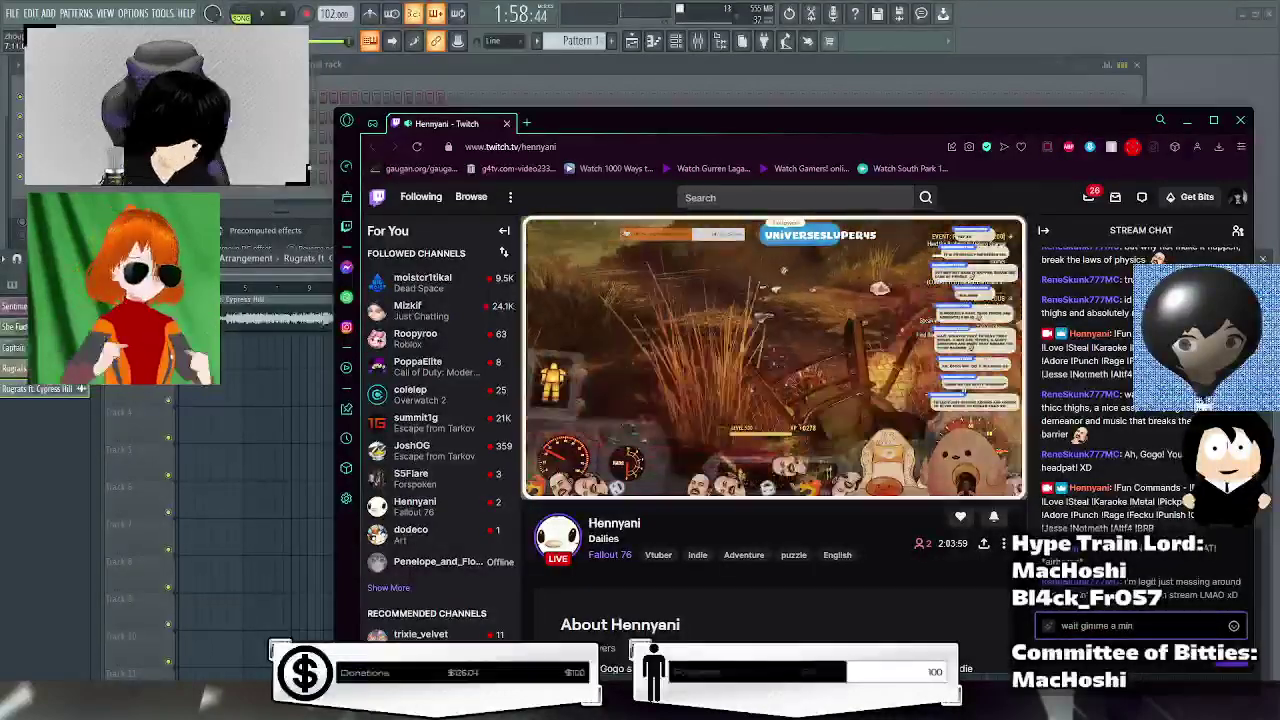
type("ute, i wanna")
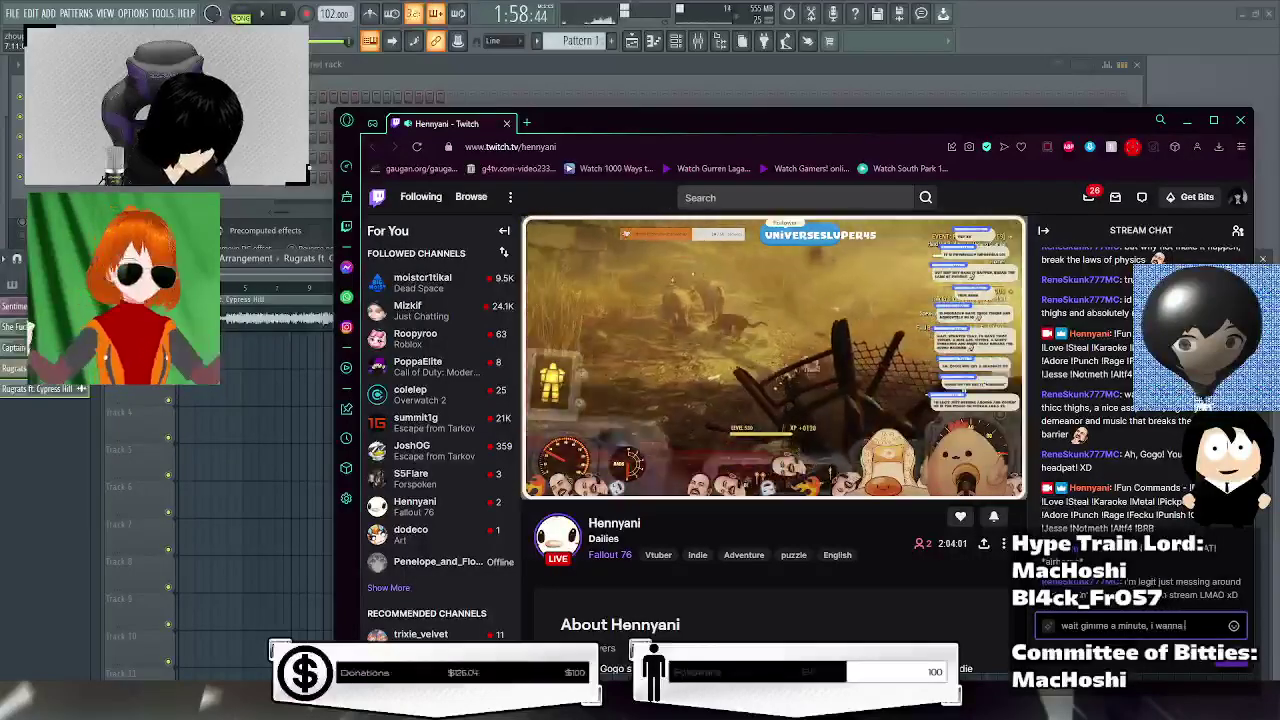
type(" send you this")
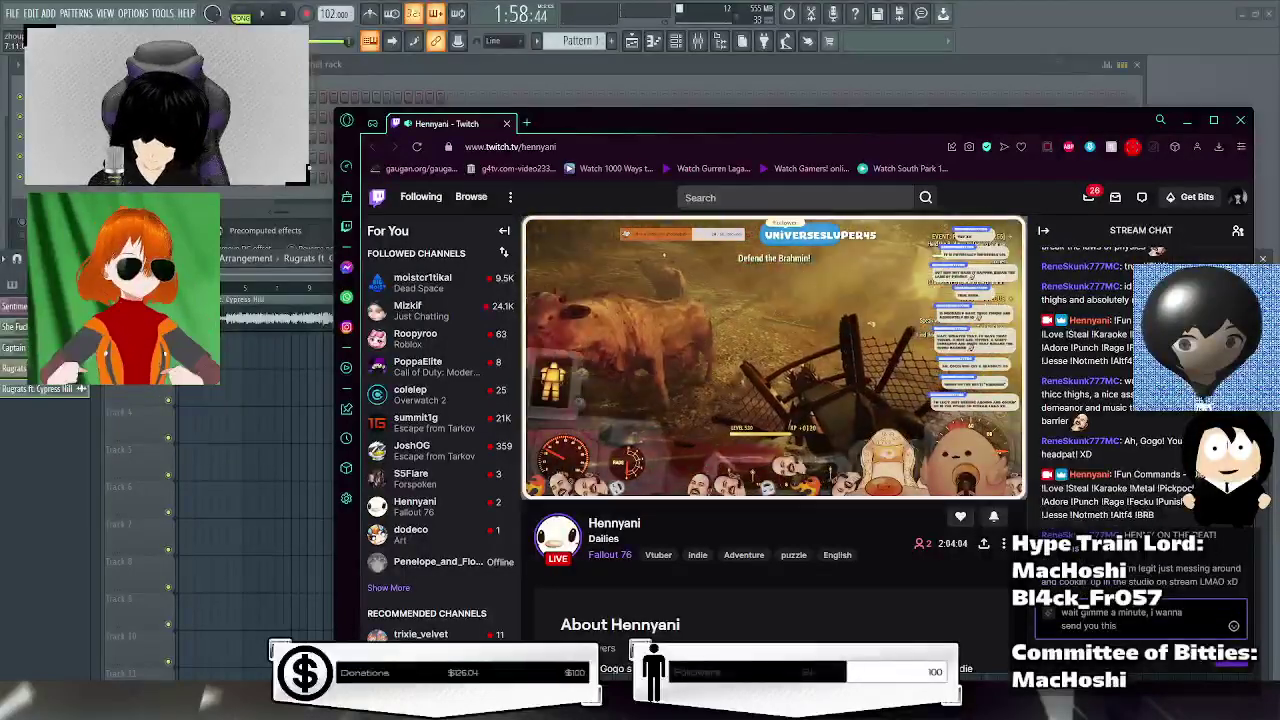
key("Return")
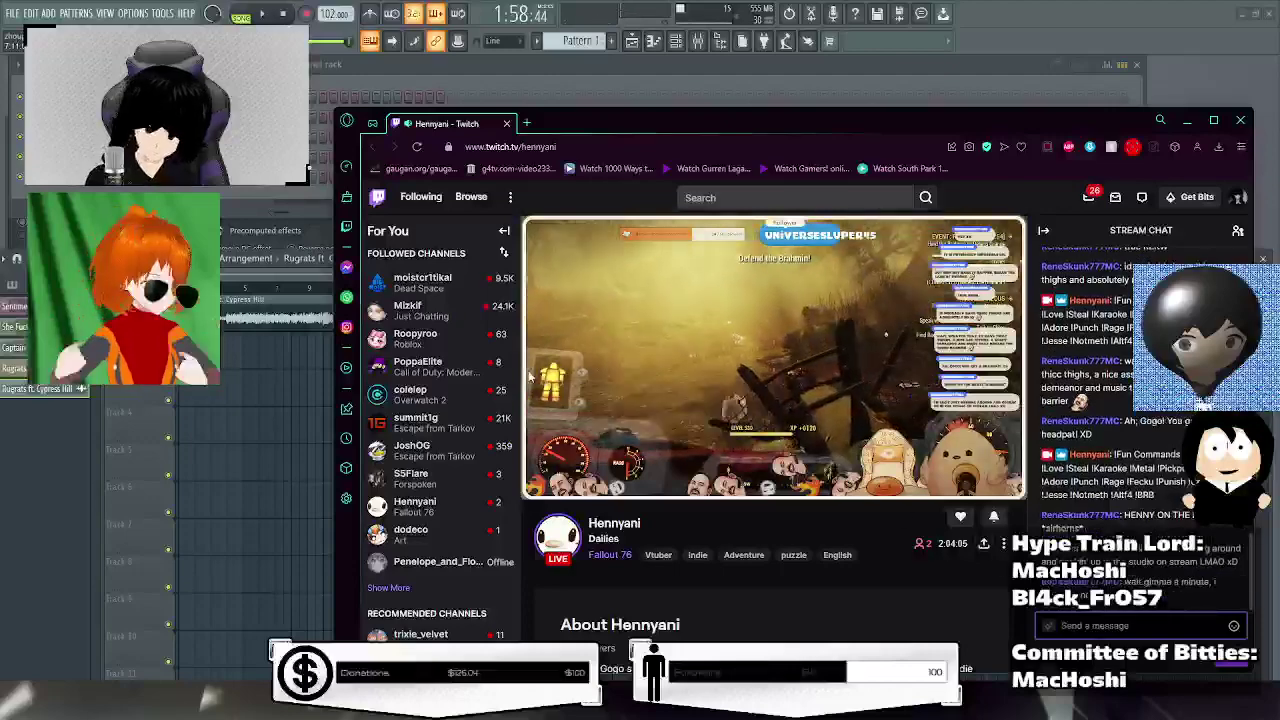